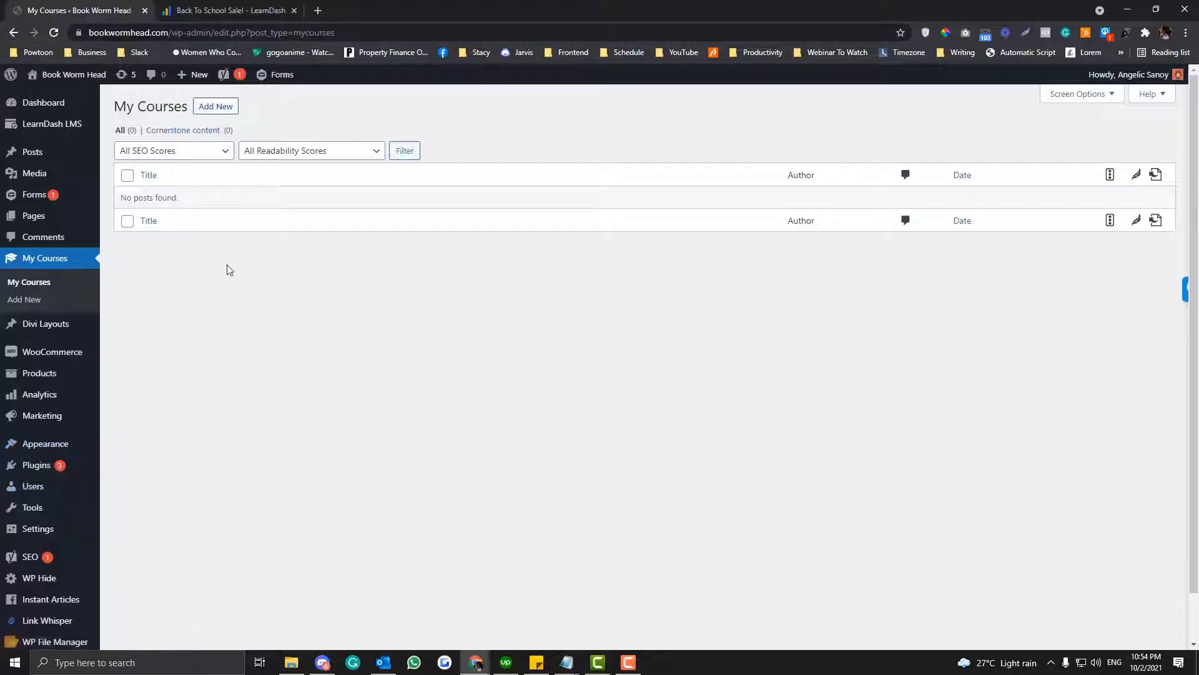
- Switch to the LearnDash website and dismiss the Back to School Sale countdown banner
left_click(236, 10)
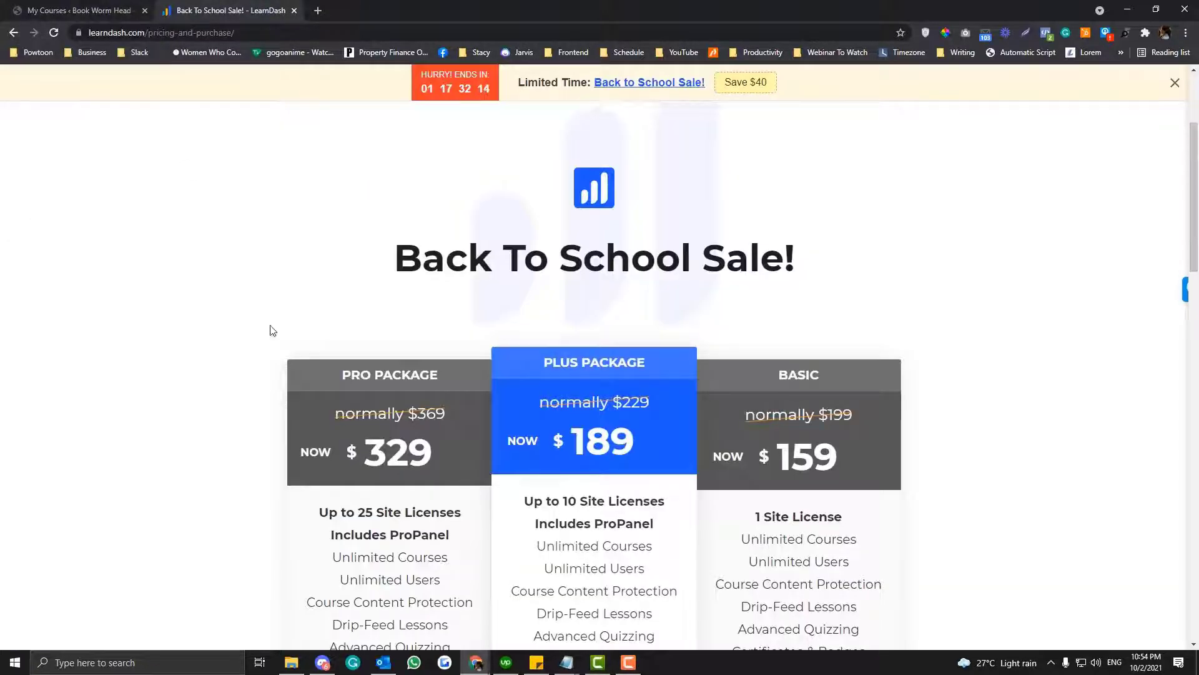
left_click(1174, 86)
scroll(717, 117, "up", 3)
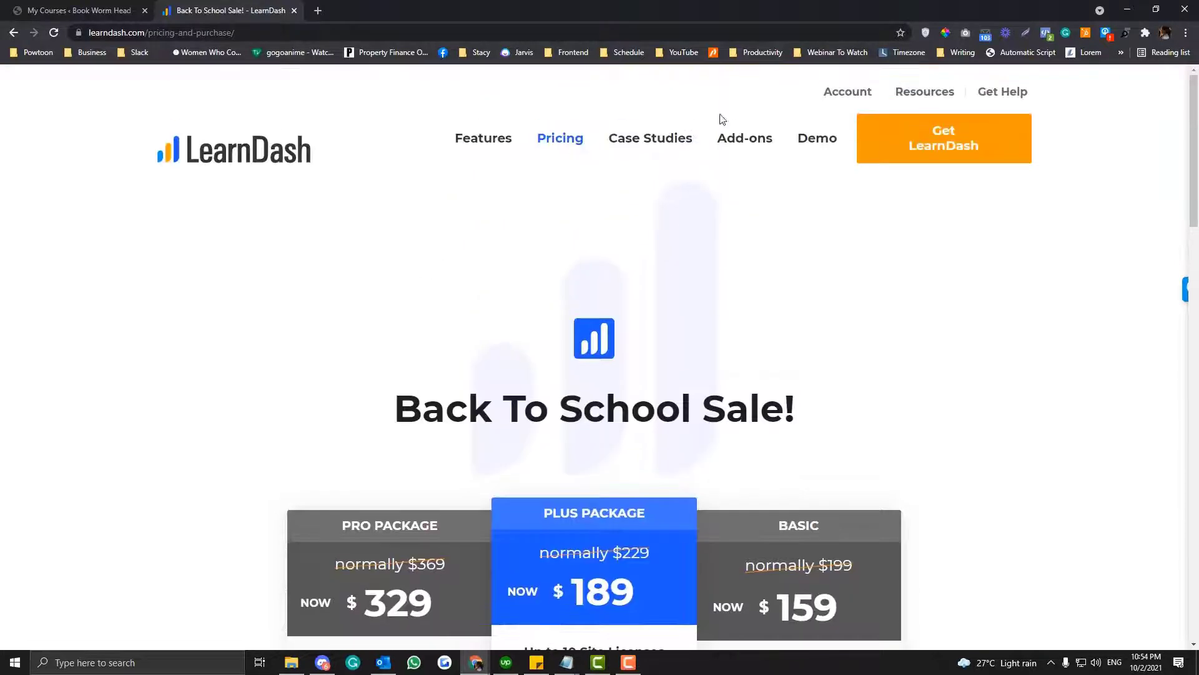
- Open the LearnDash Add-ons page and look through the available integrations and extensions
left_click(737, 138)
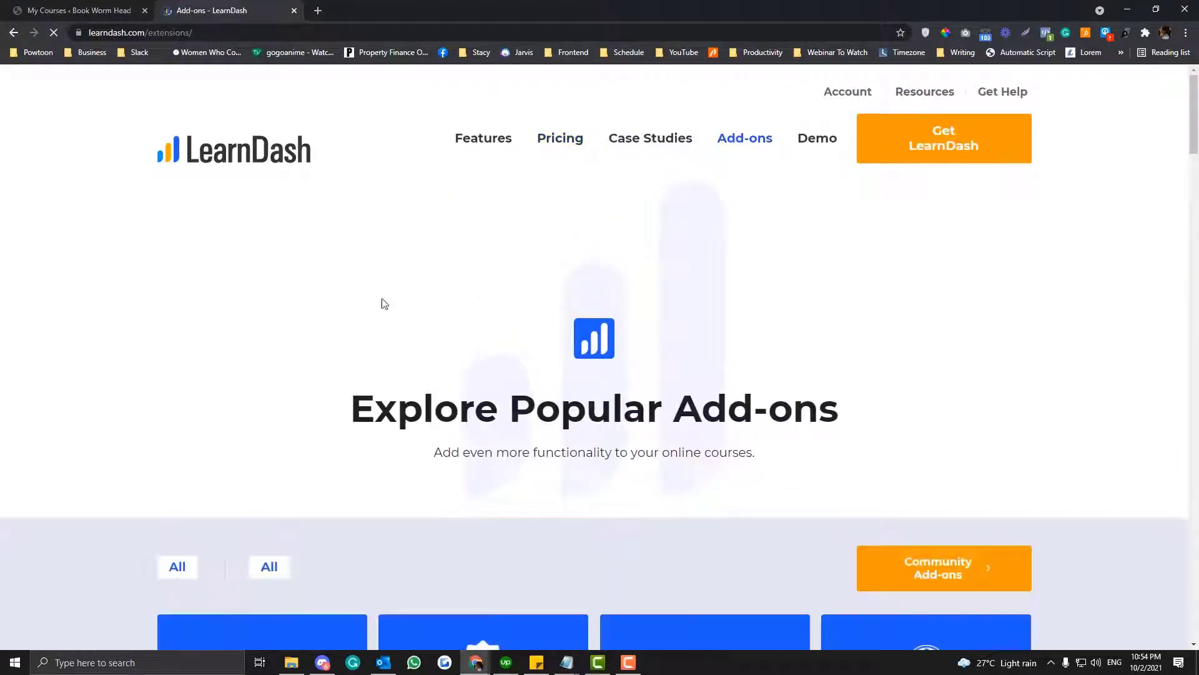
scroll(344, 310, "down", 5)
scroll(344, 310, "down", 5)
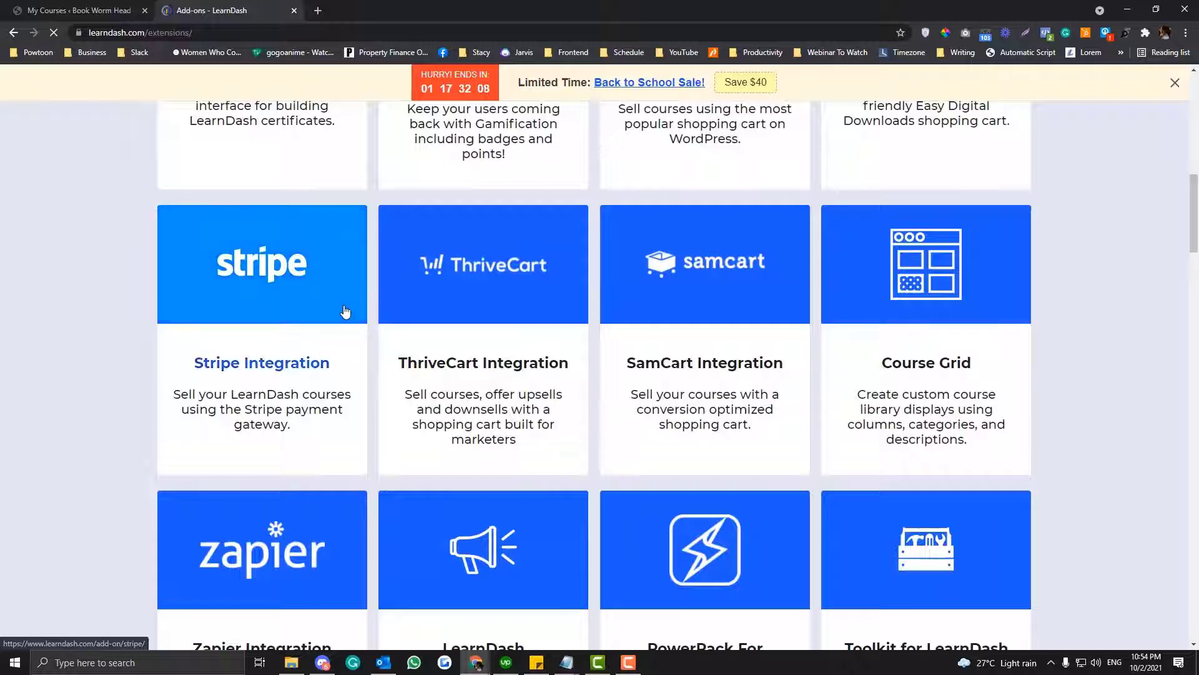
scroll(345, 311, "down", 3)
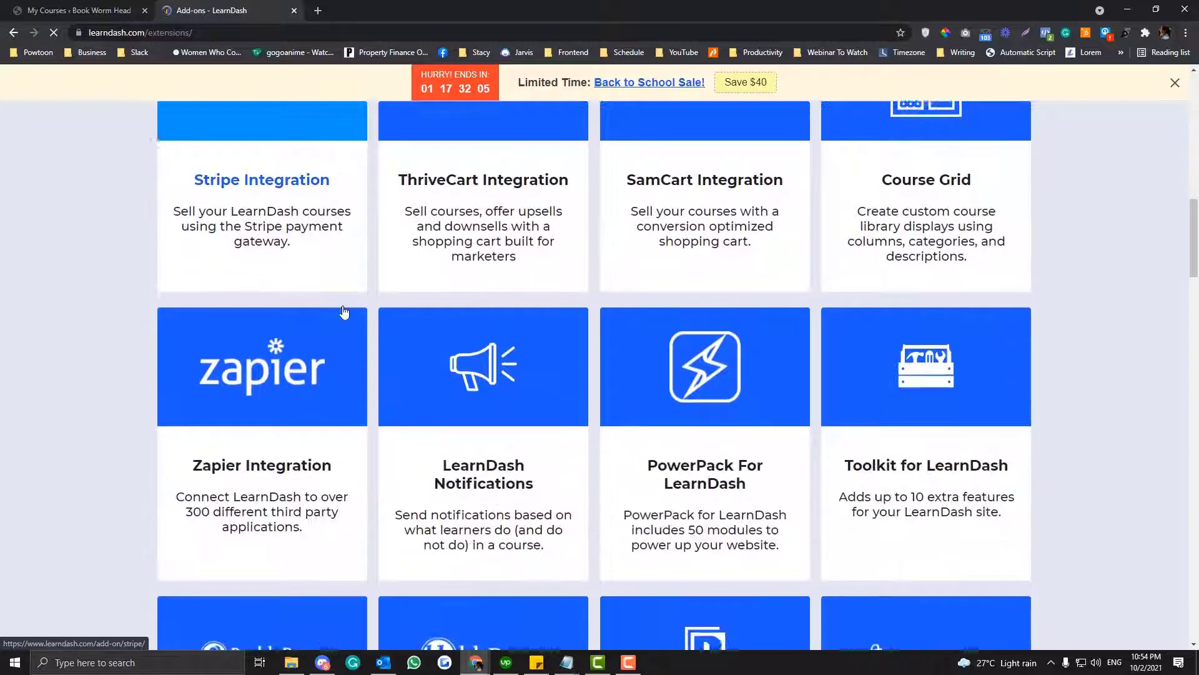
scroll(344, 311, "down", 2)
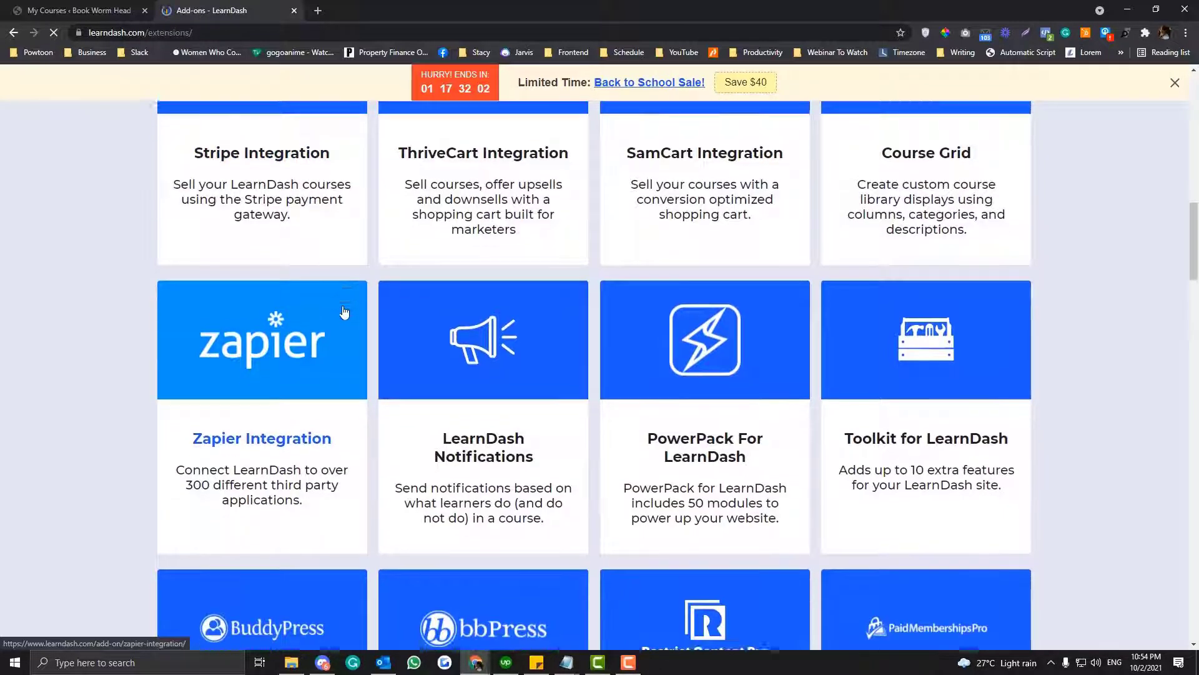
scroll(344, 310, "down", 4)
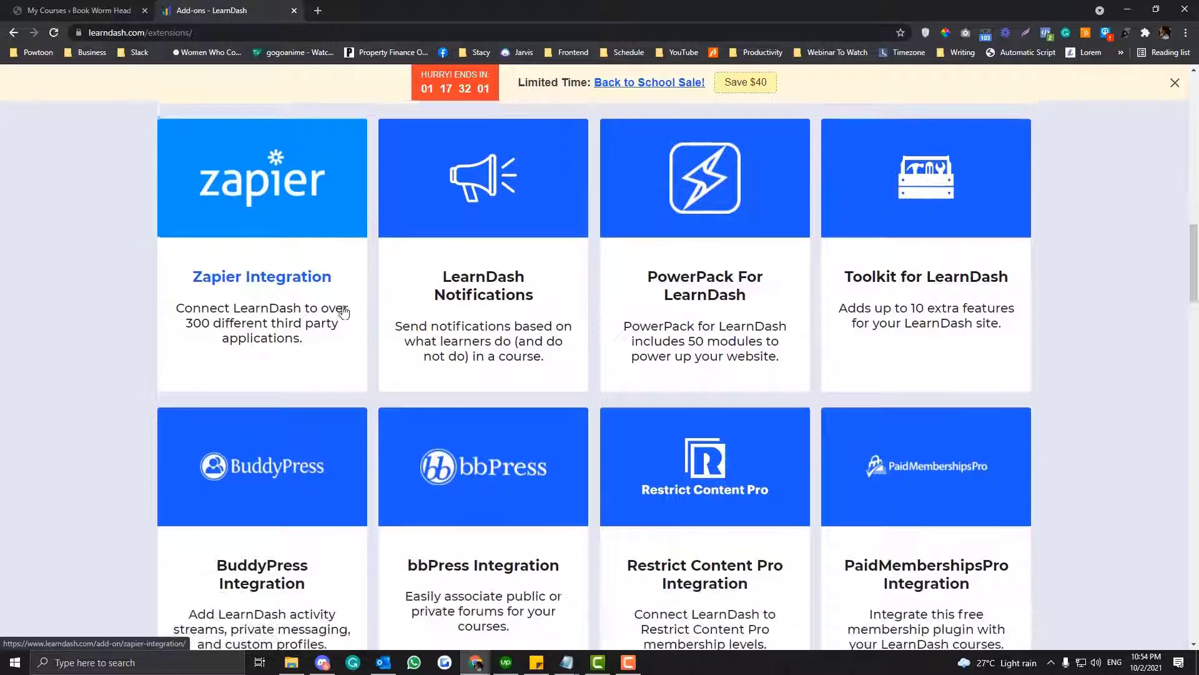
scroll(345, 310, "down", 6)
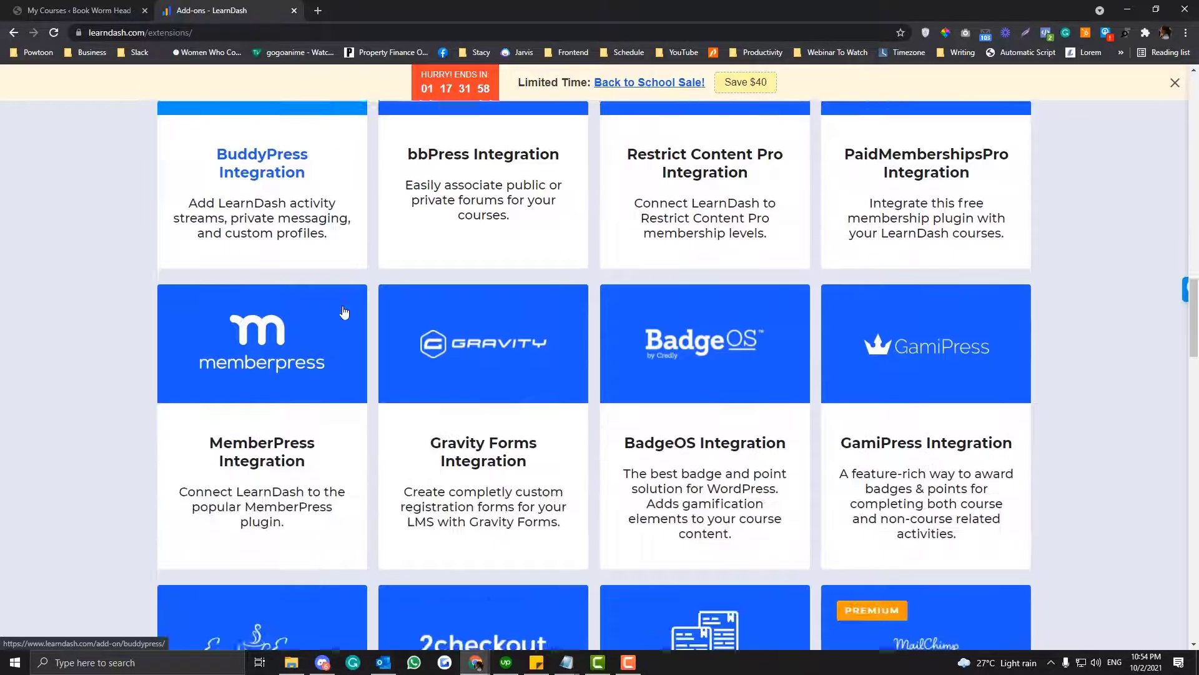
- Open the LearnDash Pricing page and compare the prices and features of the Pro, Plus and Basic packages
scroll(344, 311, "up", 20)
scroll(344, 310, "up", 3)
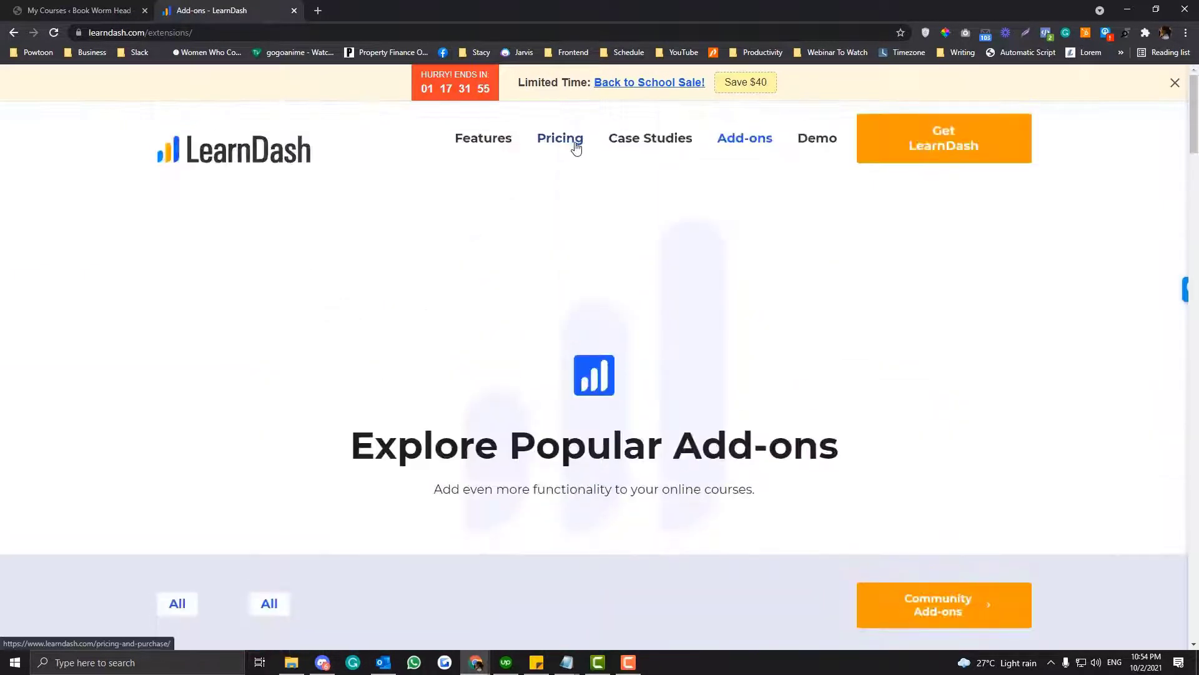
left_click(575, 146)
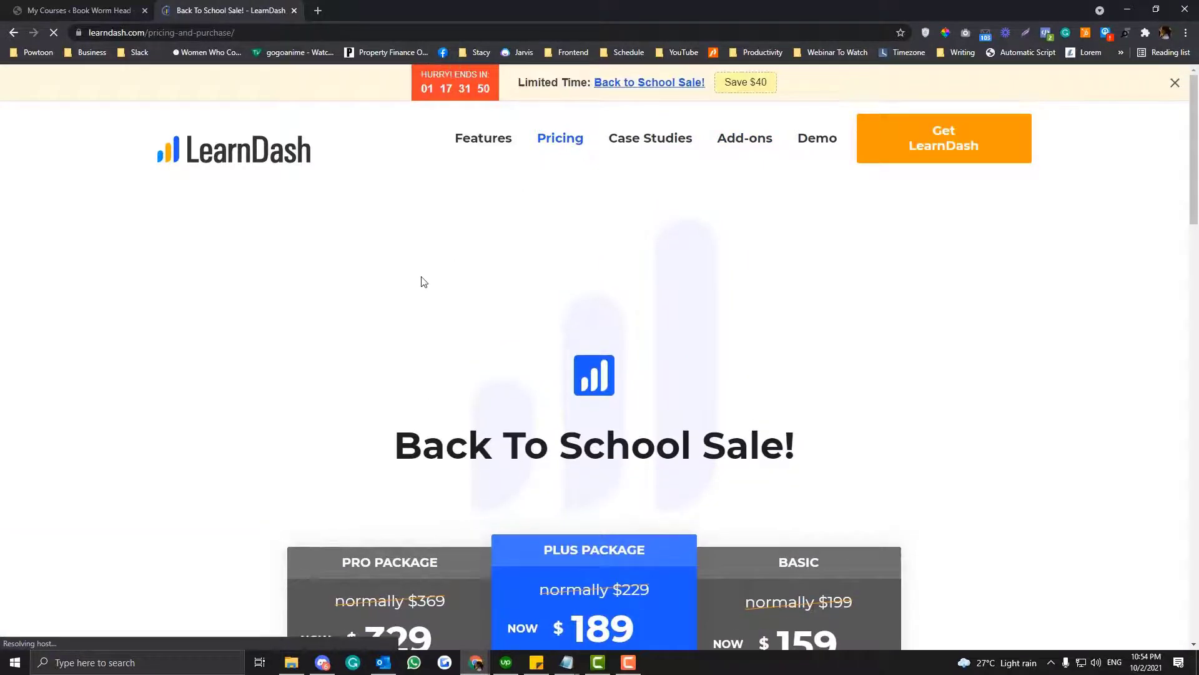
scroll(421, 281, "down", 2)
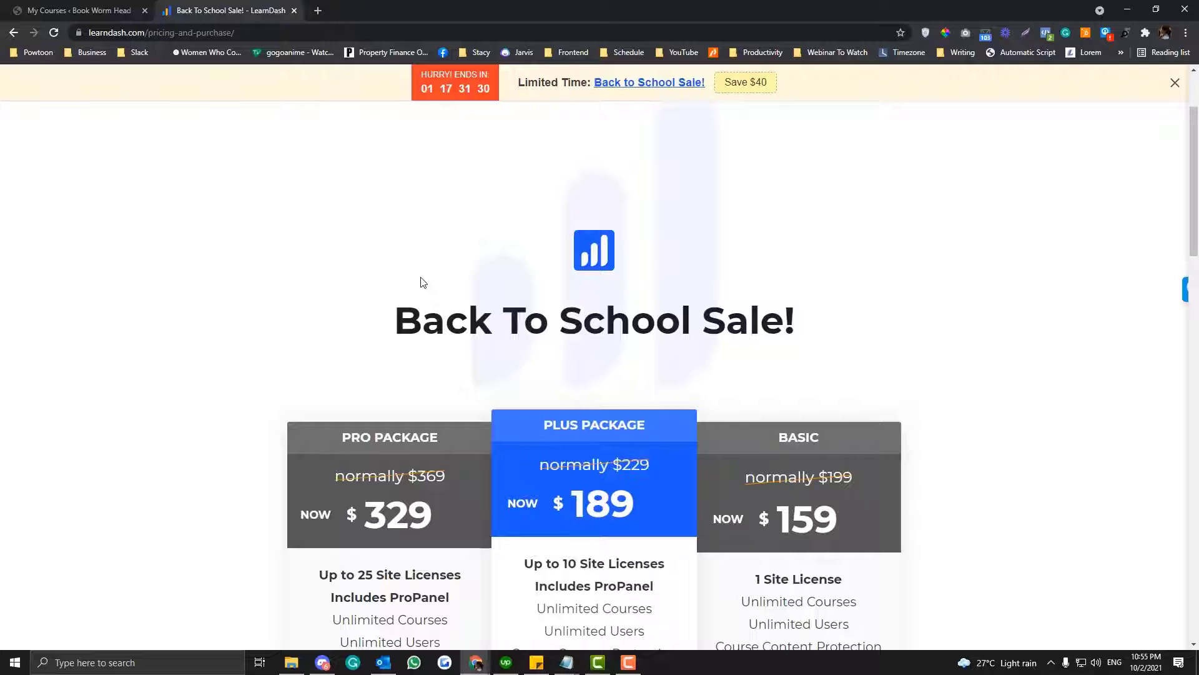
scroll(422, 282, "down", 2)
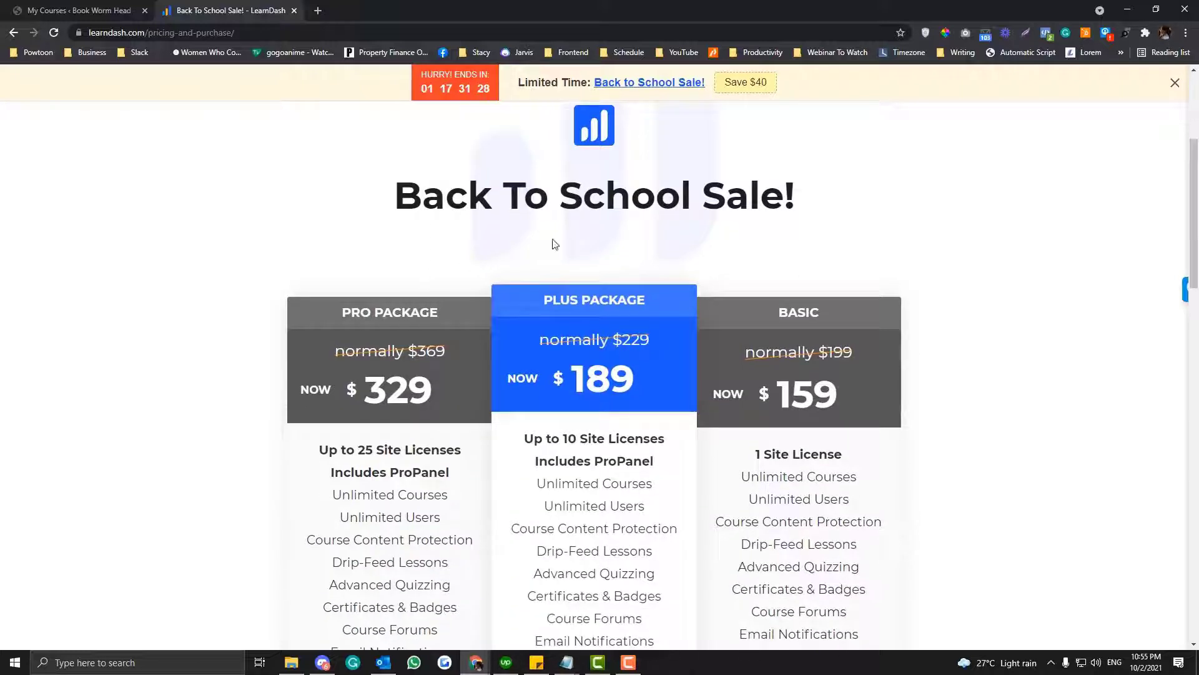
scroll(870, 235, "down", 1)
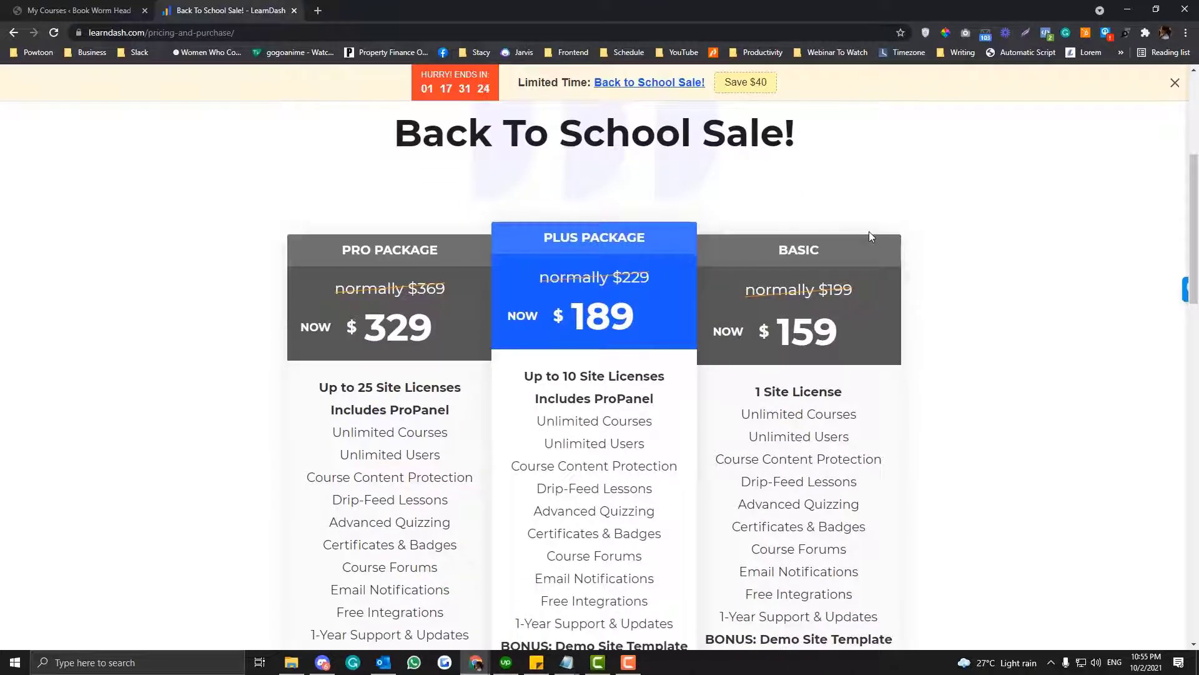
left_click_drag(757, 331, 804, 337)
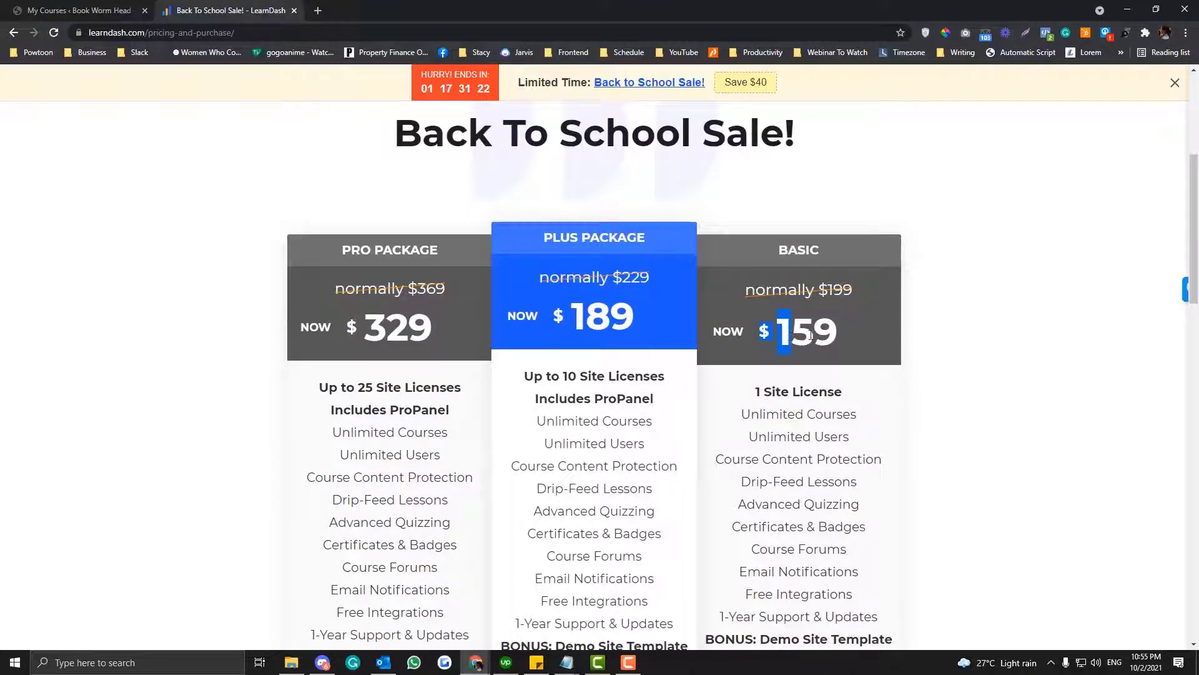
scroll(848, 336, "down", 2)
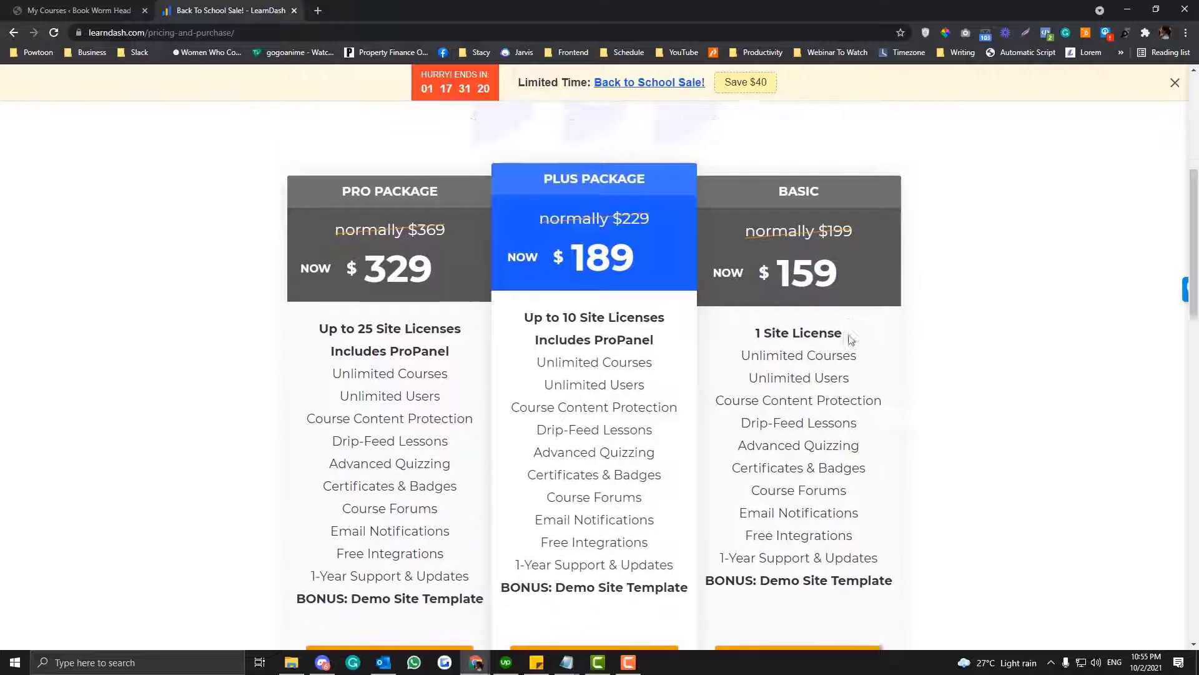
left_click_drag(316, 261, 969, 494)
scroll(955, 329, "up", 1)
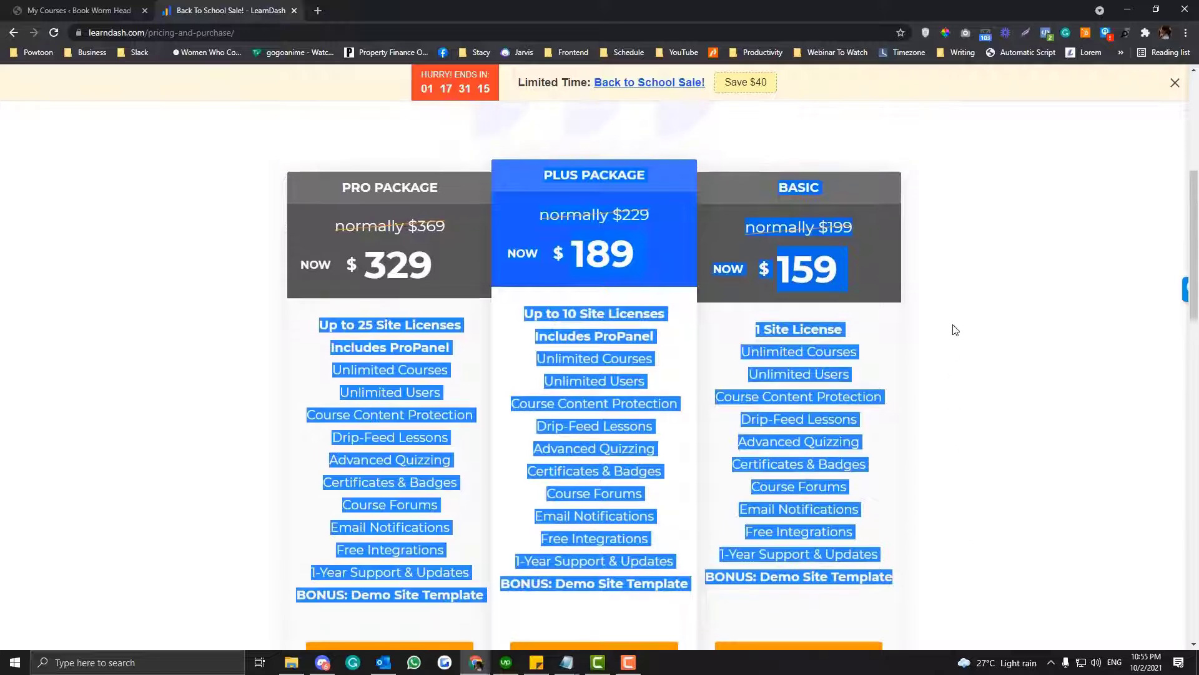
scroll(921, 400, "down", 4)
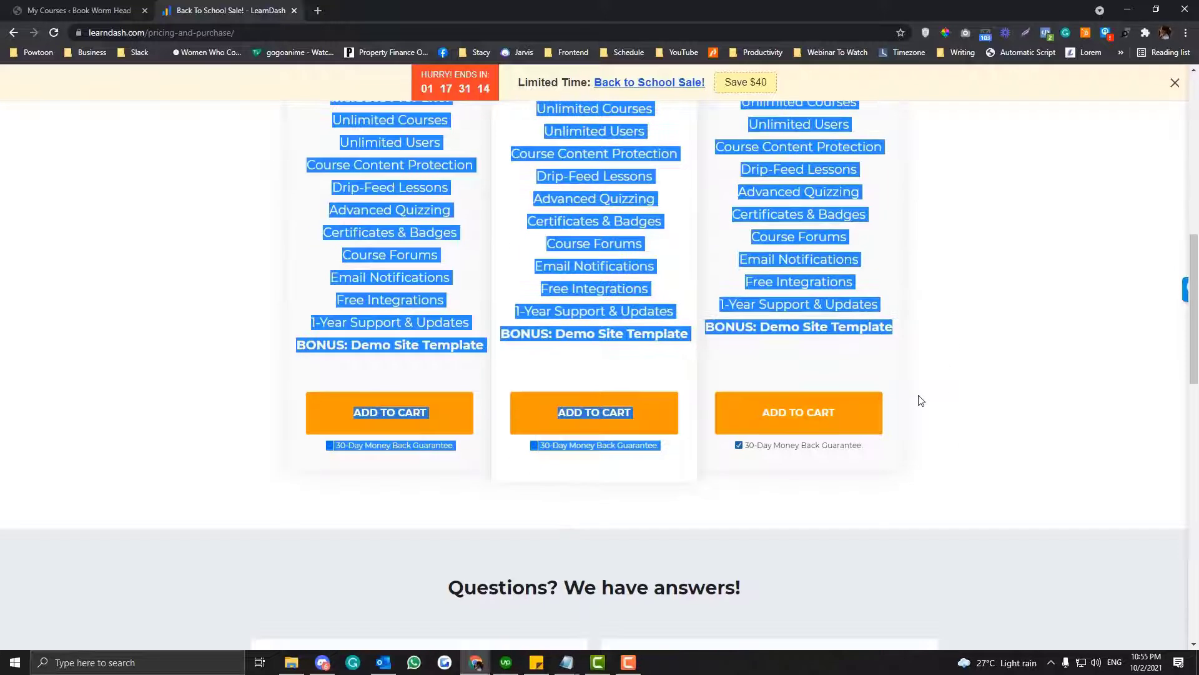
scroll(921, 400, "up", 7)
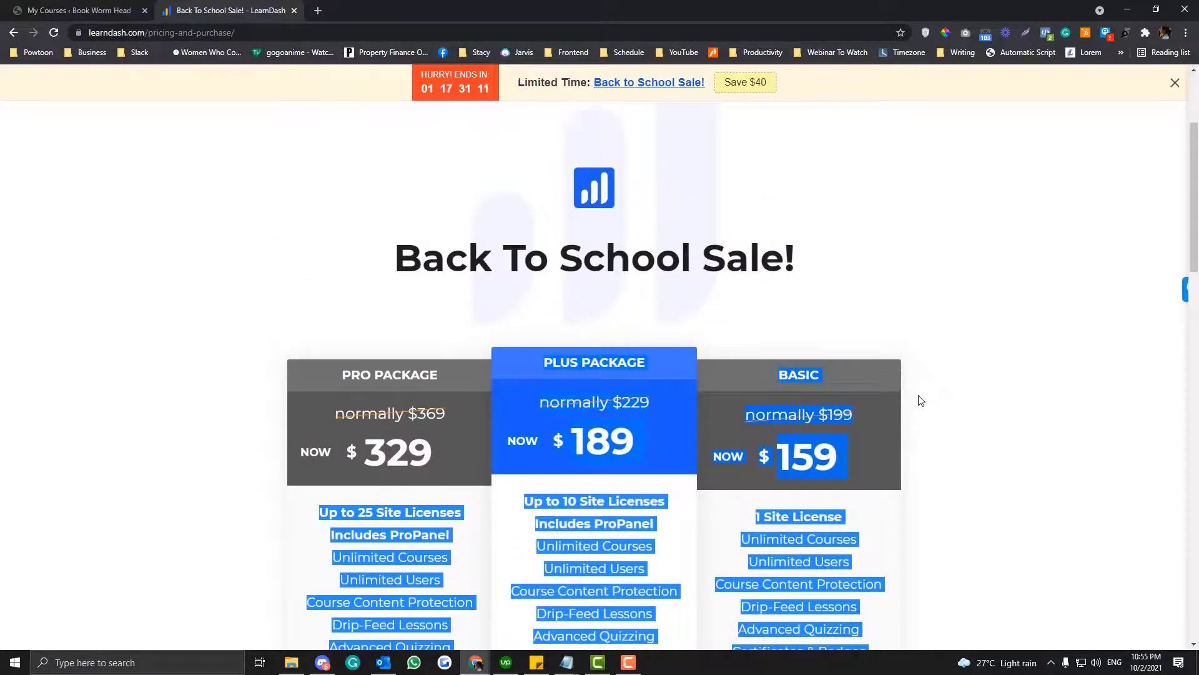
scroll(921, 400, "up", 3)
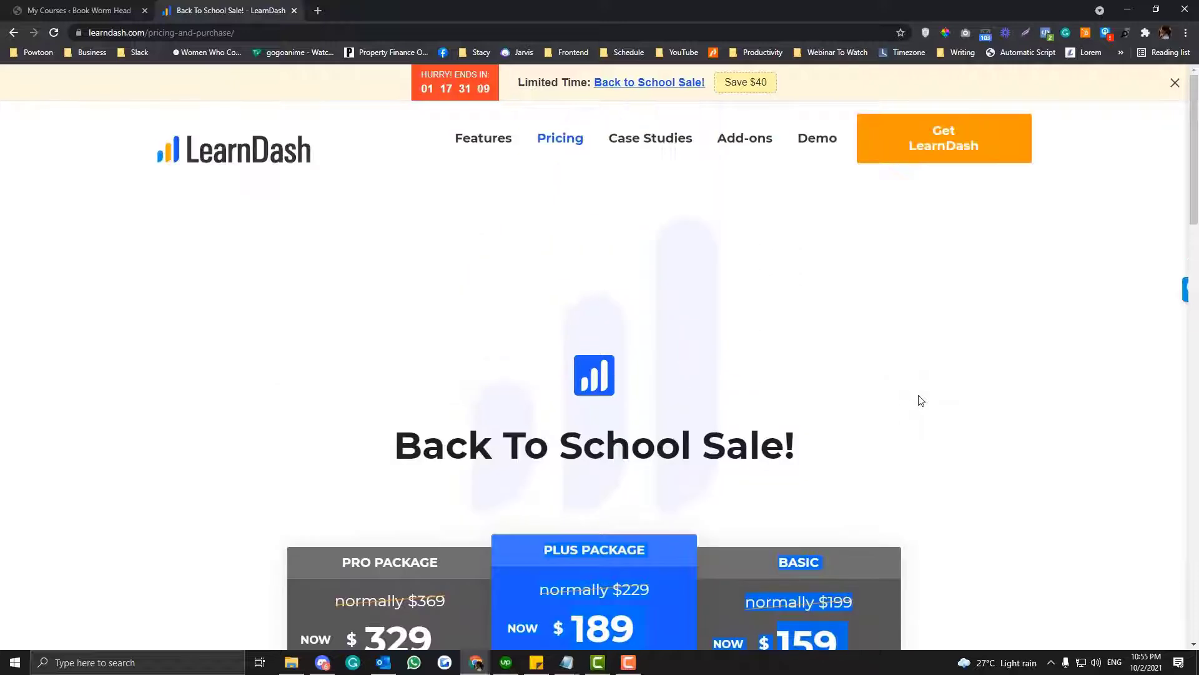
- Open the LearnDash Features page and examine its course building, learner engagement and course selling features
mouse_move(456, 141)
left_click(492, 147)
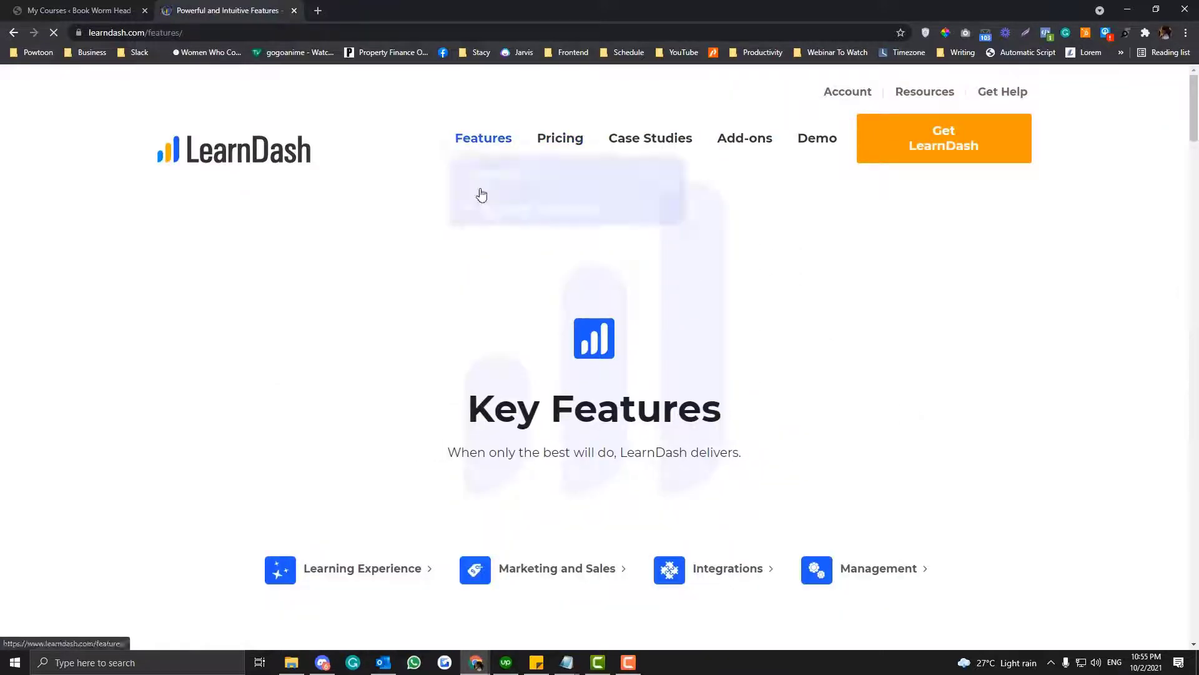
scroll(454, 240, "down", 3)
scroll(454, 241, "down", 3)
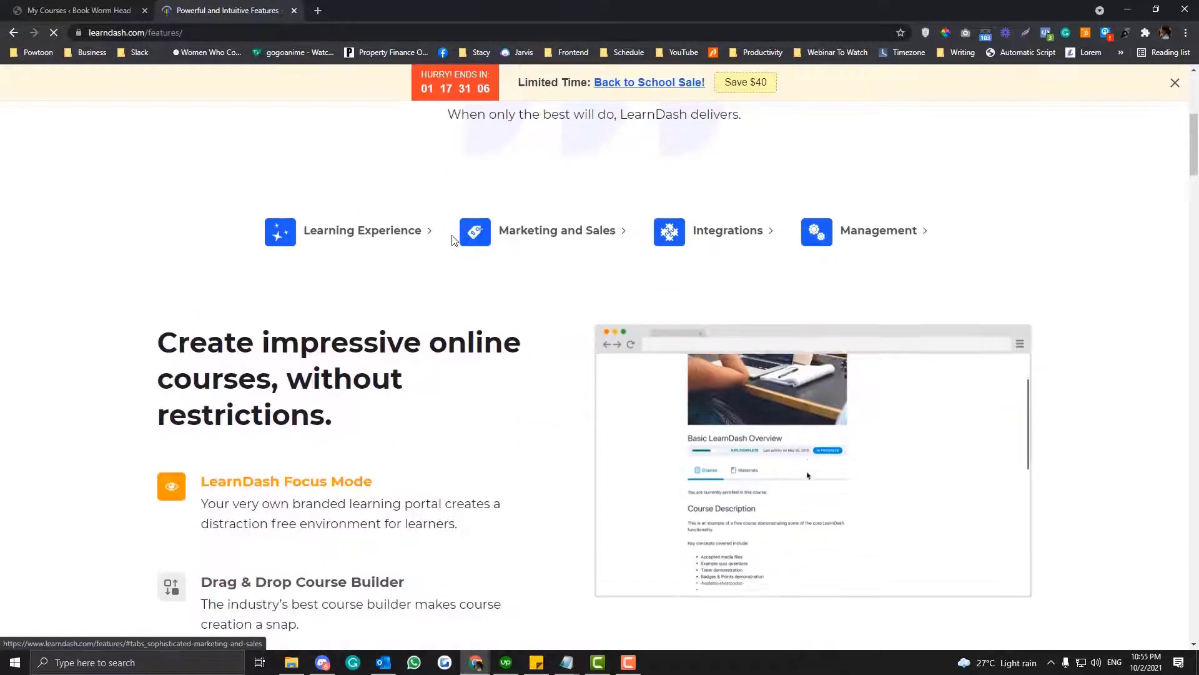
scroll(452, 241, "down", 2)
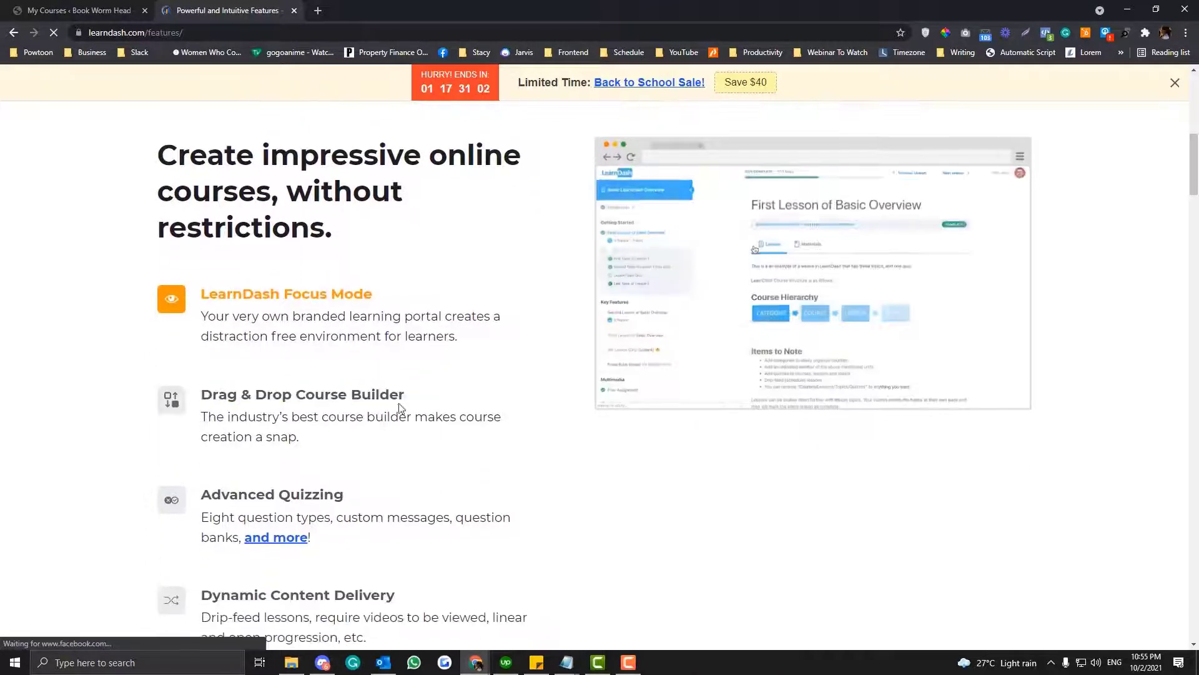
scroll(458, 394, "down", 3)
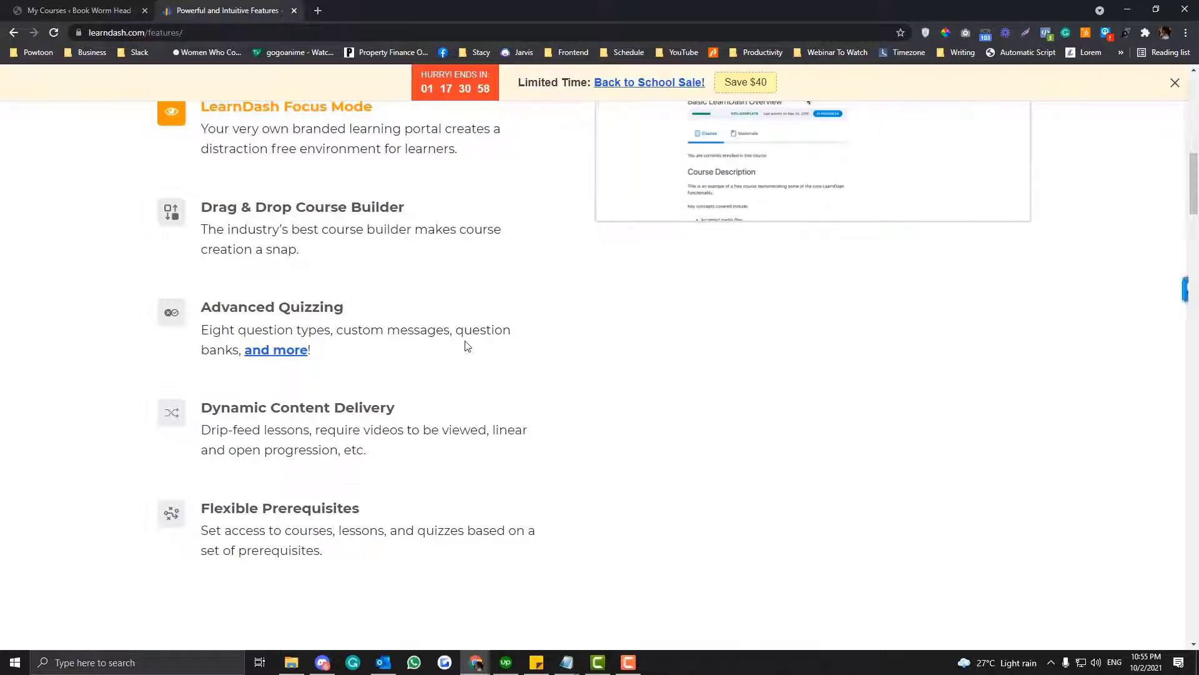
scroll(401, 316, "down", 1)
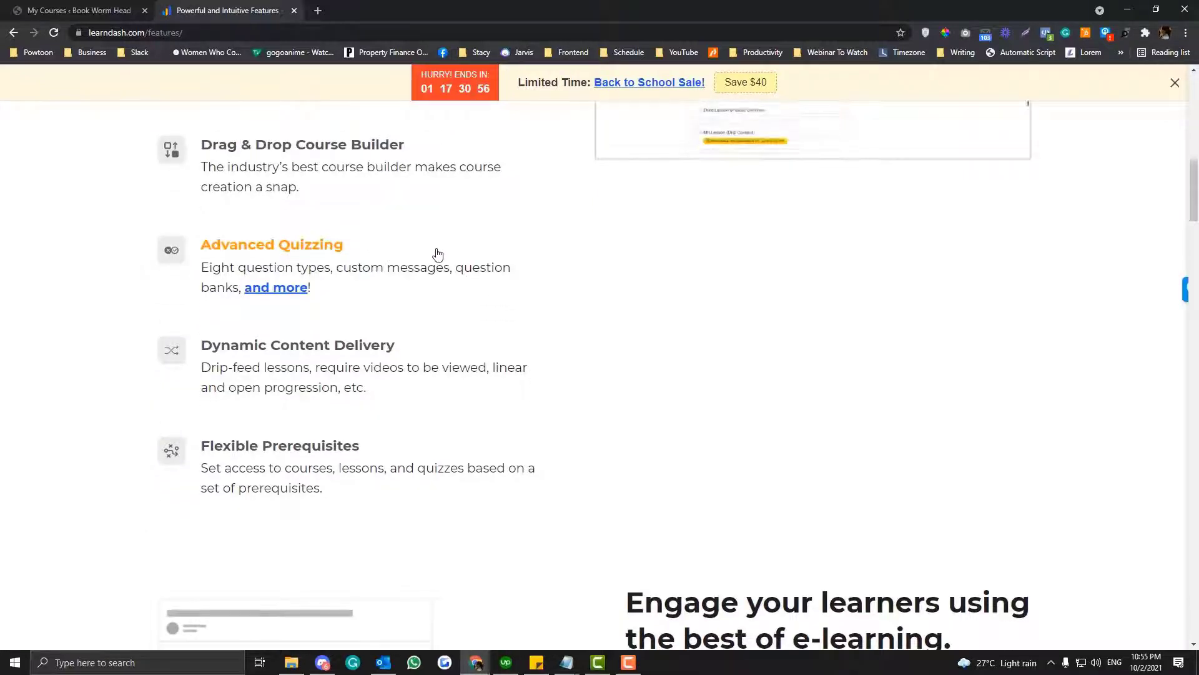
scroll(437, 253, "down", 7)
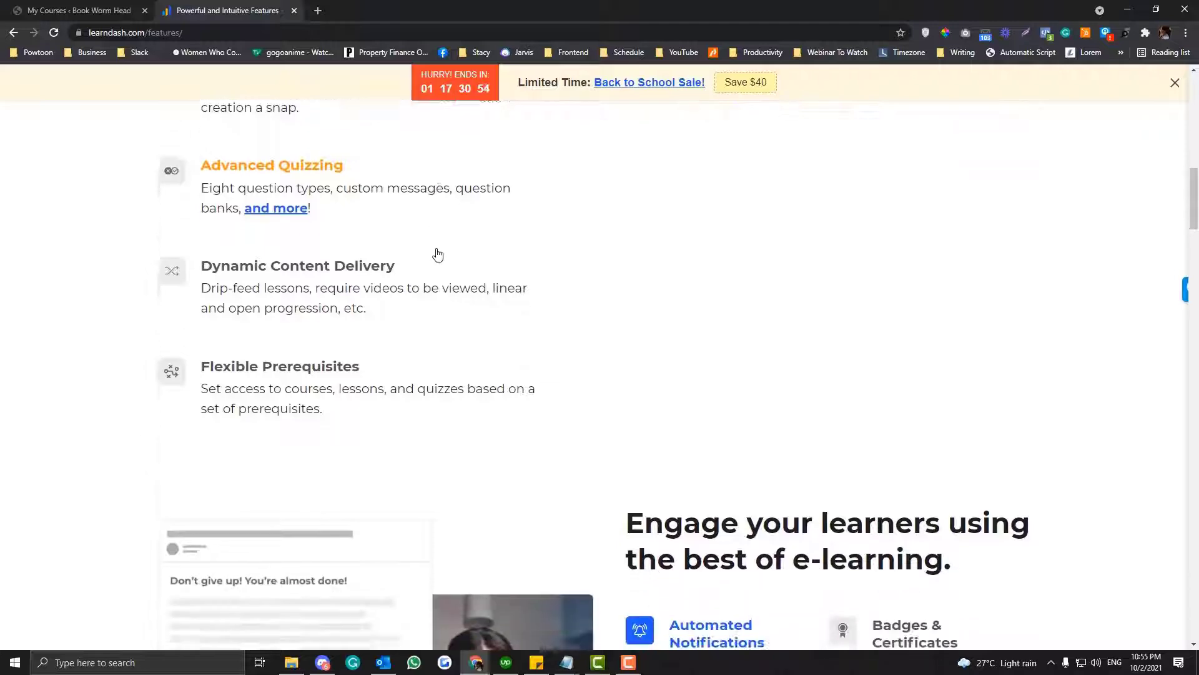
scroll(437, 253, "down", 10)
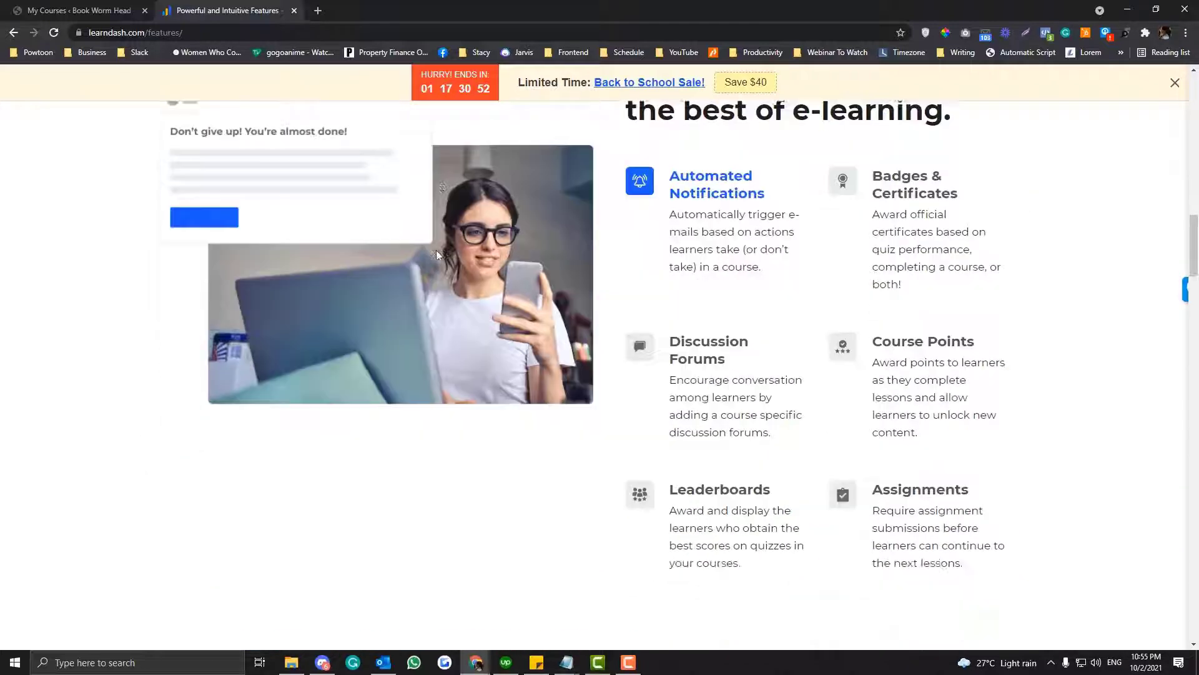
scroll(437, 258, "down", 7)
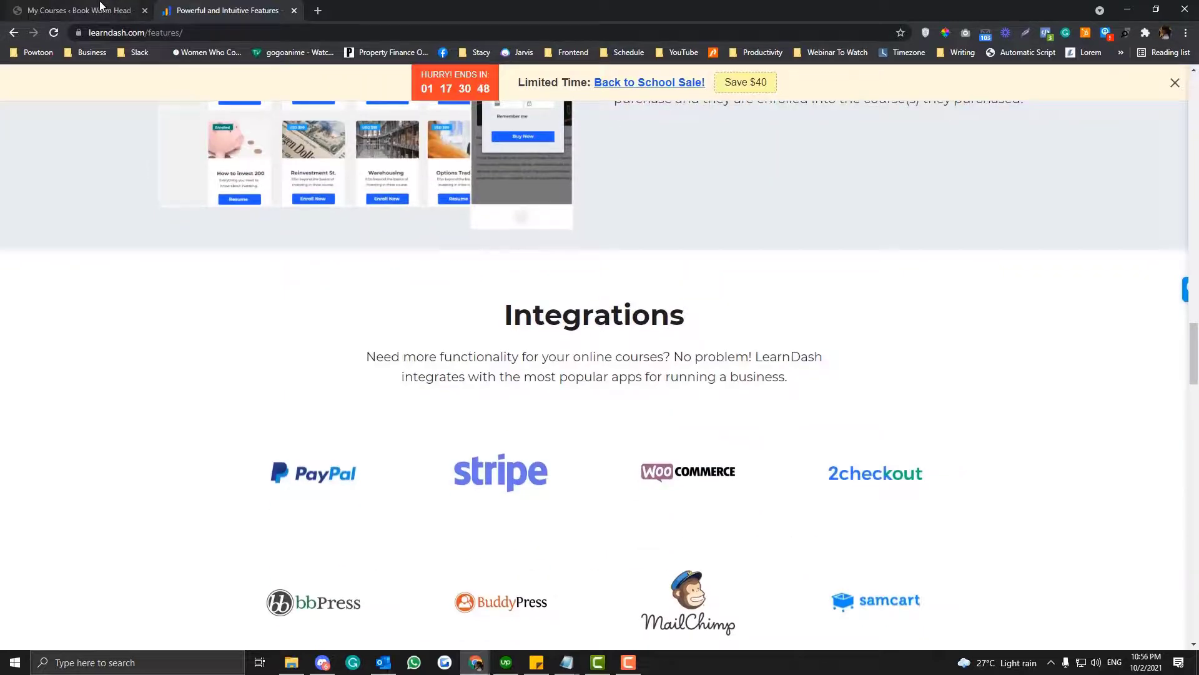
- Switch back to the Book Worm Head WordPress admin and look through its installed plugins
left_click(100, 6)
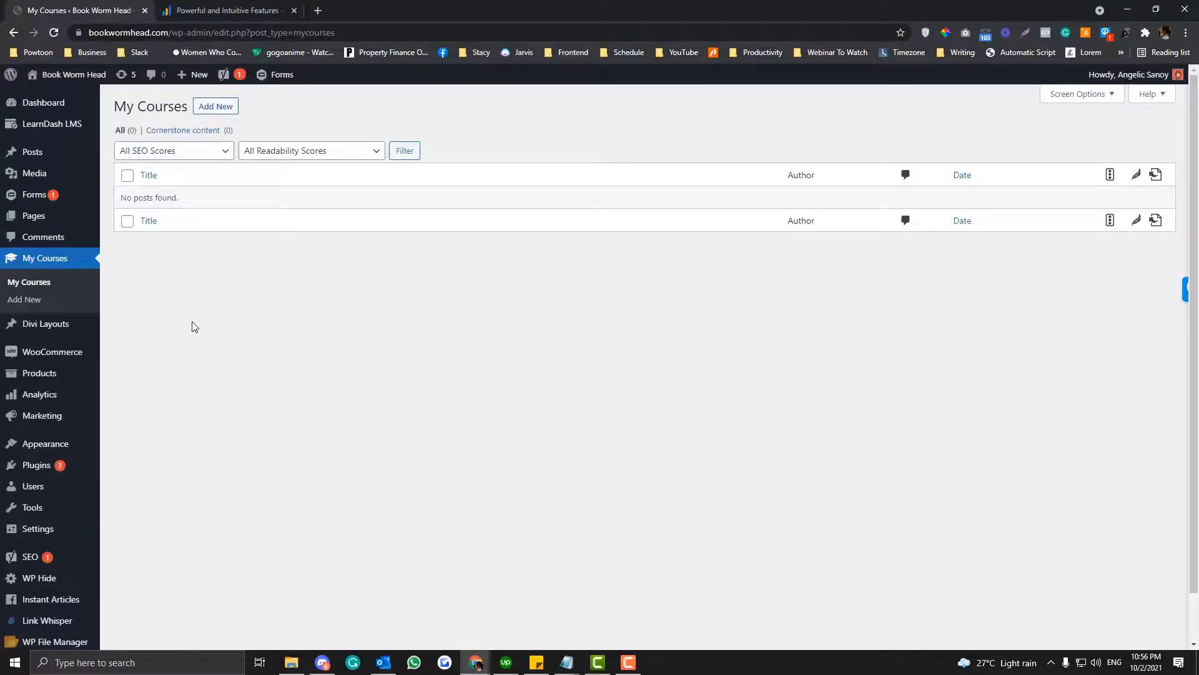
mouse_move(74, 428)
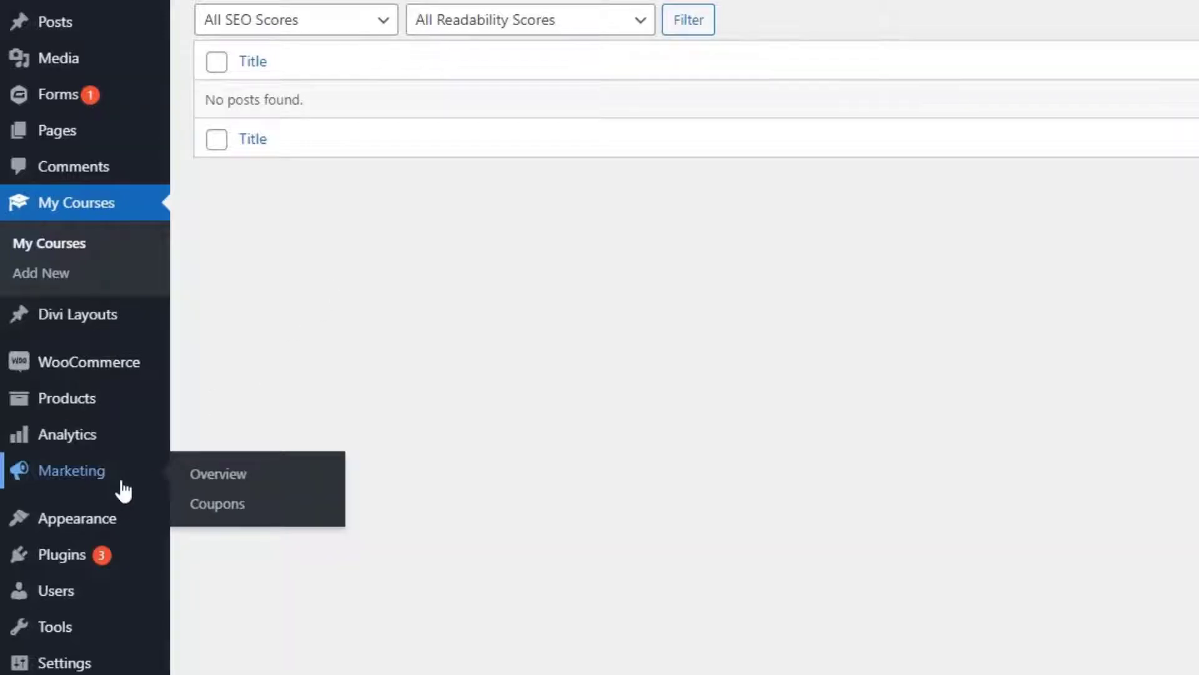
mouse_move(107, 556)
left_click(218, 557)
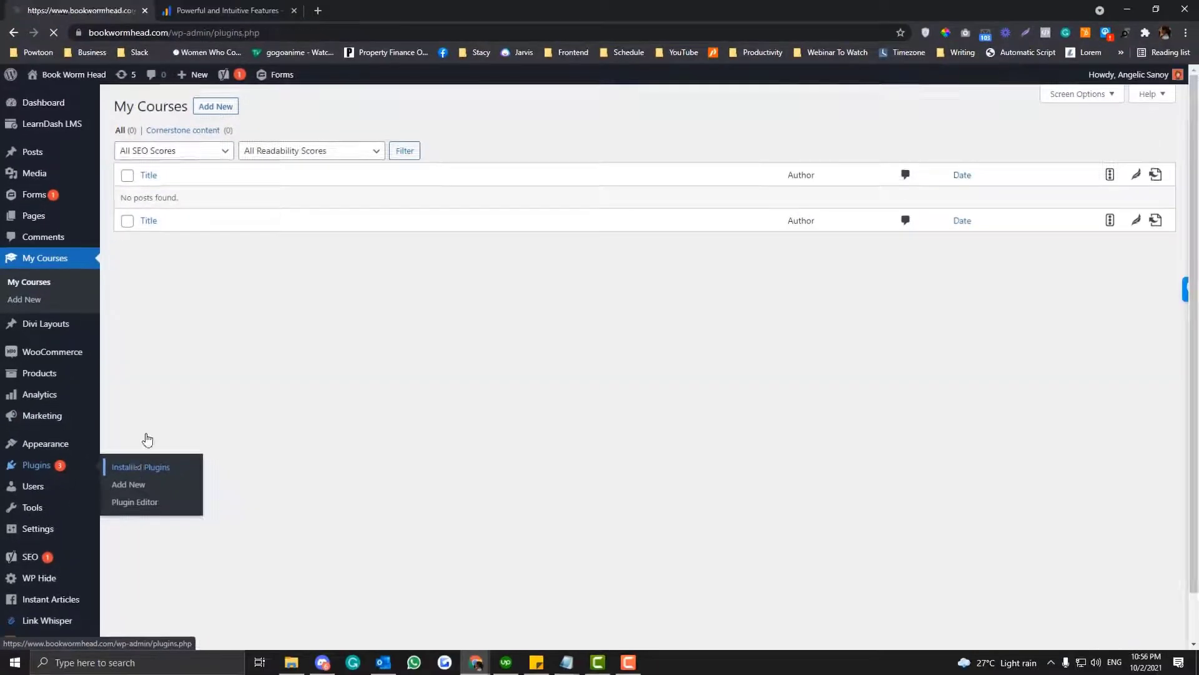
scroll(224, 301, "down", 3)
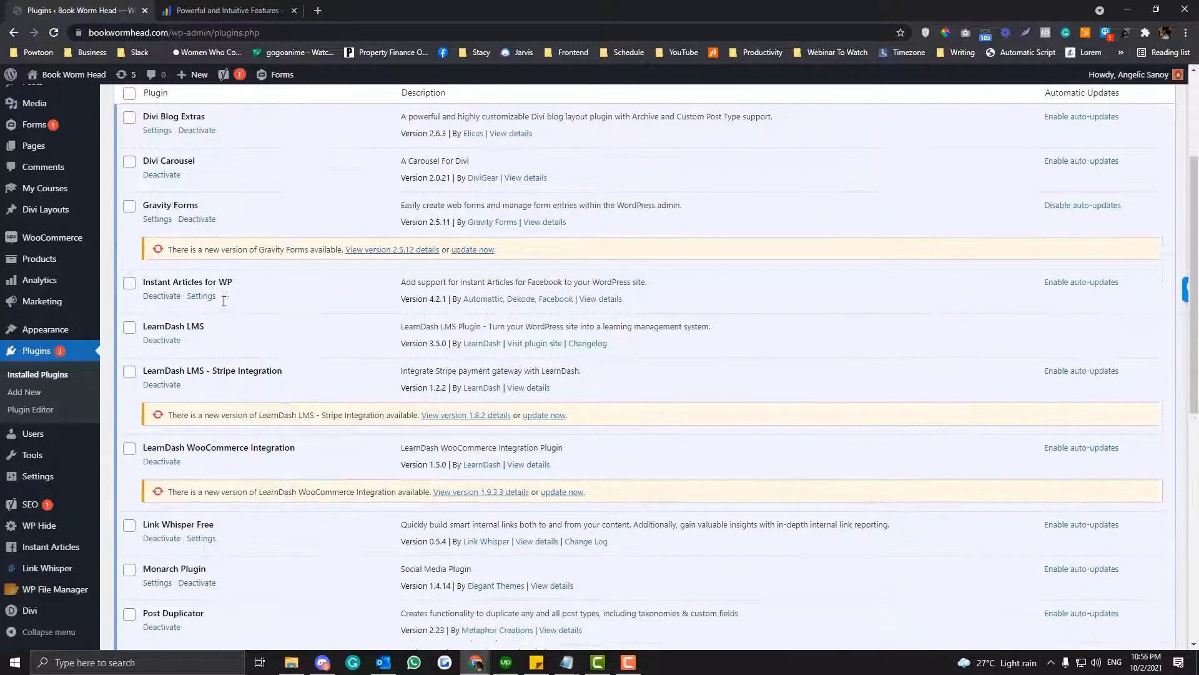
scroll(223, 301, "down", 6)
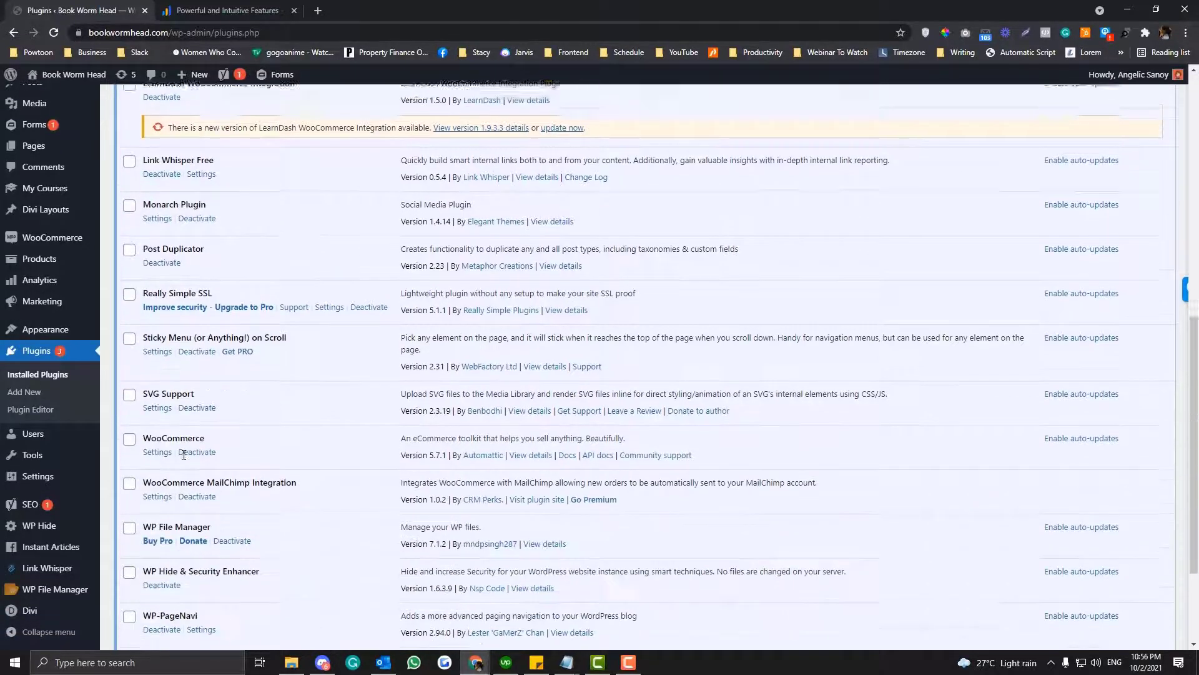
- Search the plugins page for "Learn" and highlight the LearnDash LMS plugin entry
key("ctrl+f")
type("l")
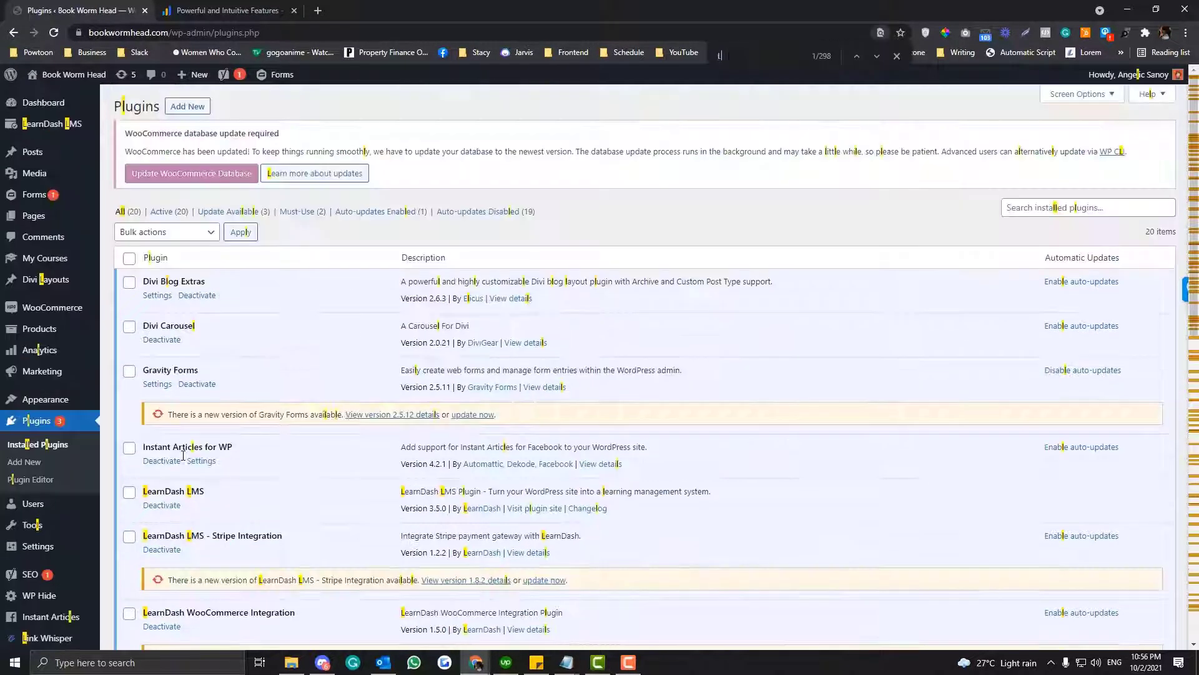
type("earn")
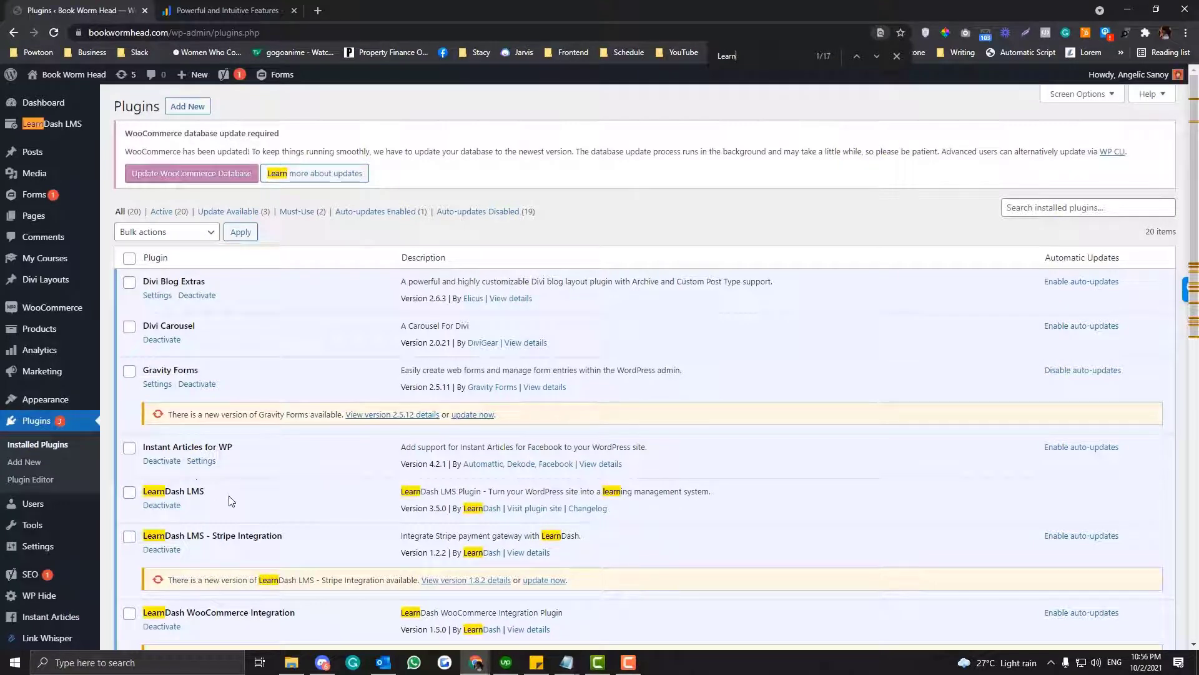
left_click_drag(229, 500, 156, 485)
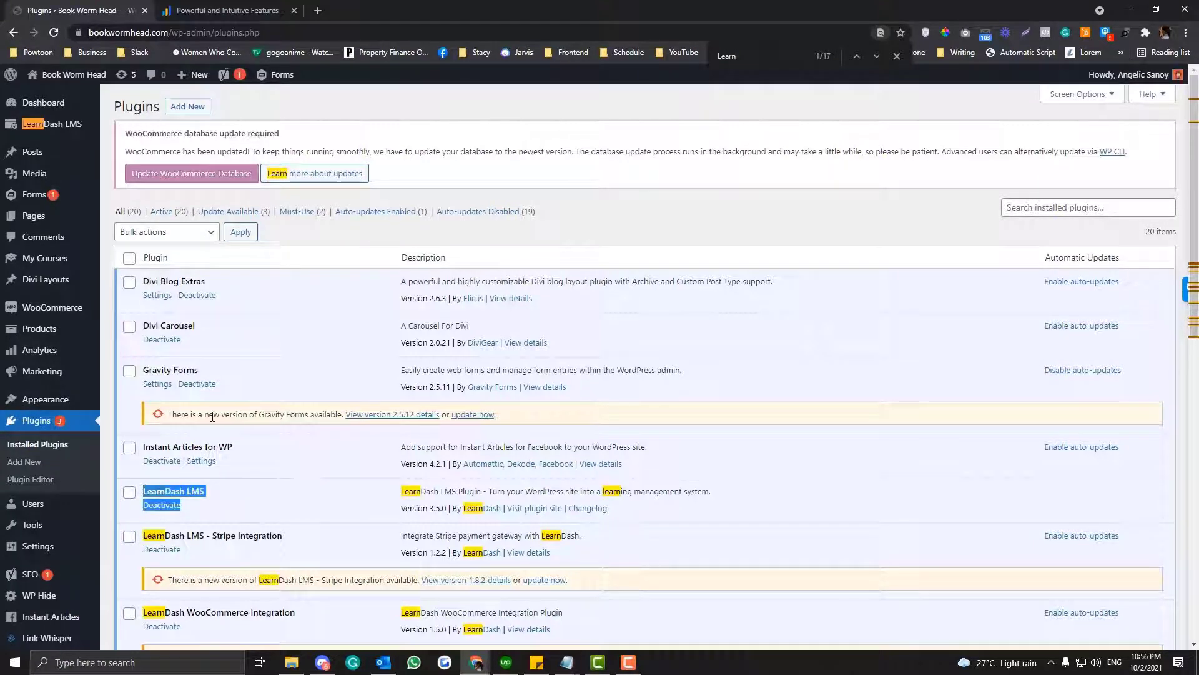
- Switch to the LearnDash Features page and look back over its feature sections up to Key Features
left_click(220, 10)
scroll(737, 258, "up", 15)
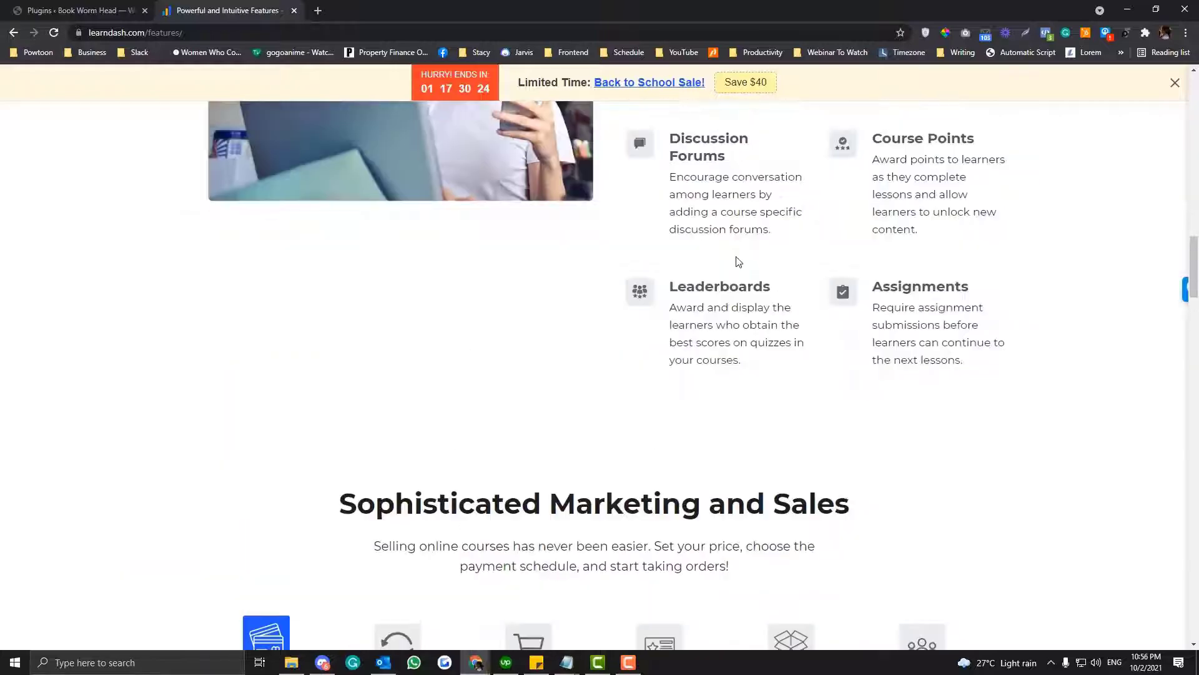
scroll(737, 257, "up", 7)
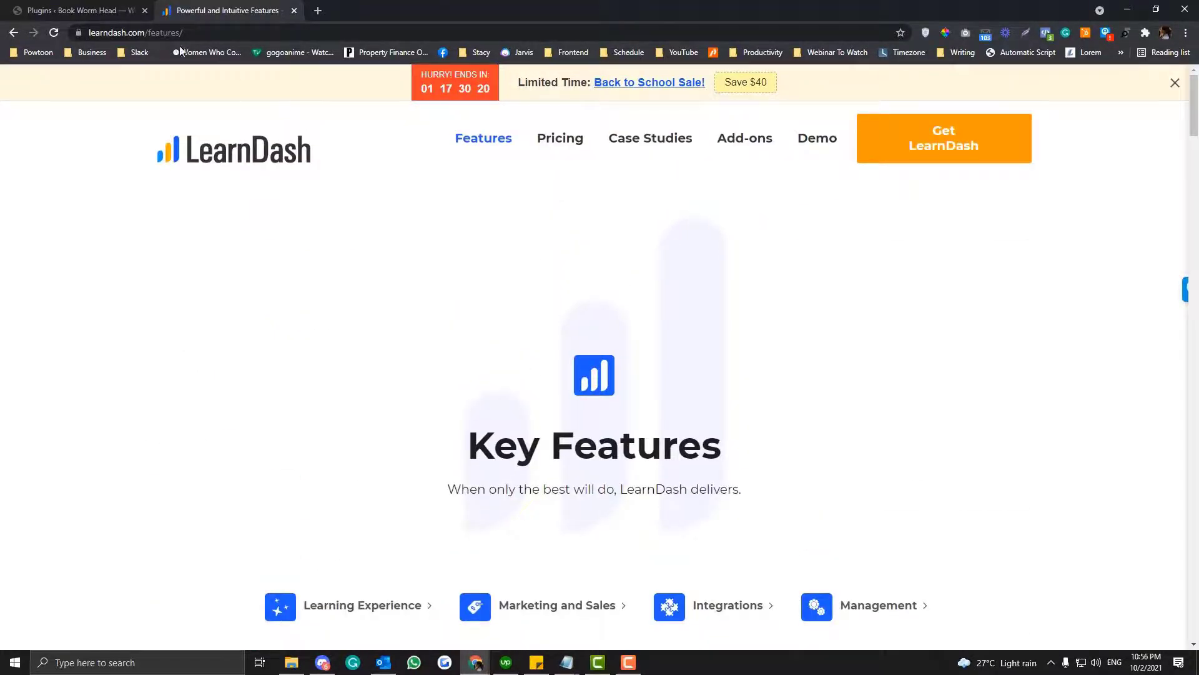
- Return to the Book Worm Head plugins list and open the LearnDash LMS Overview page
left_click(94, 11)
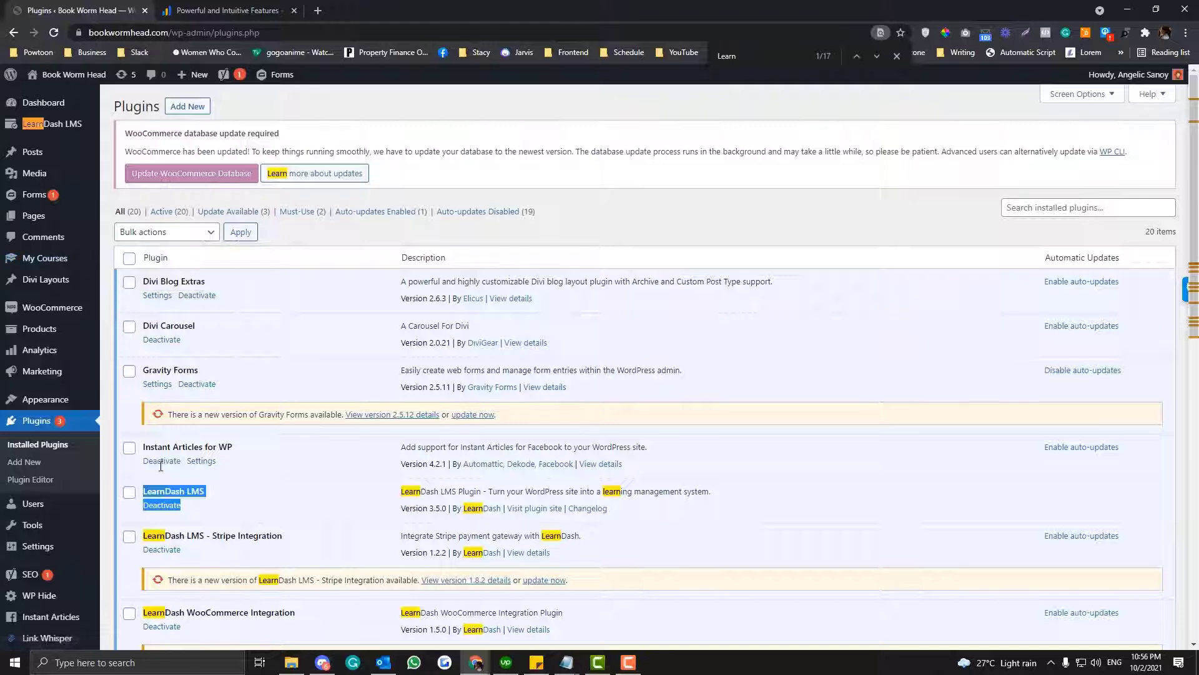
scroll(169, 449, "down", 1)
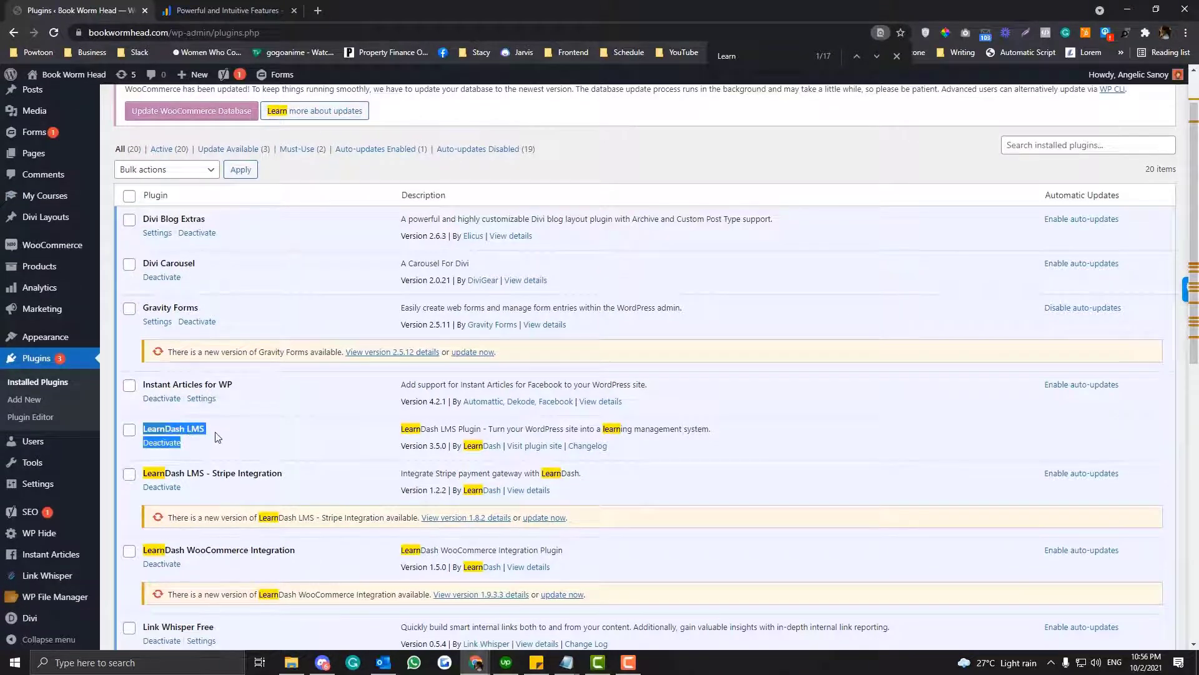
scroll(217, 436, "up", 1)
mouse_move(55, 130)
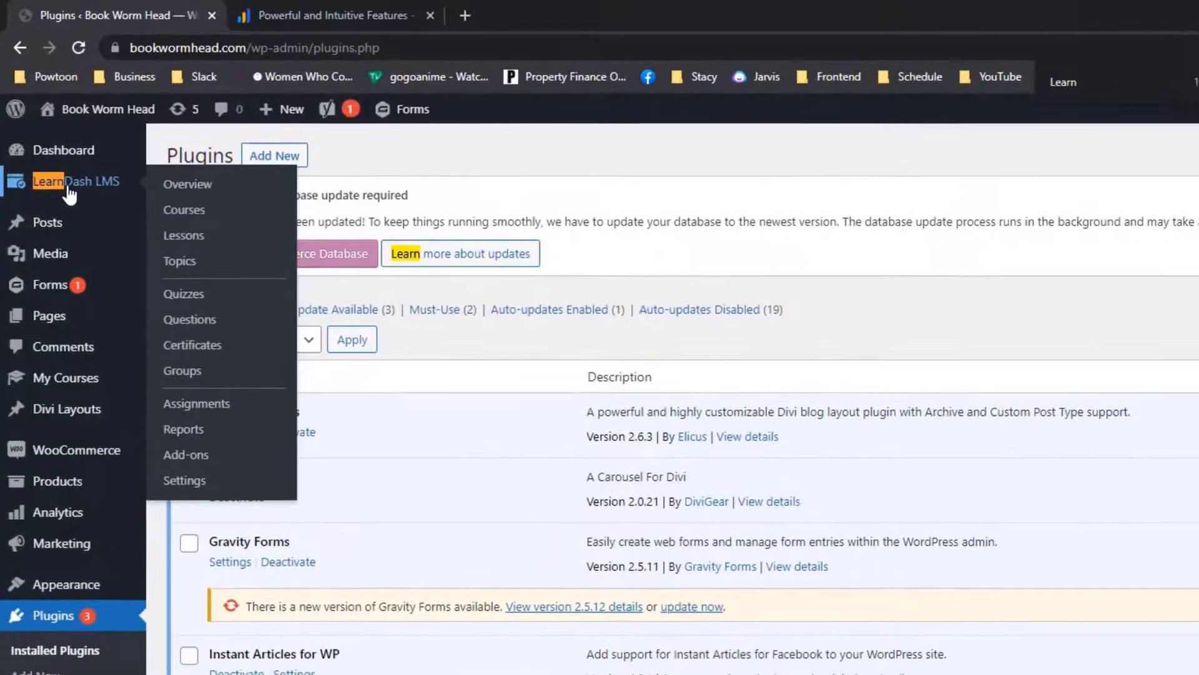
left_click(187, 183)
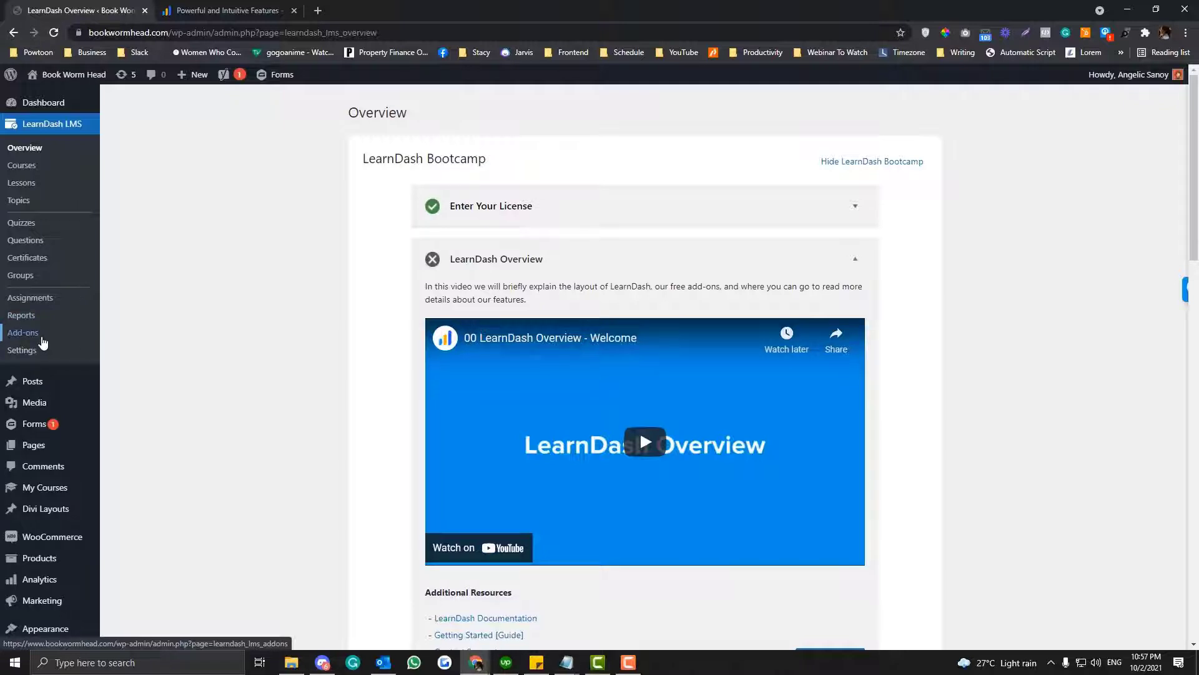
- Open the Add-ons page on the LearnDash website and browse the popular add-ons
left_click(218, 10)
left_click(760, 137)
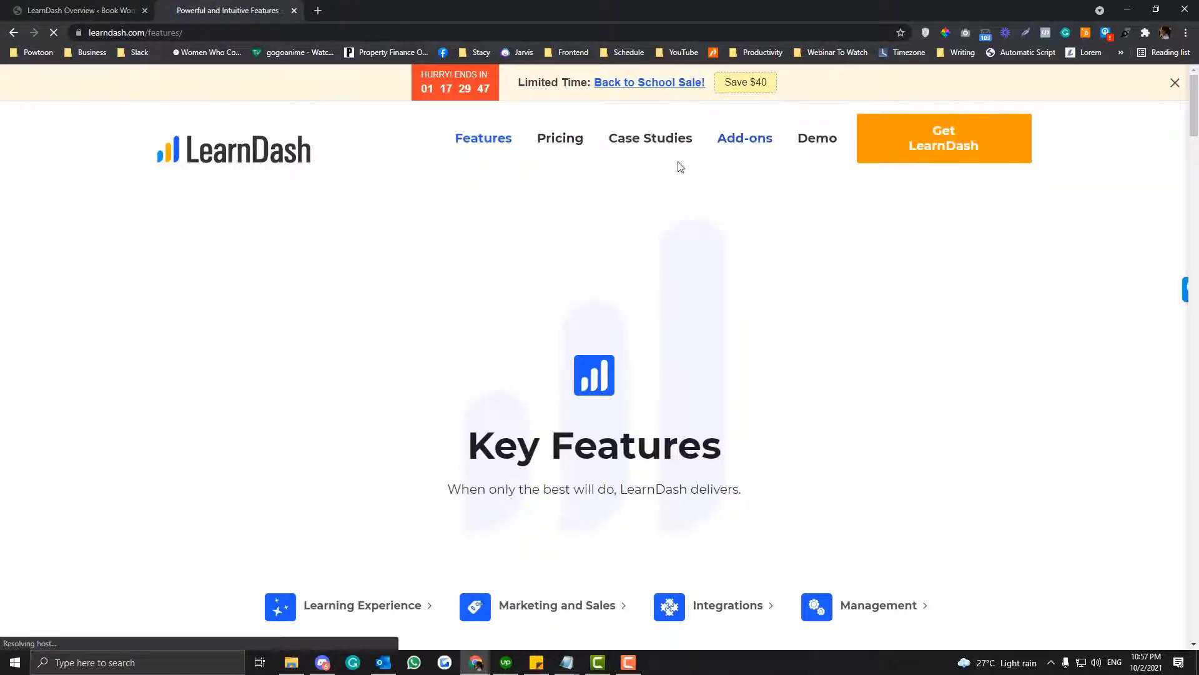
scroll(680, 167, "down", 4)
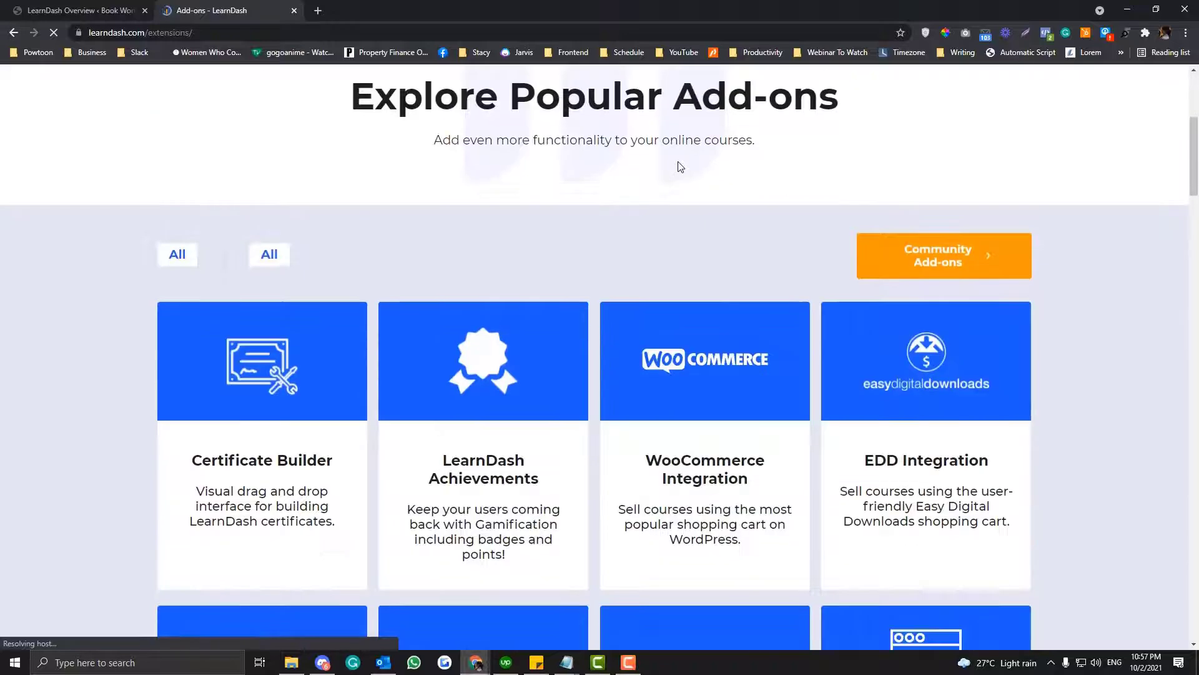
scroll(680, 166, "down", 10)
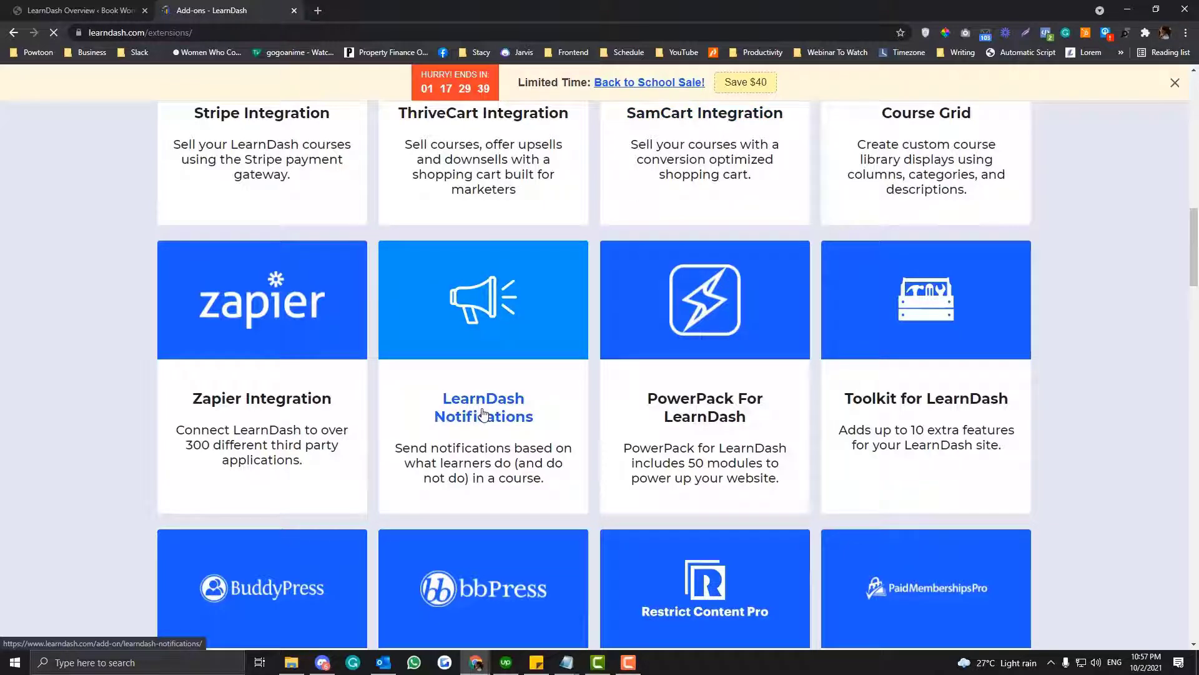
- Switch back to the WordPress admin and start a new course from the LearnDash Courses page
left_click(78, 11)
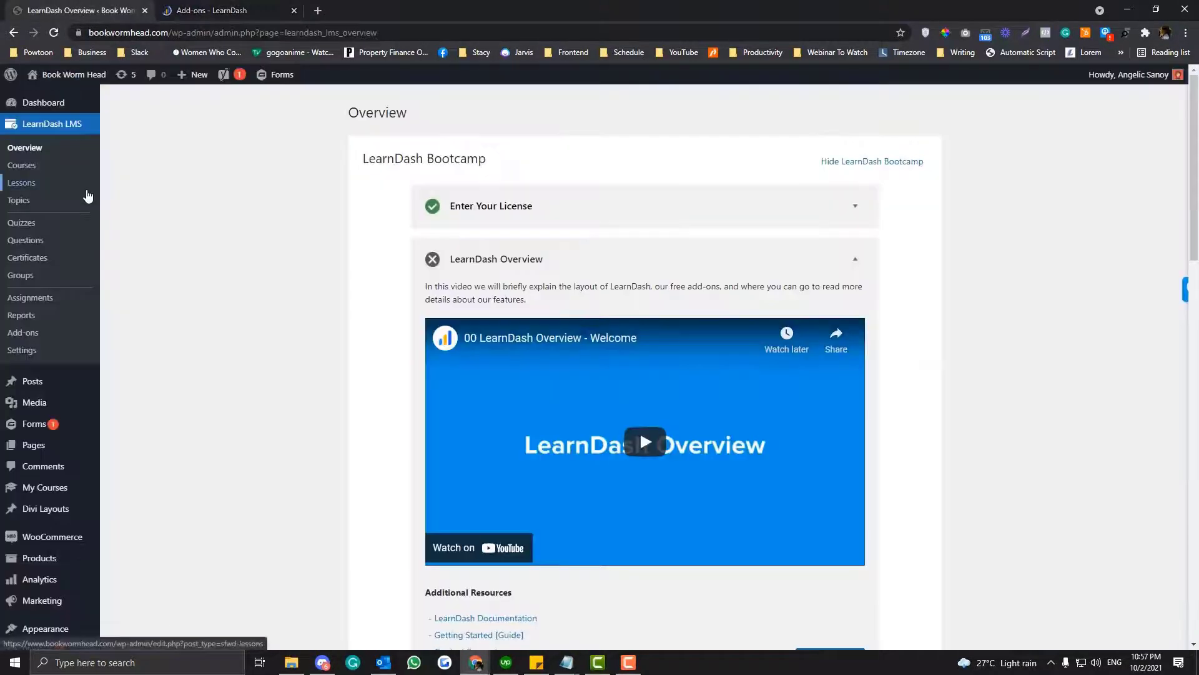
left_click(28, 169)
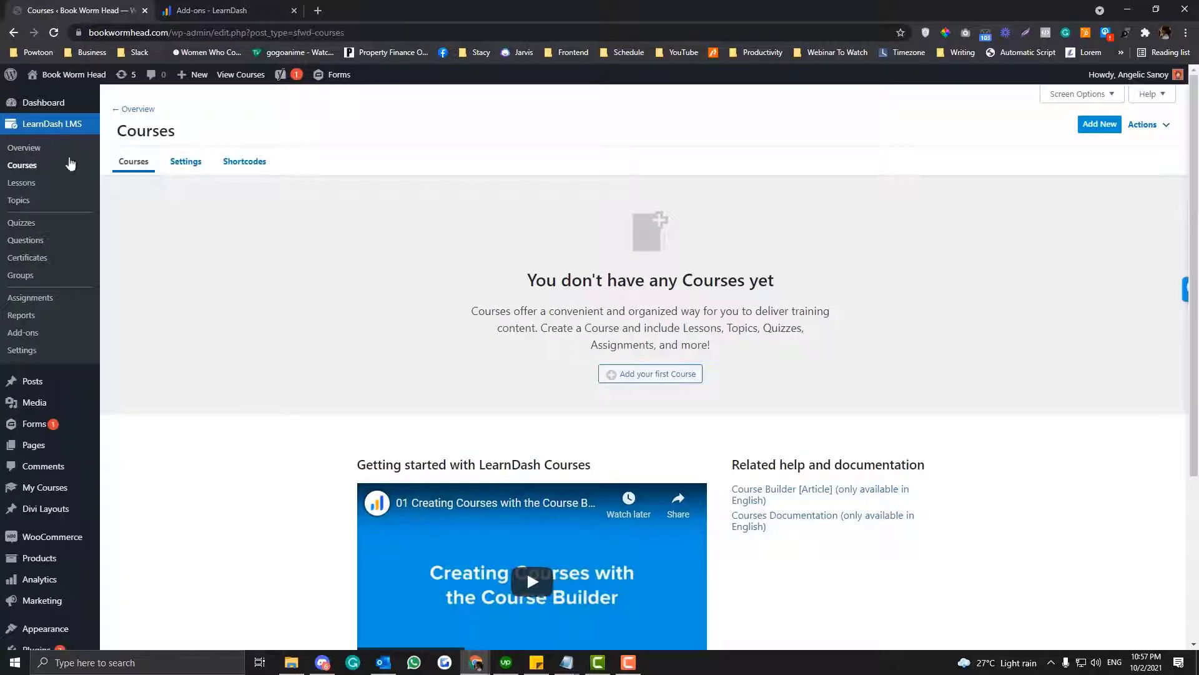
left_click(666, 378)
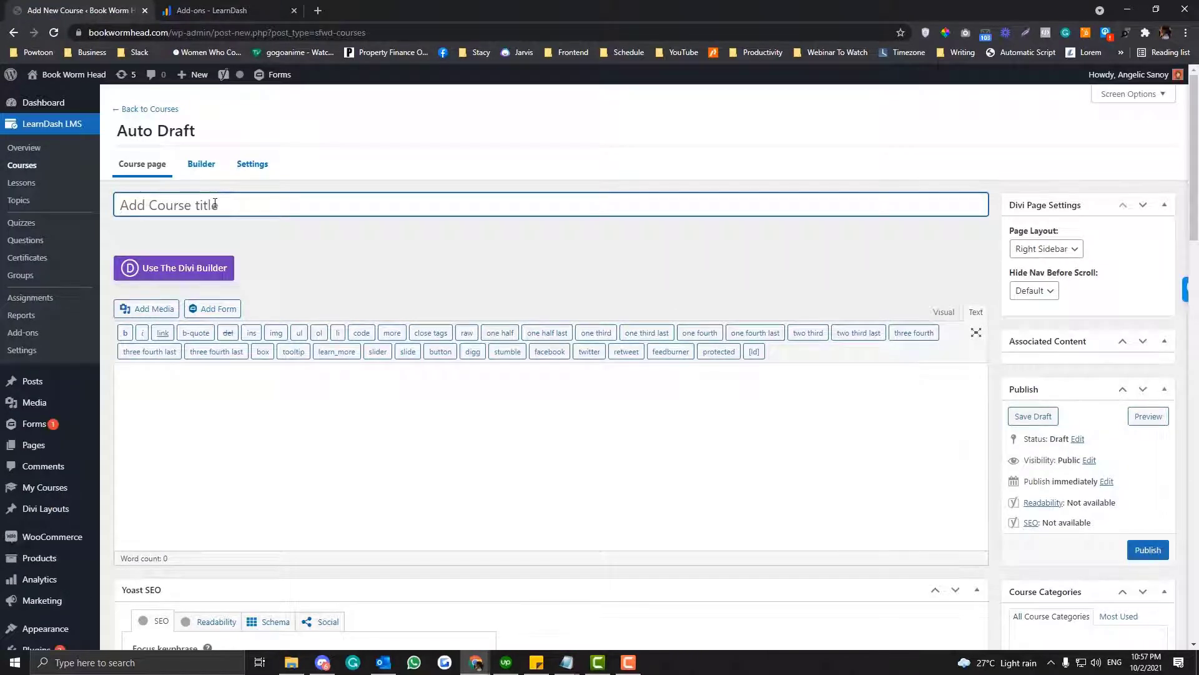
- Enter "FB Course: Zero To Hero Guide" as the course title
type("B")
key("BackSpace")
type("FB Course")
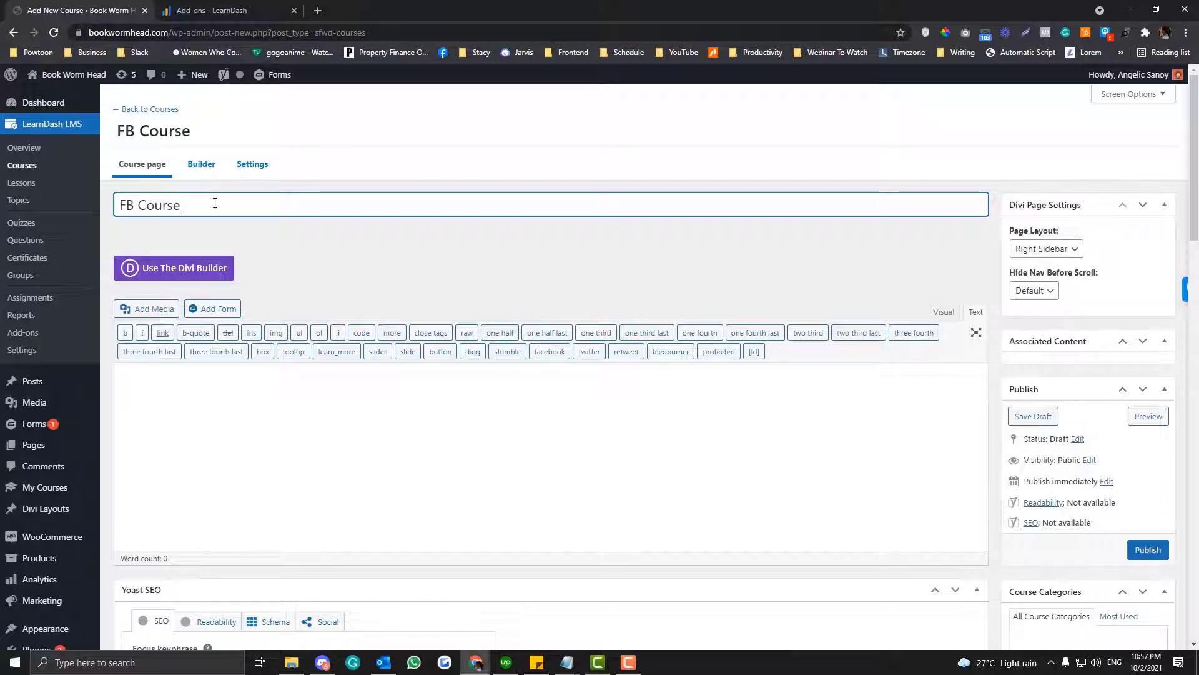
type(": Be")
key("BackSpace")
key("BackSpace")
type("Zero To Hero ")
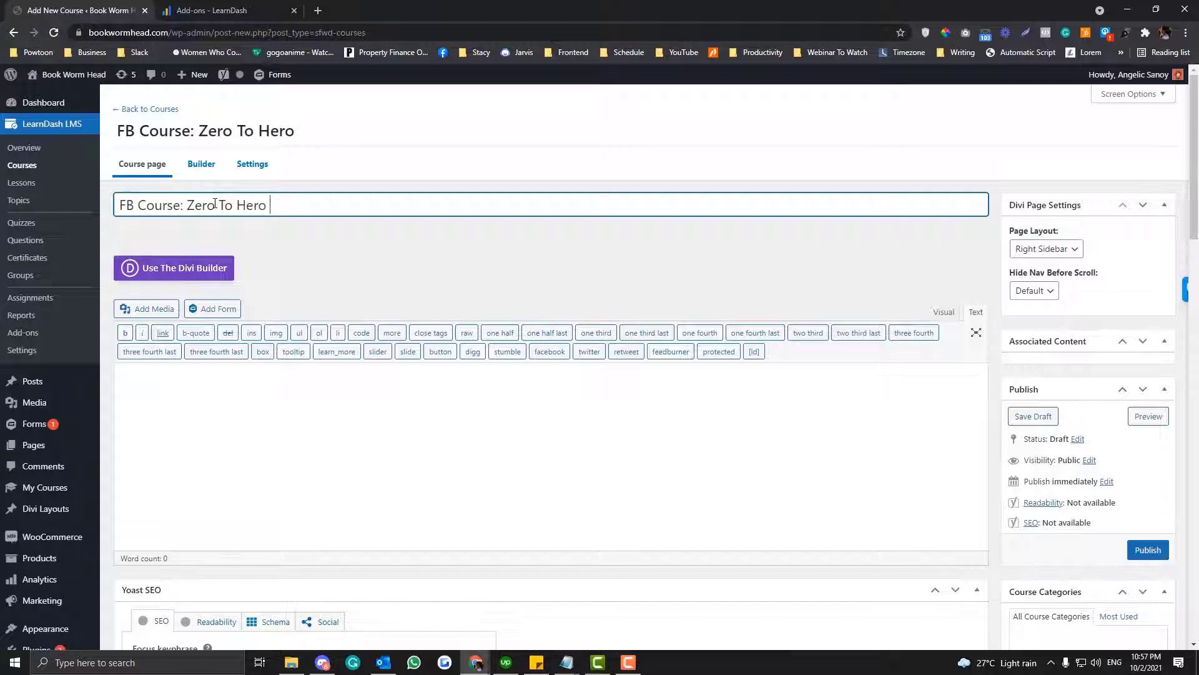
type("Guide")
key("ctrl+a")
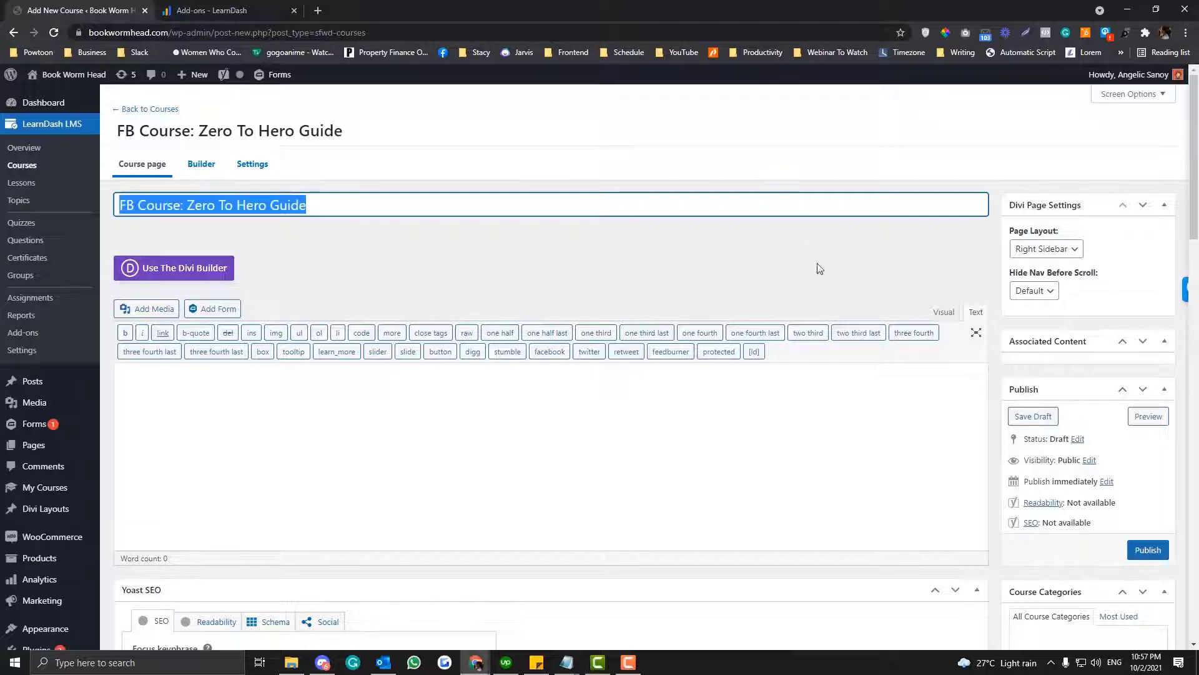
- Create a new course category named "facebook" and assign it to the course
scroll(774, 295, "down", 5)
scroll(773, 293, "up", 3)
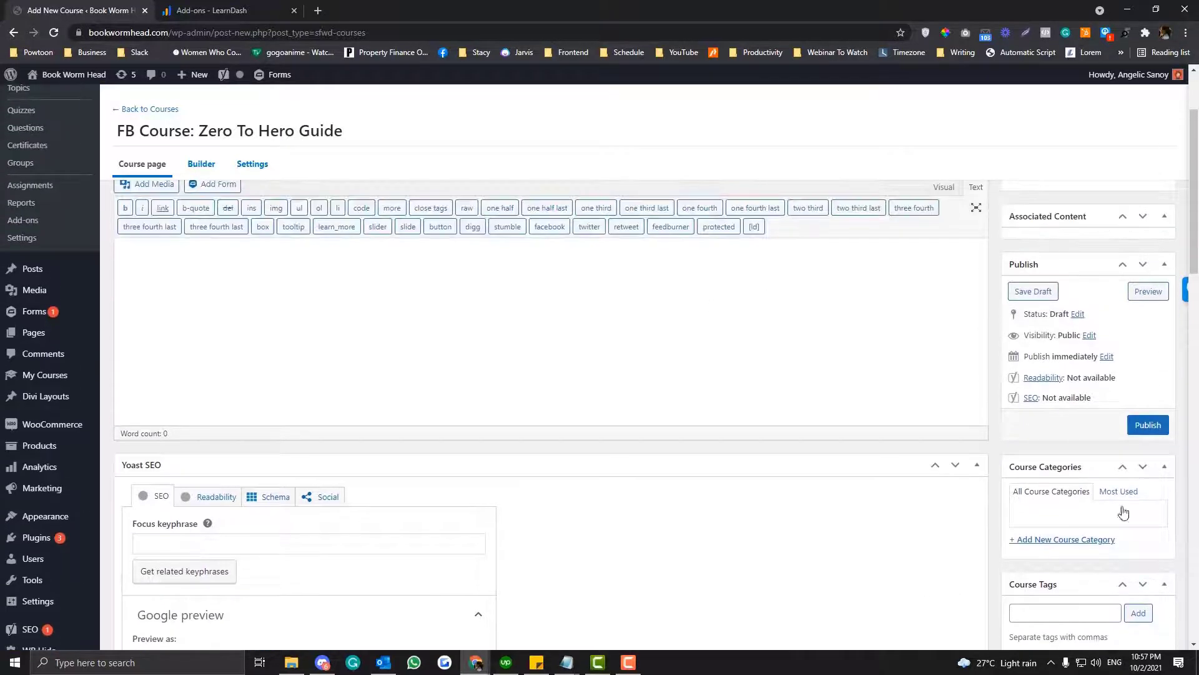
left_click(1068, 541)
type("facebook")
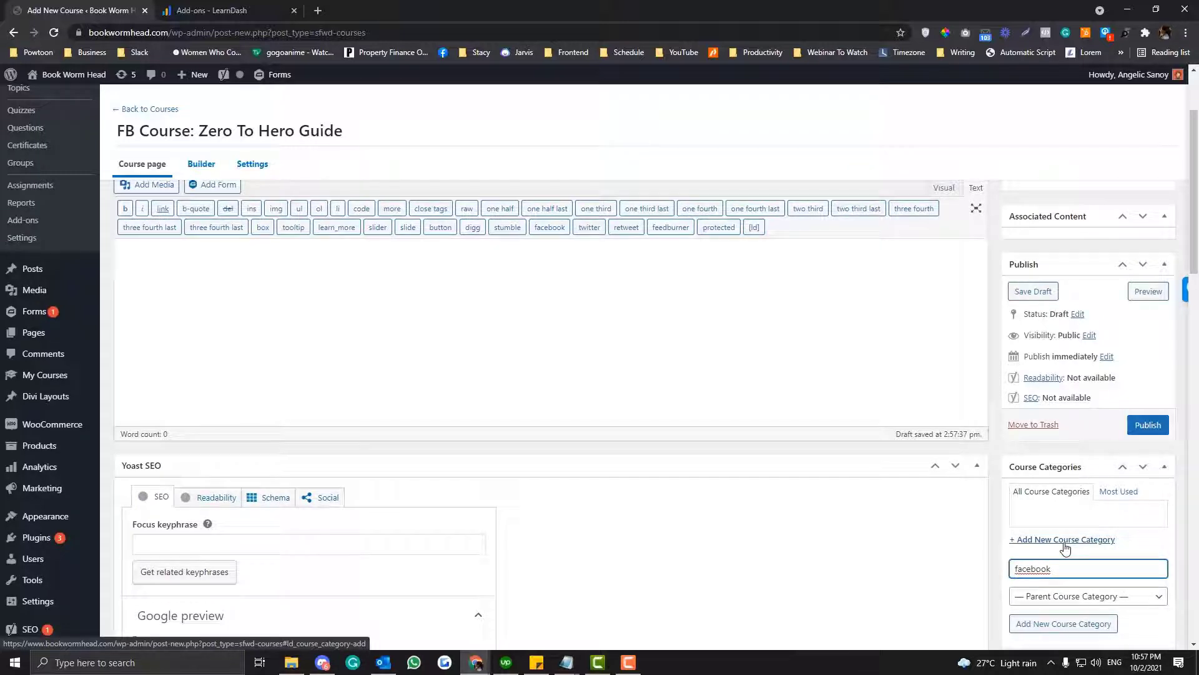
left_click(1070, 624)
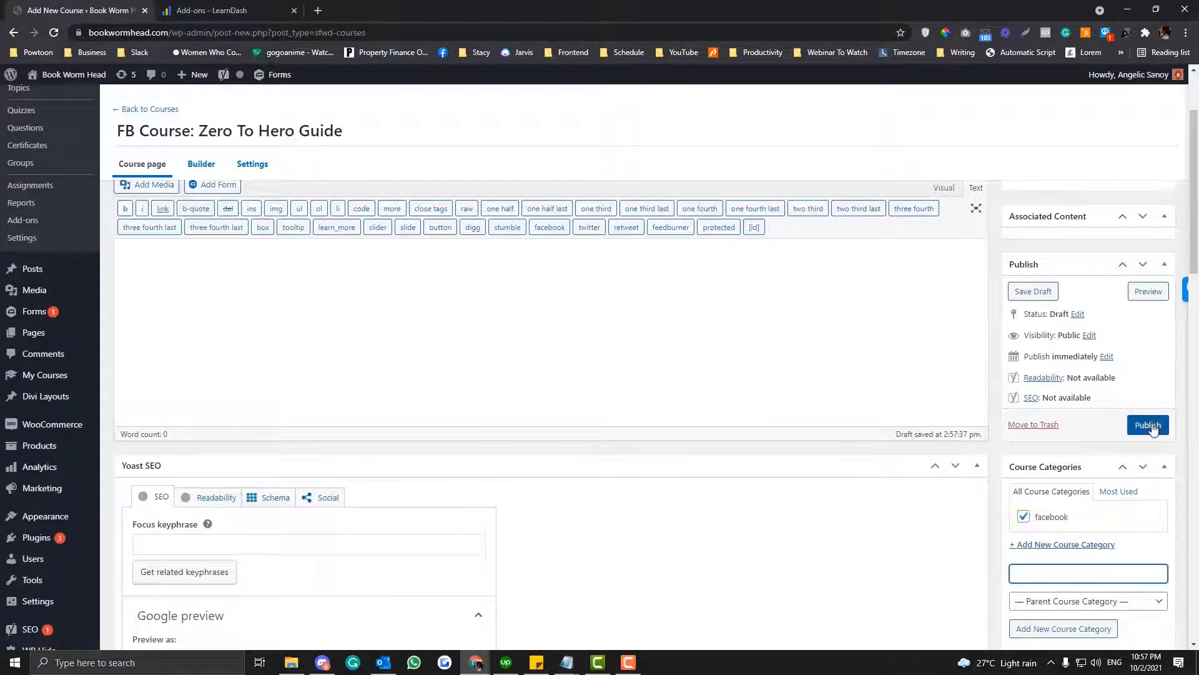
- Save the course as a draft and publish it
scroll(1151, 425, "down", 5)
scroll(1154, 427, "up", 5)
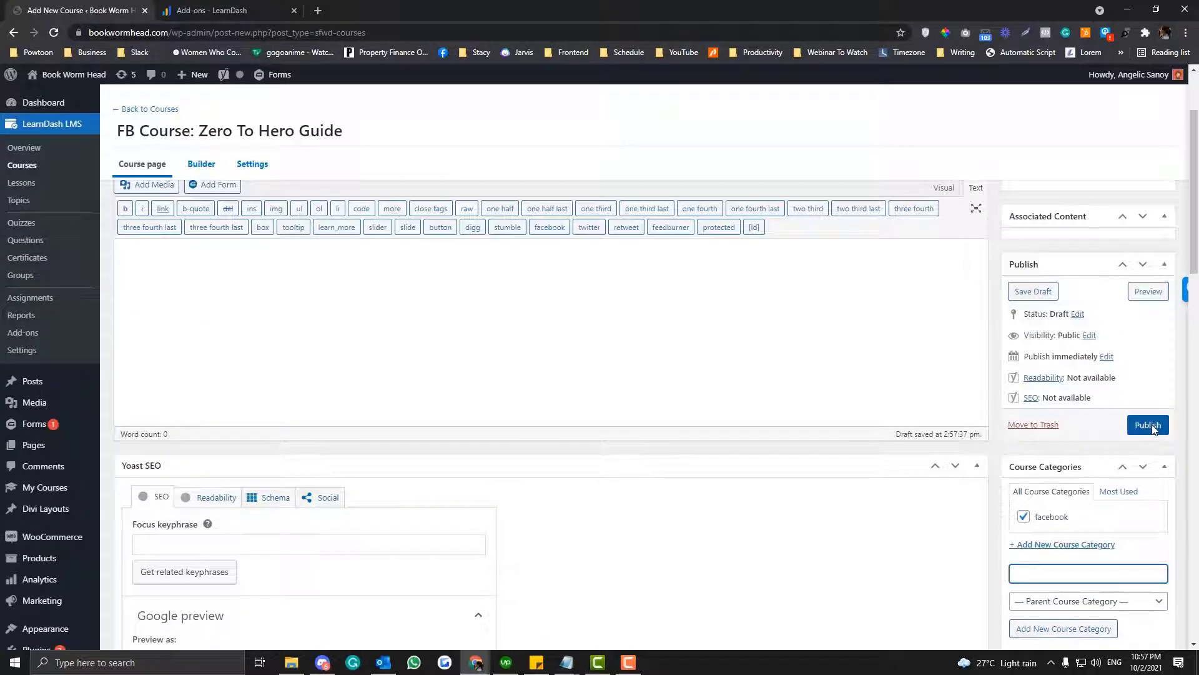
left_click(1036, 295)
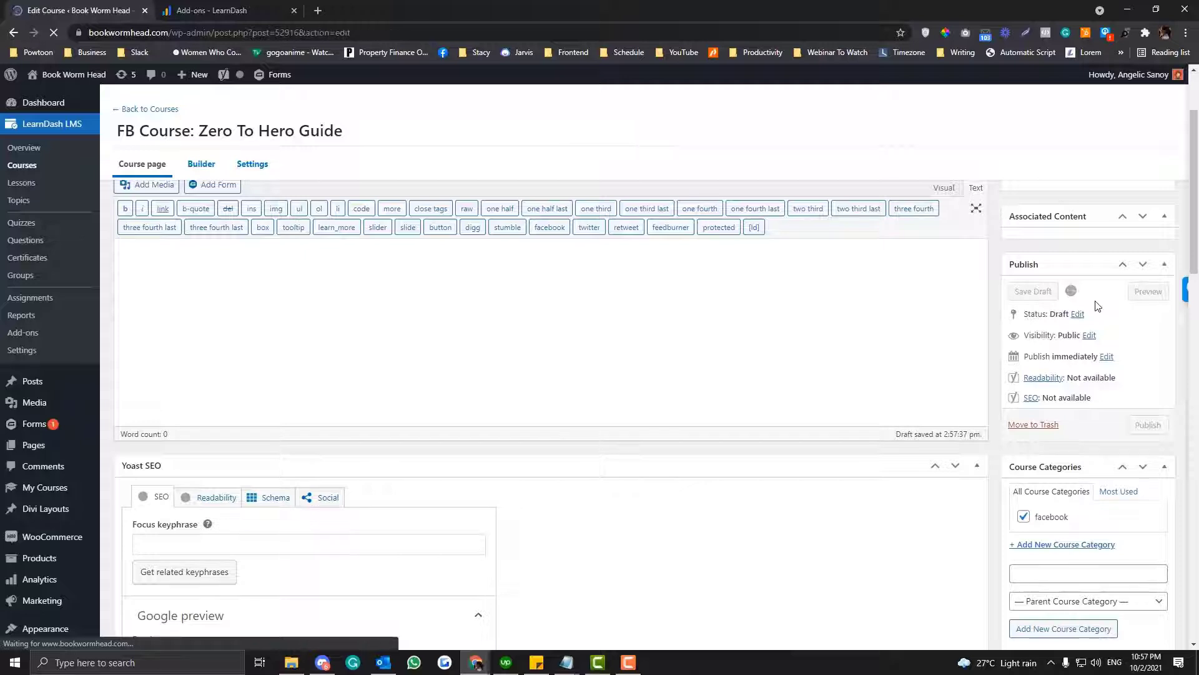
scroll(1096, 305, "down", 3)
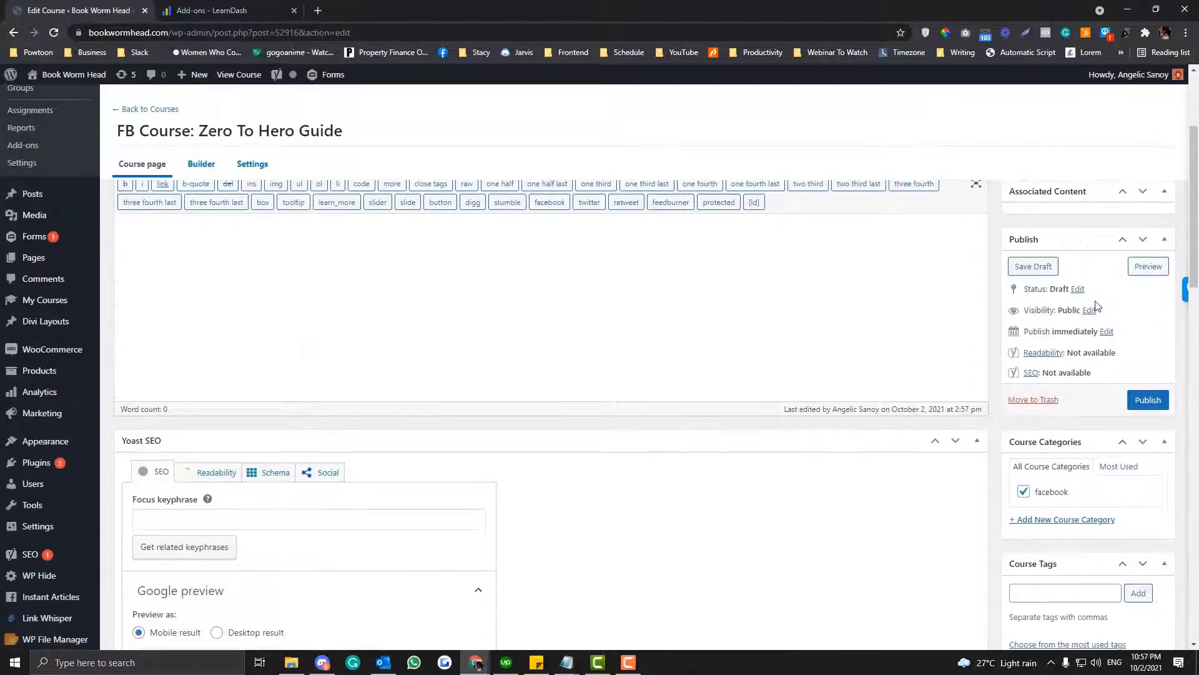
left_click(1133, 396)
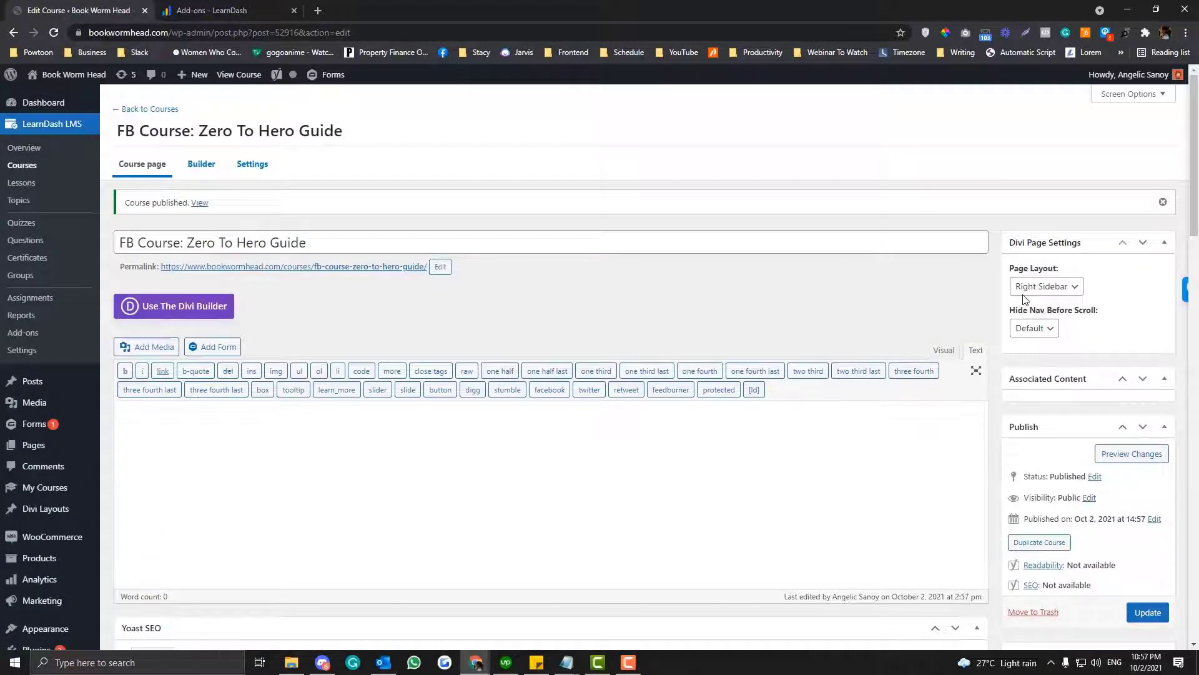
- Open the published course in a new browser tab and view its front-end page
scroll(1024, 298, "down", 1)
scroll(401, 266, "up", 1)
right_click(199, 203)
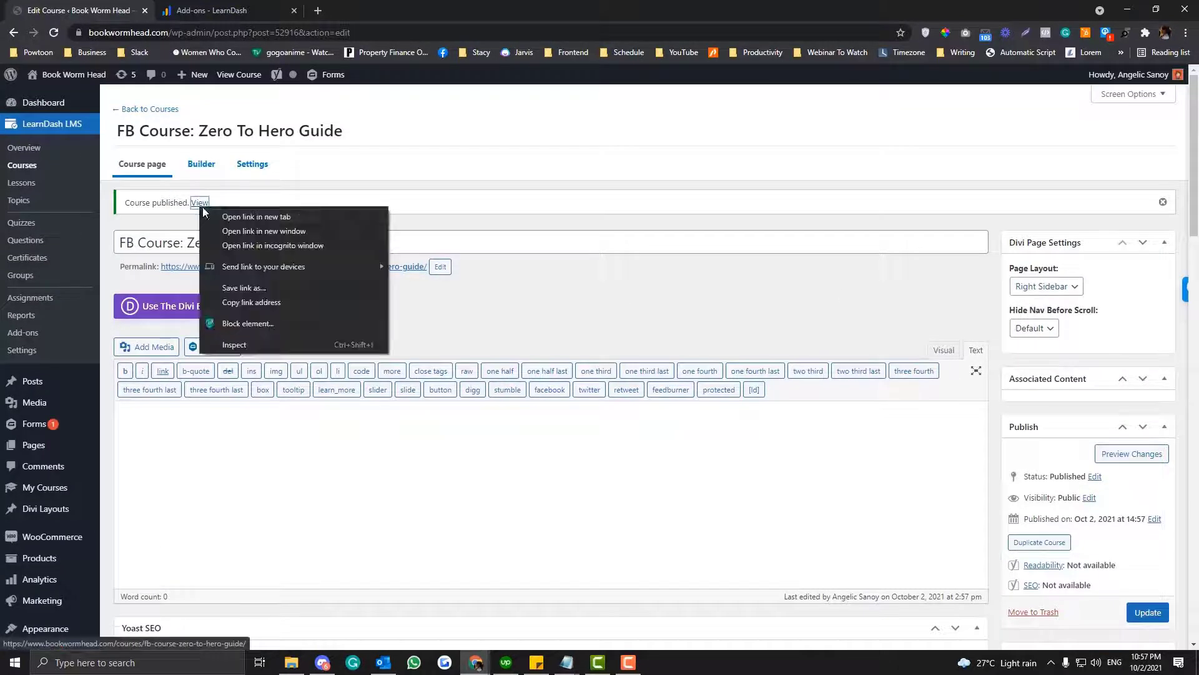
left_click(256, 216)
left_click(227, 11)
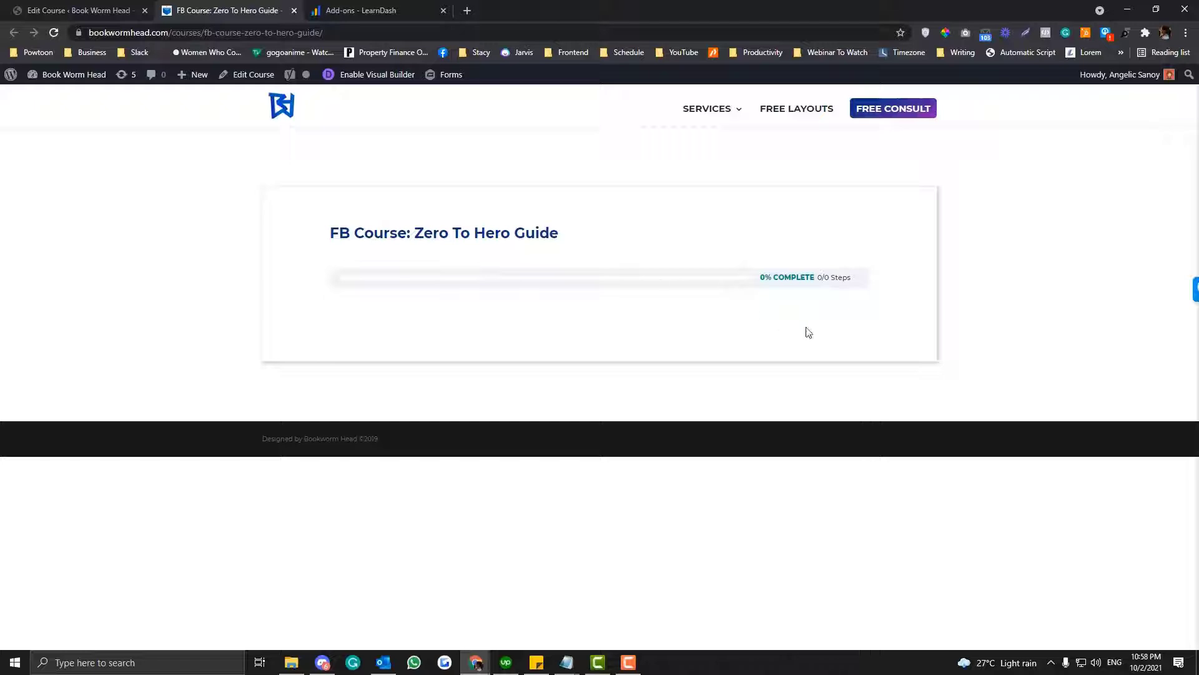
- Load the course page's address in a new incognito window, highlight the course title and collapse the ad banner
left_click(336, 31)
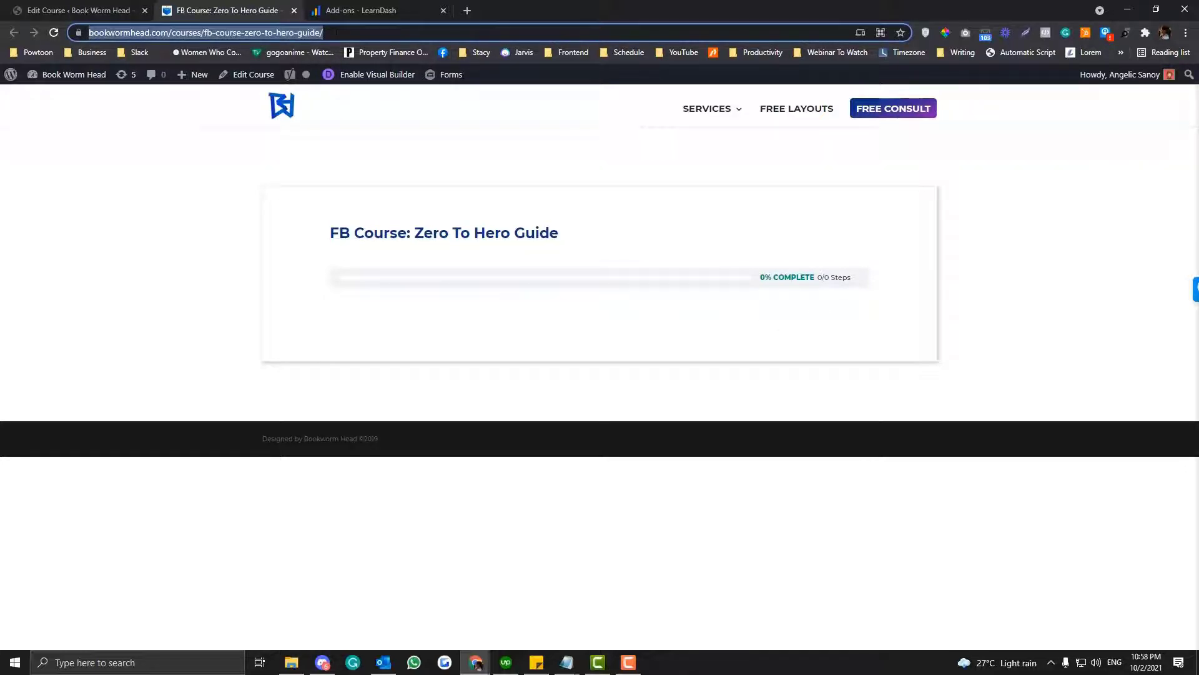
left_click(336, 31)
key("ctrl+a")
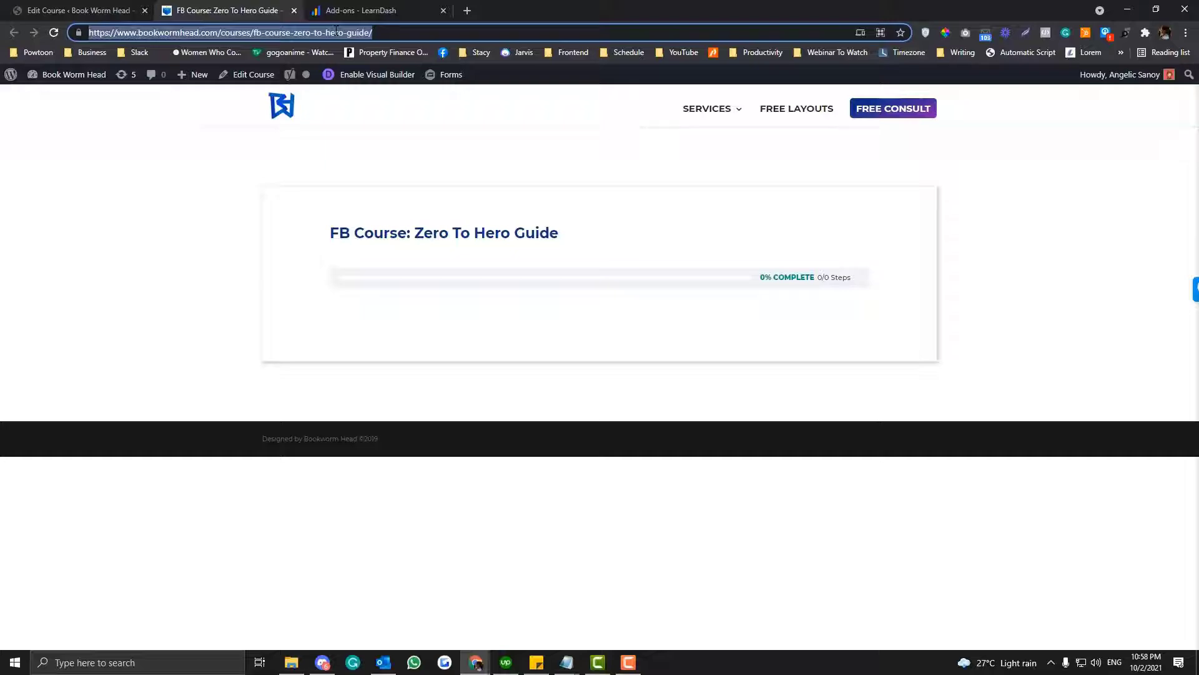
key("ctrl+c")
key("ctrl+shift+n")
key("ctrl+v")
key("Return")
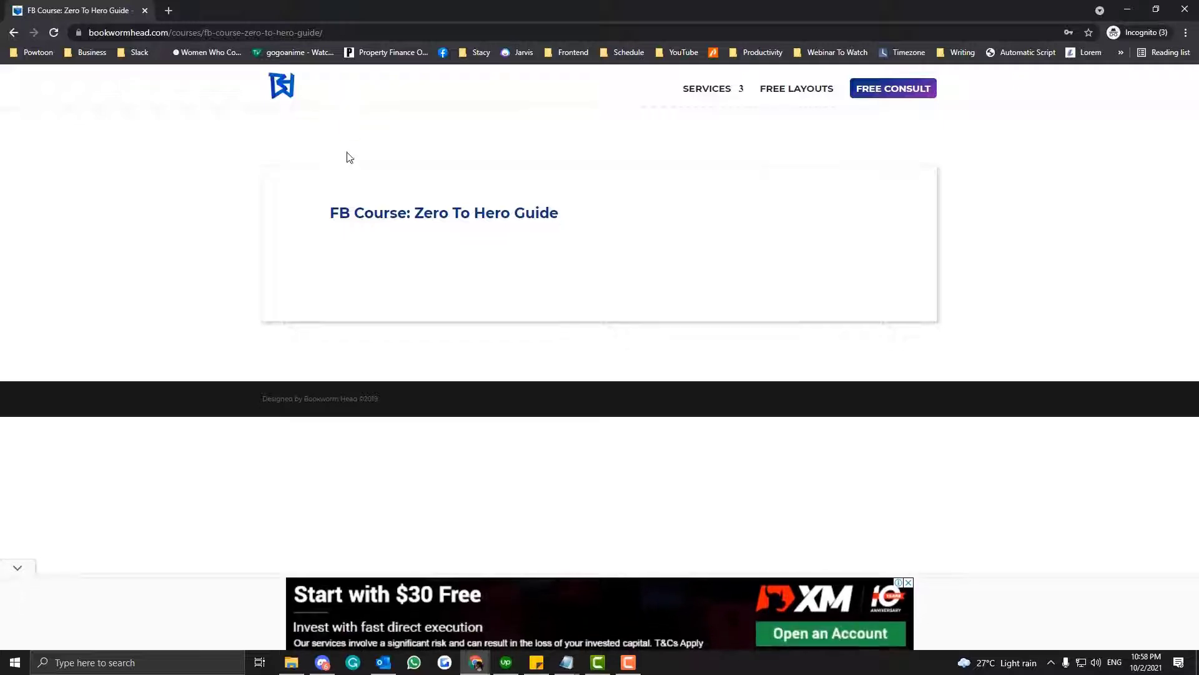
left_click_drag(321, 218, 658, 257)
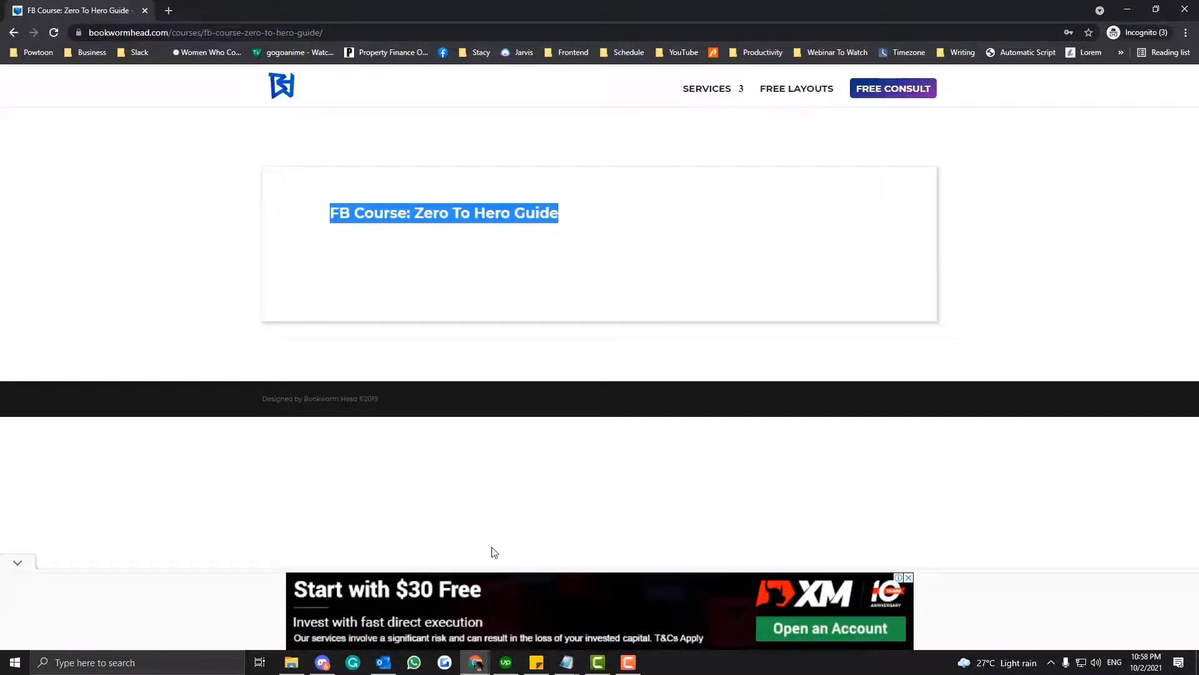
left_click(19, 563)
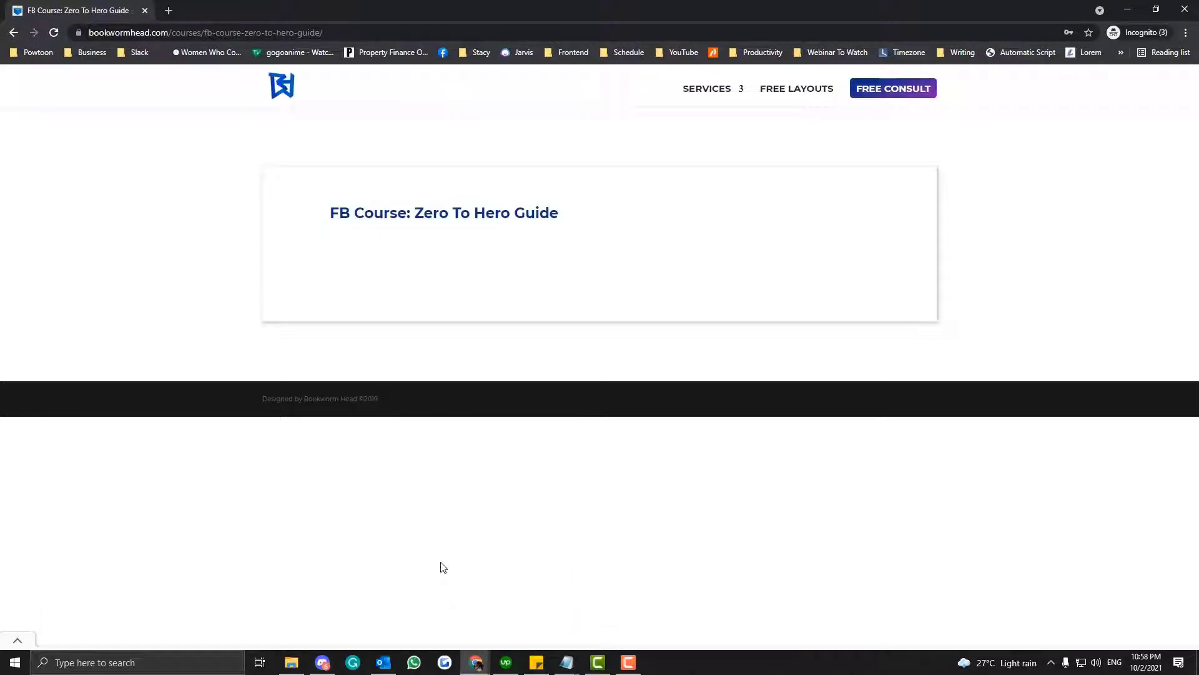
- Minimize the incognito window, check the logged-in view of the course page and return to the course editor
left_click(1128, 9)
left_click(68, 10)
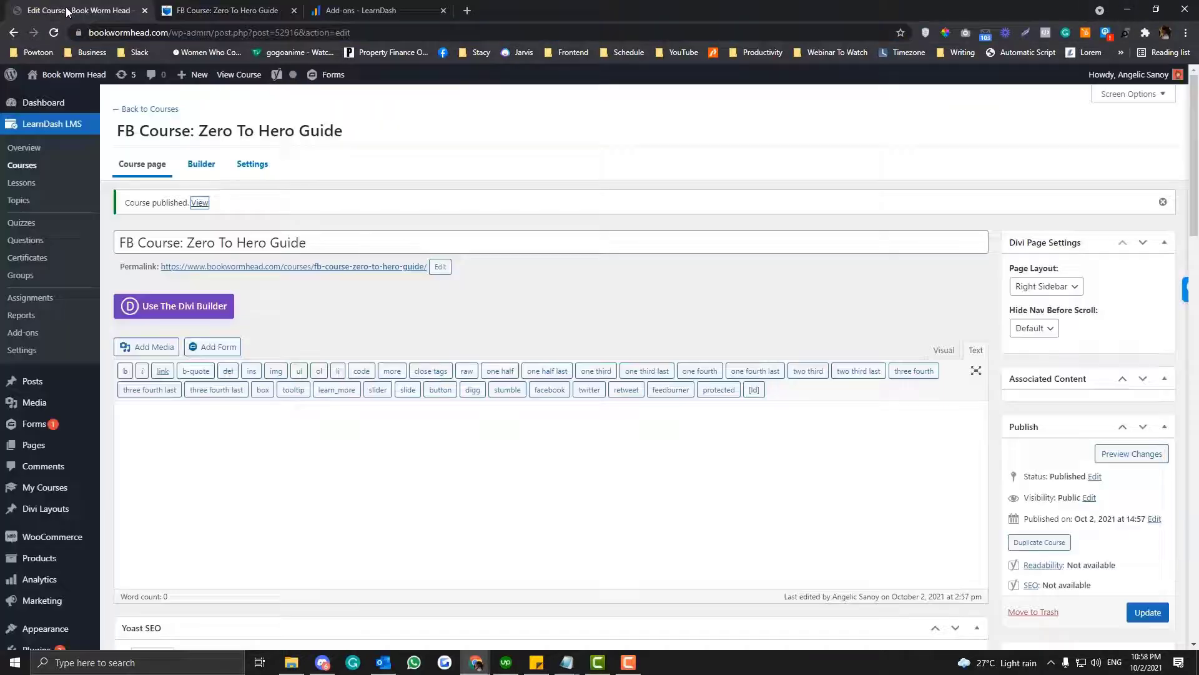
left_click(208, 18)
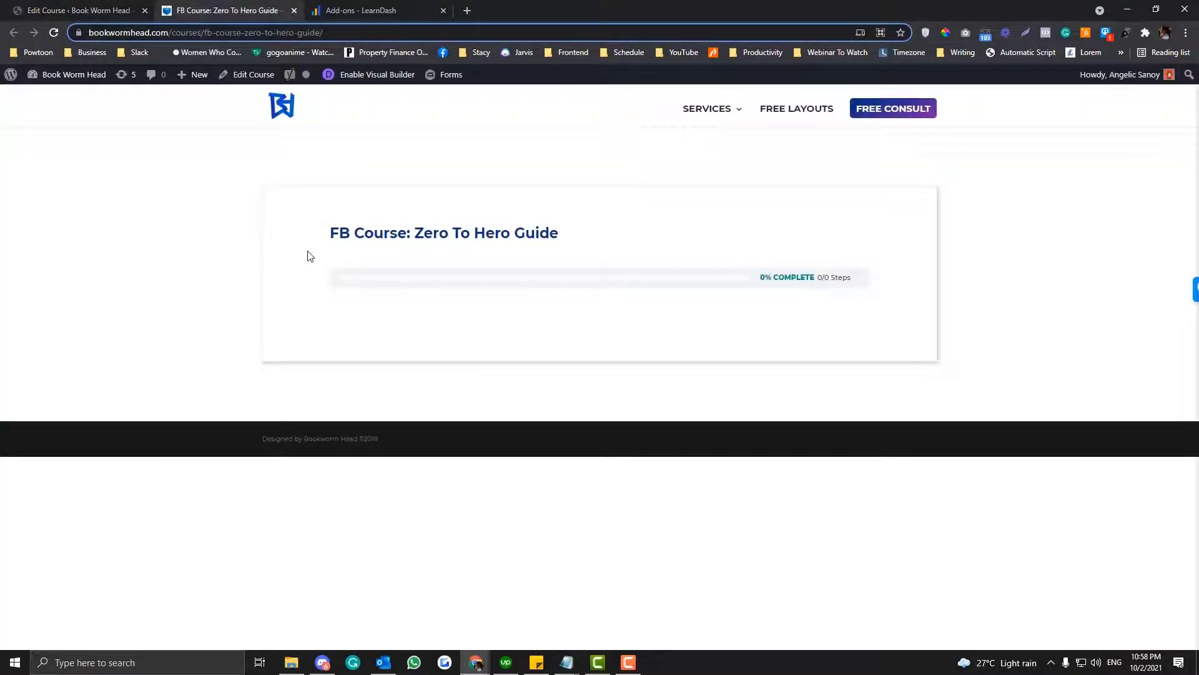
left_click(113, 18)
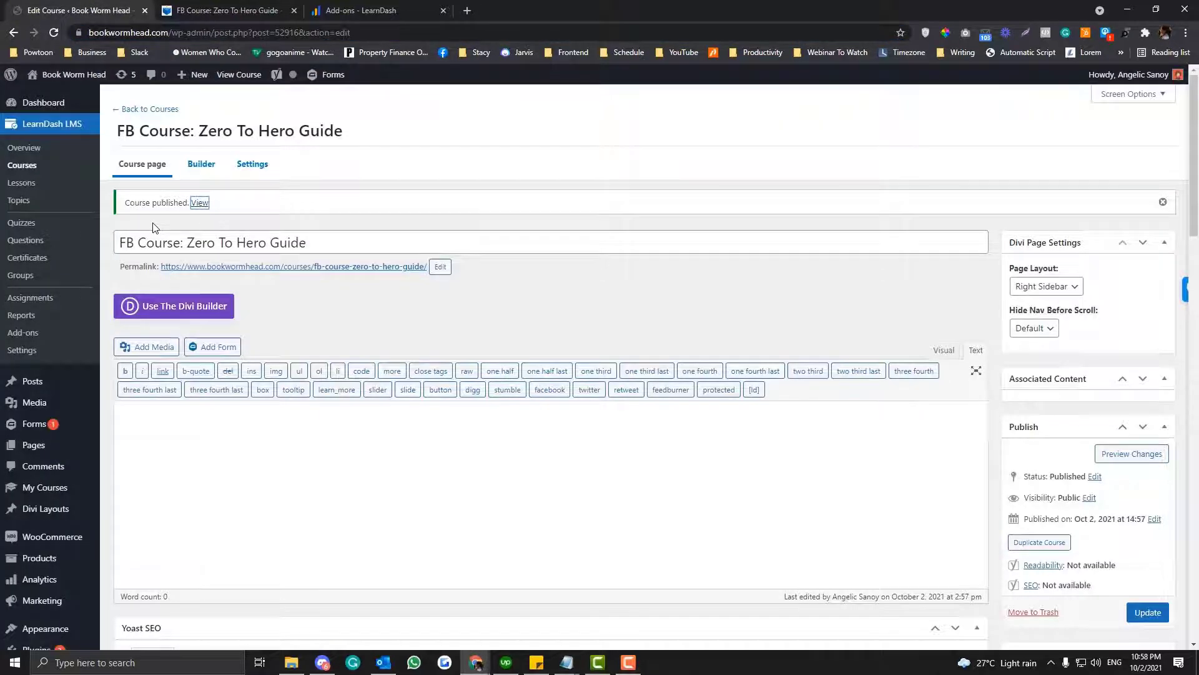
- Look through the course's Builder and Course page views and open its Settings
left_click(201, 164)
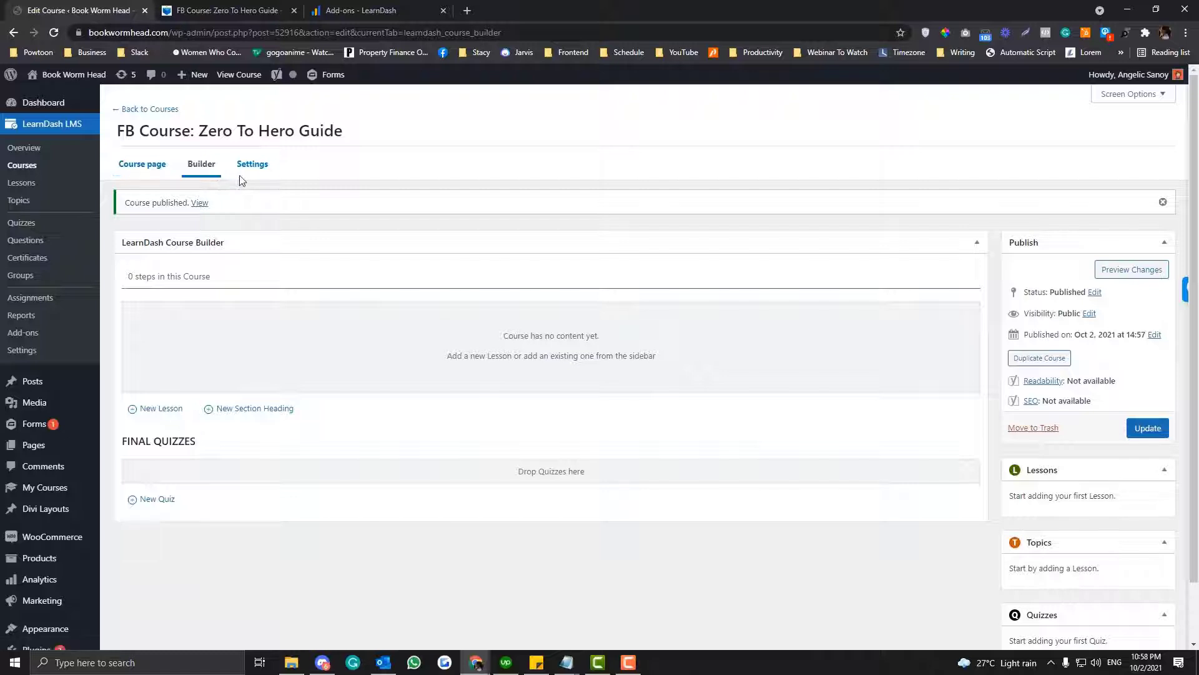
left_click(150, 166)
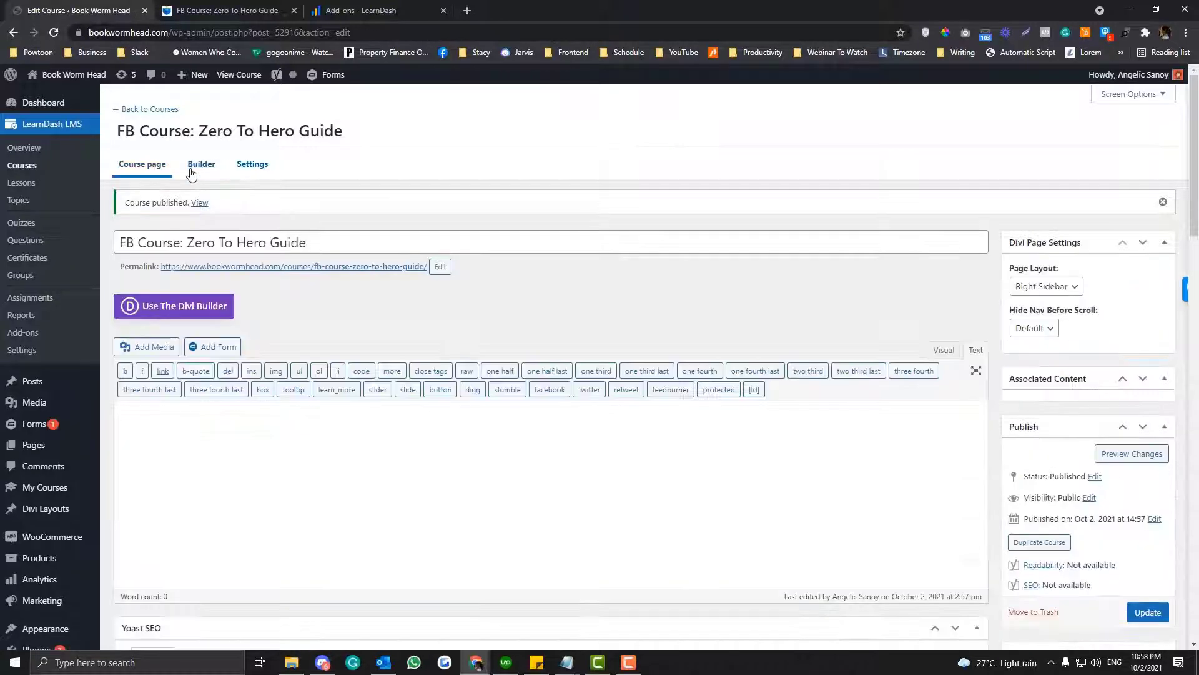
left_click(239, 169)
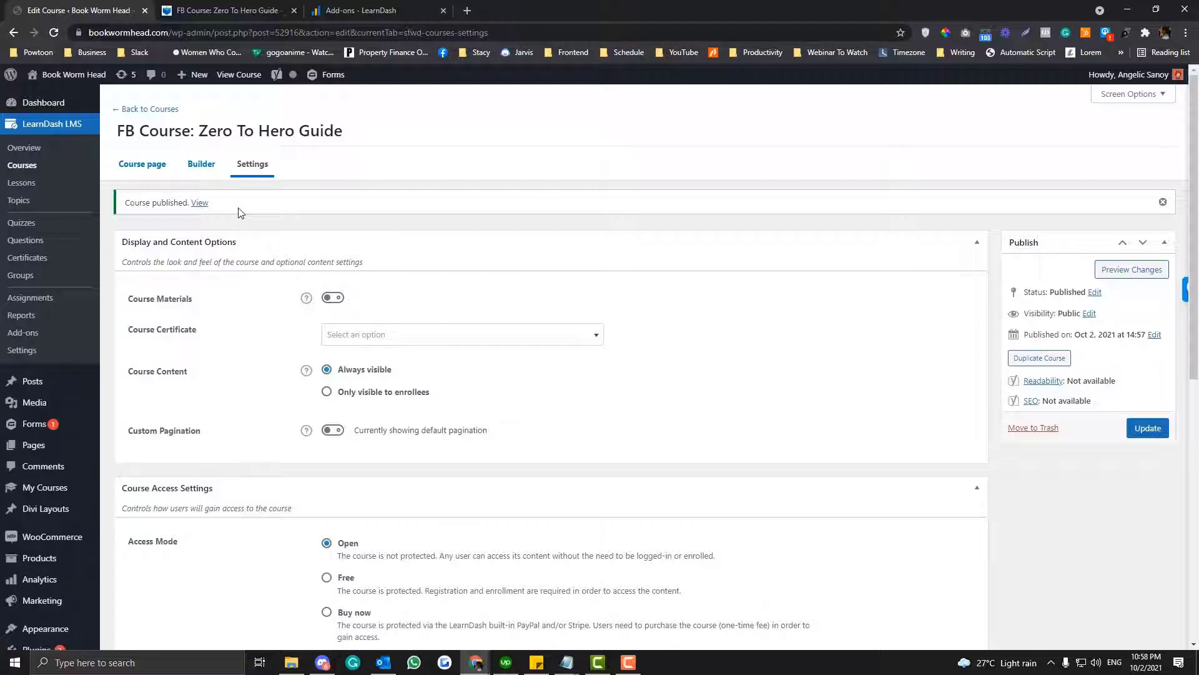
- Try the Course Materials option by enabling it to show its editor and switching it back off
scroll(241, 212, "down", 1)
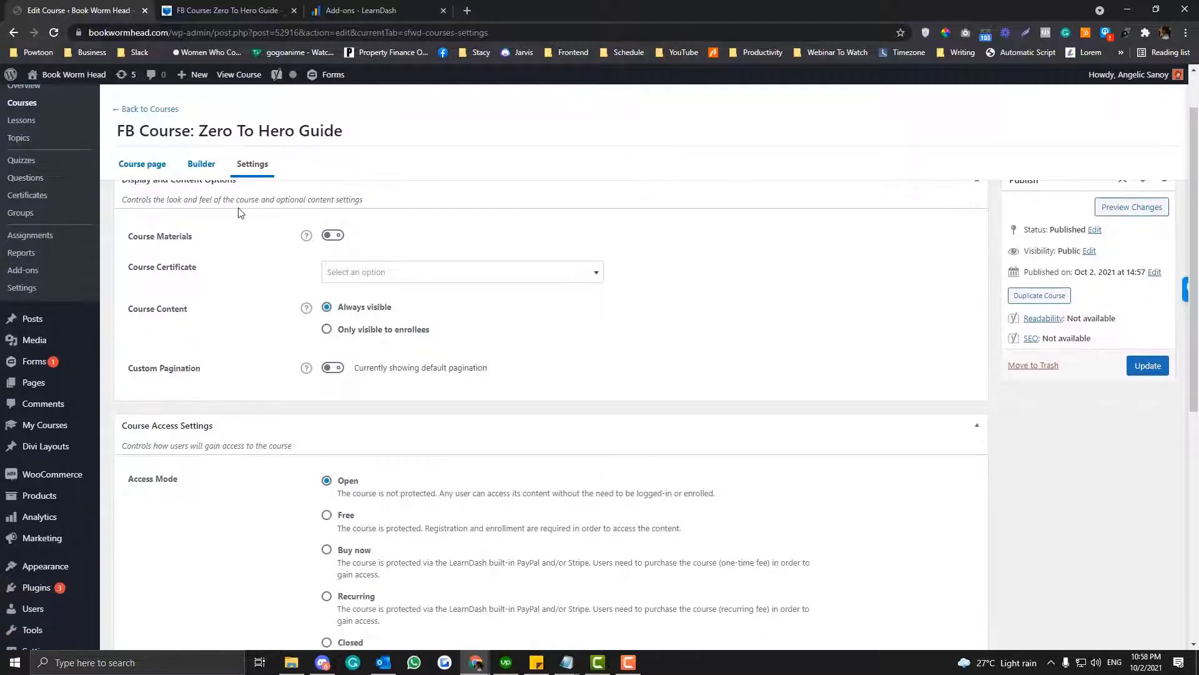
left_click(333, 235)
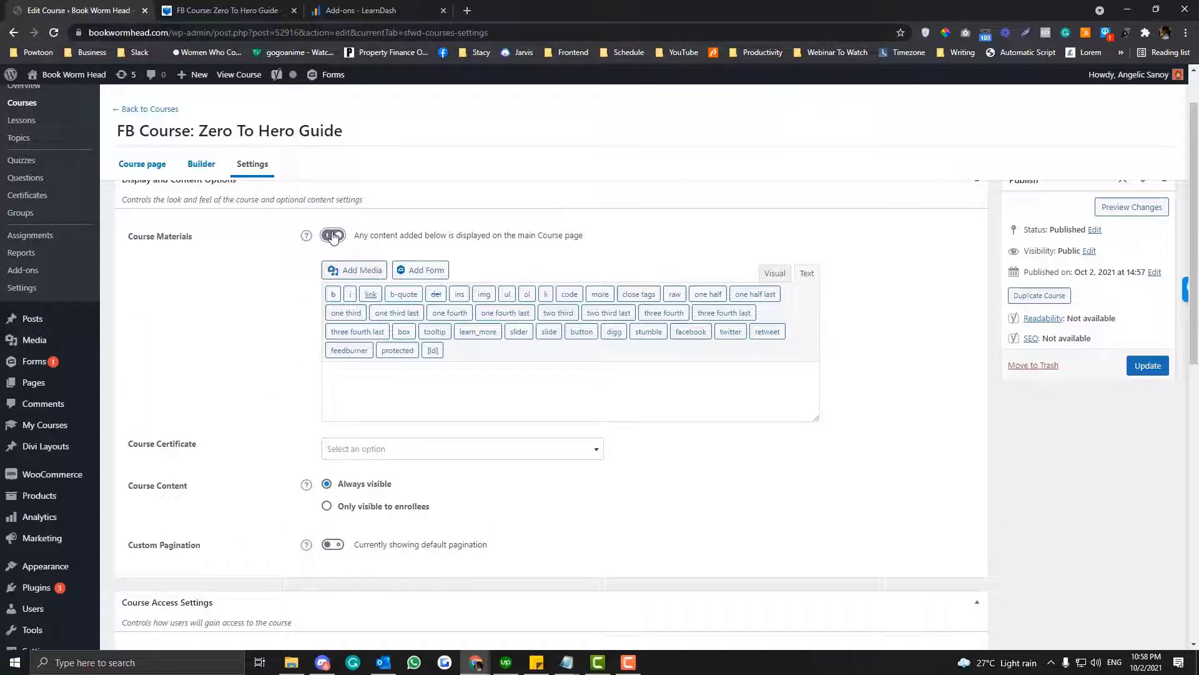
left_click(332, 236)
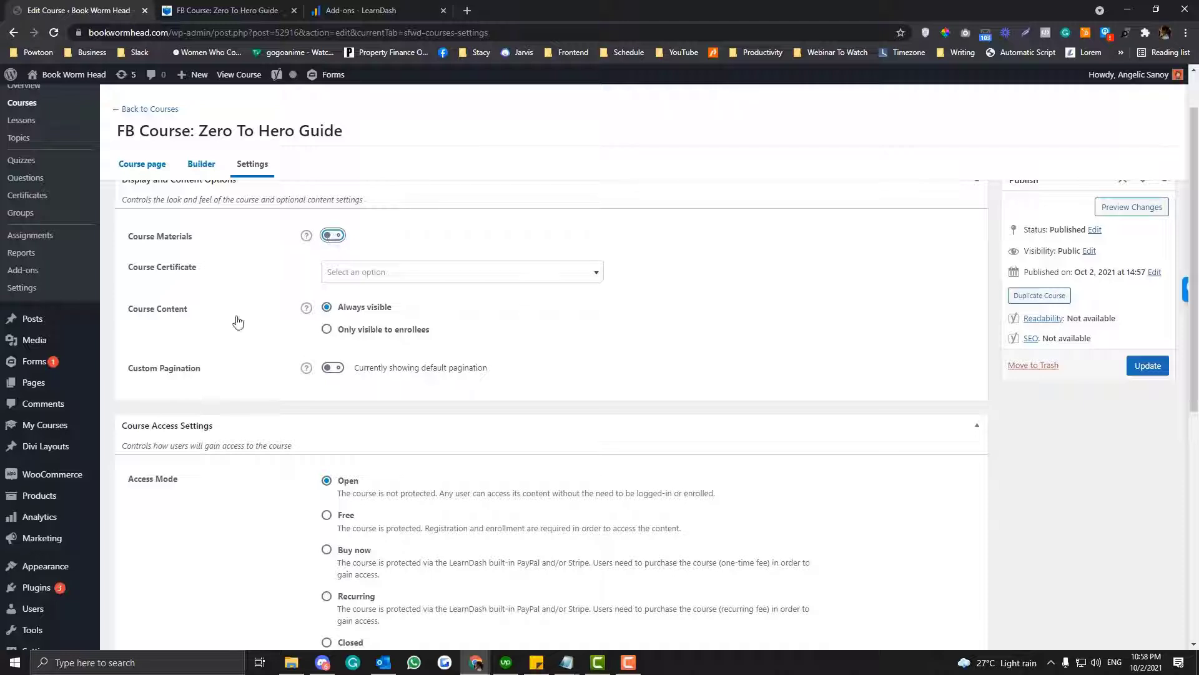
- Make the course content visible only to enrollees, set the access mode to Buy now at a price of 29, and update the course
left_click(329, 332)
scroll(514, 354, "down", 2)
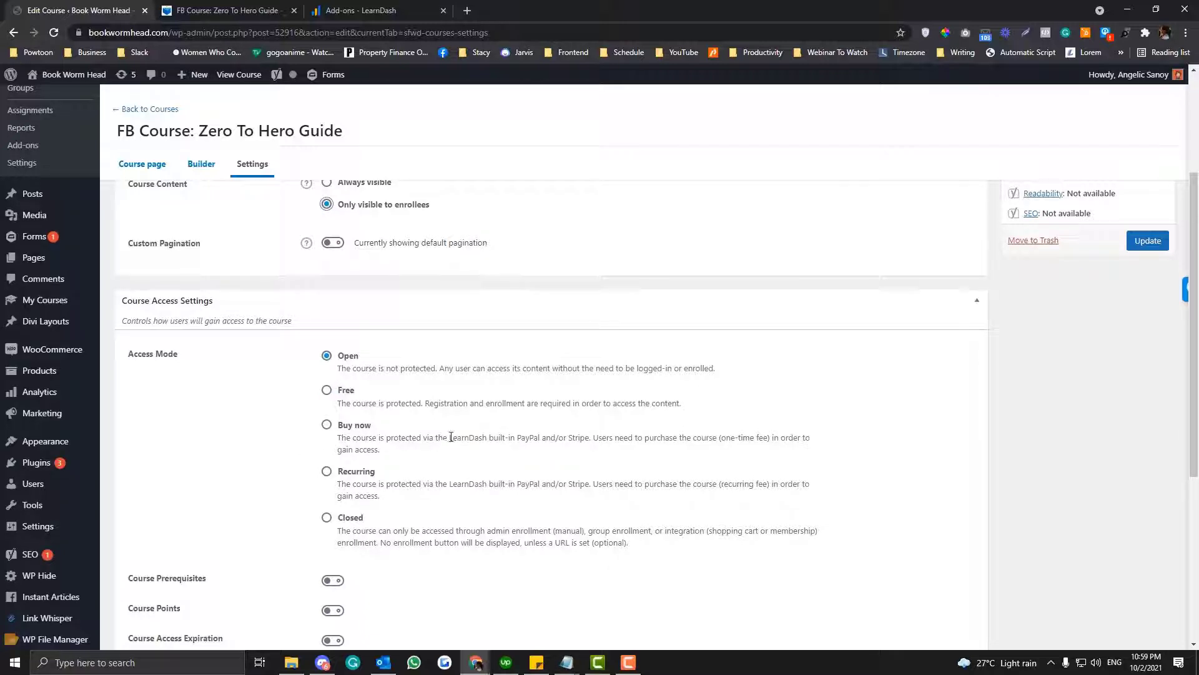
scroll(418, 388, "down", 1)
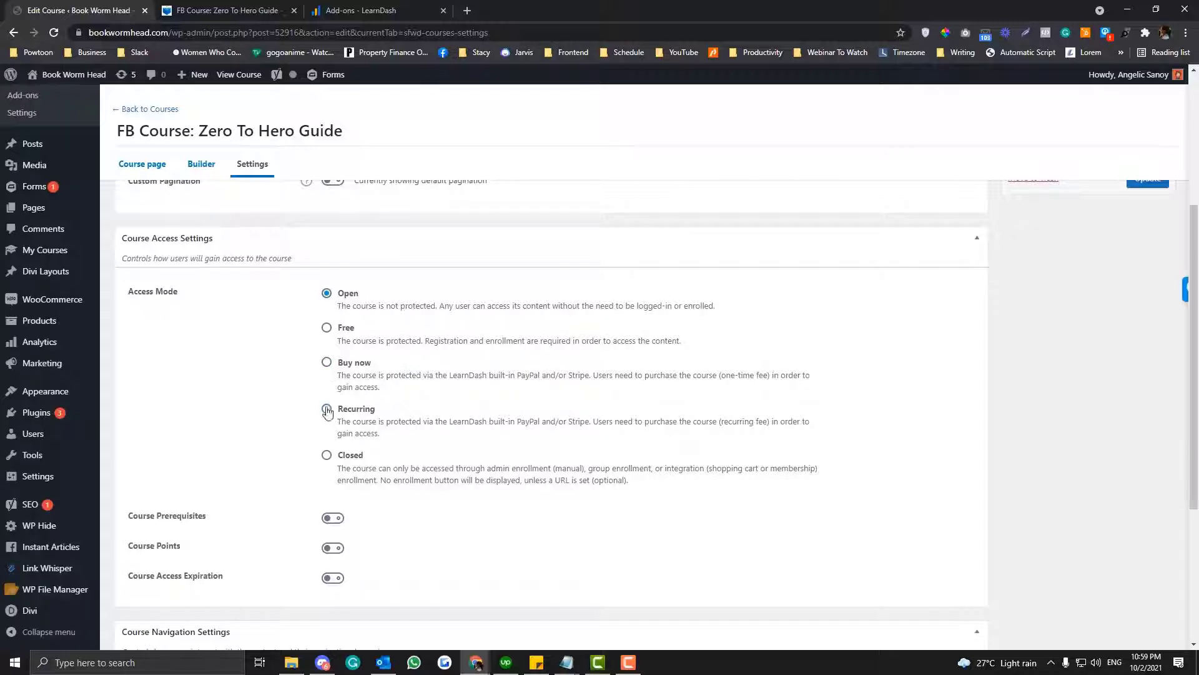
left_click(326, 363)
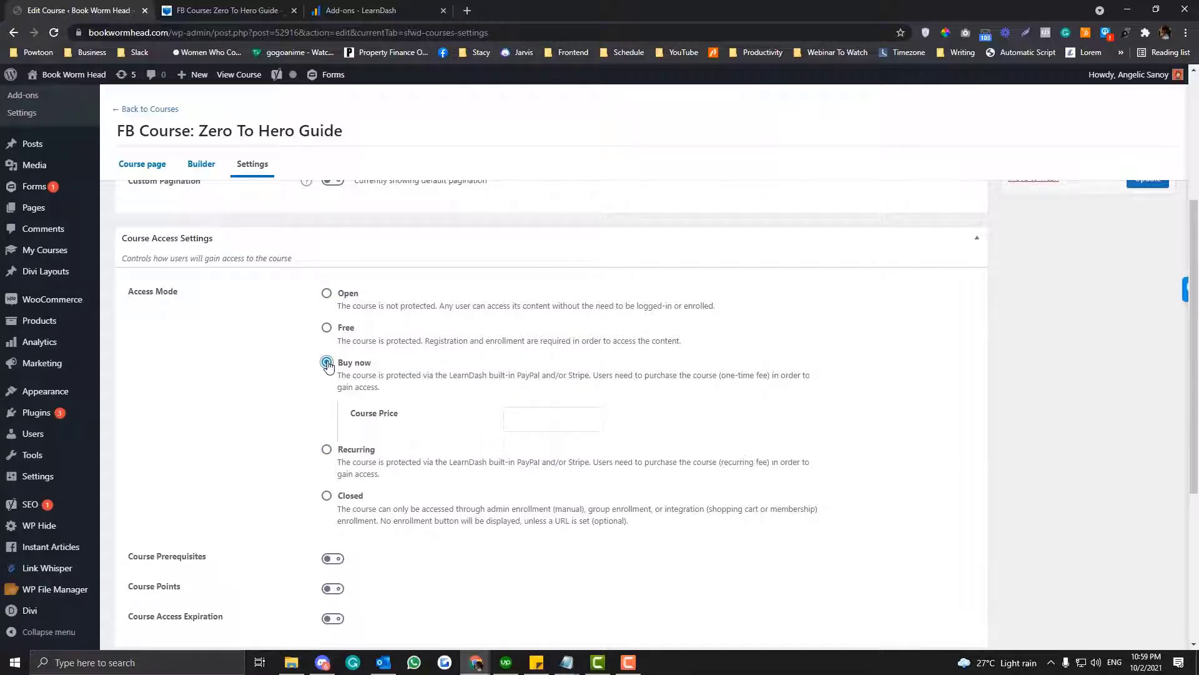
left_click(537, 415)
type("29")
scroll(931, 348, "up", 3)
left_click(1131, 366)
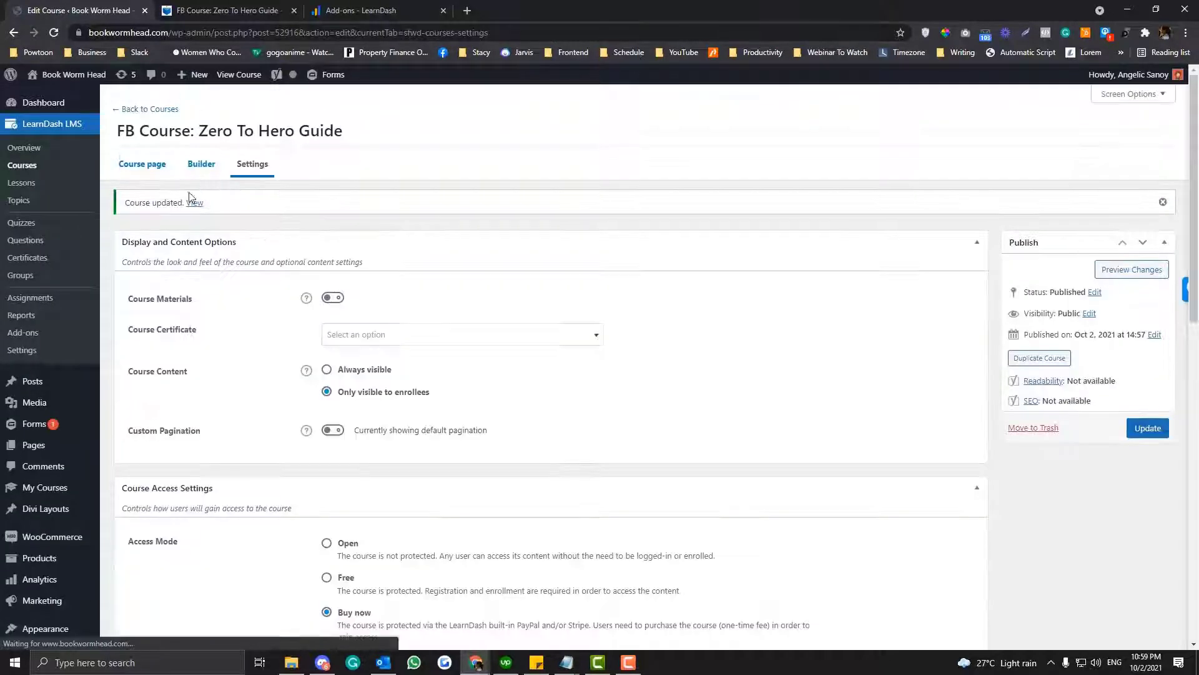
- Open the updated course page in a new browser tab and follow Take this Course to its payment page
right_click(190, 201)
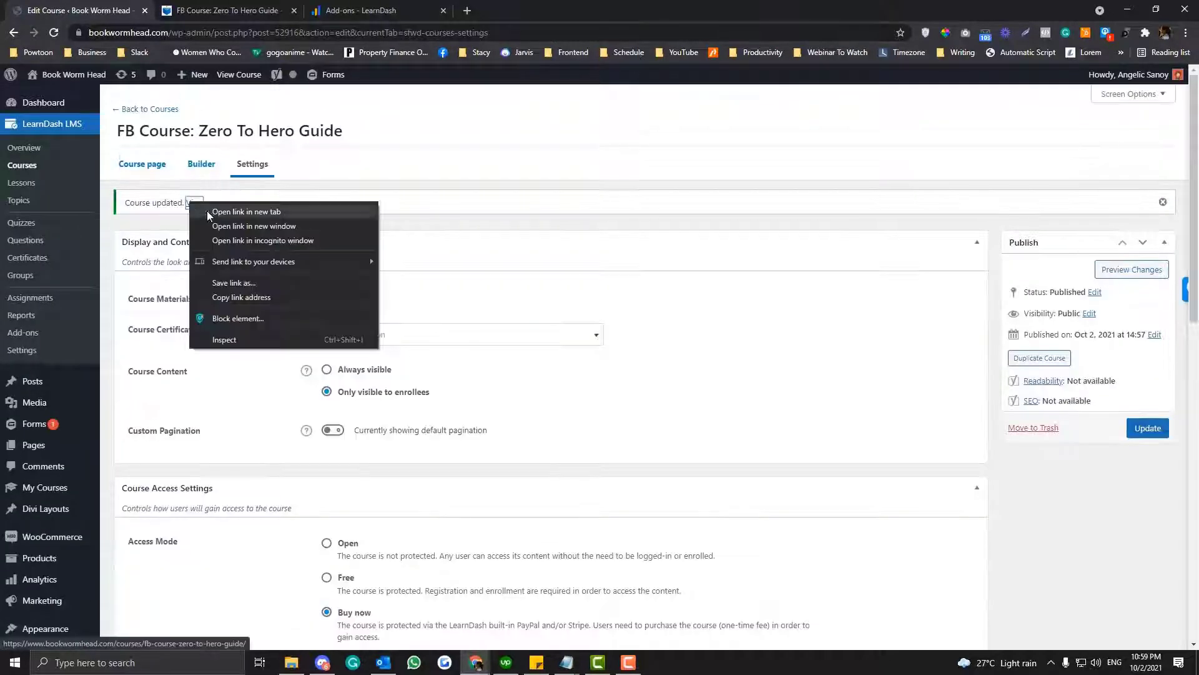
left_click(210, 213)
left_click(369, 10)
left_click(332, 30)
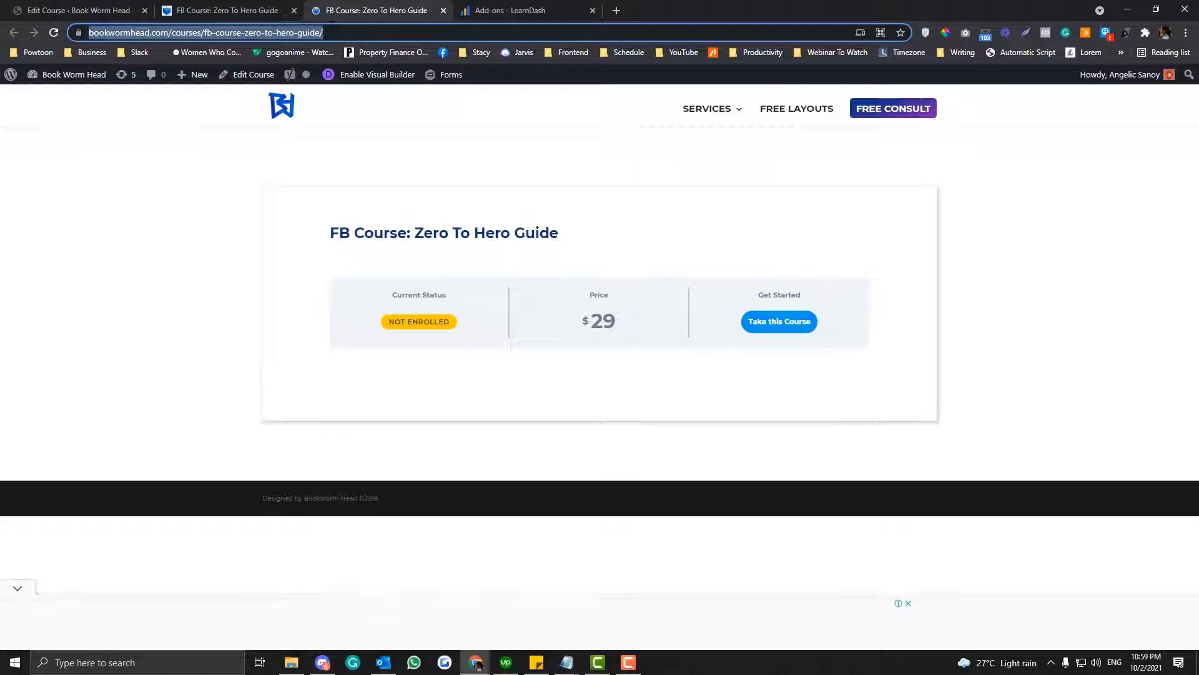
left_click(771, 328)
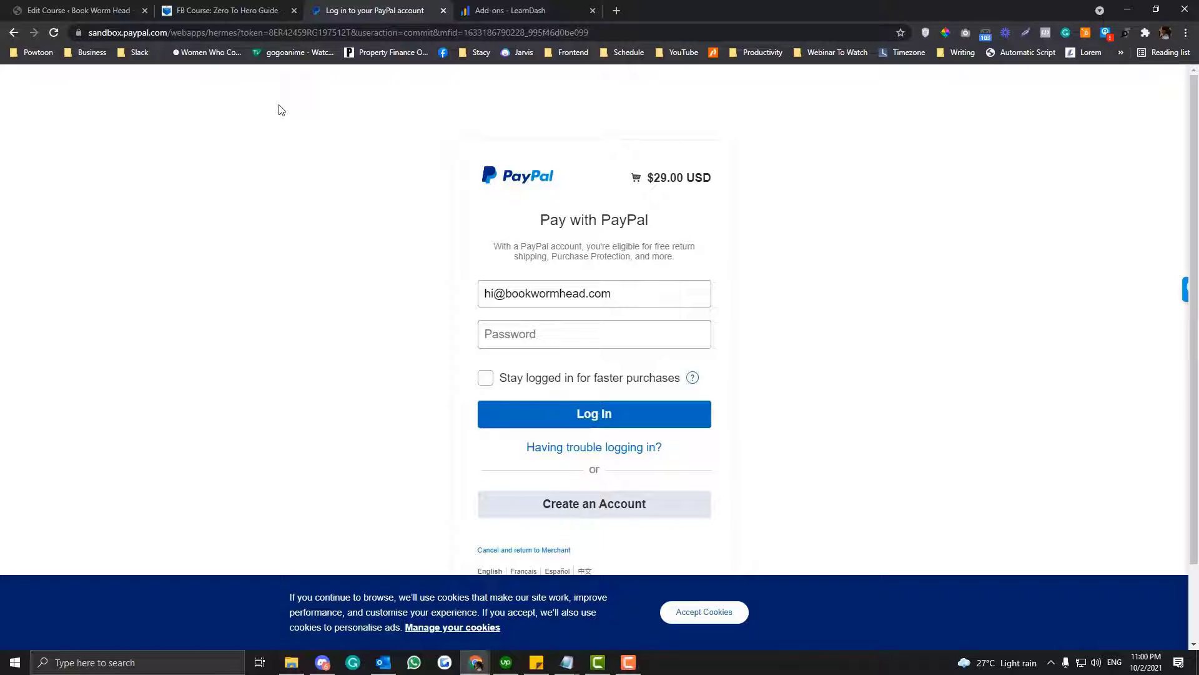
- Go back from the PayPal payment page, glance at the earlier course page tab and return to the course editor
left_click(13, 32)
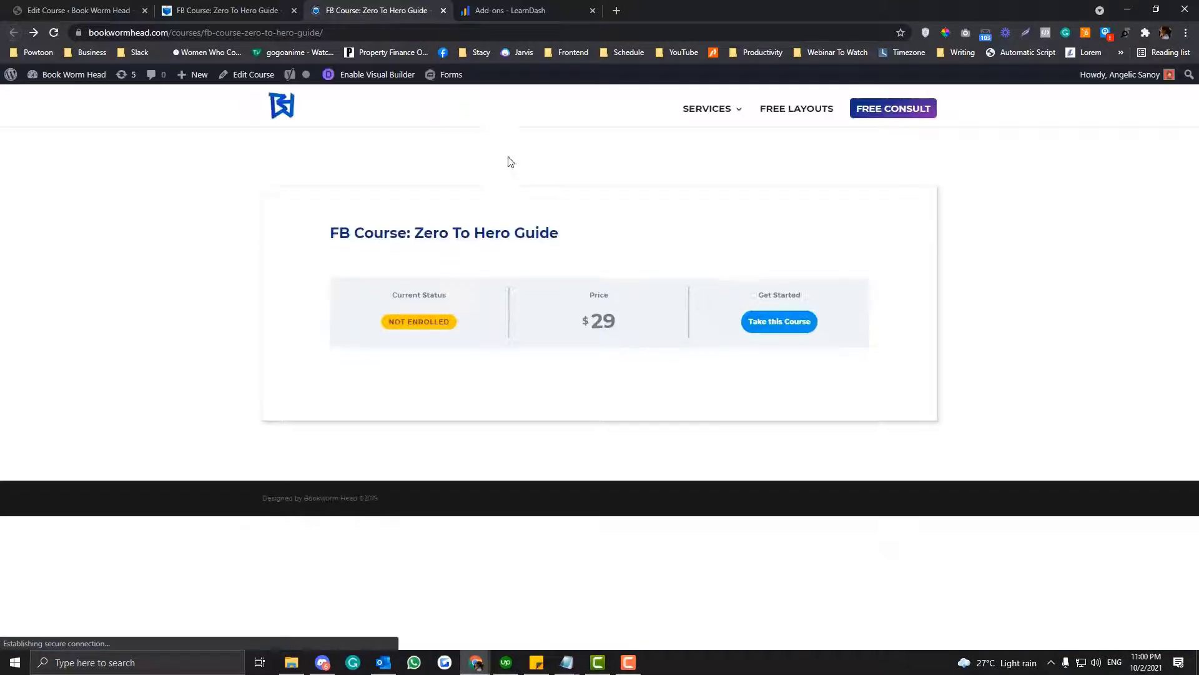
left_click(268, 14)
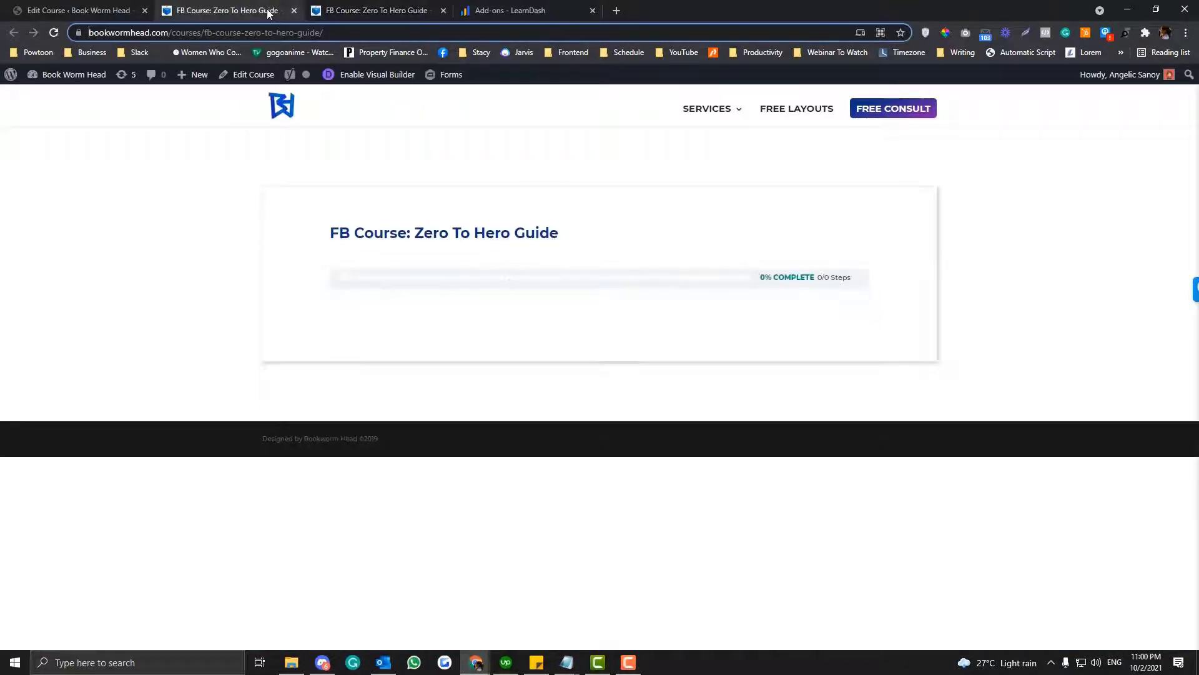
left_click(76, 10)
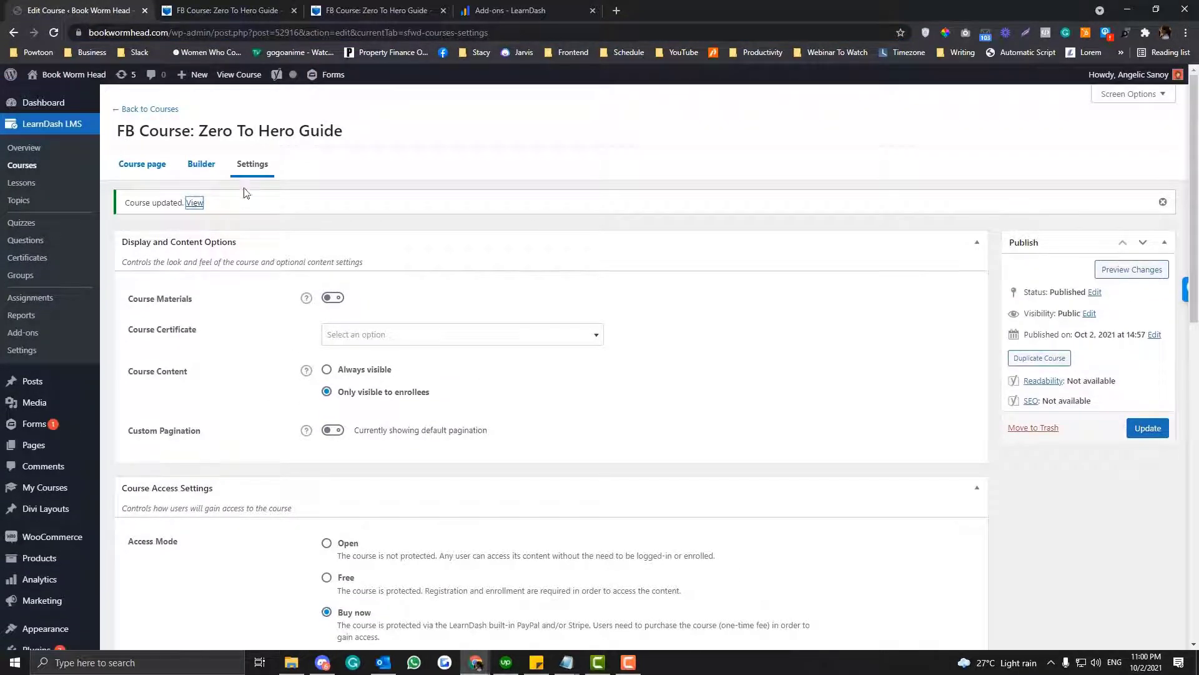
- Check the Course Certificate choices, and try Course Prerequisites with the All Selected compare mode before switching it back off
left_click(373, 340)
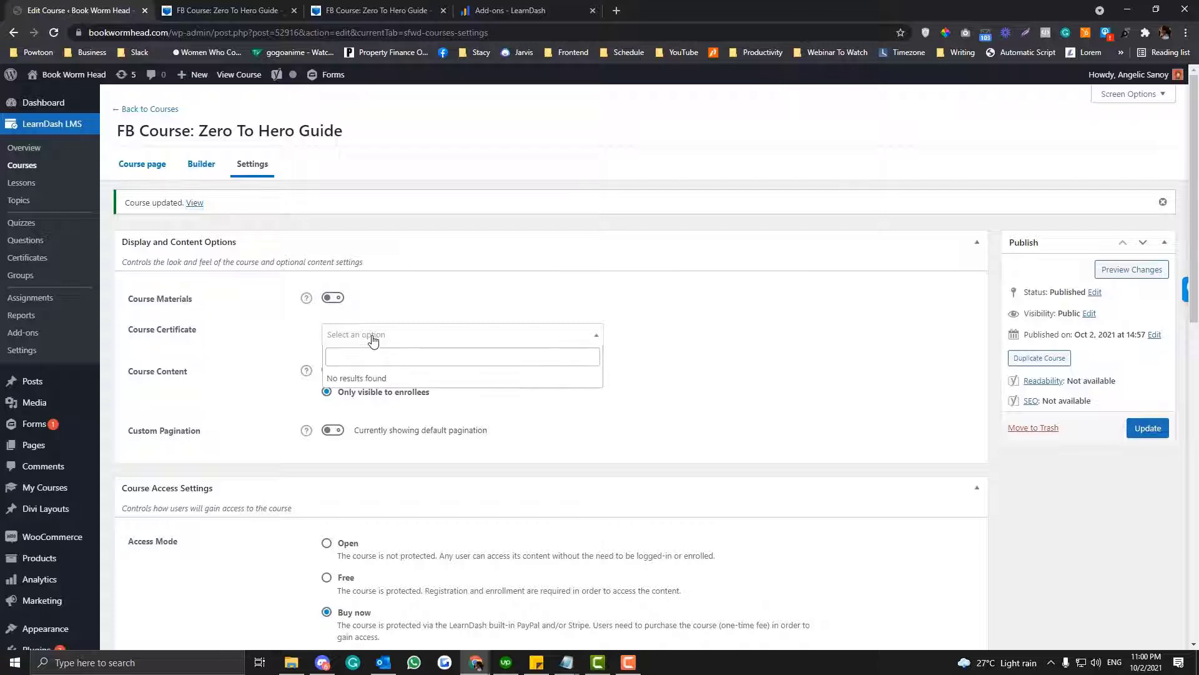
left_click(601, 415)
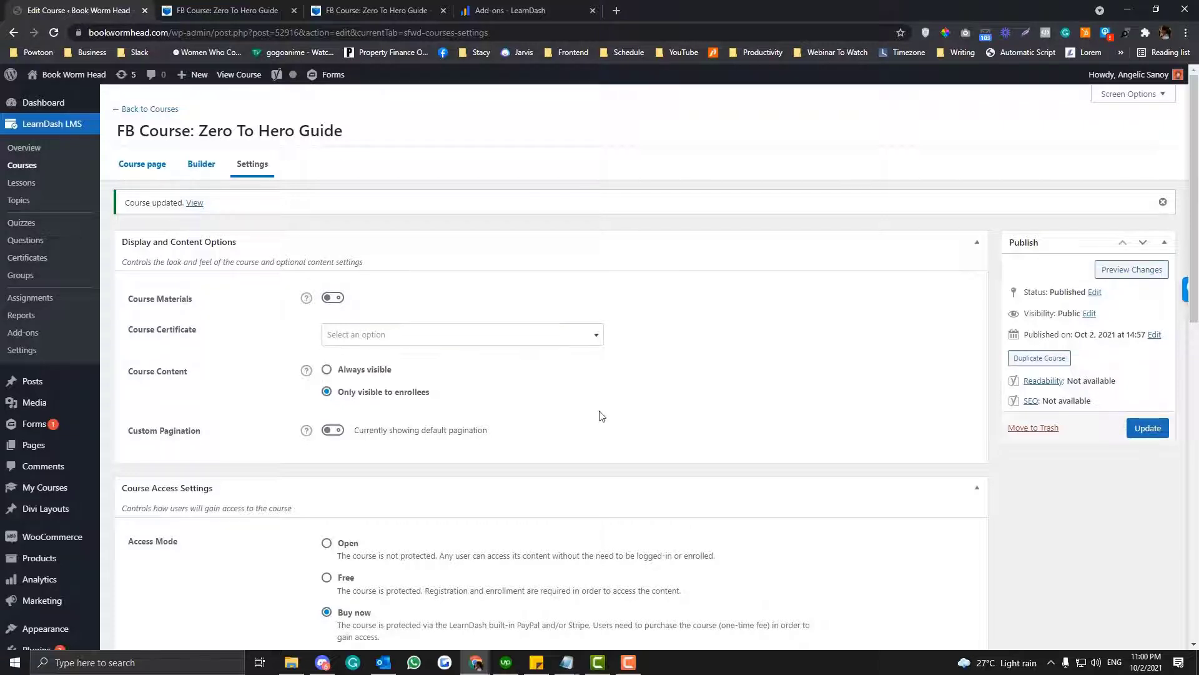
scroll(429, 321, "down", 2)
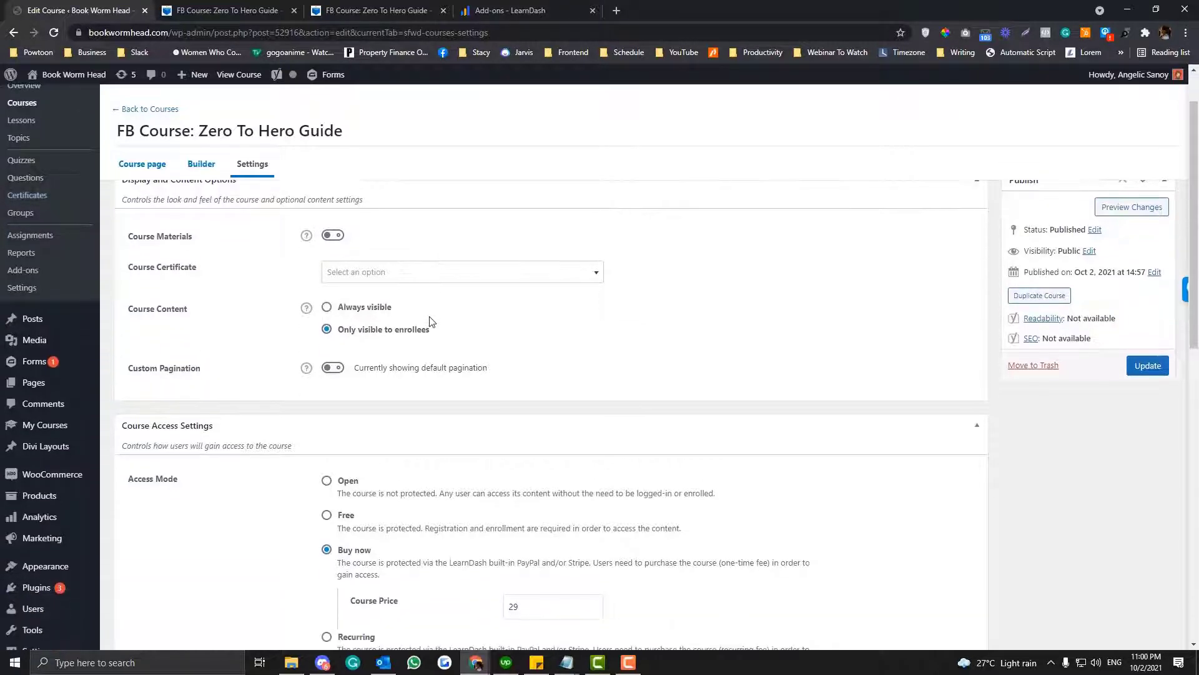
scroll(429, 321, "down", 6)
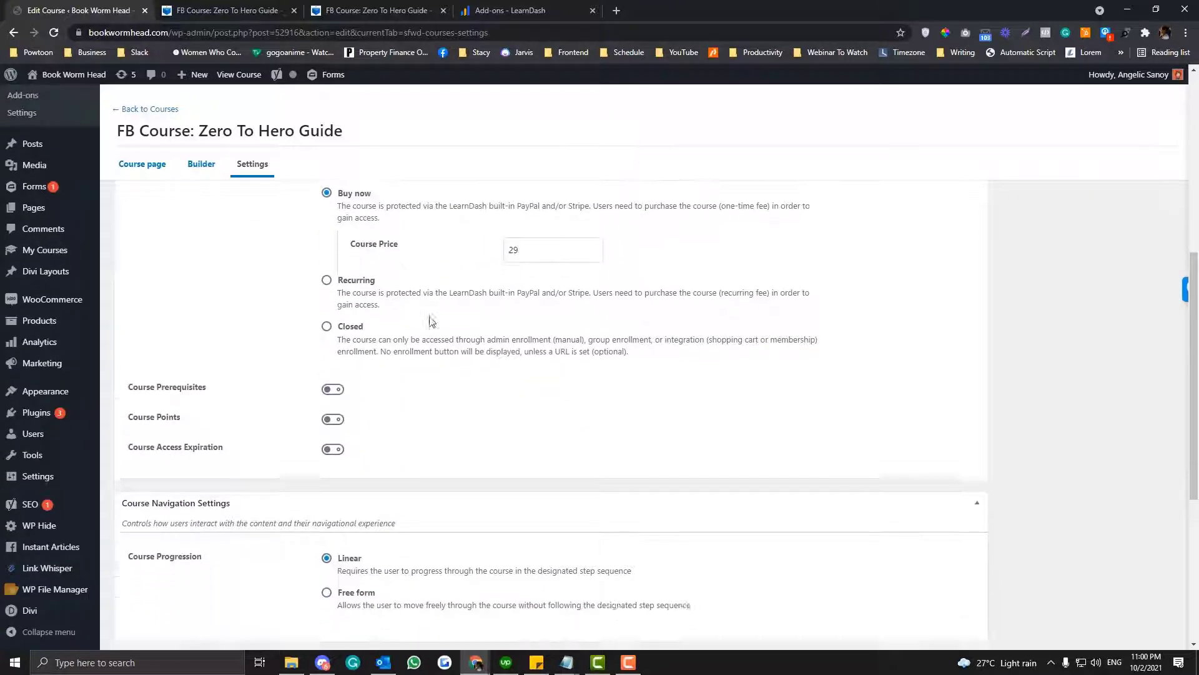
left_click(331, 316)
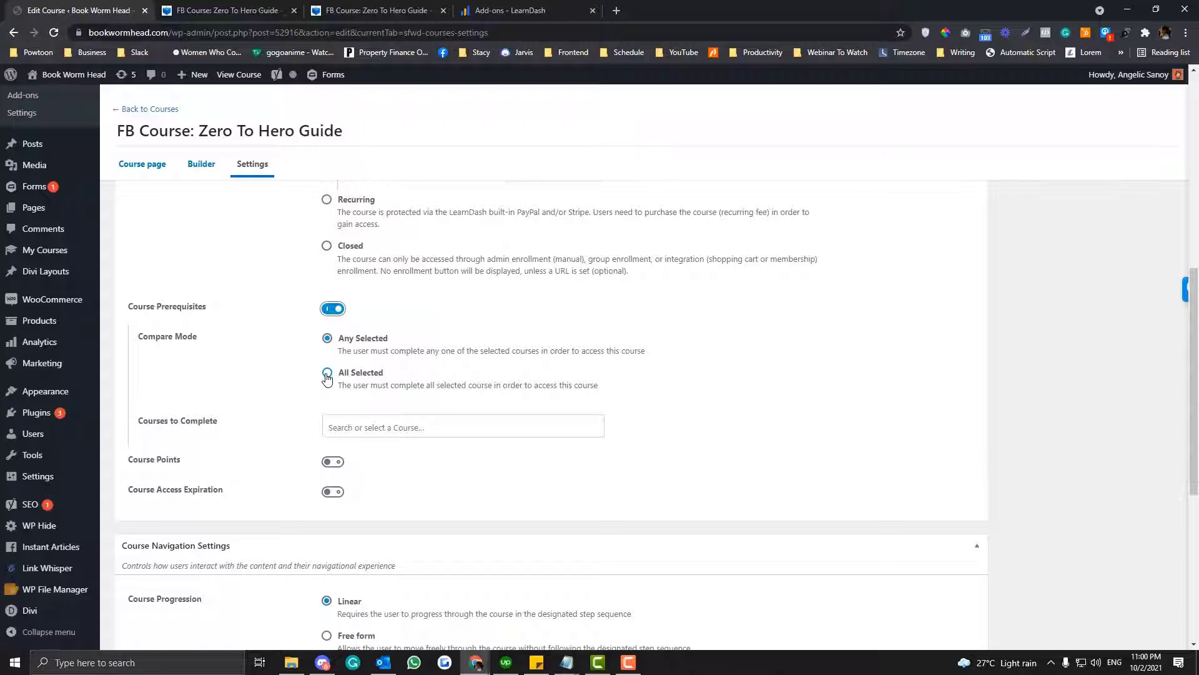
left_click(327, 374)
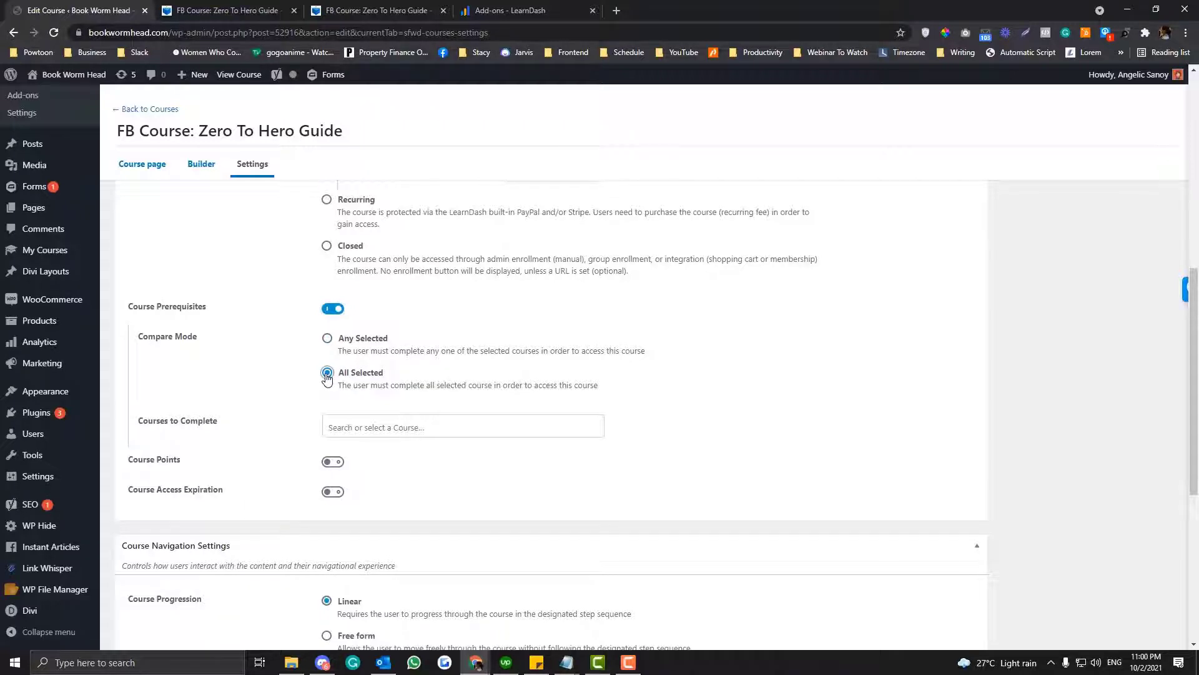
left_click(332, 309)
- Look over the Course Navigation and Course Users settings and update the course
scroll(419, 367, "down", 4)
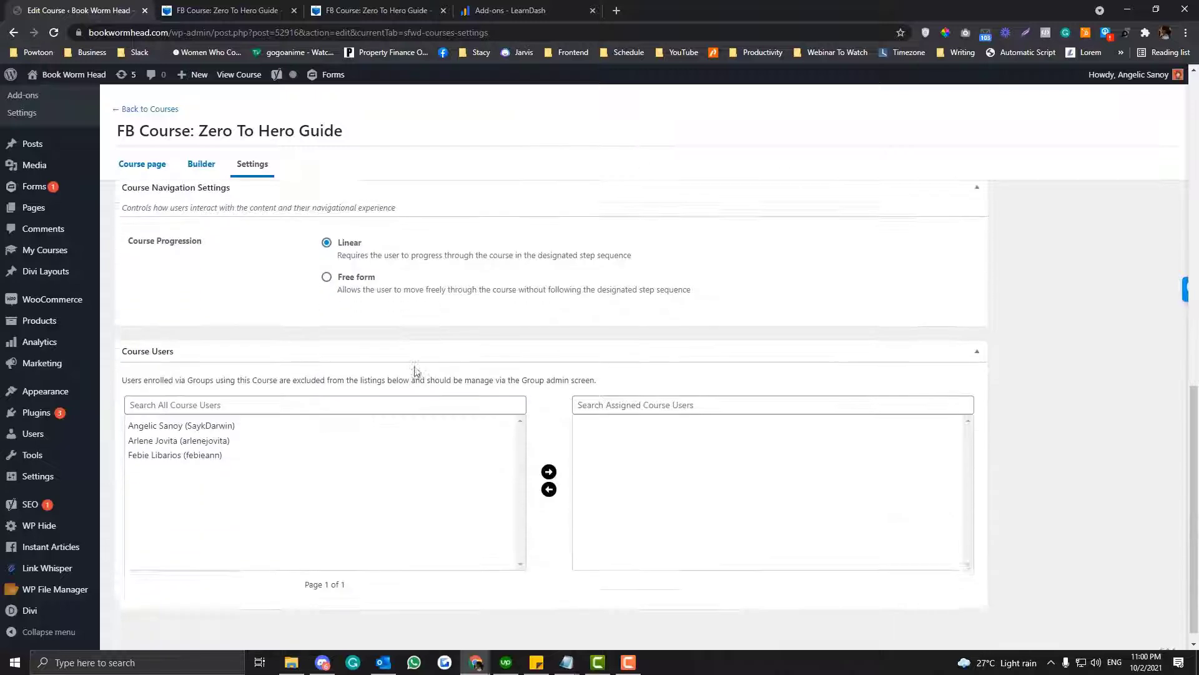
scroll(415, 371, "up", 8)
scroll(414, 371, "up", 2)
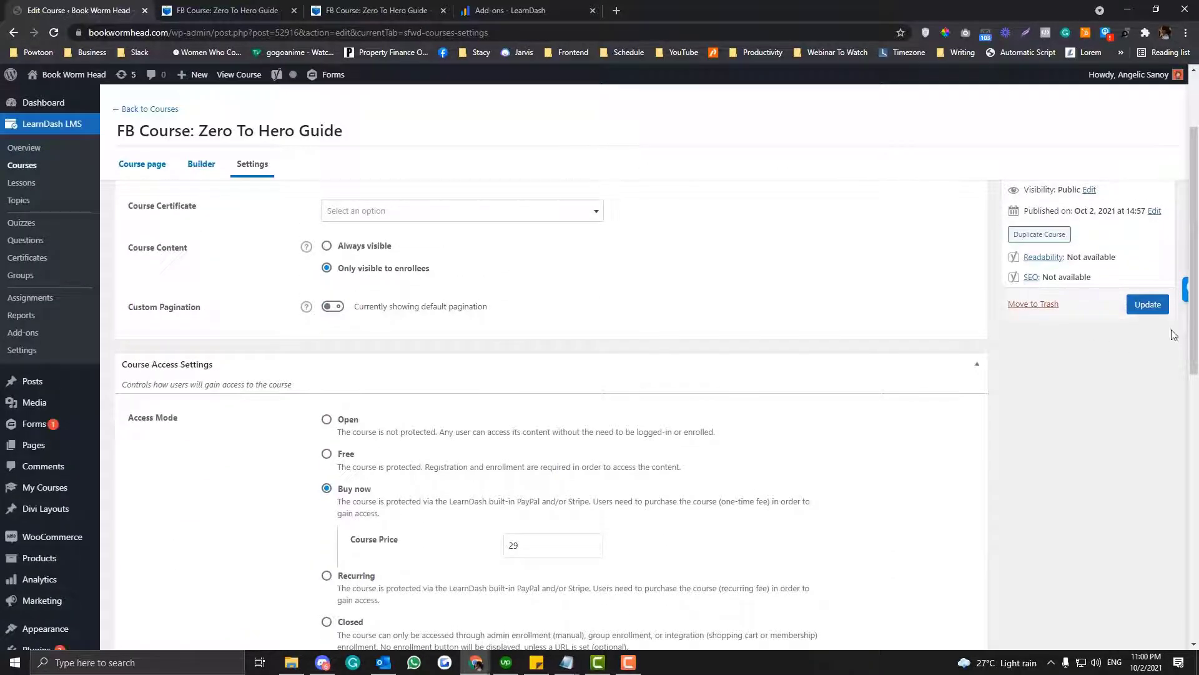
left_click(1148, 304)
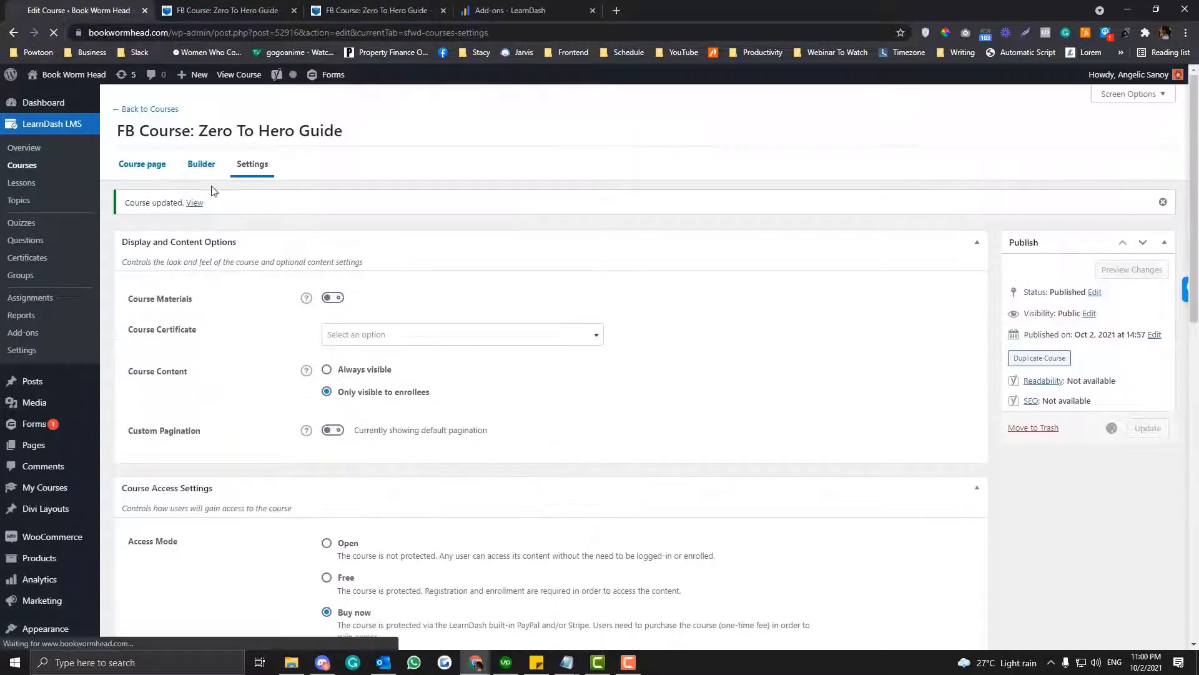
- Open the course Builder and add a section heading titled "Overview"
left_click(201, 165)
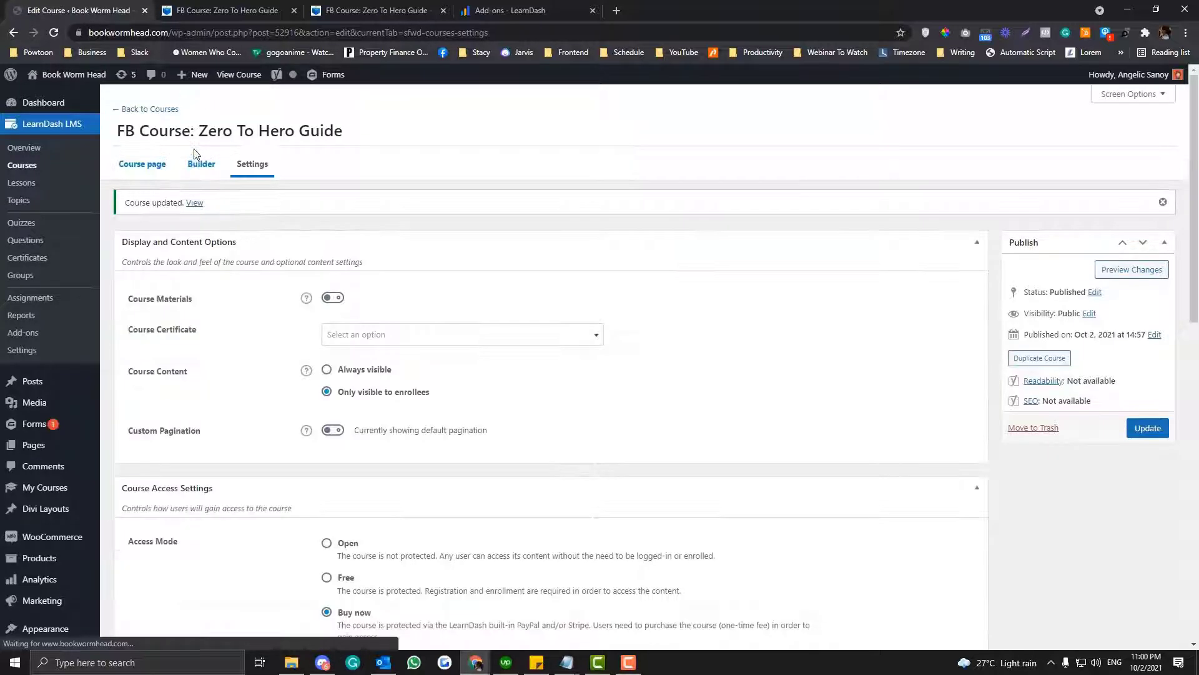
left_click(197, 166)
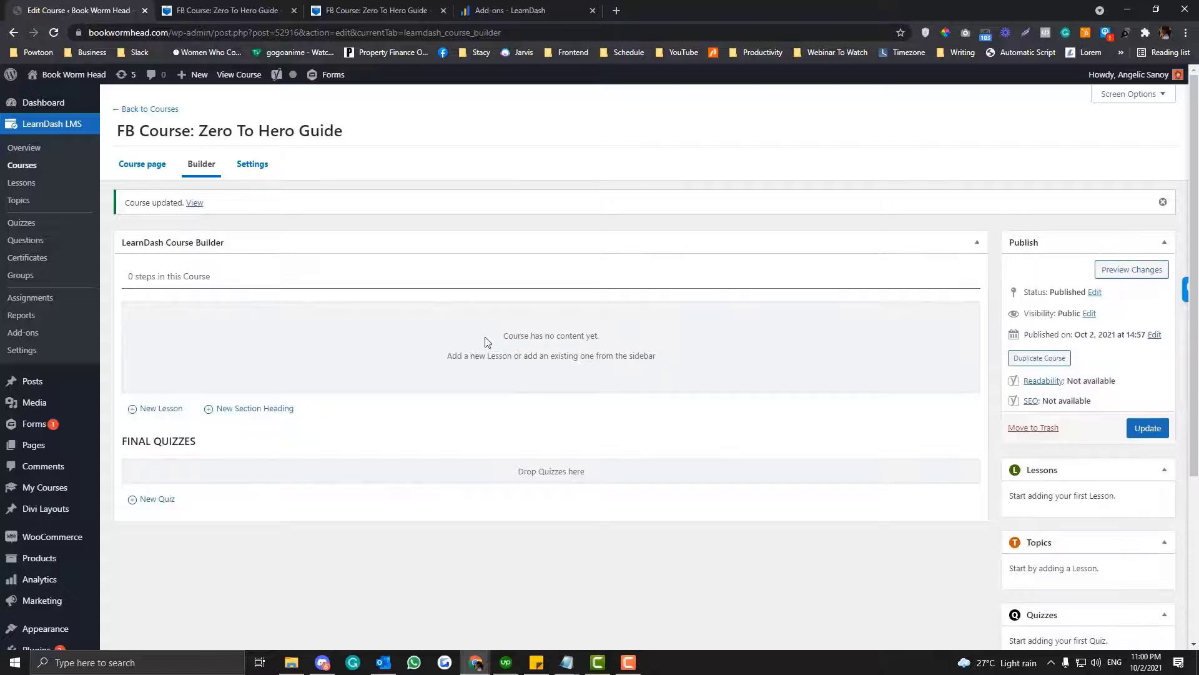
left_click(282, 410)
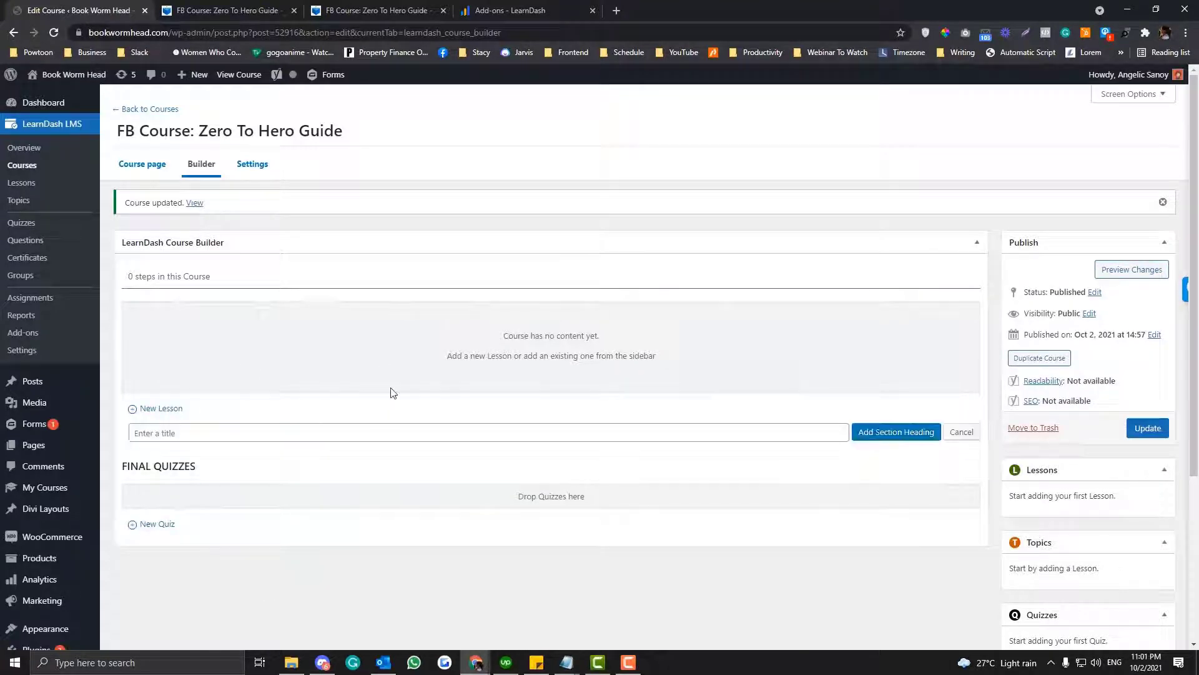
left_click(292, 434)
type("Overview")
left_click(903, 431)
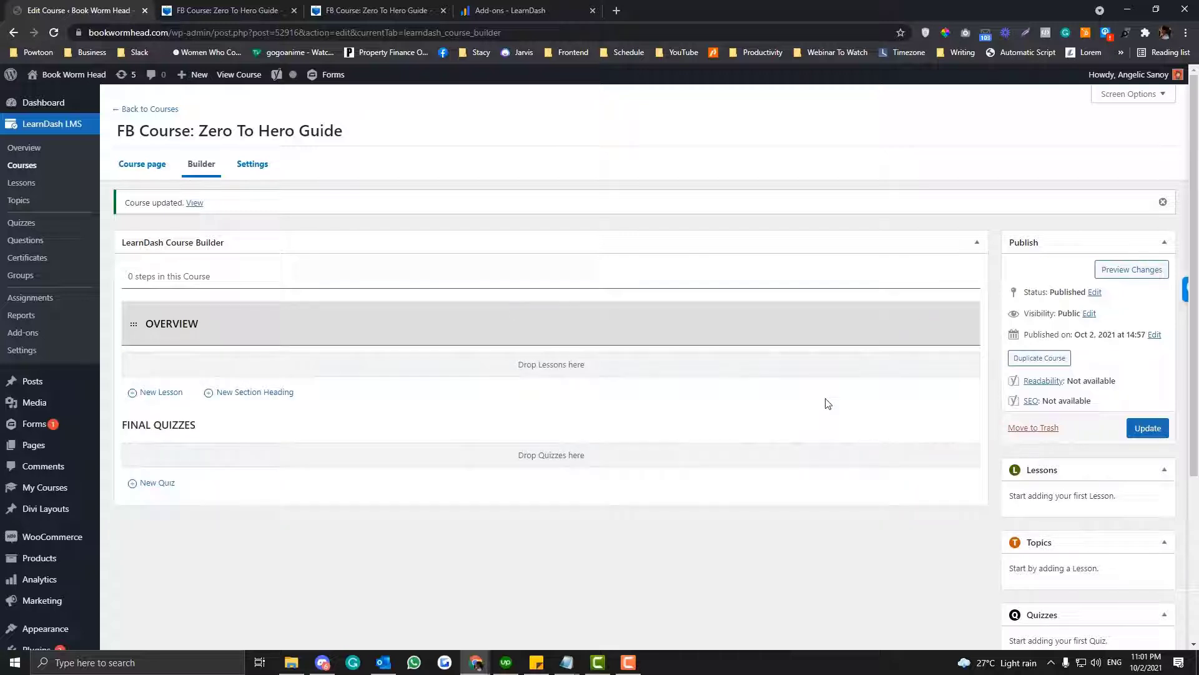
- Add a second section heading titled "Intermediate" to the course
left_click(245, 395)
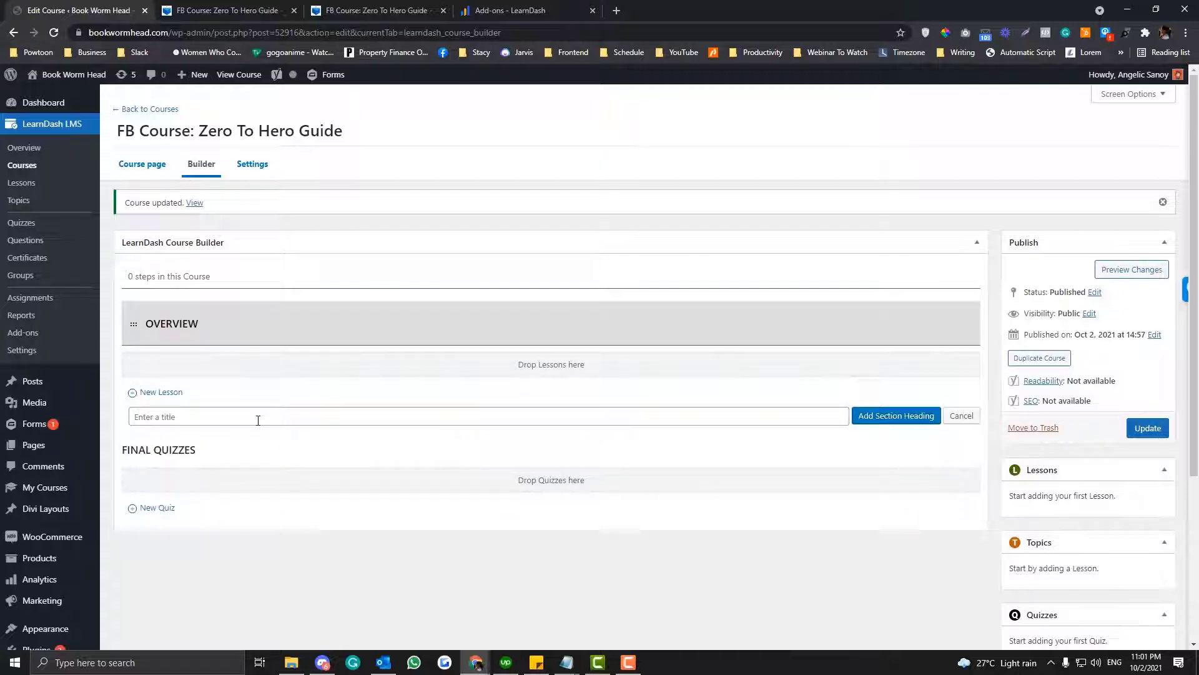
type("Intermediate")
double_click(258, 419)
left_click(902, 417)
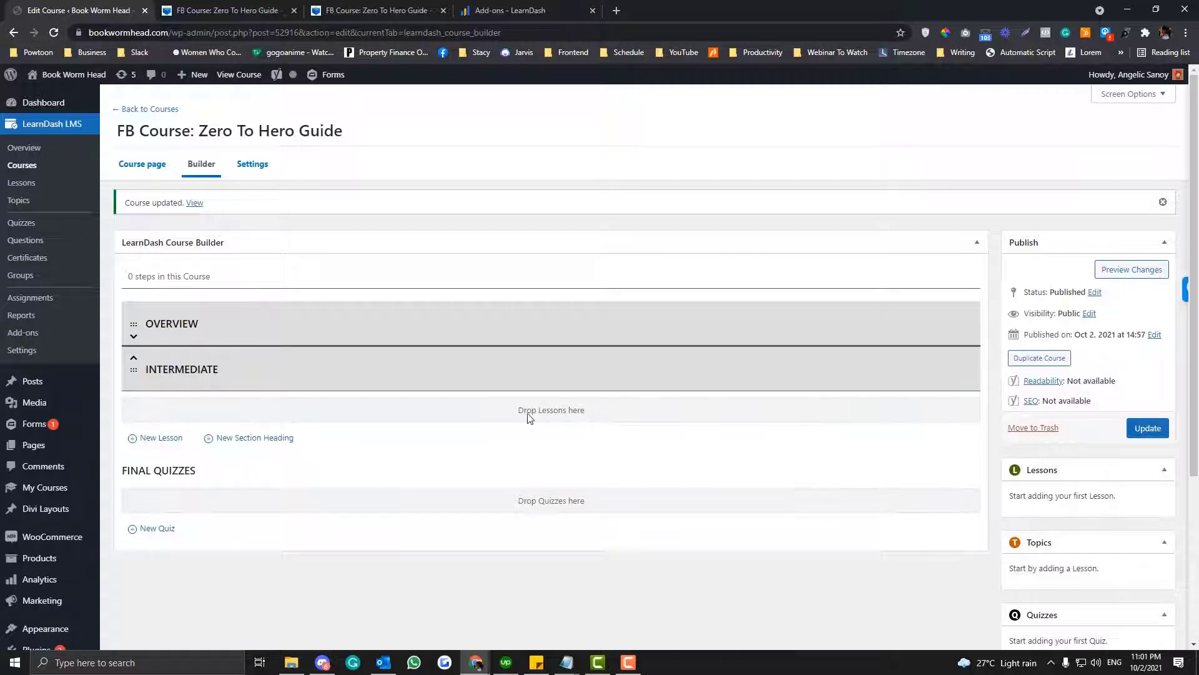
- Add a third section heading titled "Advanced" and update the course
left_click(257, 438)
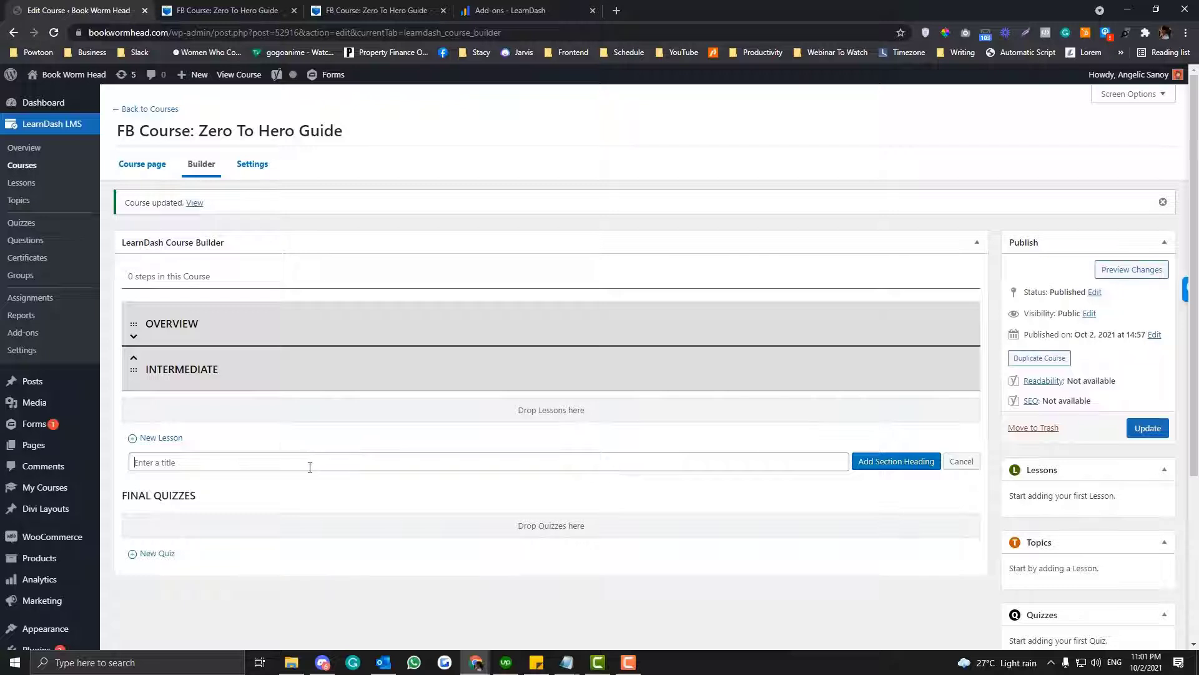
type("Advanced")
left_click(867, 462)
left_click(1147, 428)
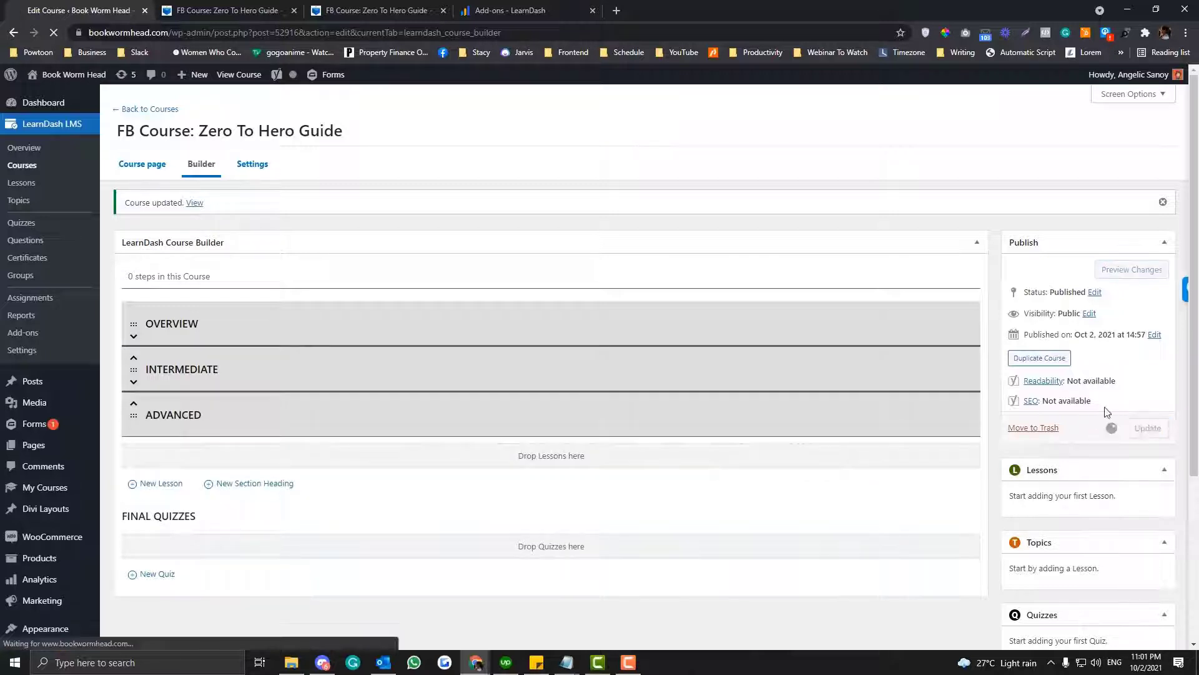
- Reload the front-end course page in its existing tab to check it, and return to the course Builder
left_click(250, 10)
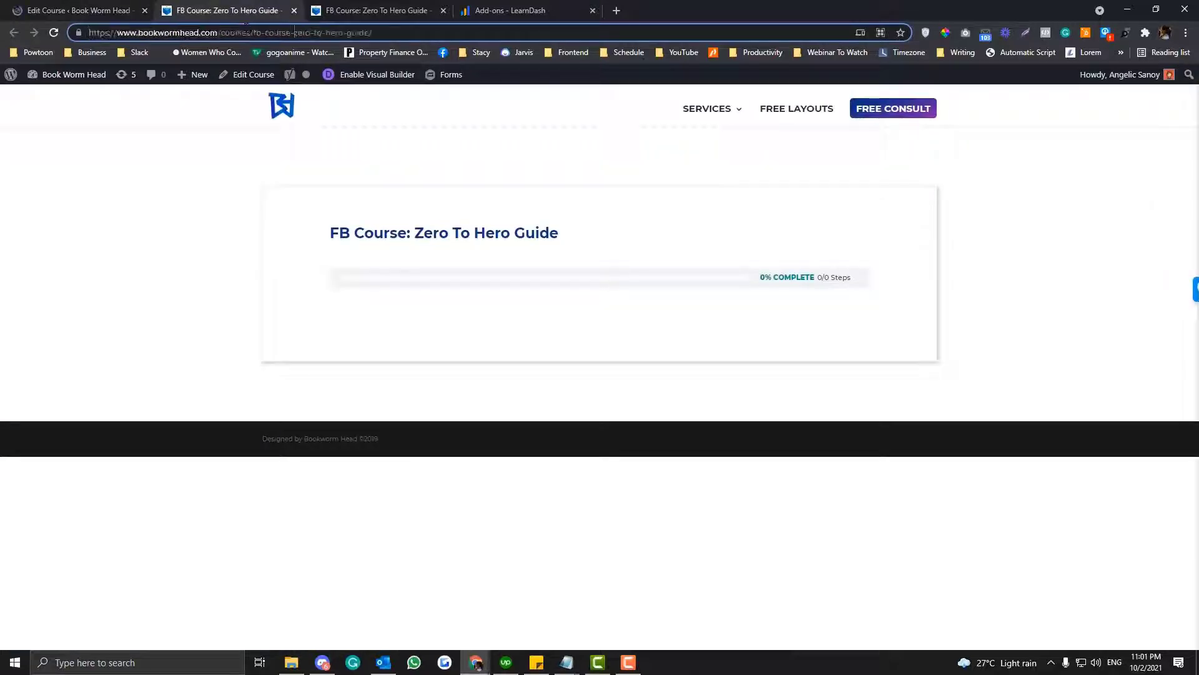
key("Return")
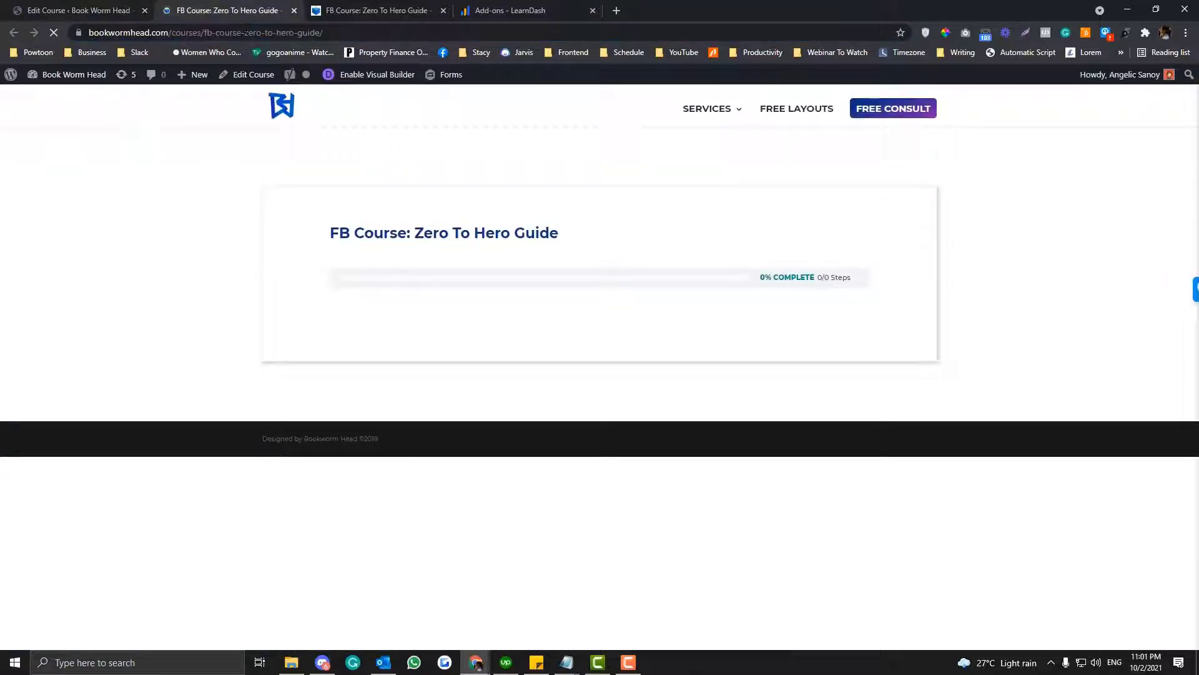
left_click(91, 10)
- Try moving the section headings up and down, leaving them in the order Overview, Advanced, Intermediate
left_click(132, 338)
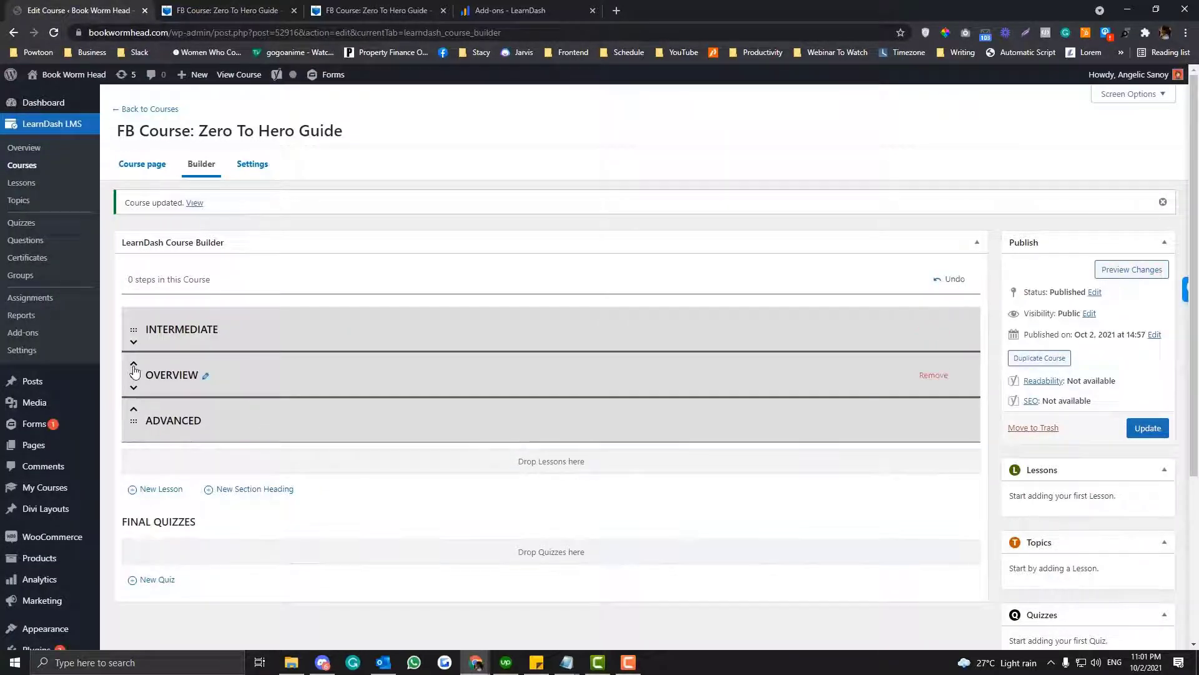
left_click(133, 366)
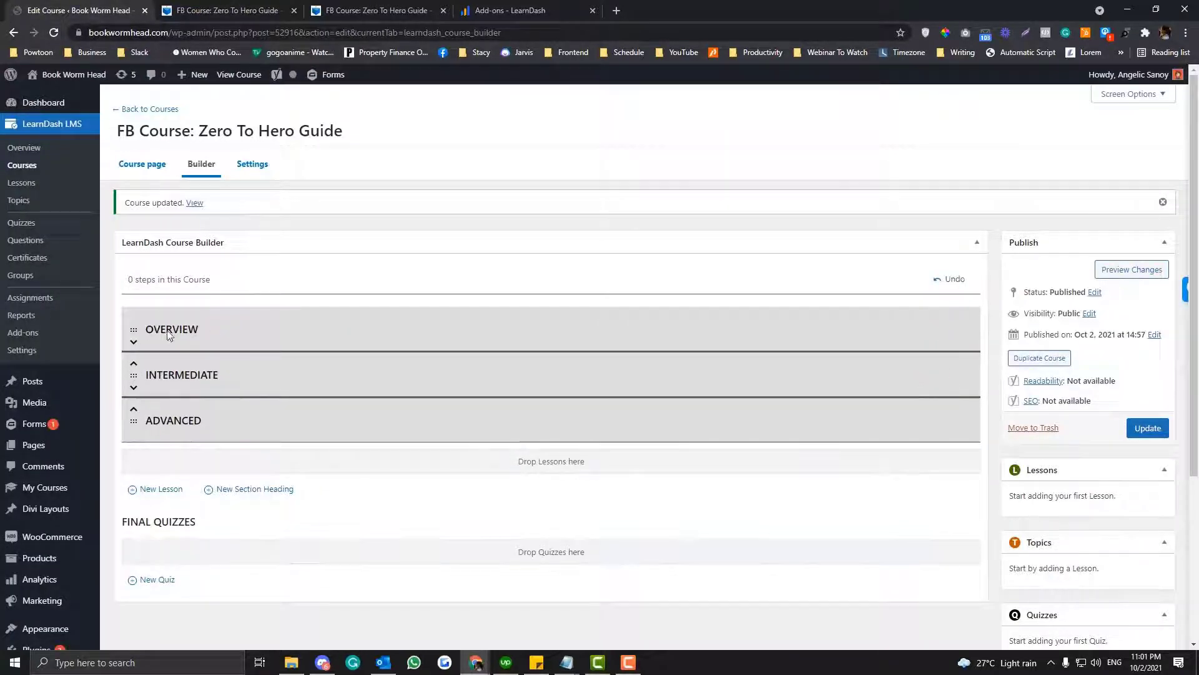
left_click(133, 388)
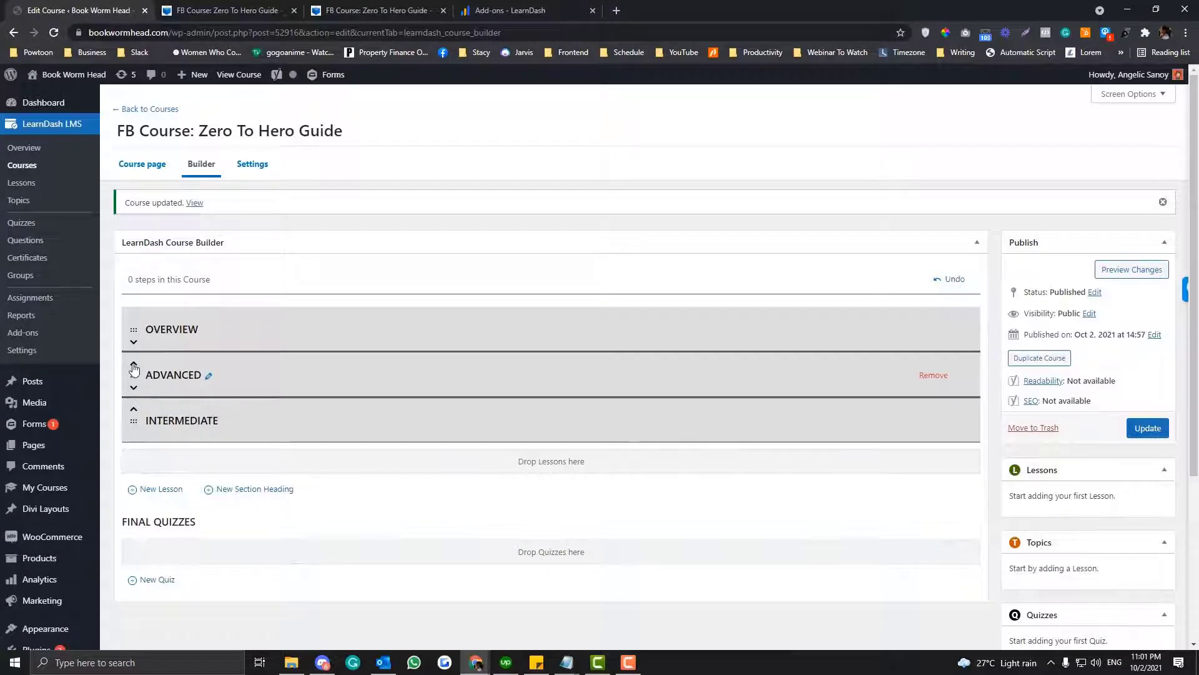
left_click(134, 366)
left_click(133, 366)
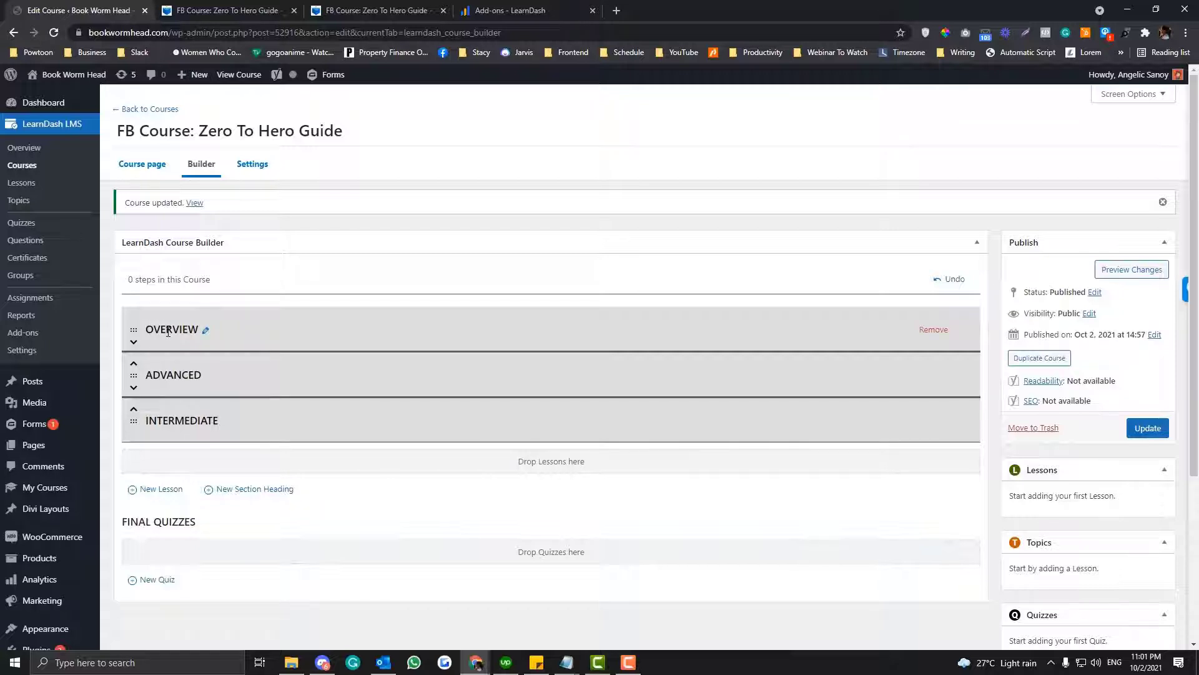
- Move the Intermediate section heading above Advanced, and open the Lessons list in a new tab beside the course tab
left_click(134, 408)
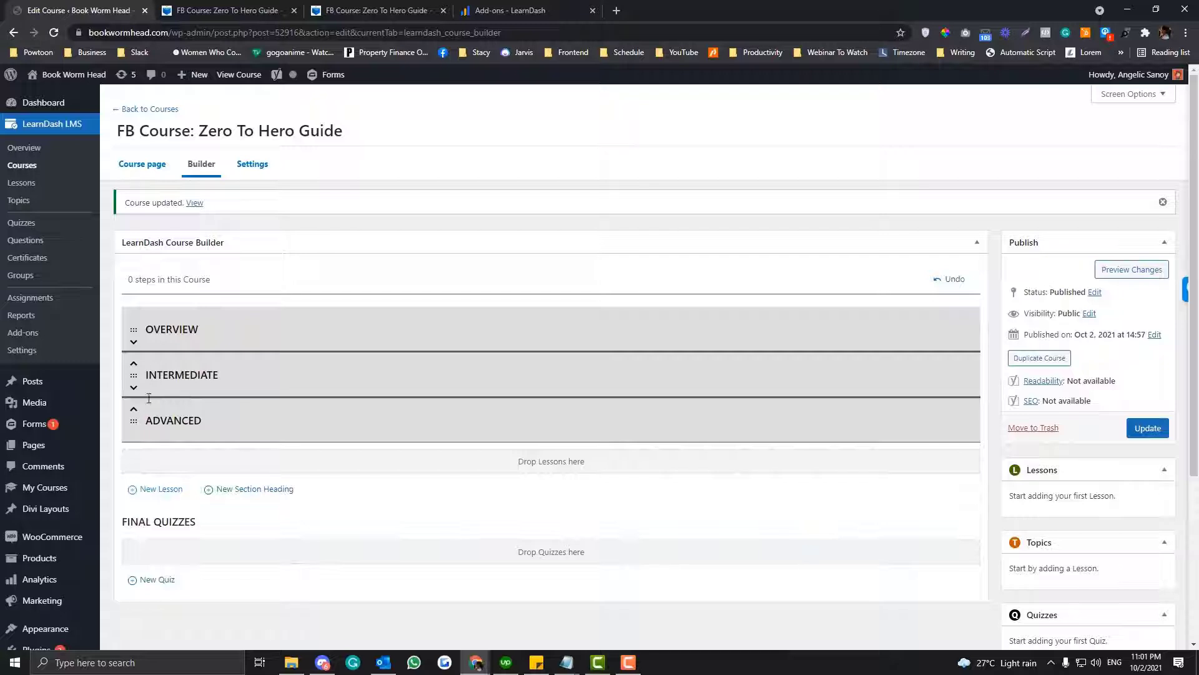
middle_click(27, 187)
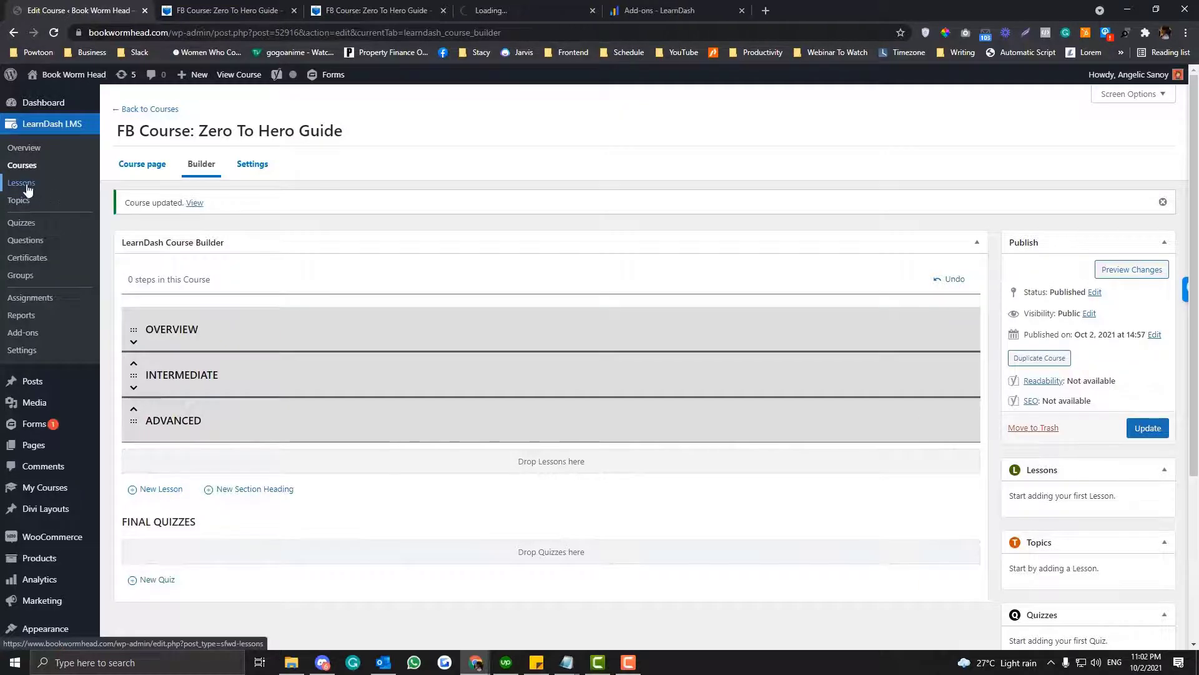
left_click_drag(572, 10, 329, 5)
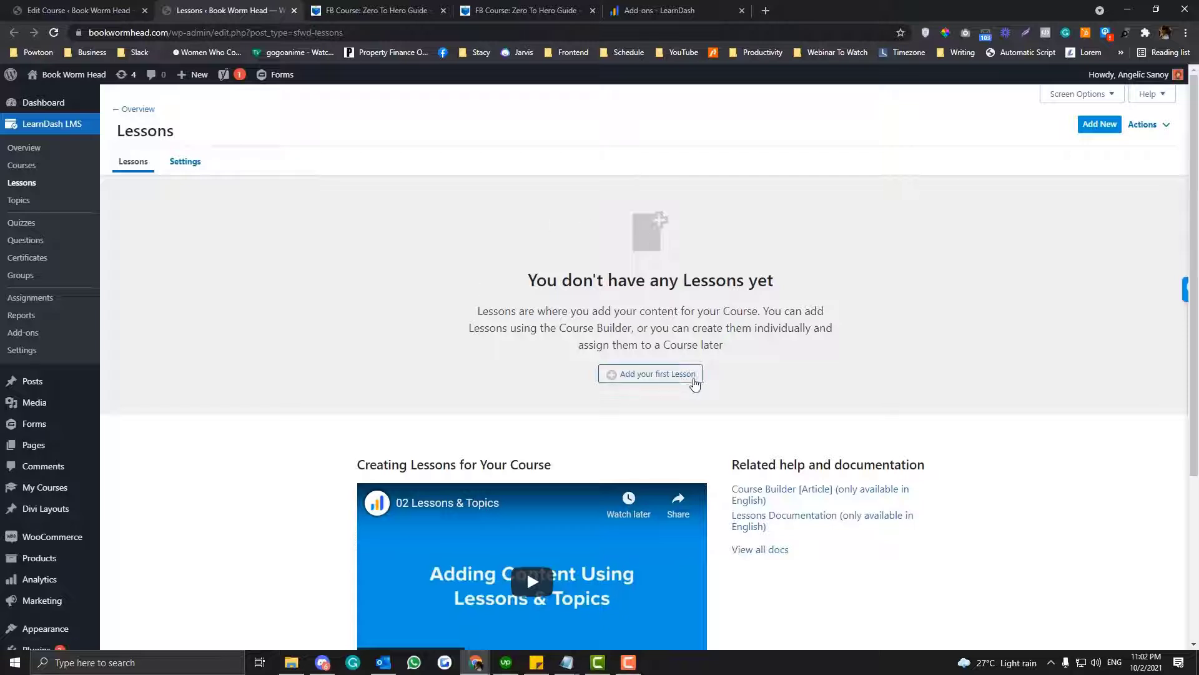
- Create the site's first lesson with the title "Facebook Introduction"
left_click(687, 380)
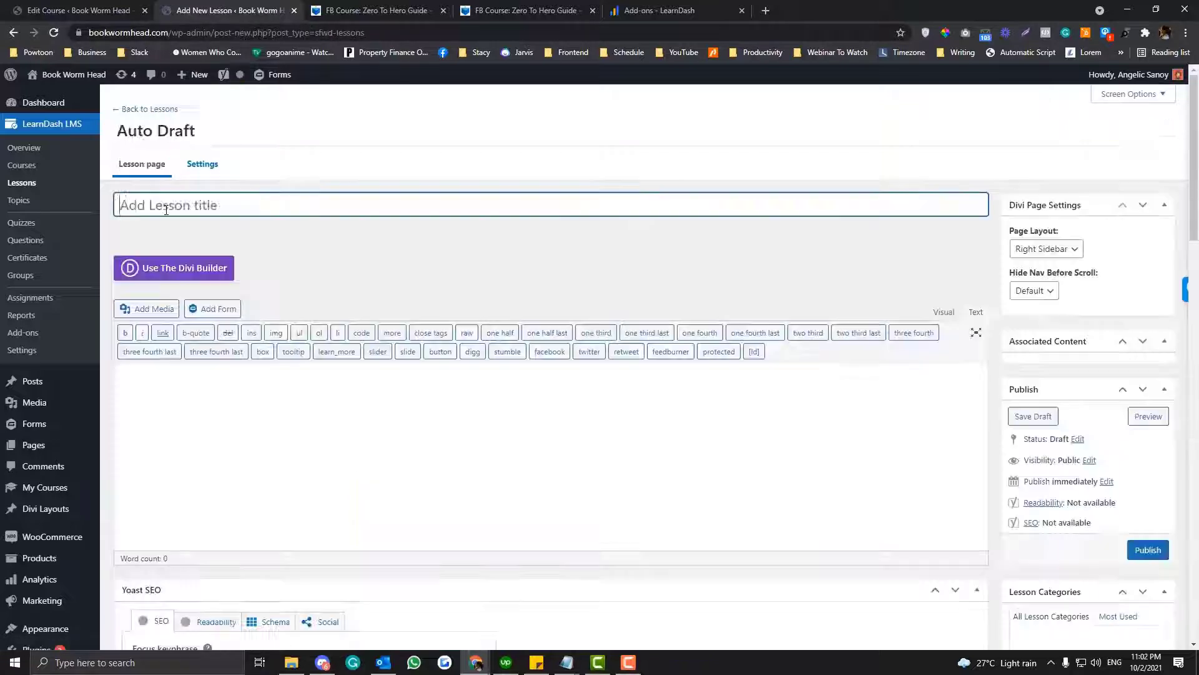
type("Facebook Int")
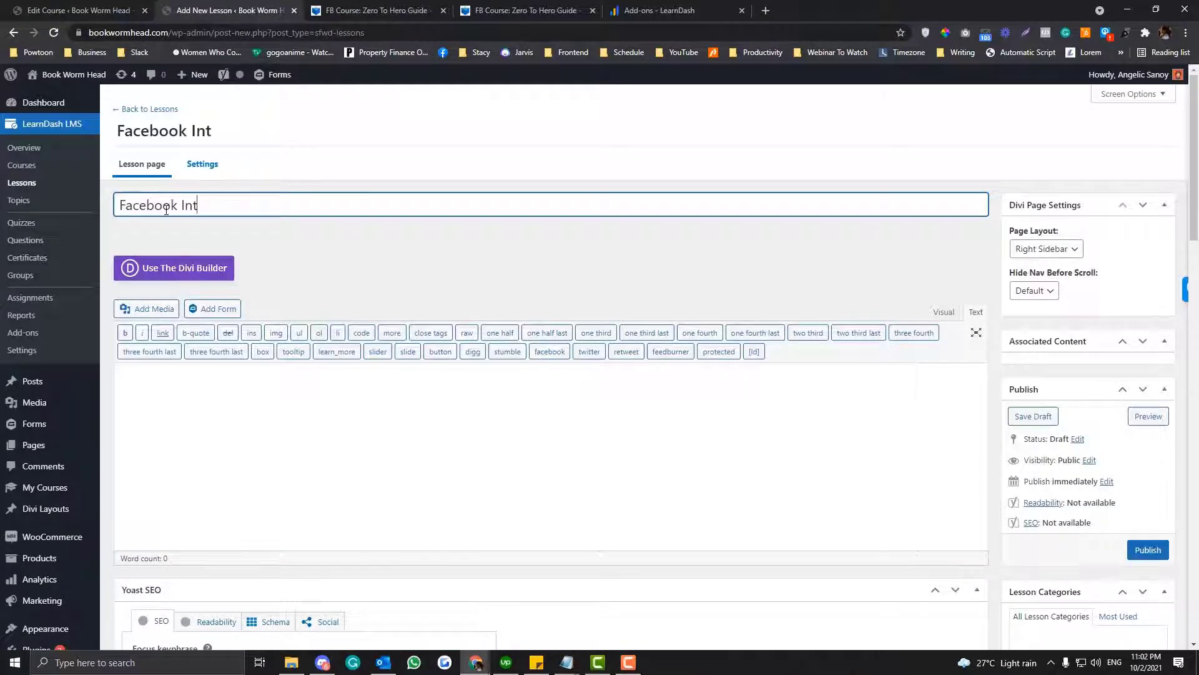
type("roduction")
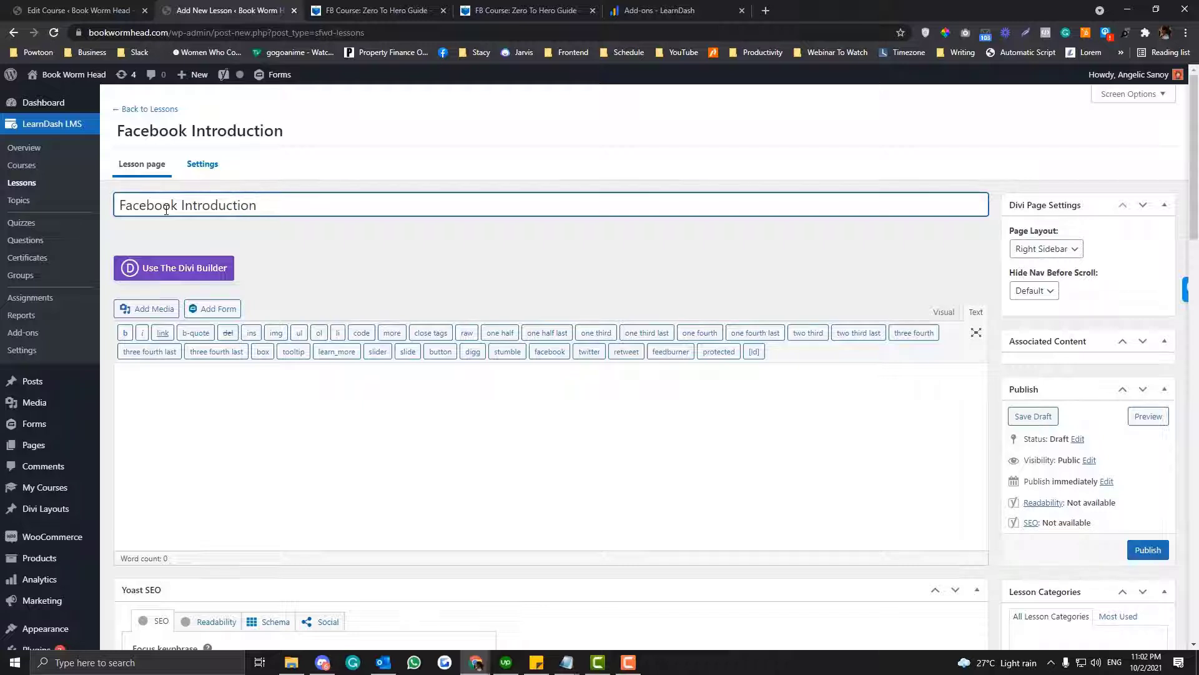
left_click(204, 372)
- Copy all the short placeholder paragraphs from lorem2.com and paste them into the lesson's content
left_click(765, 10)
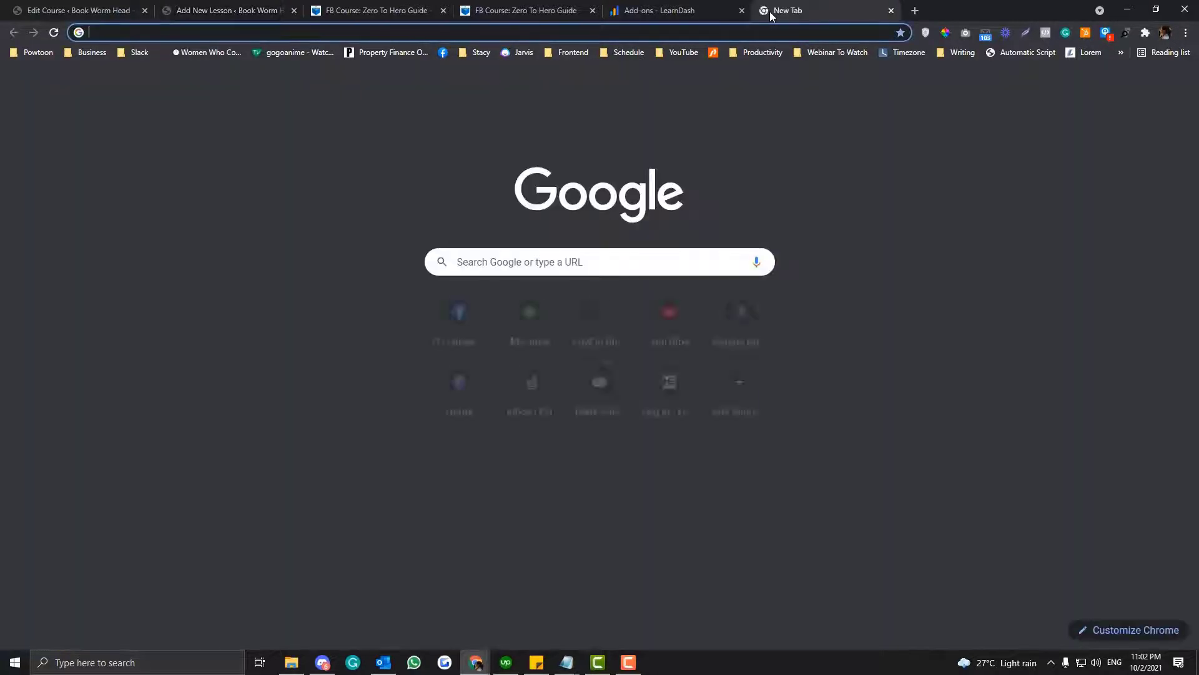
type(">")
key("BackSpace")
type("lorem2")
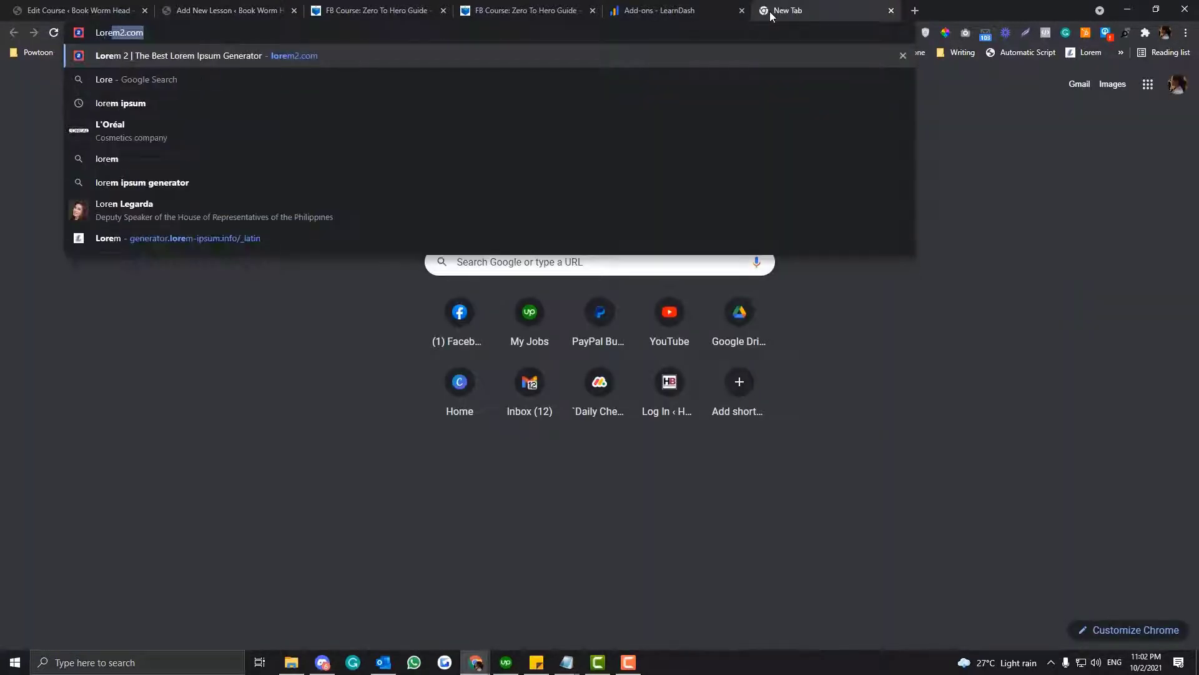
key("Return")
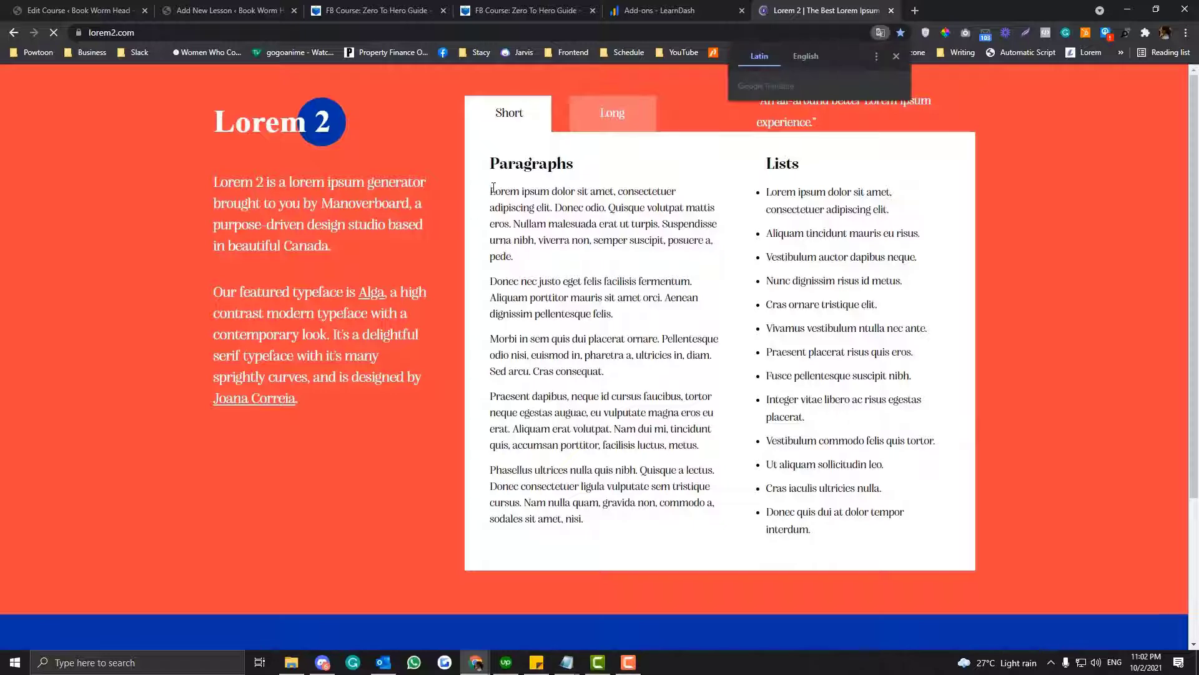
left_click_drag(489, 188, 667, 534)
key("ctrl+c")
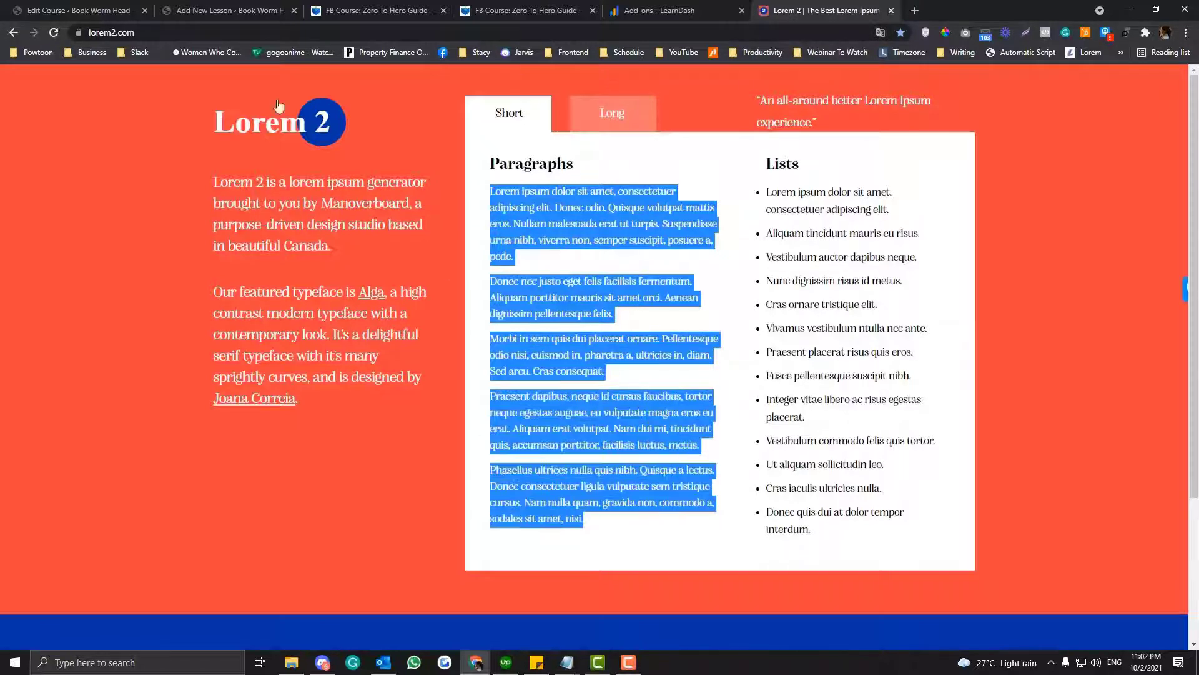
left_click(227, 10)
left_click(393, 455)
key("ctrl+v")
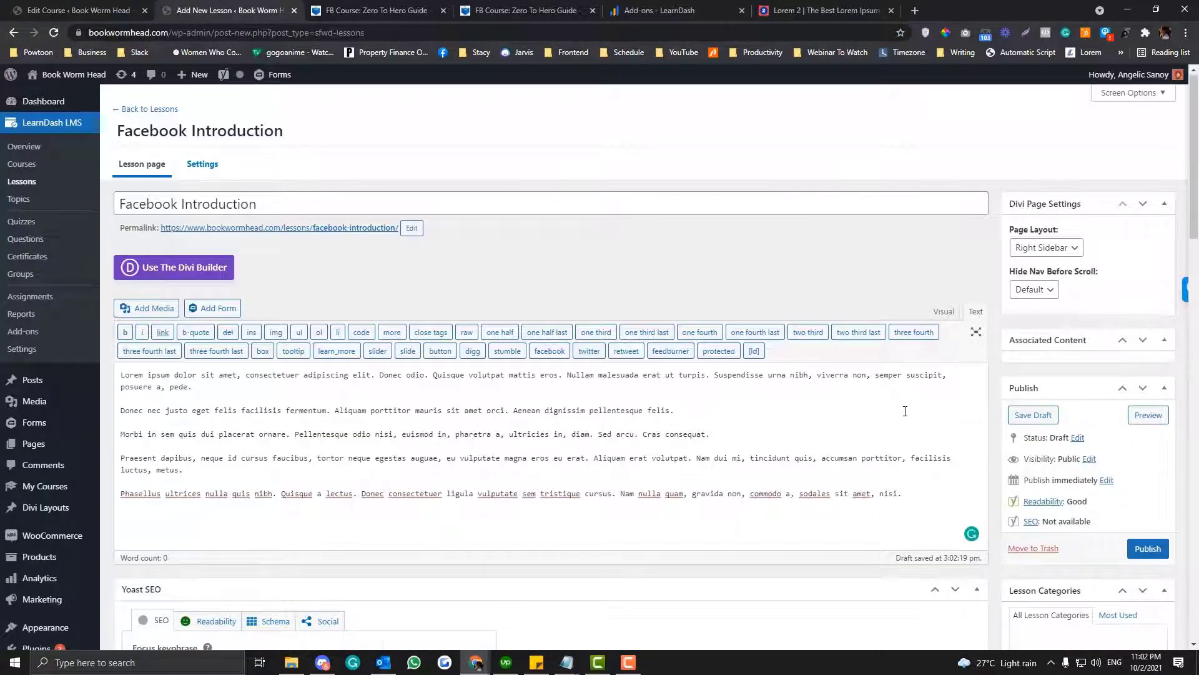
- Publish the Facebook Introduction lesson and reload the course Builder in its existing tab
scroll(905, 411, "down", 3)
scroll(463, 402, "down", 5)
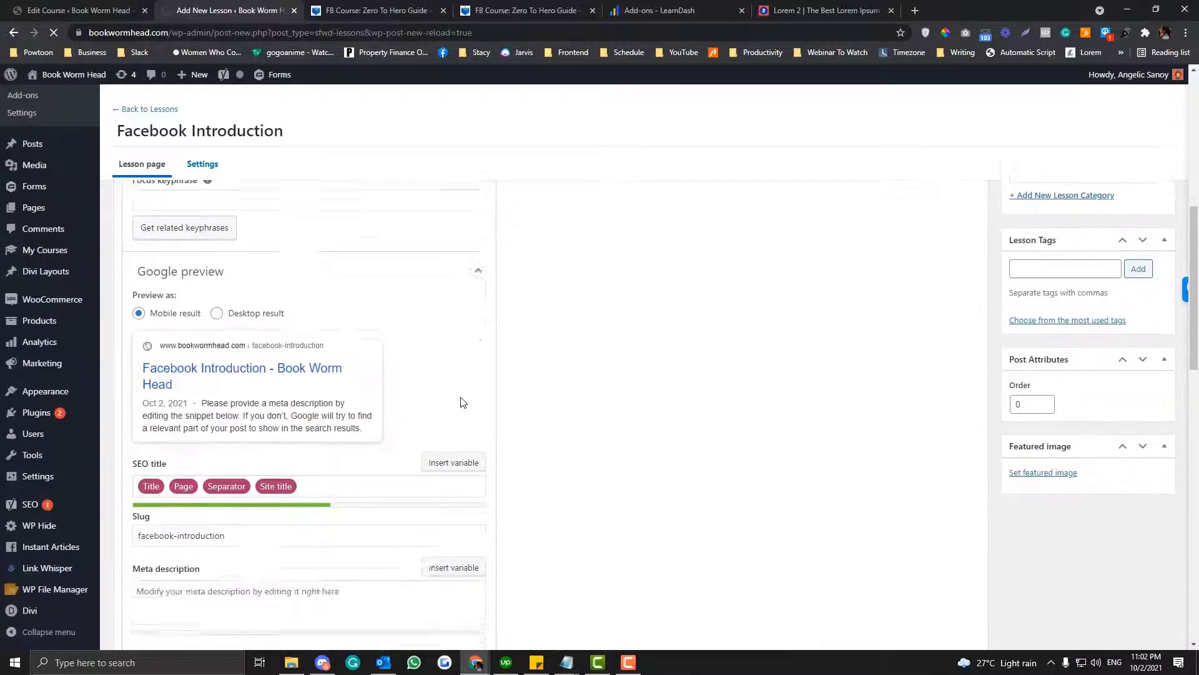
scroll(463, 402, "down", 2)
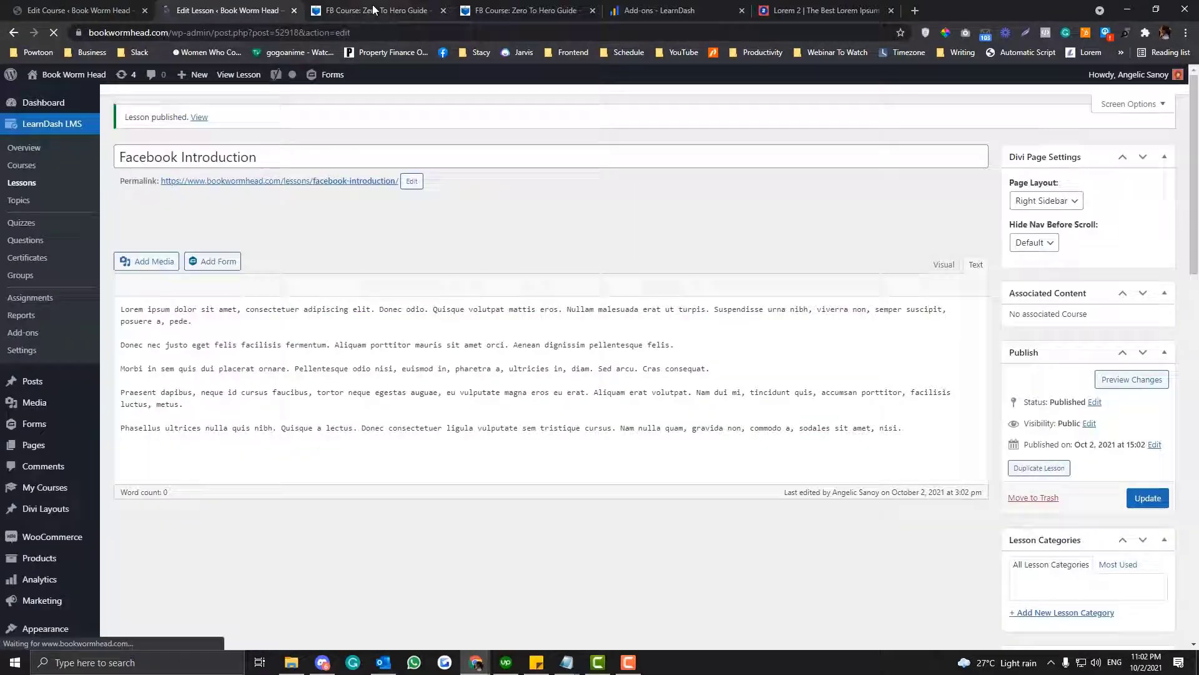
left_click(372, 10)
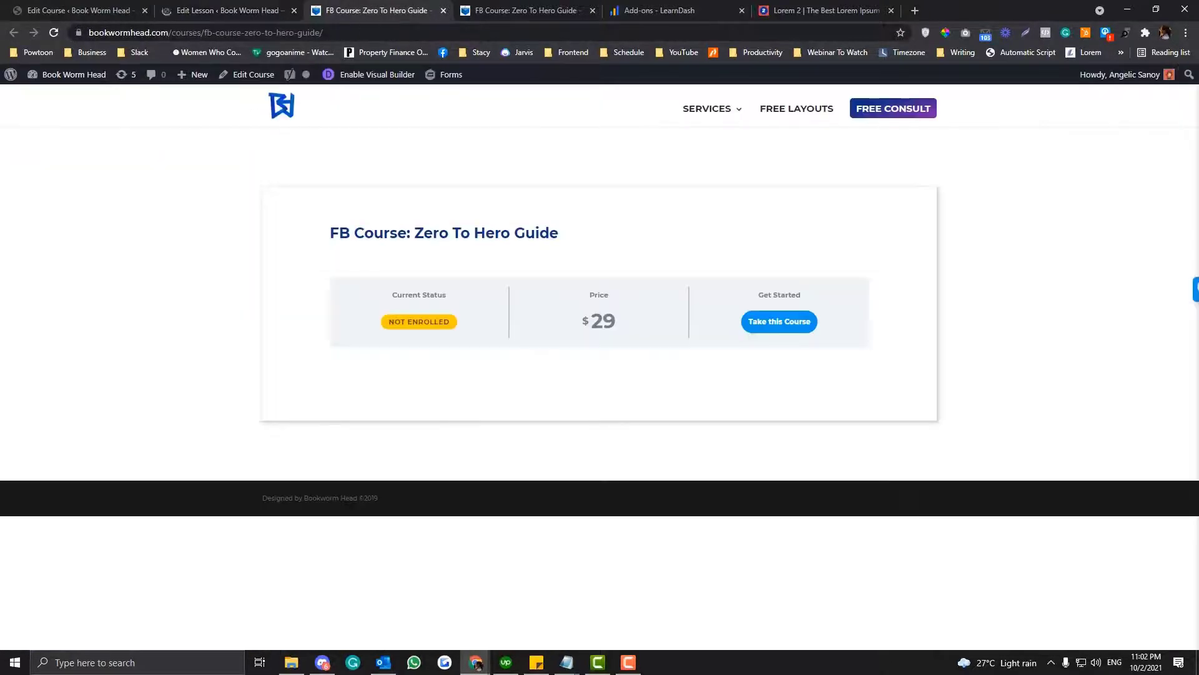
left_click(75, 10)
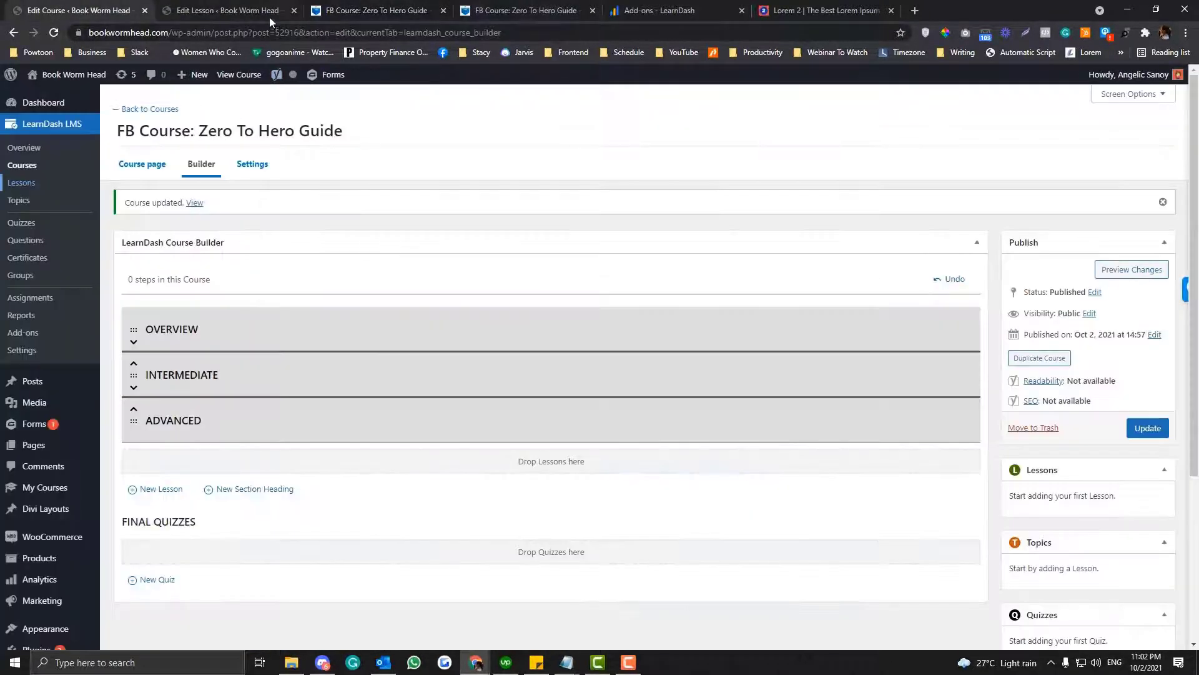
key("F5")
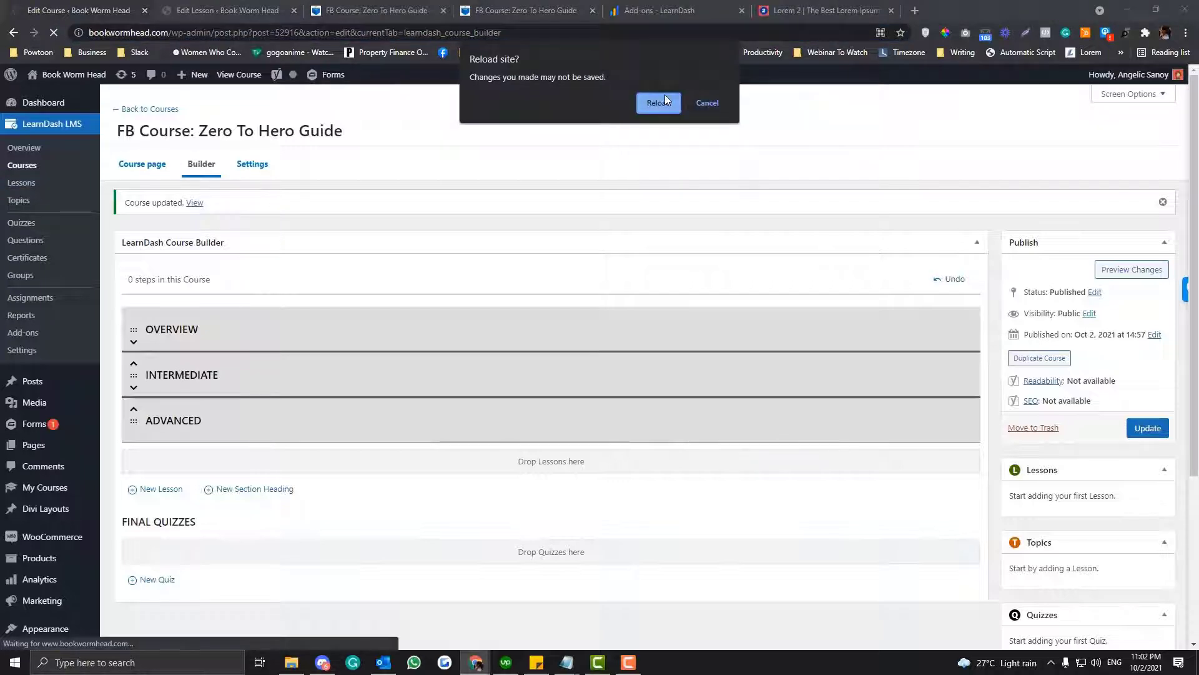
left_click(664, 101)
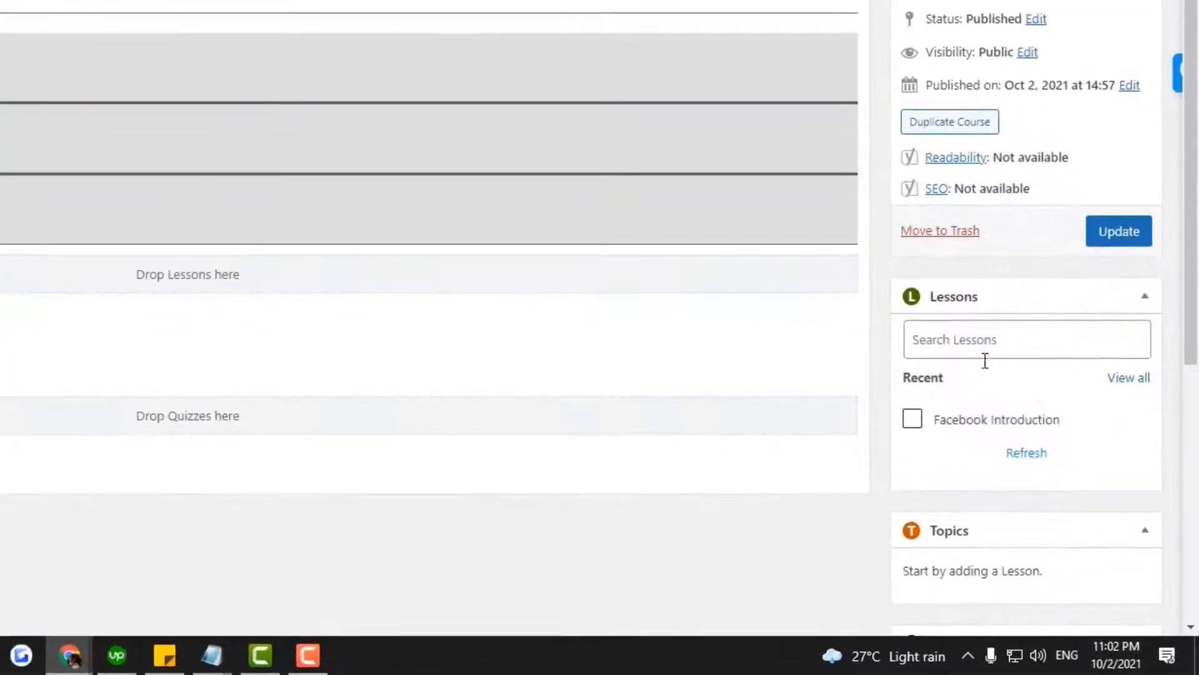
- Add the Facebook Introduction lesson to the course, place it directly under the Overview heading, and update the course
mouse_move(1034, 510)
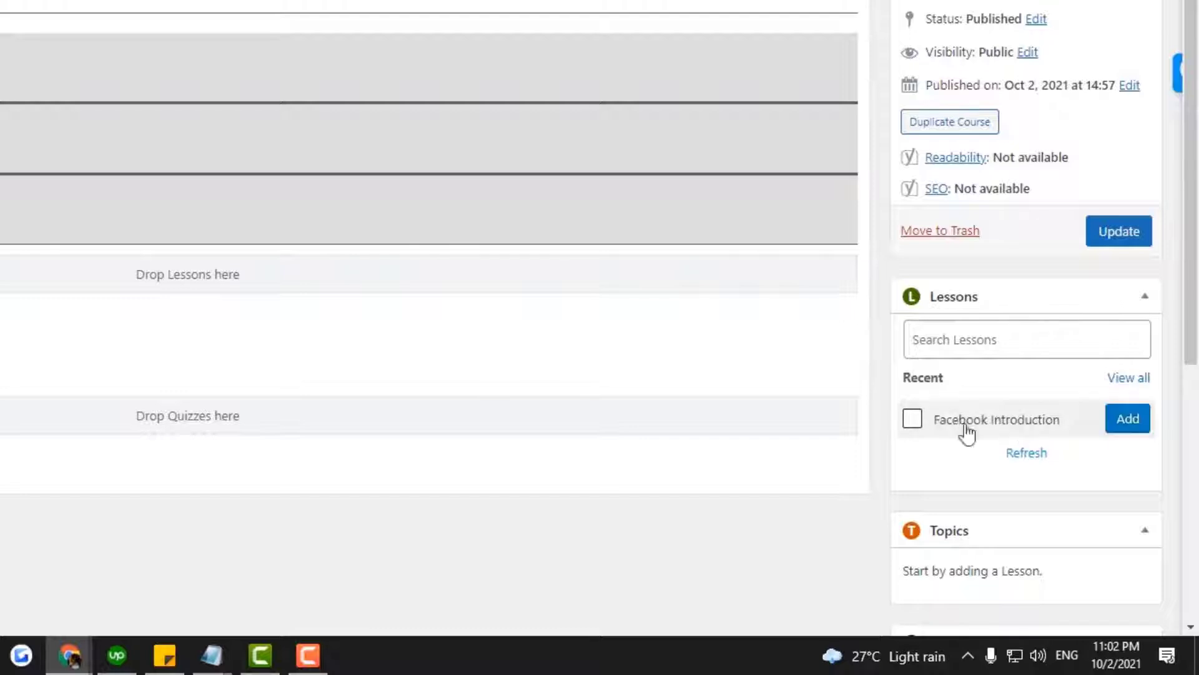
left_click(913, 419)
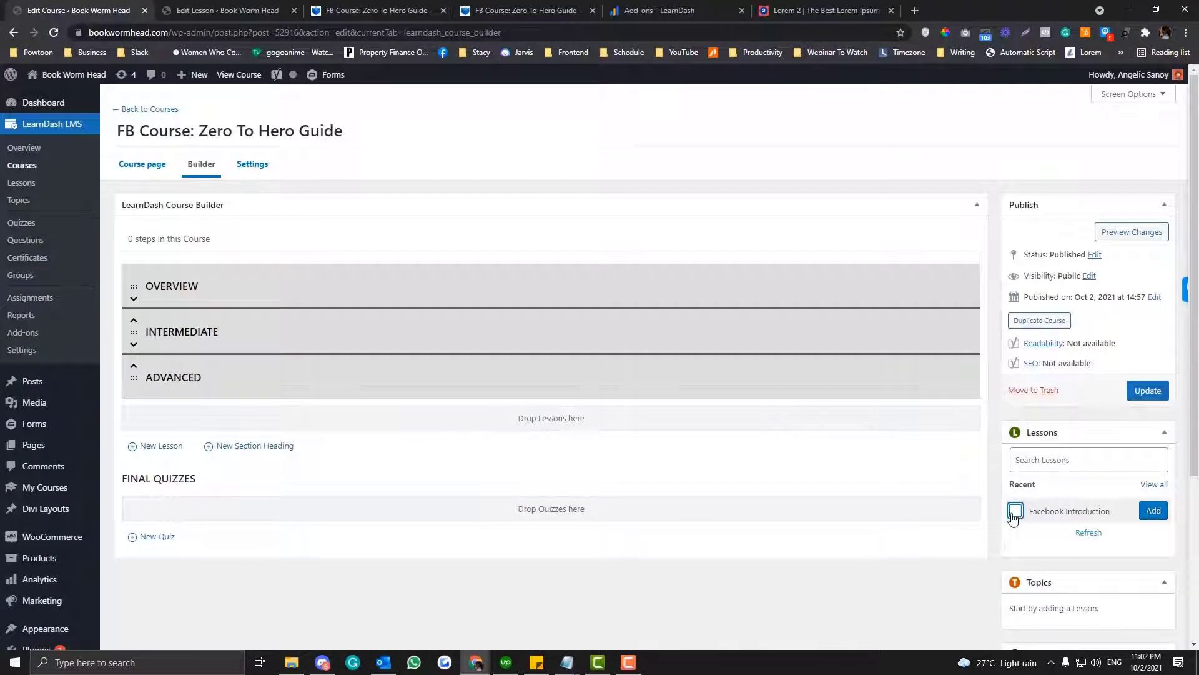
left_click(1153, 511)
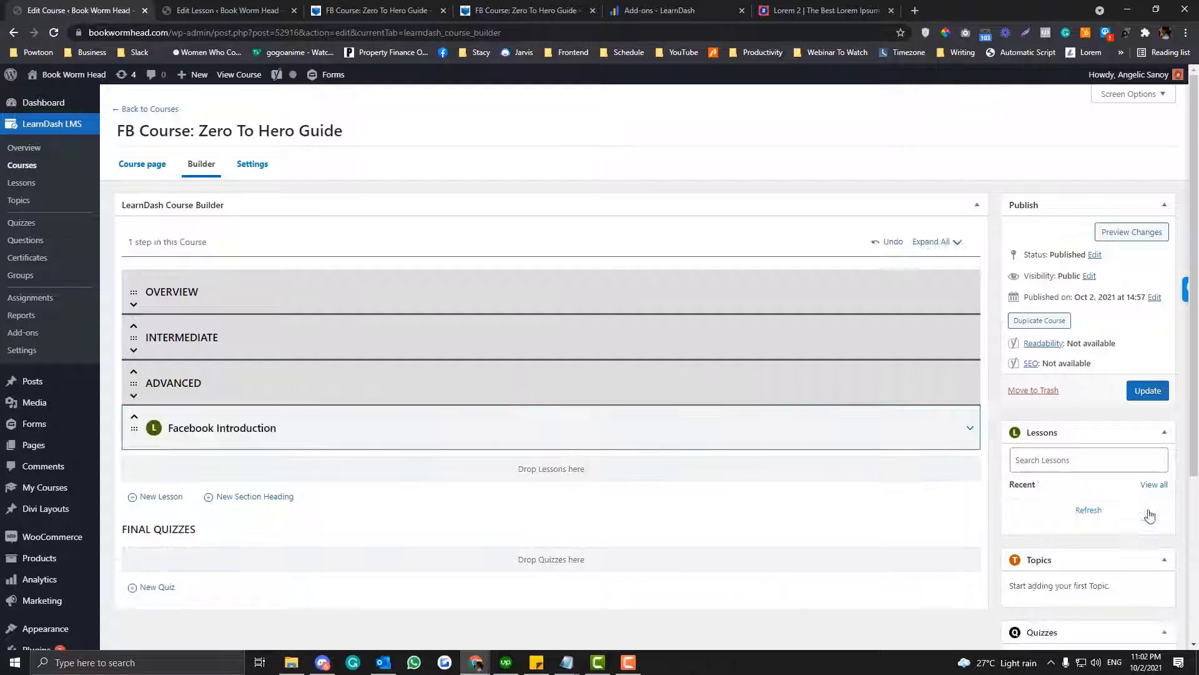
left_click_drag(361, 436, 144, 340)
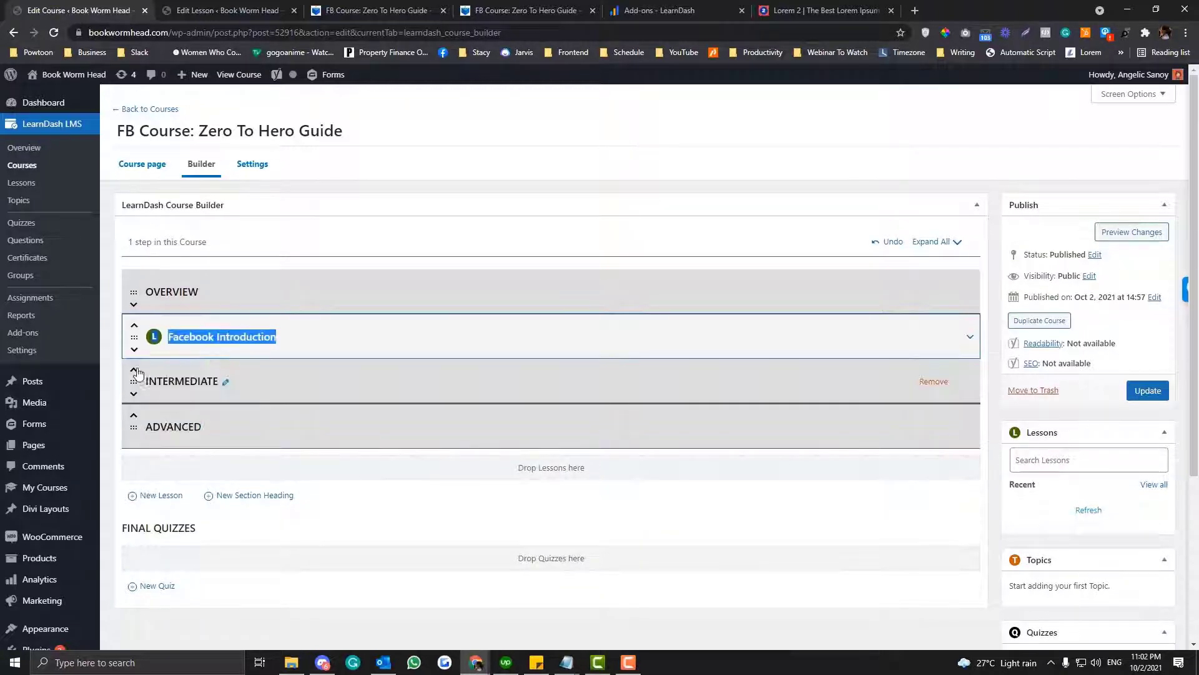
left_click(1147, 391)
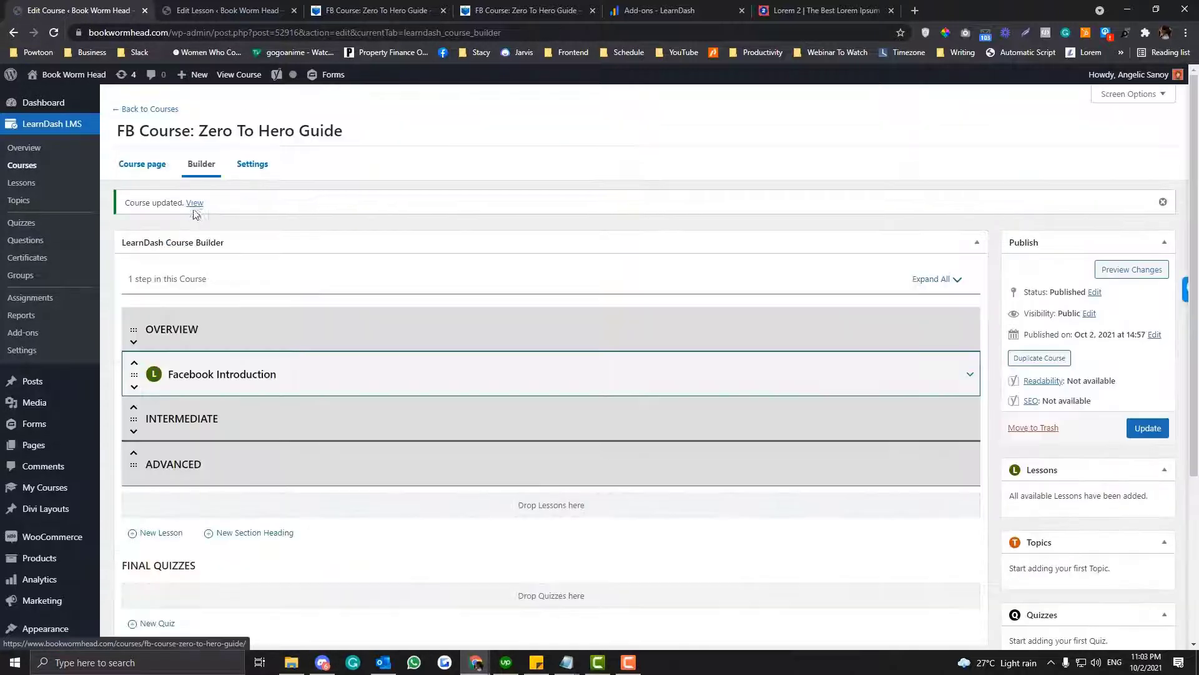
- View the updated course's front-end page in a new tab and return to the course Builder
right_click(194, 203)
left_click(208, 217)
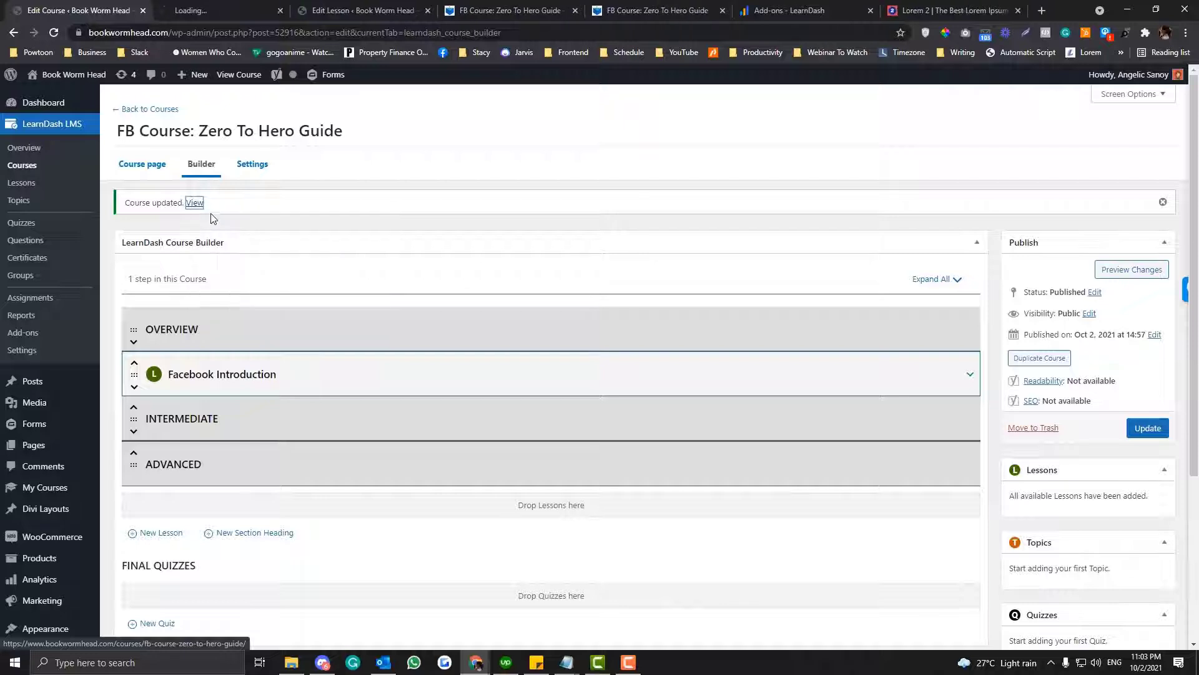
left_click(210, 9)
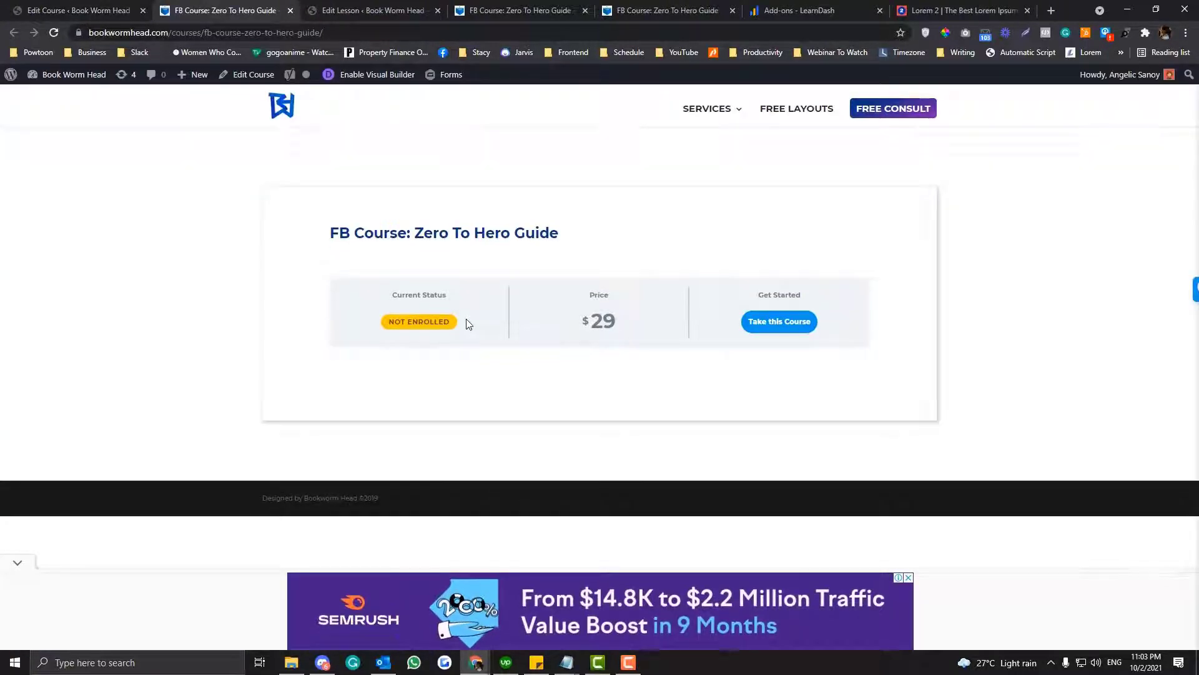
left_click(125, 10)
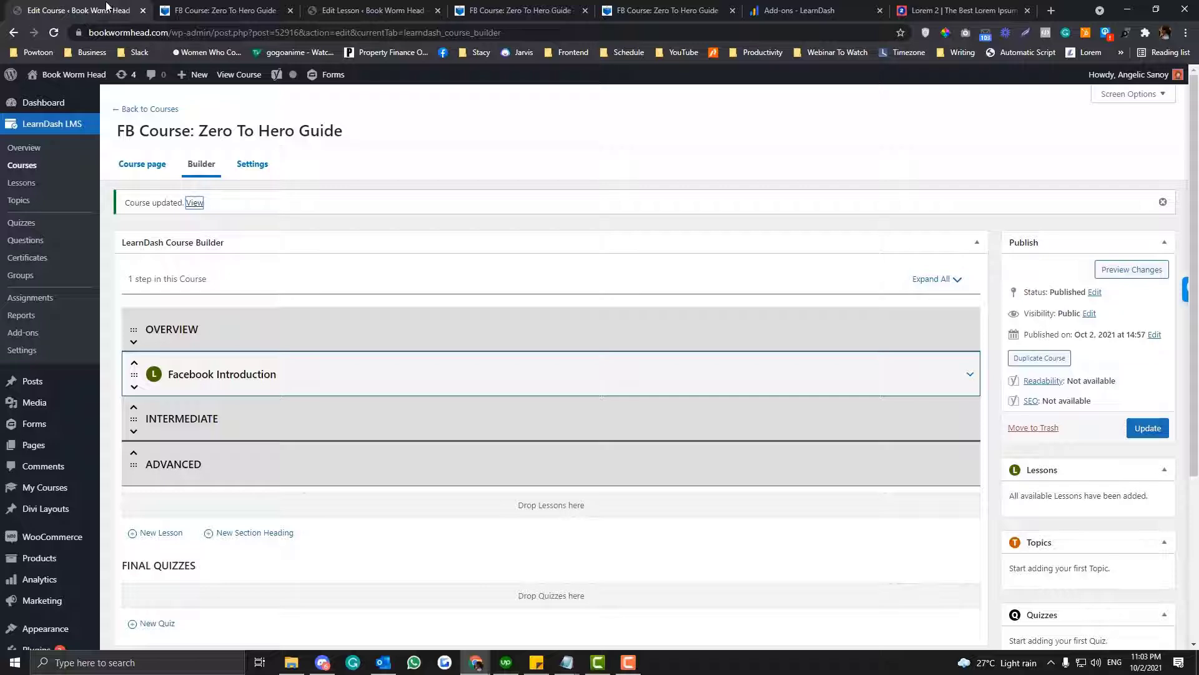
- In a new tab of LearnDash general settings, enable Course Auto-enrollment, Bypass Course limits and Include in Reports for admins, and save
right_click(35, 349)
left_click(69, 361)
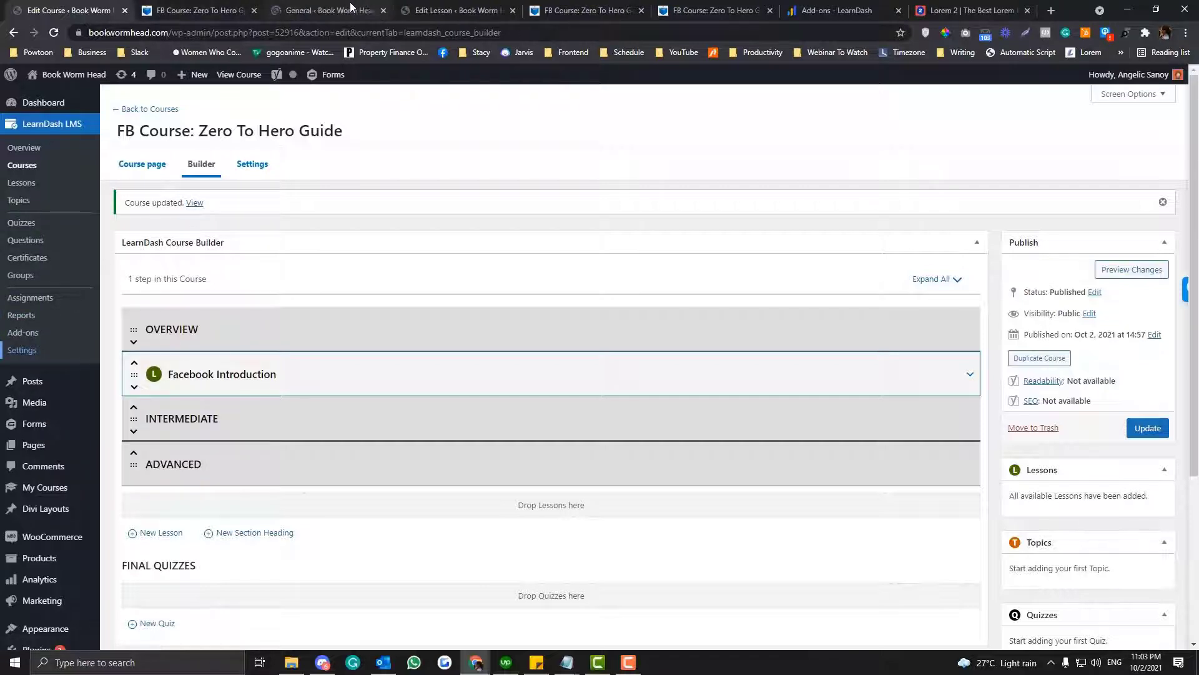
left_click_drag(366, 6, 128, 8)
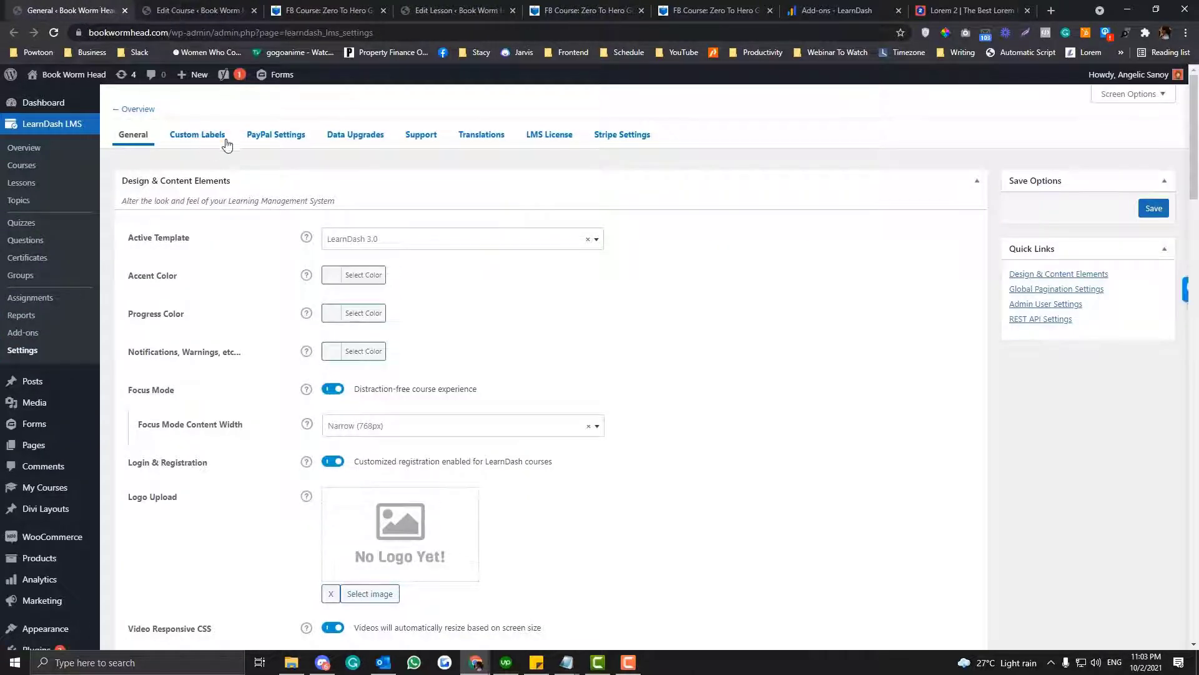
scroll(262, 247, "down", 10)
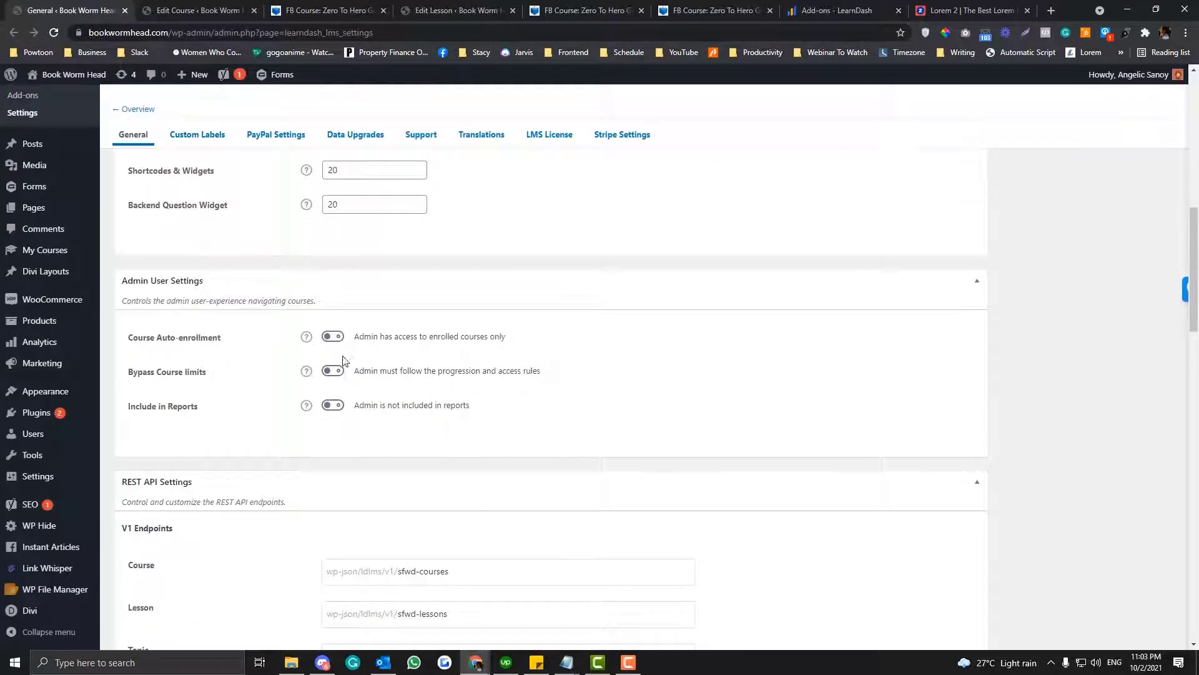
left_click(333, 336)
left_click(332, 371)
left_click(333, 405)
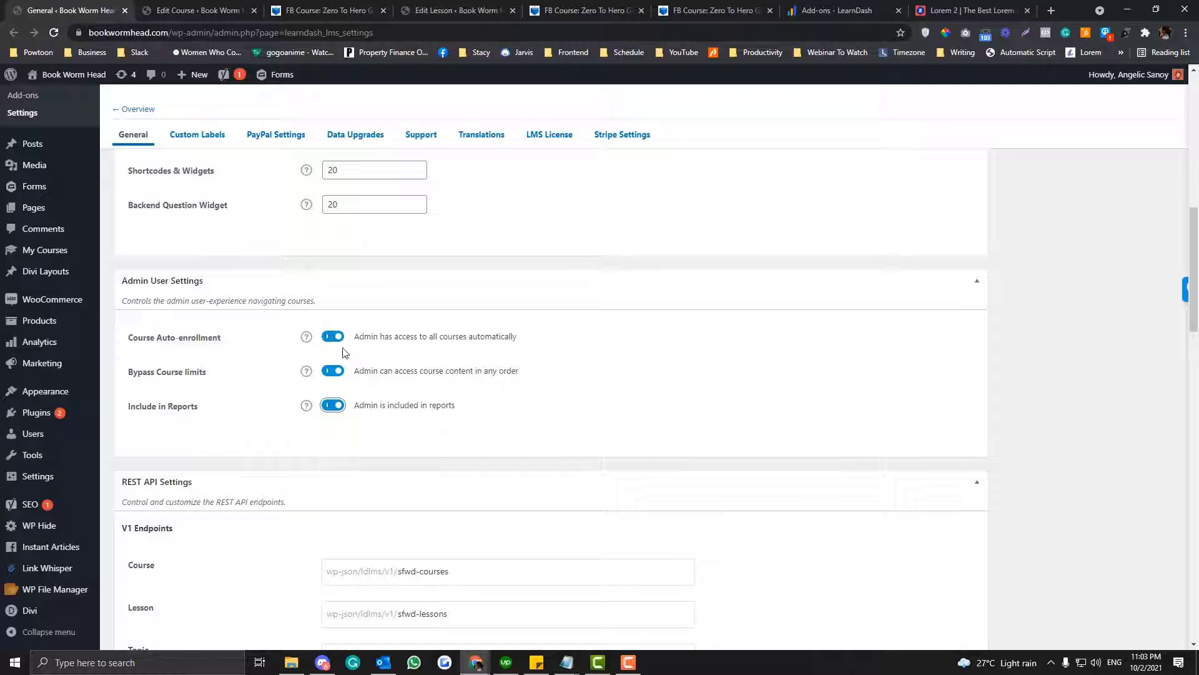
scroll(262, 384, "up", 4)
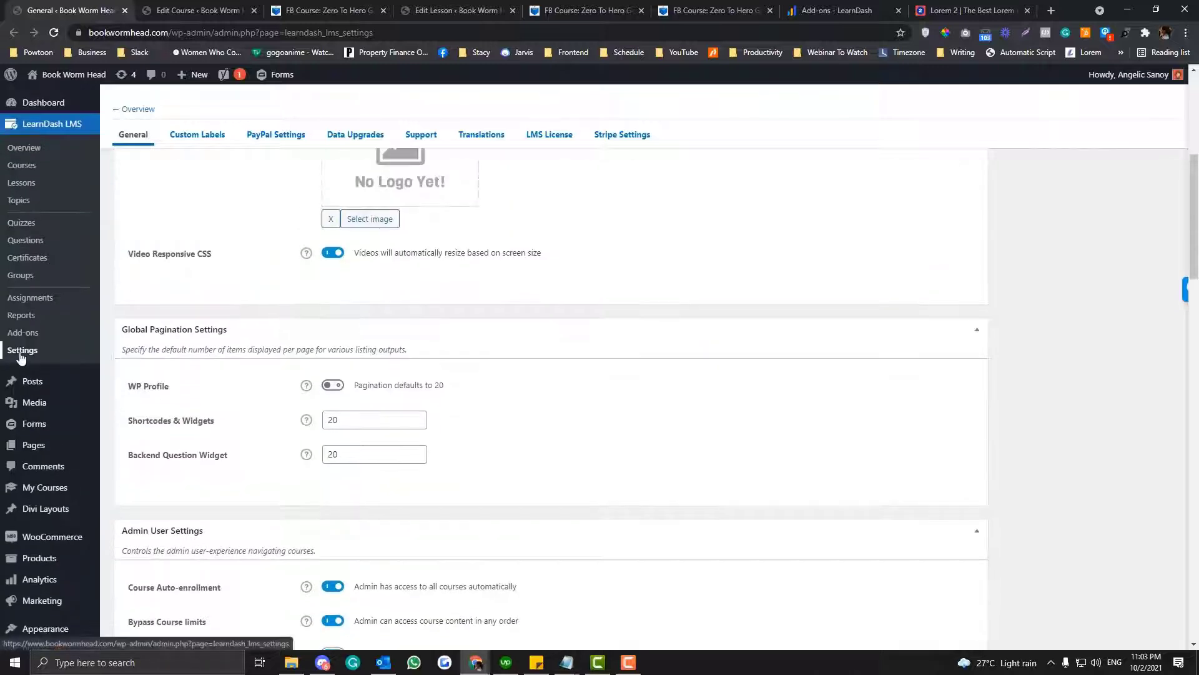
scroll(263, 311, "down", 5)
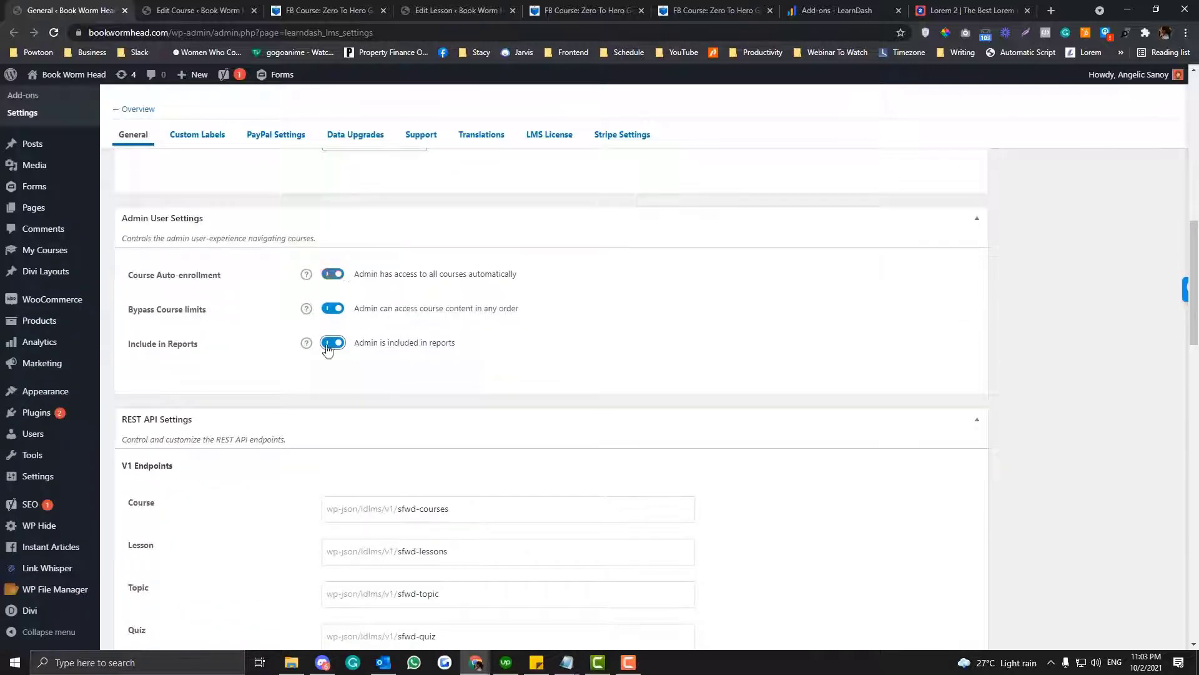
scroll(1003, 282, "up", 12)
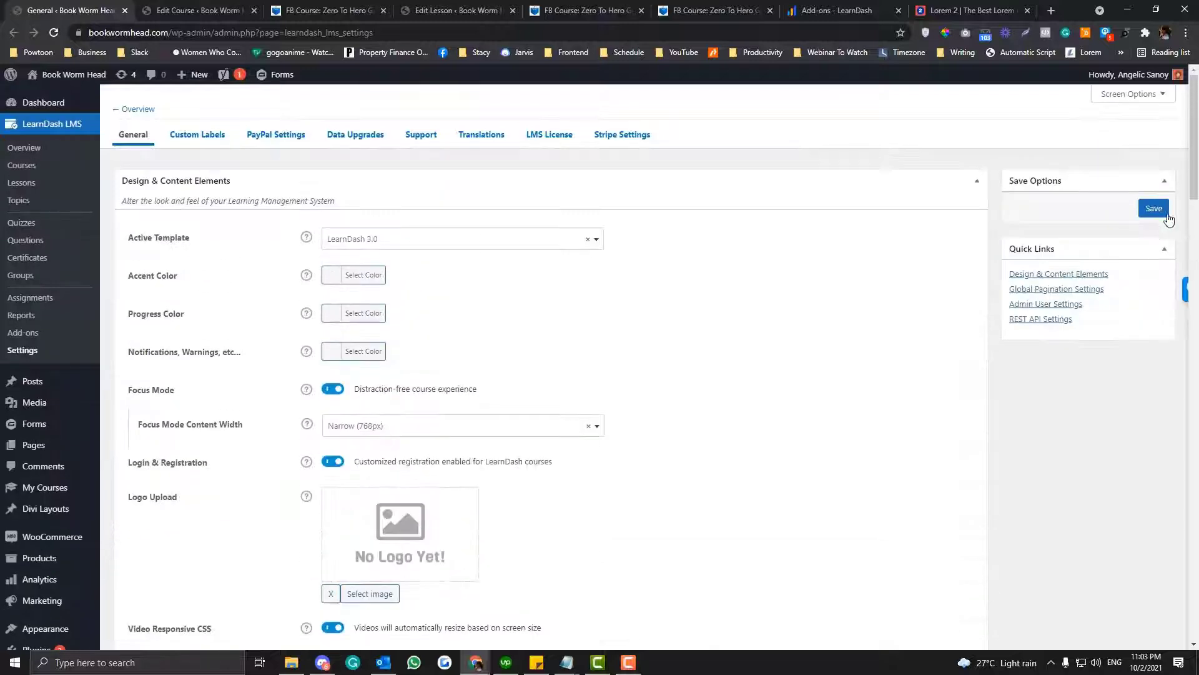
left_click(1148, 212)
- Reload the front-end course page, open the Facebook Introduction lesson to review its content, and return to the course Builder
left_click(269, 12)
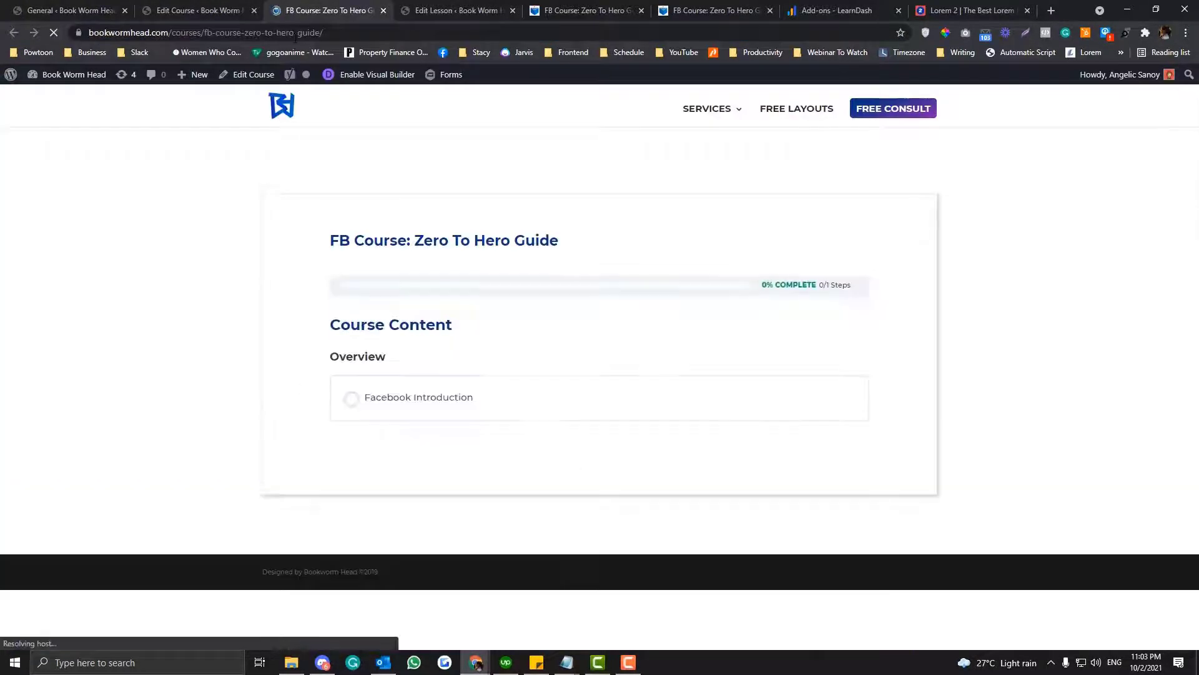
left_click(452, 397)
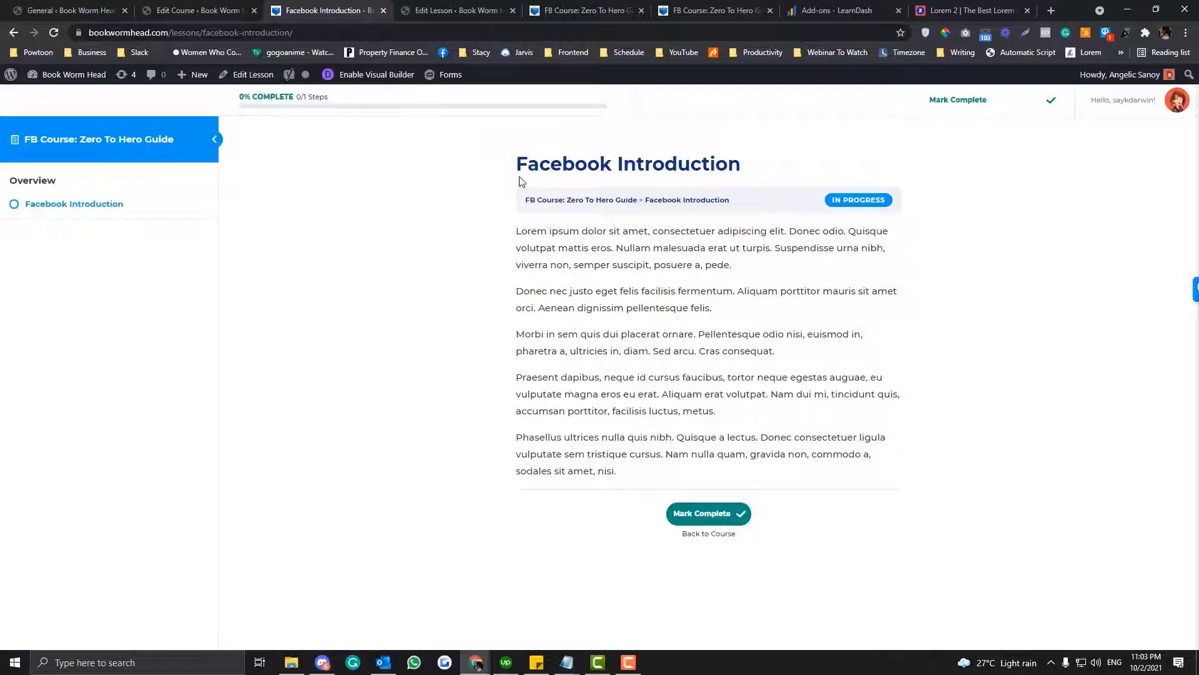
left_click_drag(495, 141, 883, 484)
left_click(883, 484)
left_click(13, 33)
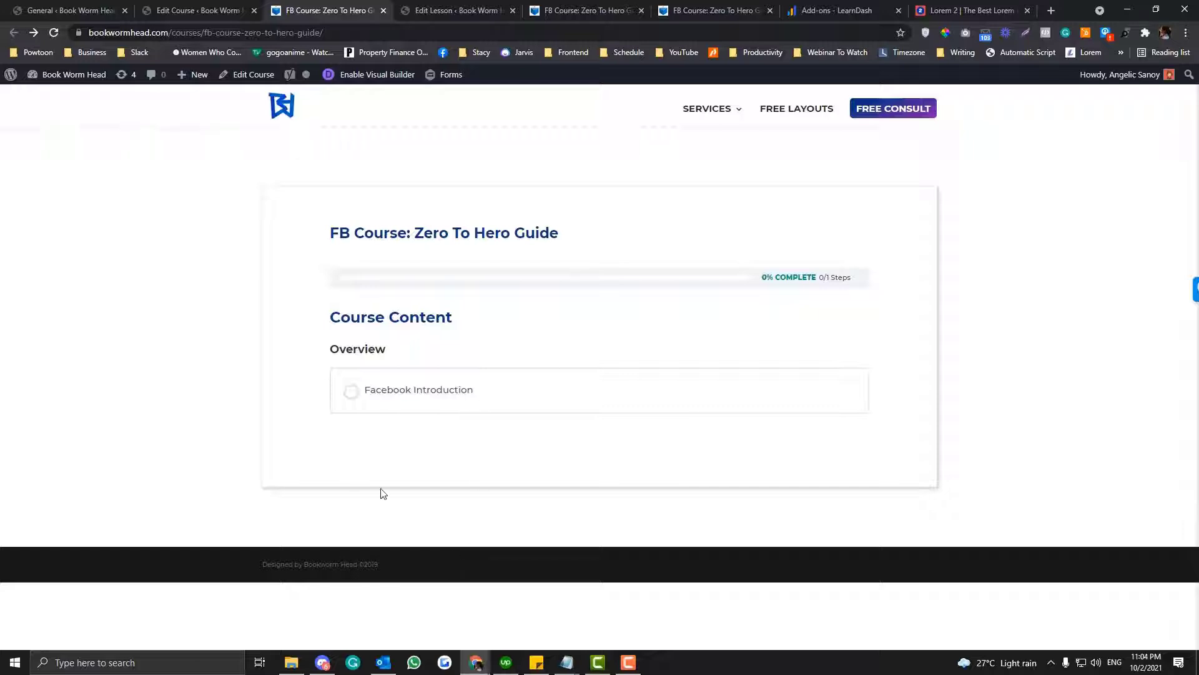
left_click(220, 7)
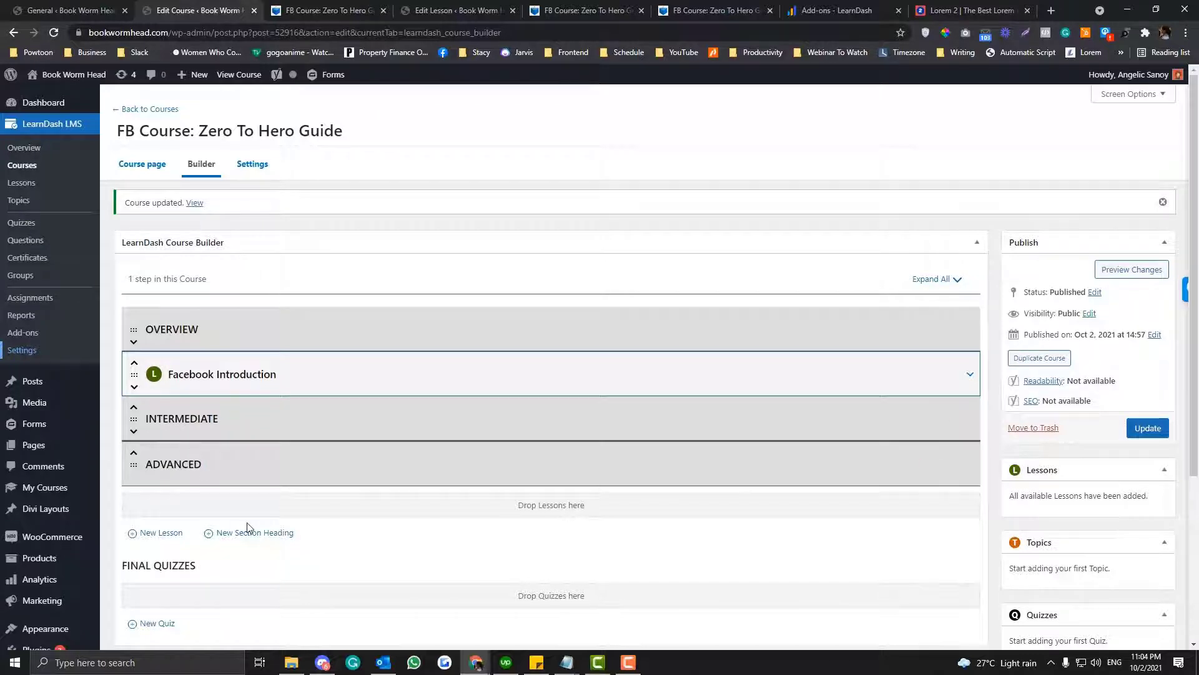
- Add a lesson titled Facebook Business Manager to the course and move it directly under the Intermediate heading
left_click(156, 534)
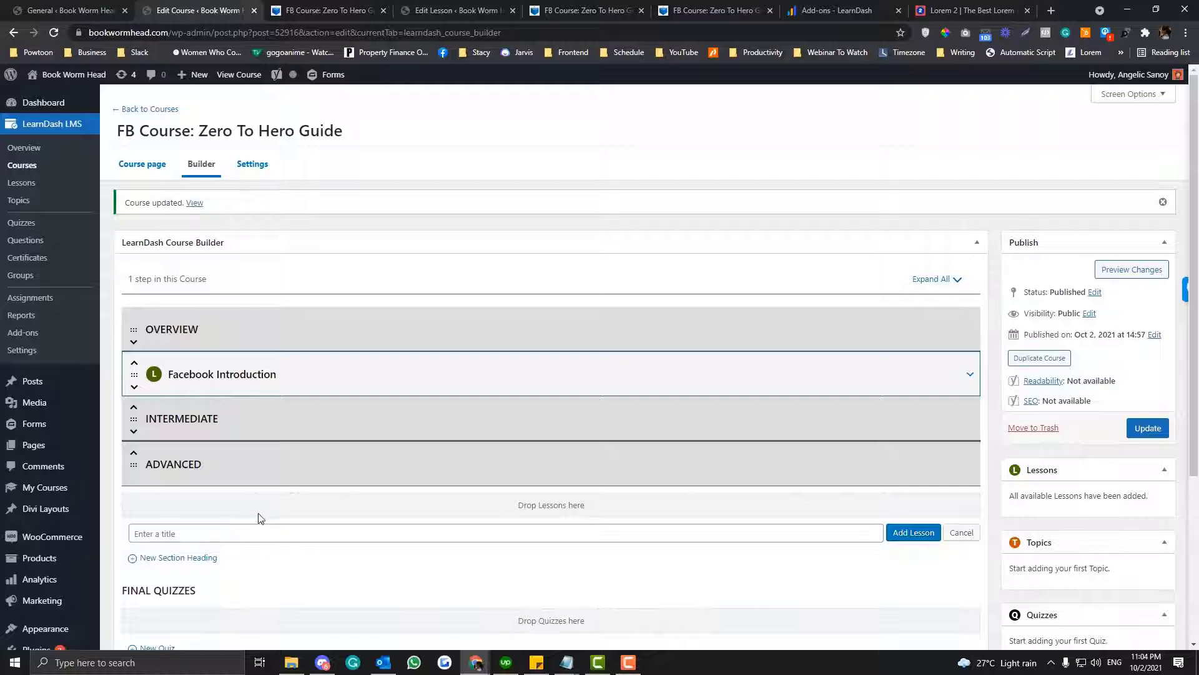
scroll(260, 518, "down", 1)
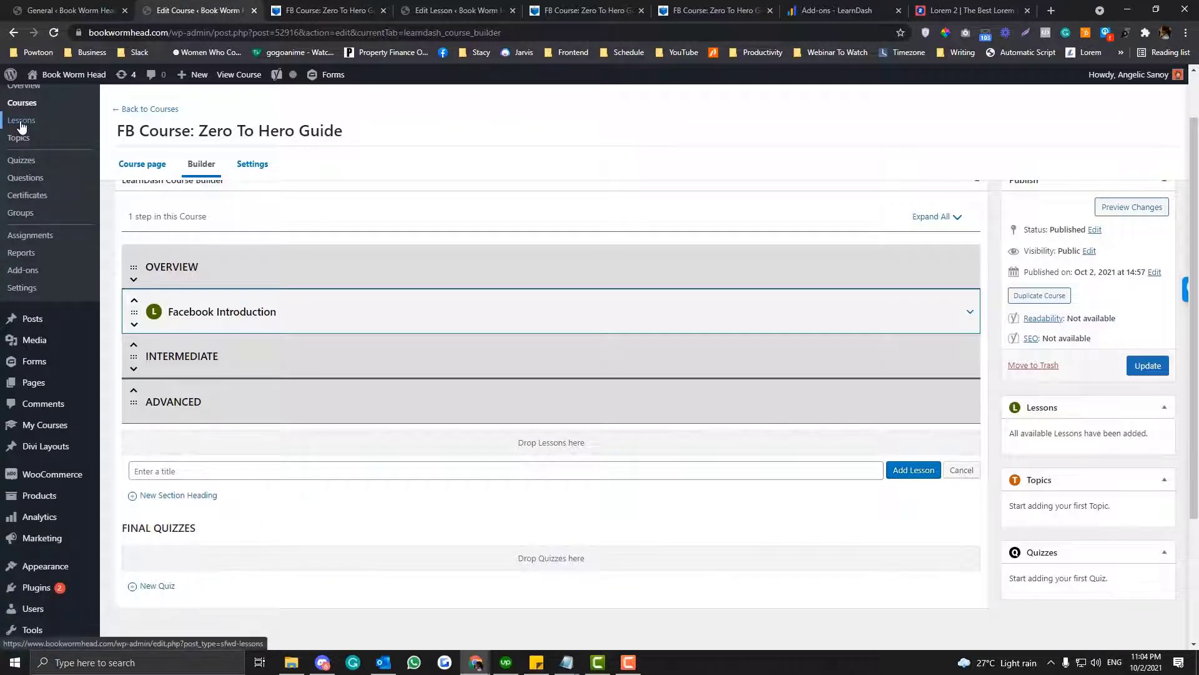
left_click(163, 472)
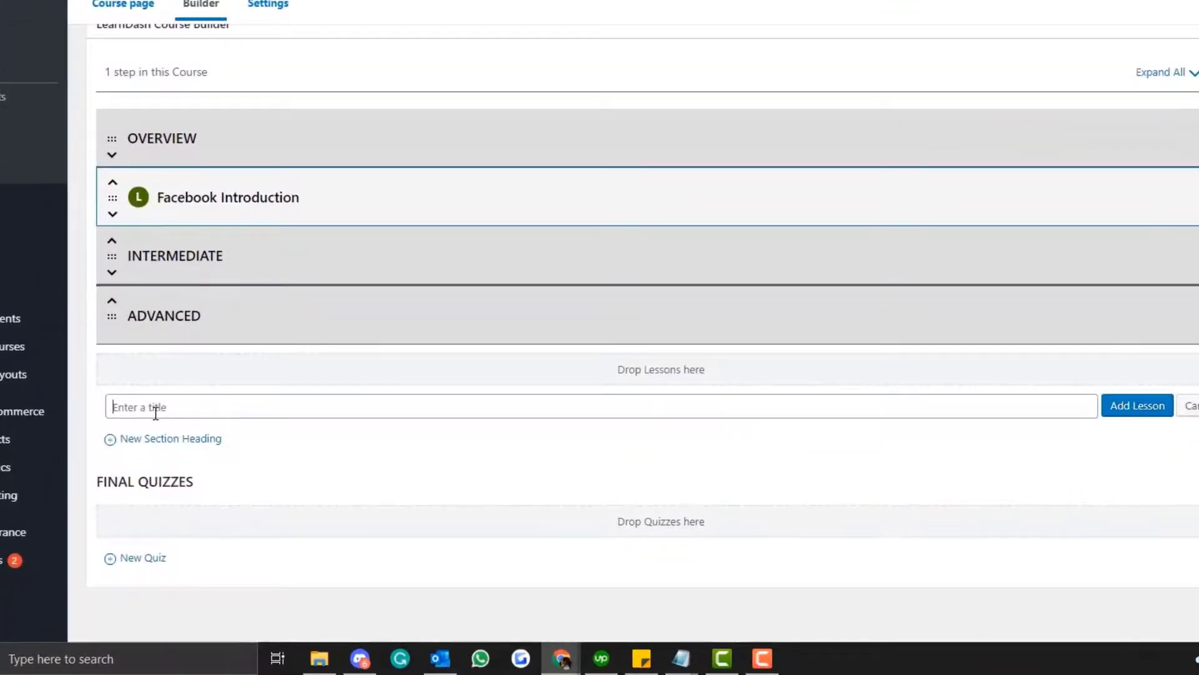
type("Facebook Business Manager")
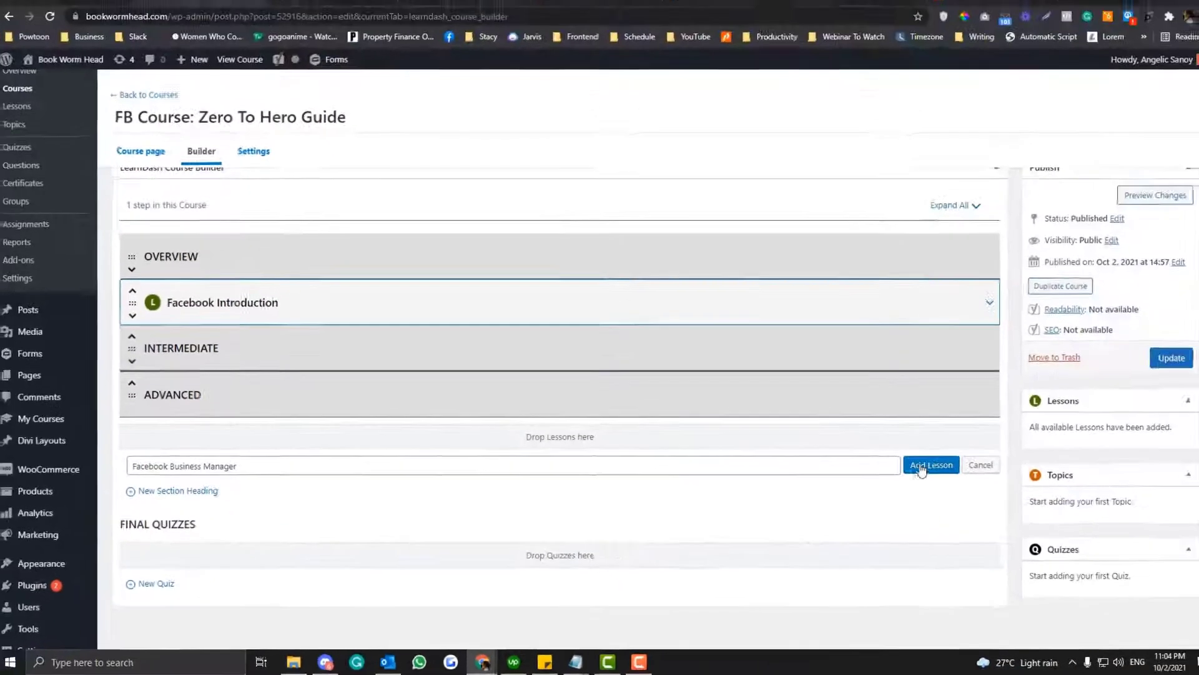
left_click(1118, 407)
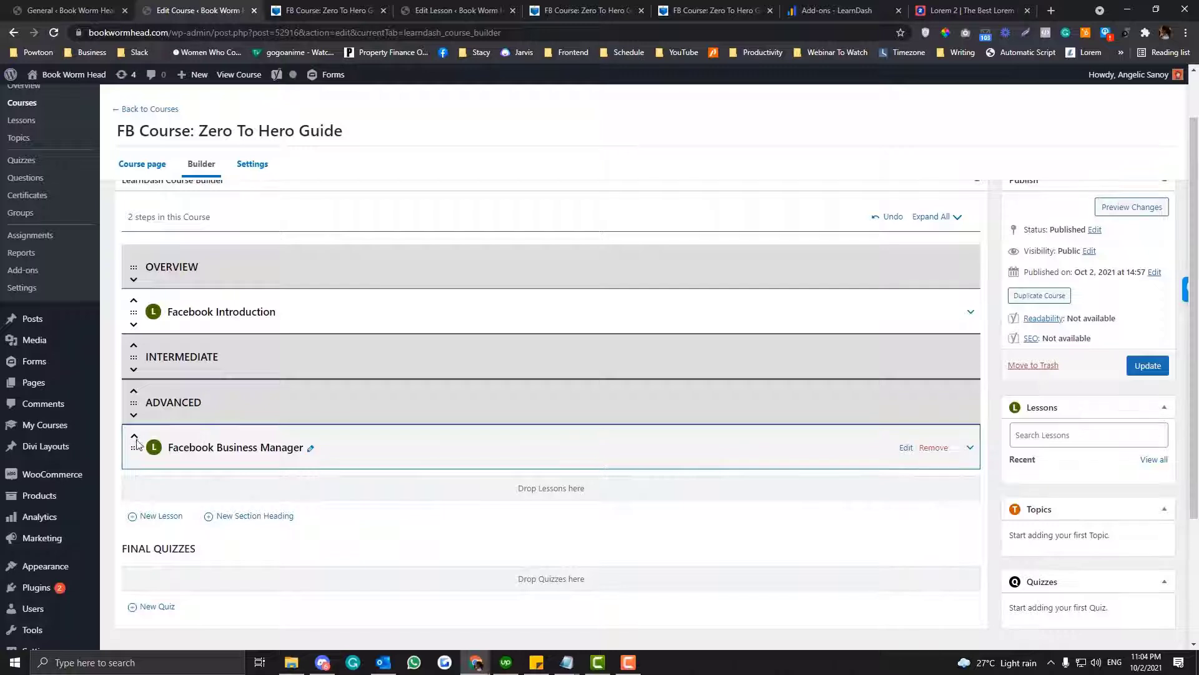
left_click(134, 437)
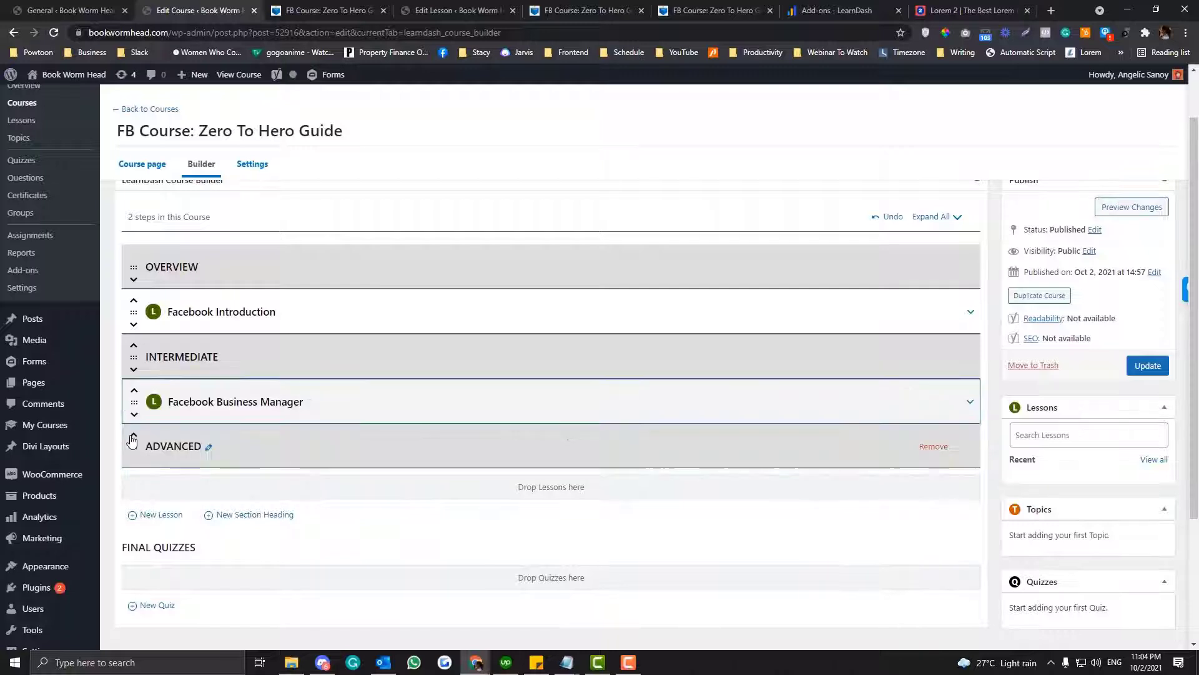
- Add a lesson titled Facebook Agregated Events under the Advanced heading
left_click(158, 519)
type("Fa")
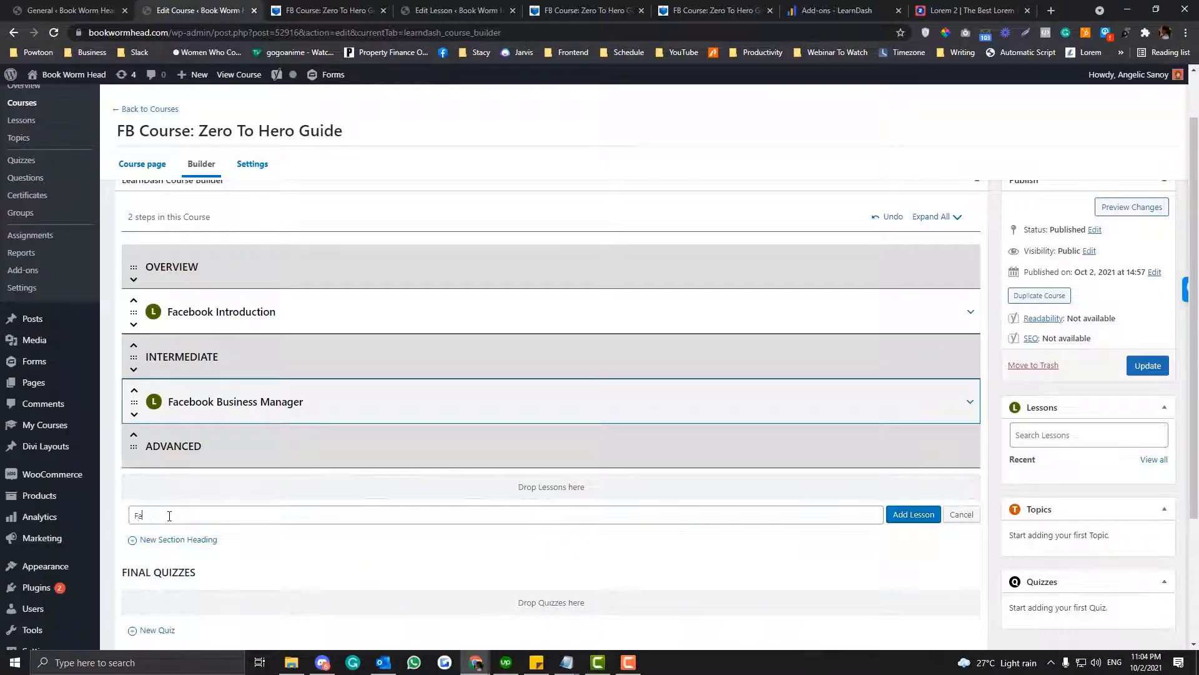
type("cebook Custom Ee")
key("ctrl+a")
type("F")
key("BackSpace")
left_click(903, 517)
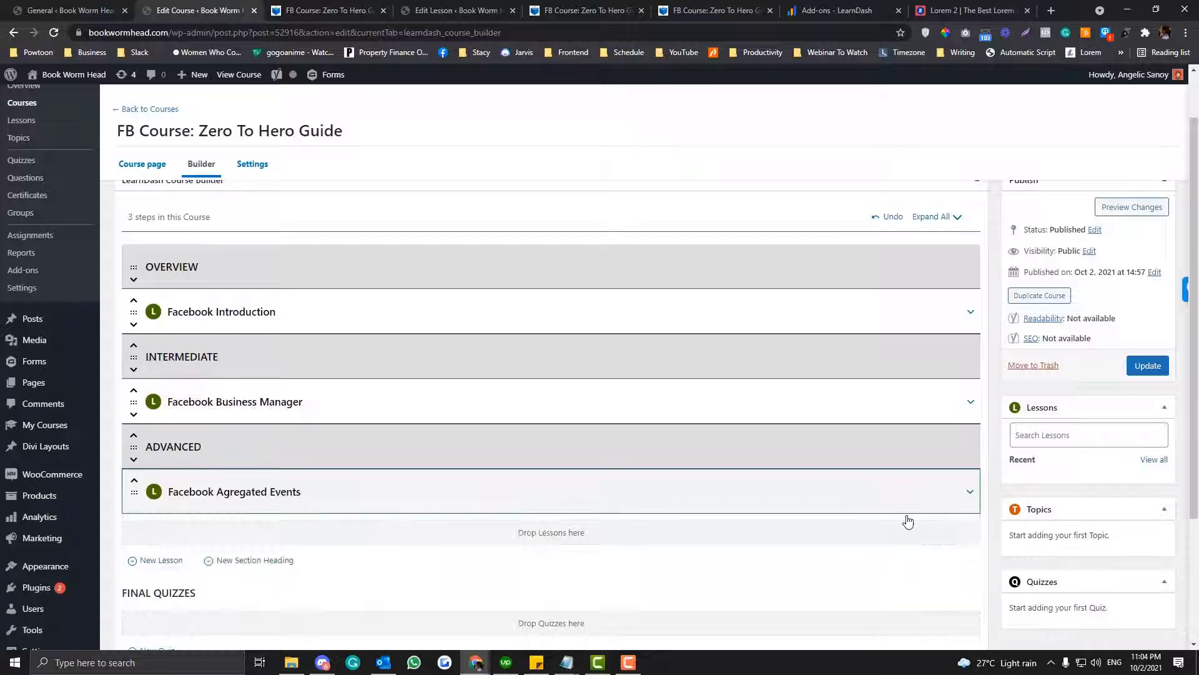
- Add a lesson titled Facebook Sandbox at the end of the Advanced section and update the course
left_click(158, 560)
type("Fa")
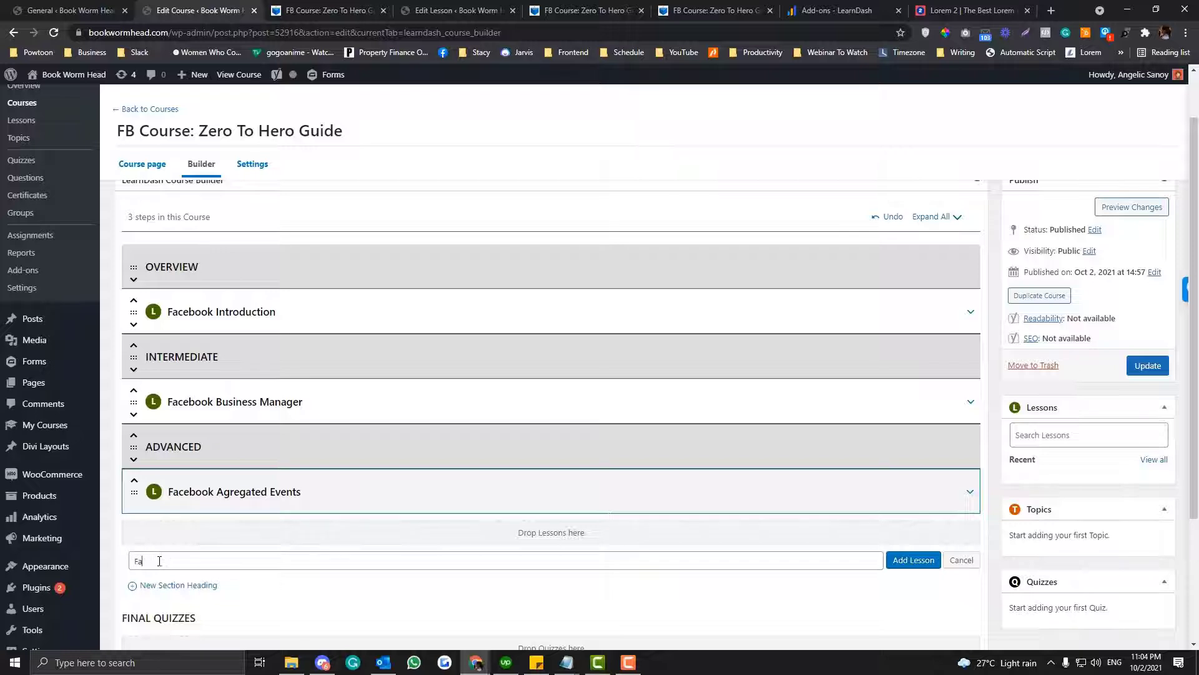
type("cebook Sandbox")
left_click(909, 561)
left_click(1148, 365)
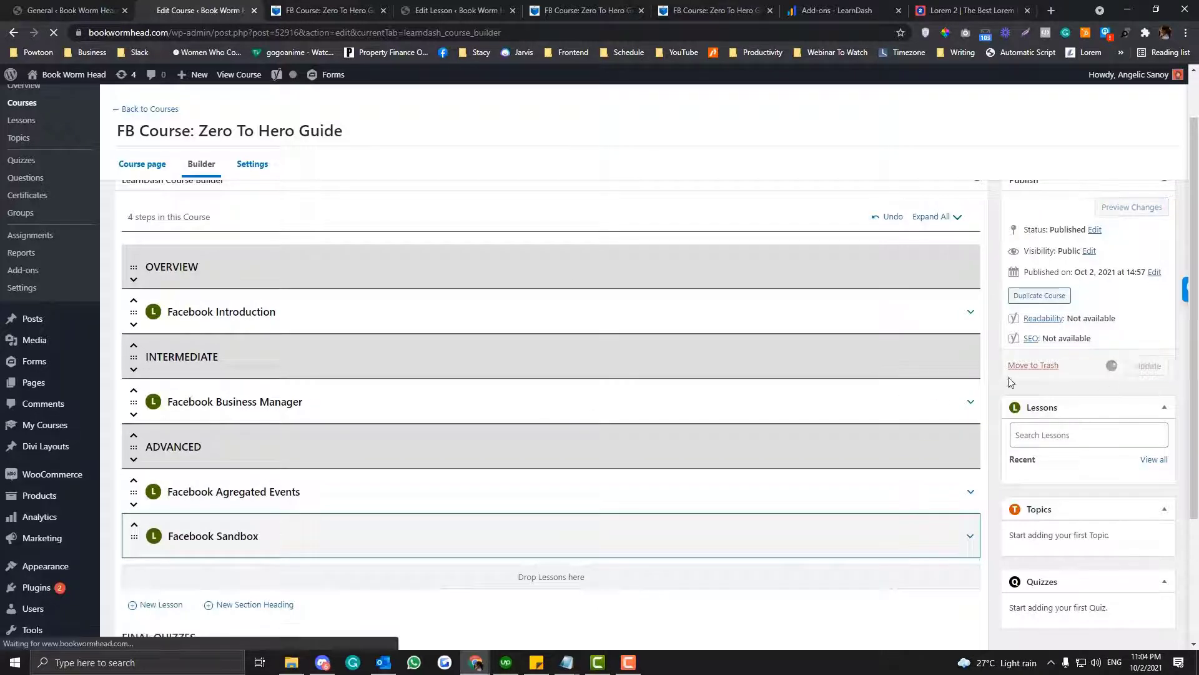
- Reload the front-end course page and review the lessons listed under Overview, Intermediate and Advanced
left_click(285, 14)
left_click(285, 27)
key("Return")
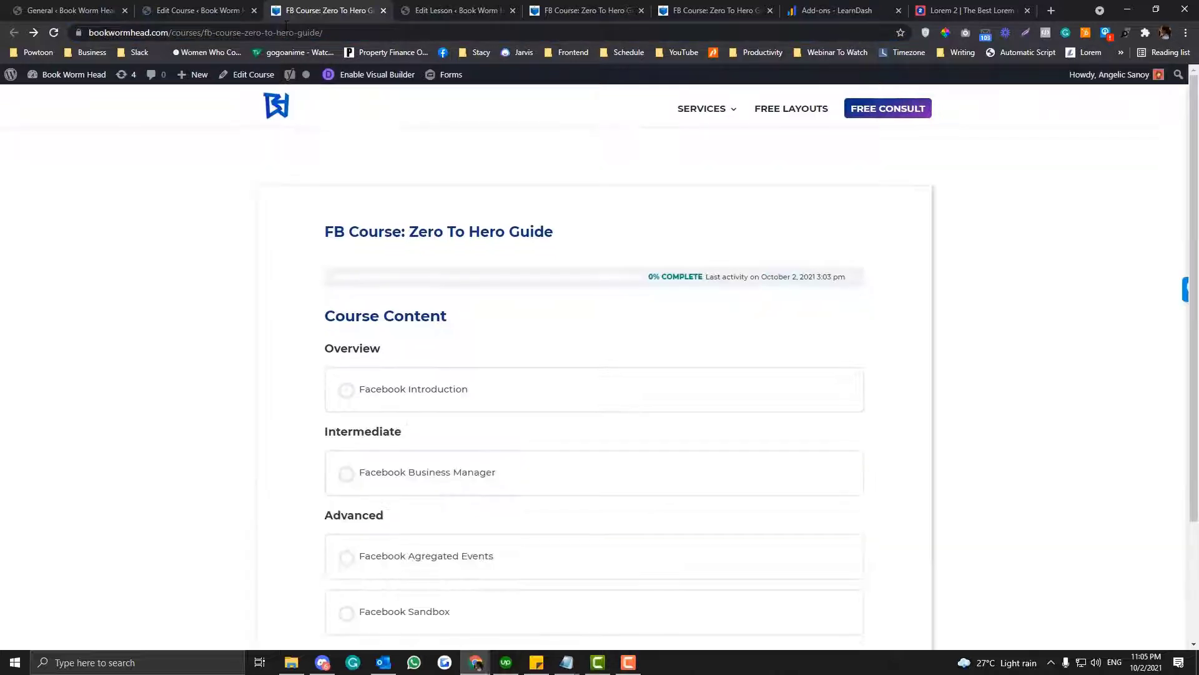
scroll(396, 525, "down", 3)
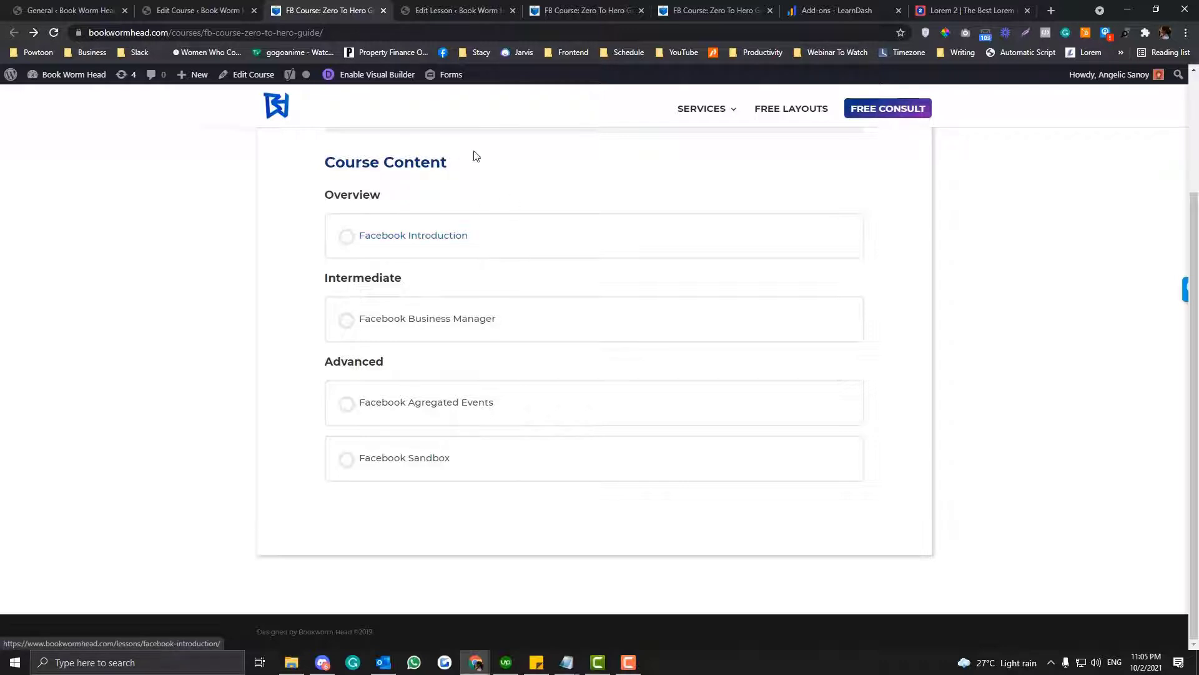
scroll(488, 462, "up", 3)
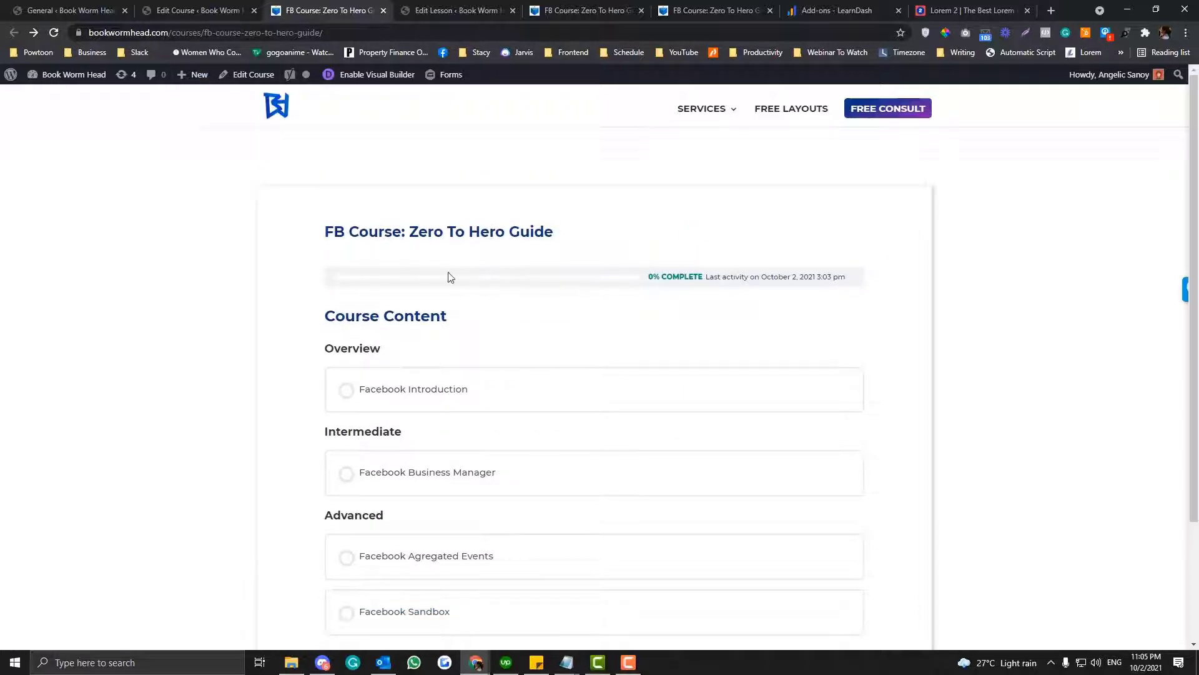
scroll(450, 277, "down", 2)
scroll(450, 274, "up", 2)
scroll(450, 275, "down", 2)
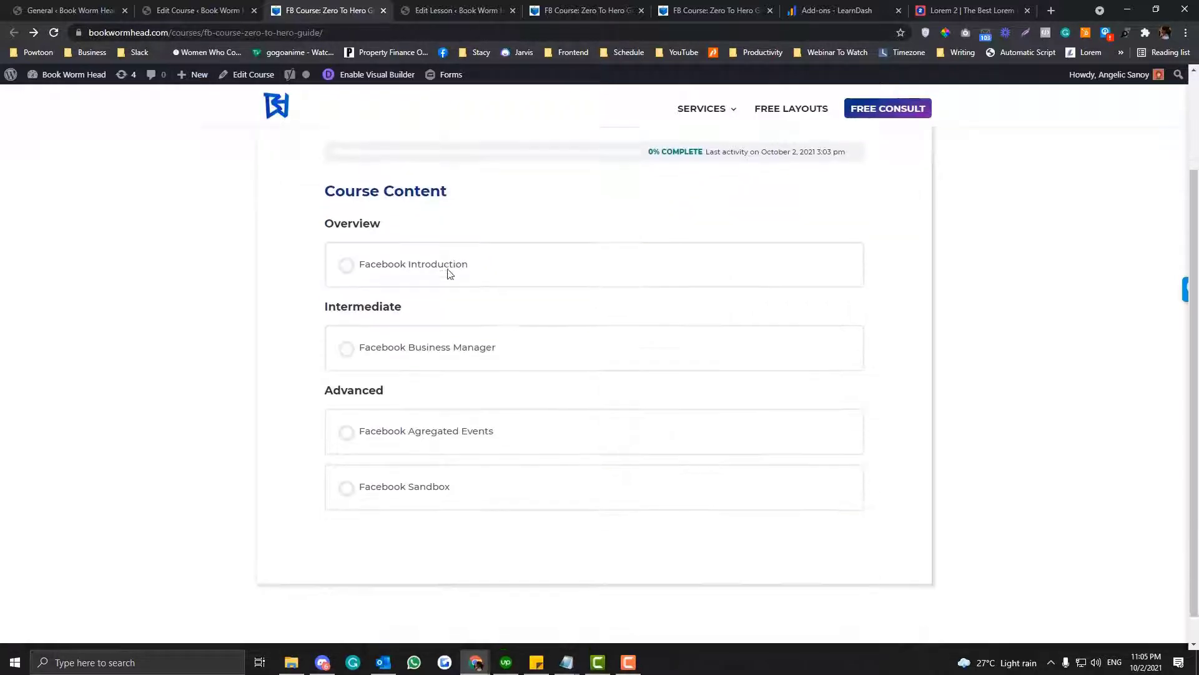
scroll(449, 275, "up", 2)
left_click(258, 37)
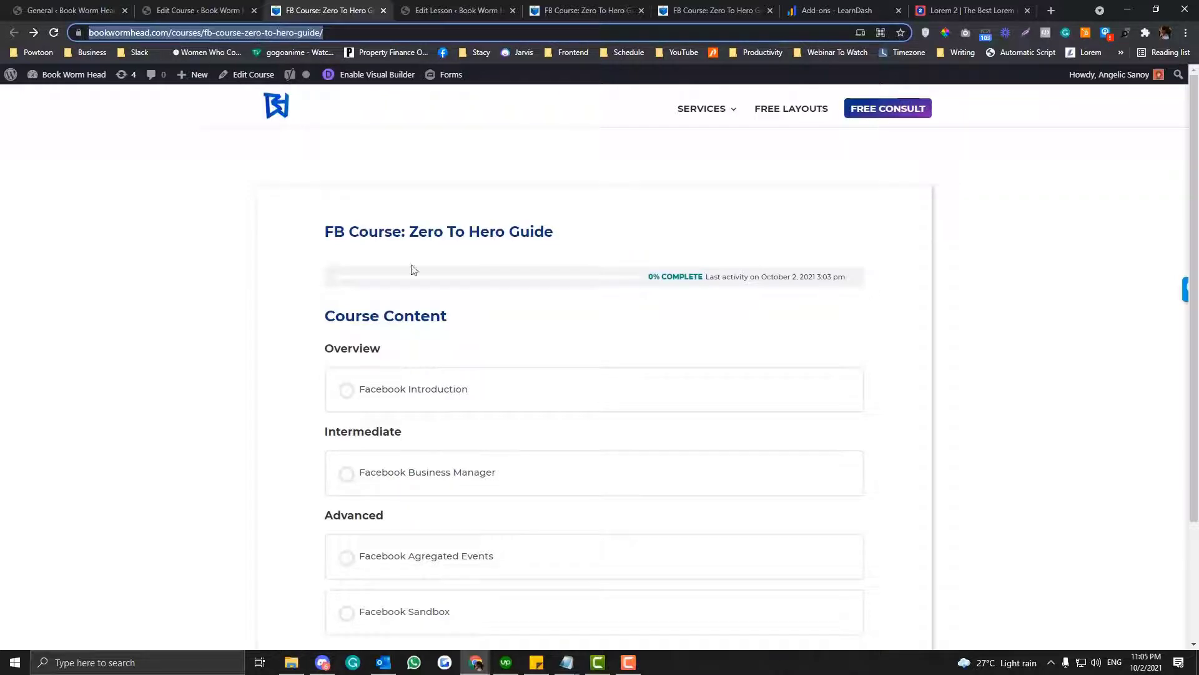
scroll(370, 303, "down", 2)
scroll(371, 300, "up", 2)
scroll(371, 305, "down", 1)
scroll(370, 305, "up", 1)
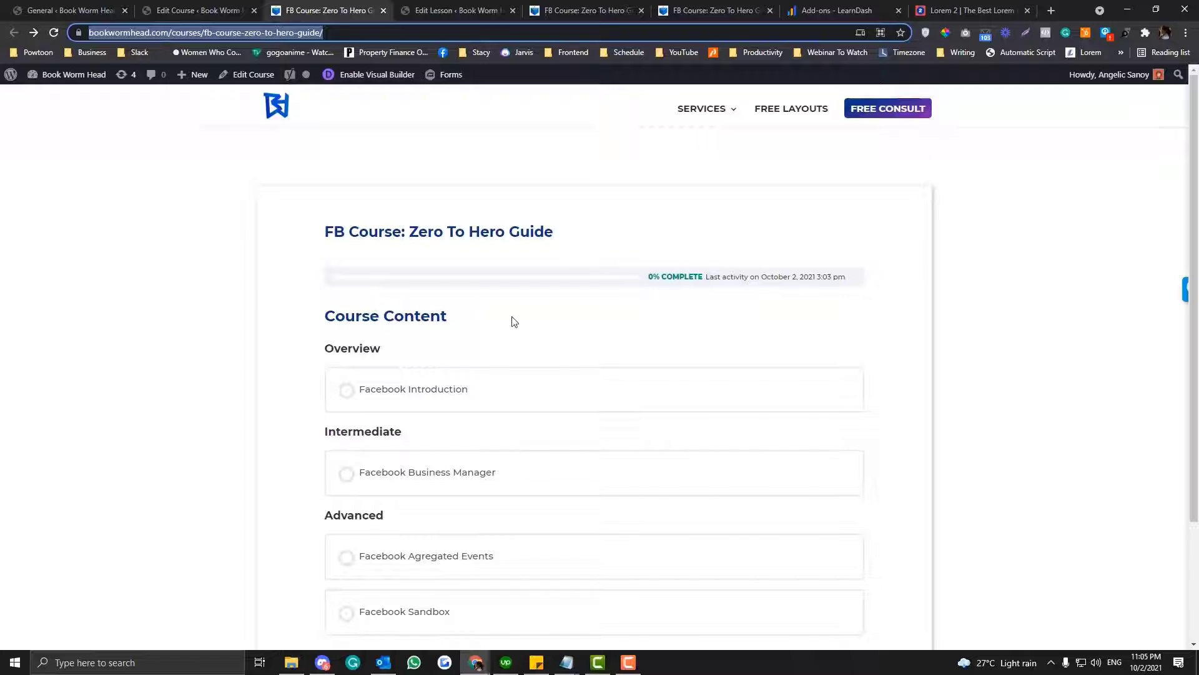
- From the course editing page, create a new My Courses post titled "Facebook: Zero To Hero" in a new tab and publish it
left_click(219, 16)
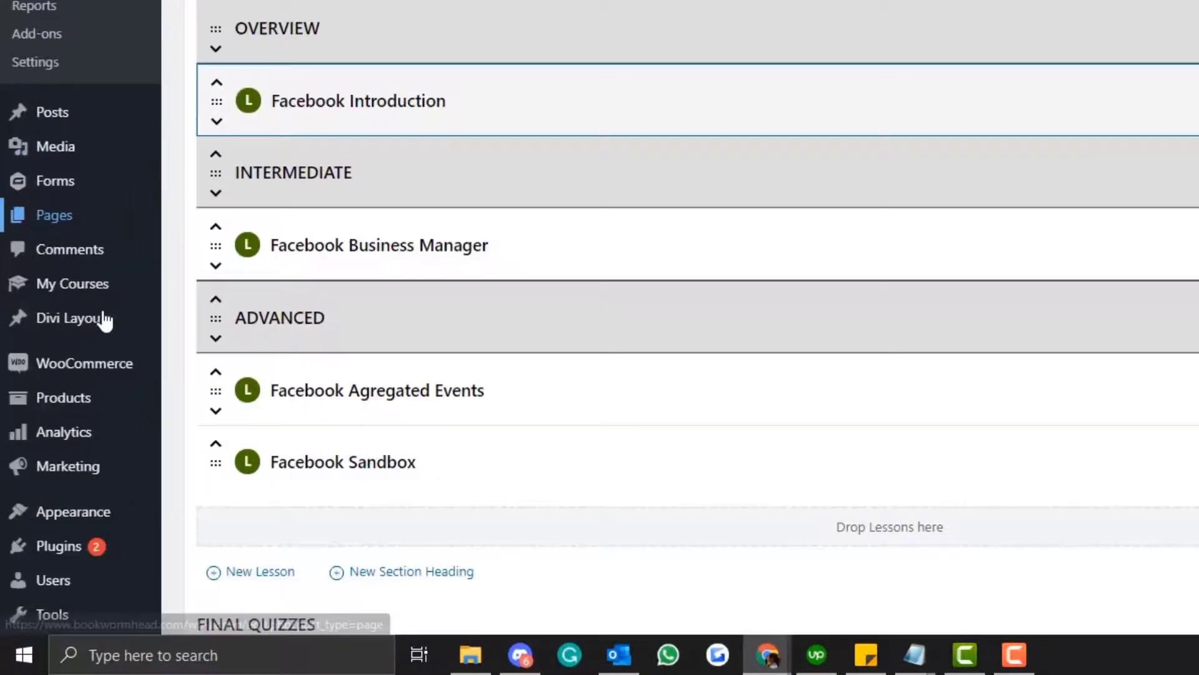
mouse_move(97, 278)
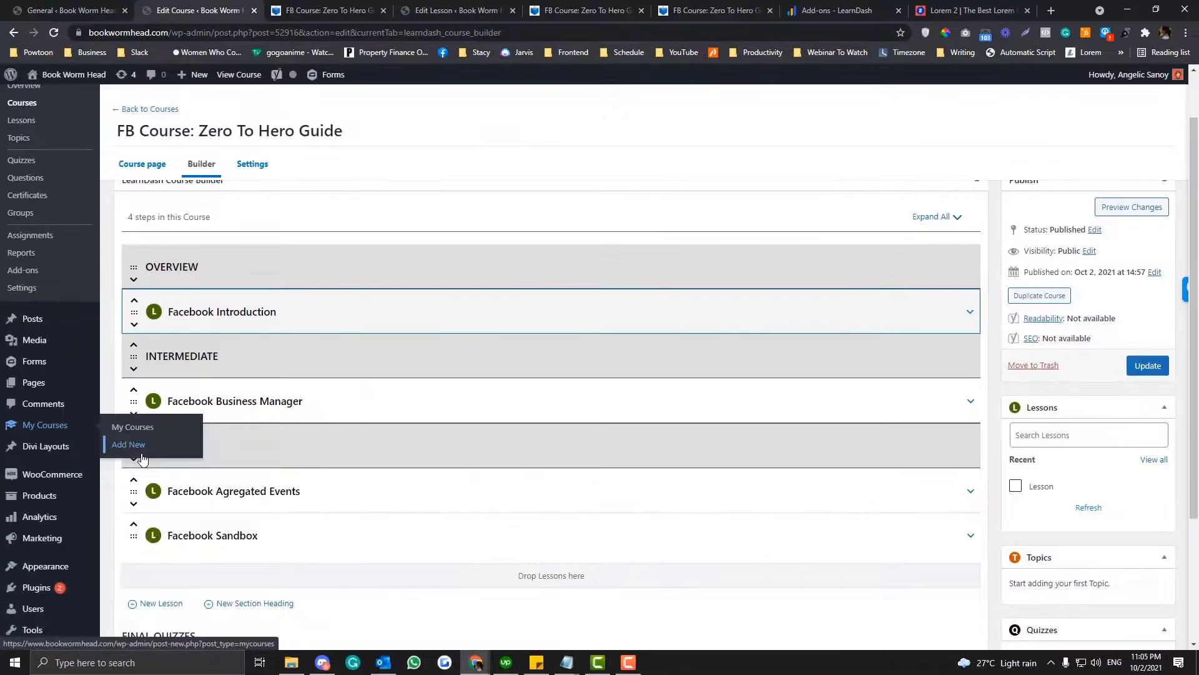
left_click(153, 385)
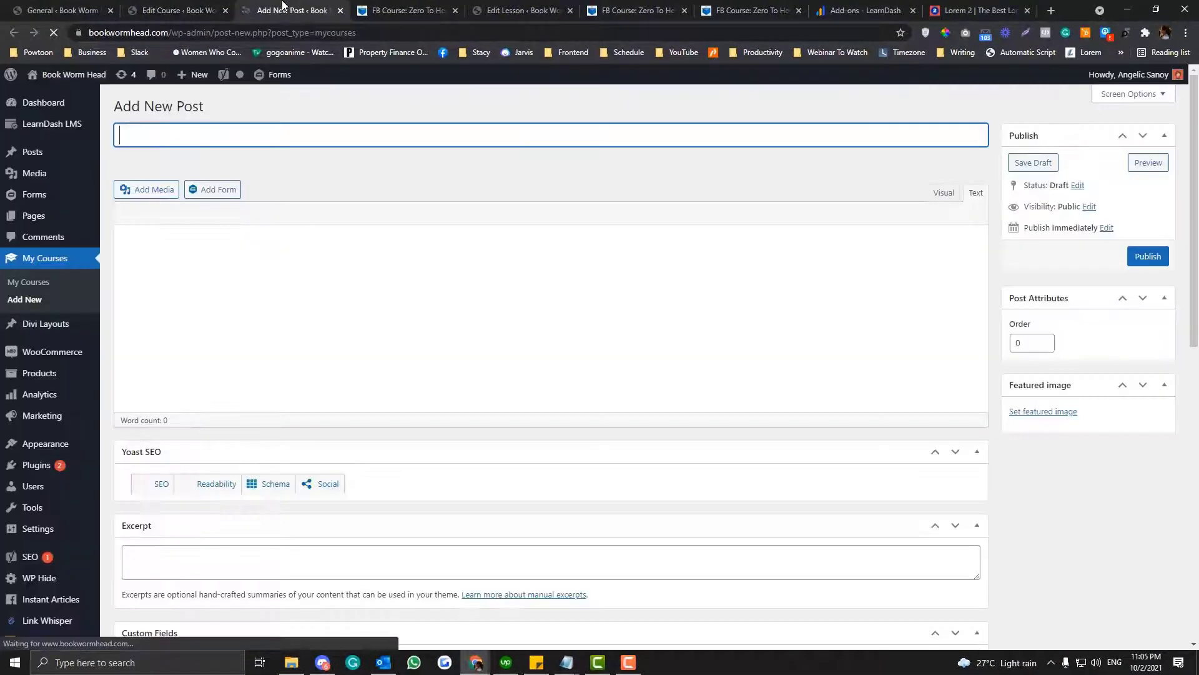
type("Facebook")
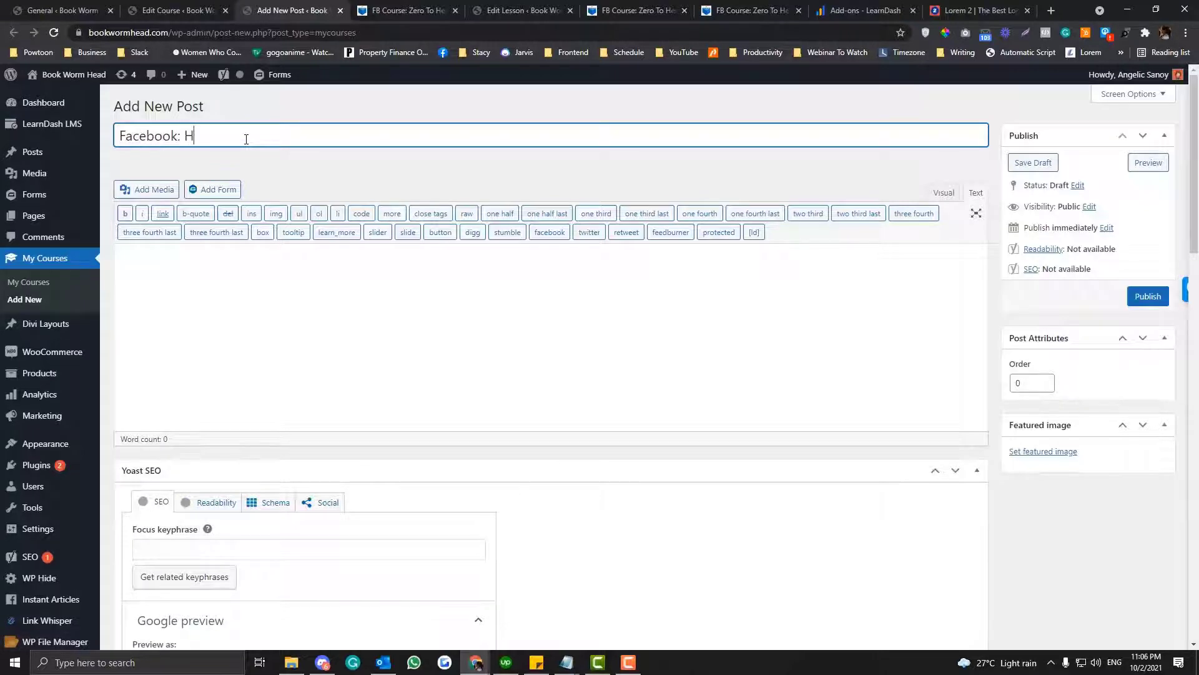
type(": Zero To Hero")
key("ctrl+a")
left_click(1148, 297)
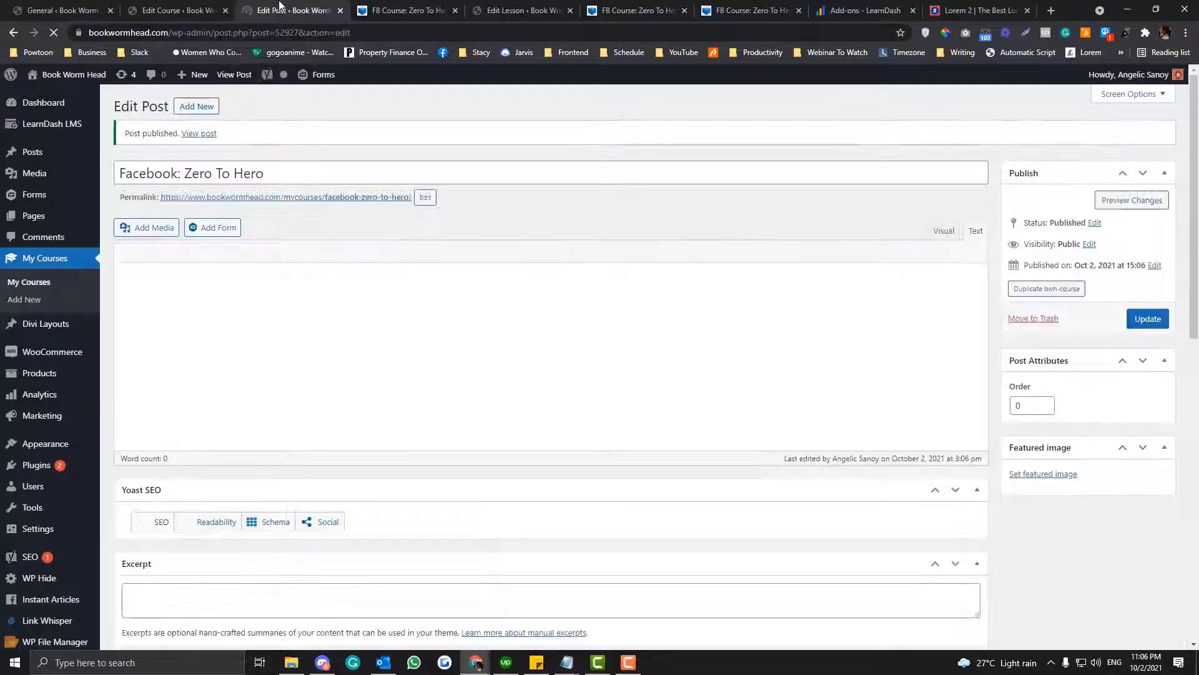
- Open the Divi Theme Options in a new tab and switch to it
scroll(22, 570, "down", 2)
mouse_move(30, 610)
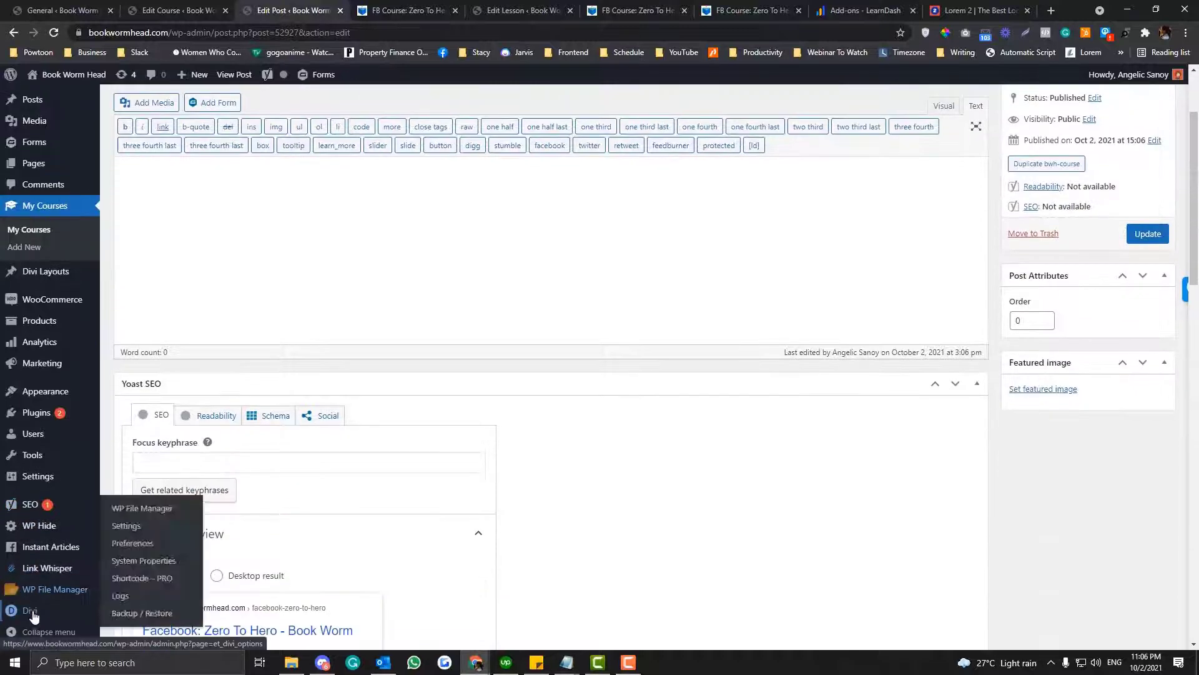
right_click(141, 525)
left_click(217, 386)
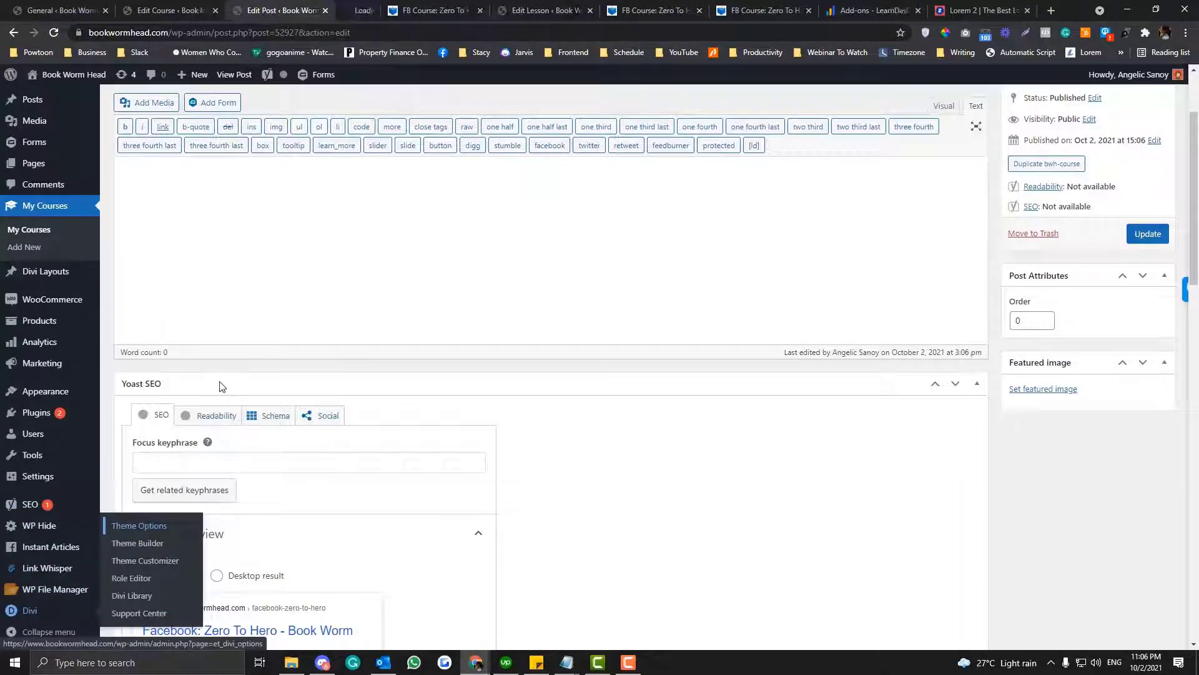
scroll(251, 294, "up", 3)
left_click(391, 8)
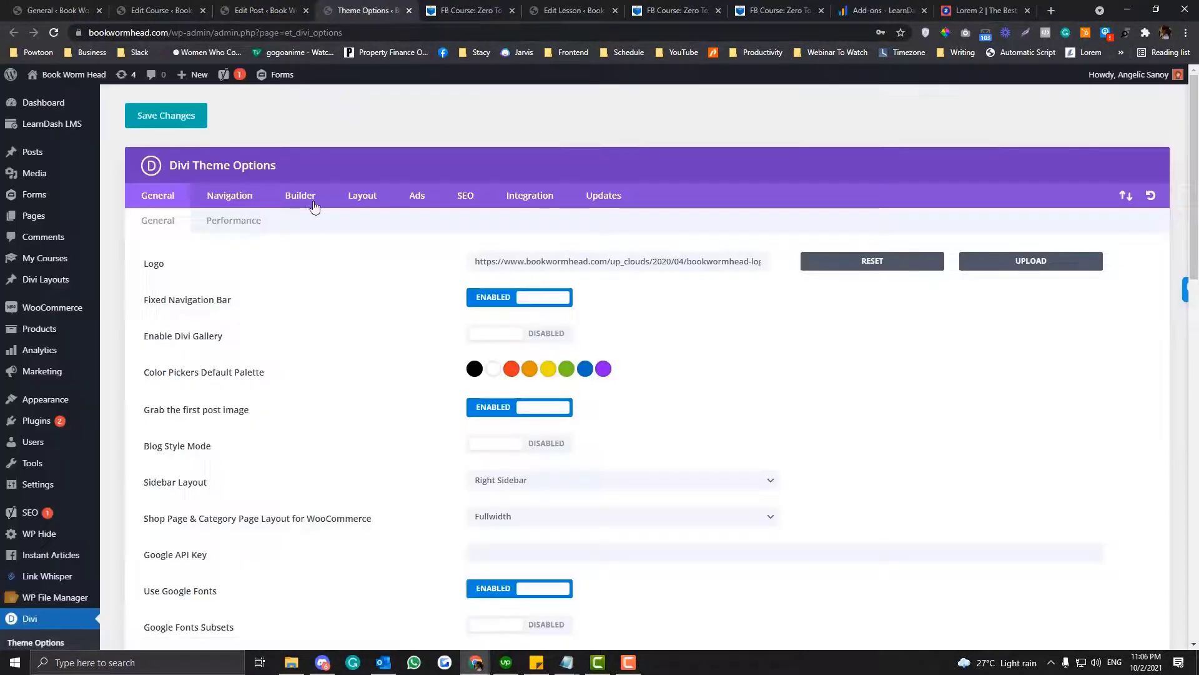
- Find the Divi Builder post type integration settings, enable the builder for My Courses, and save the changes
left_click(299, 195)
left_click(292, 222)
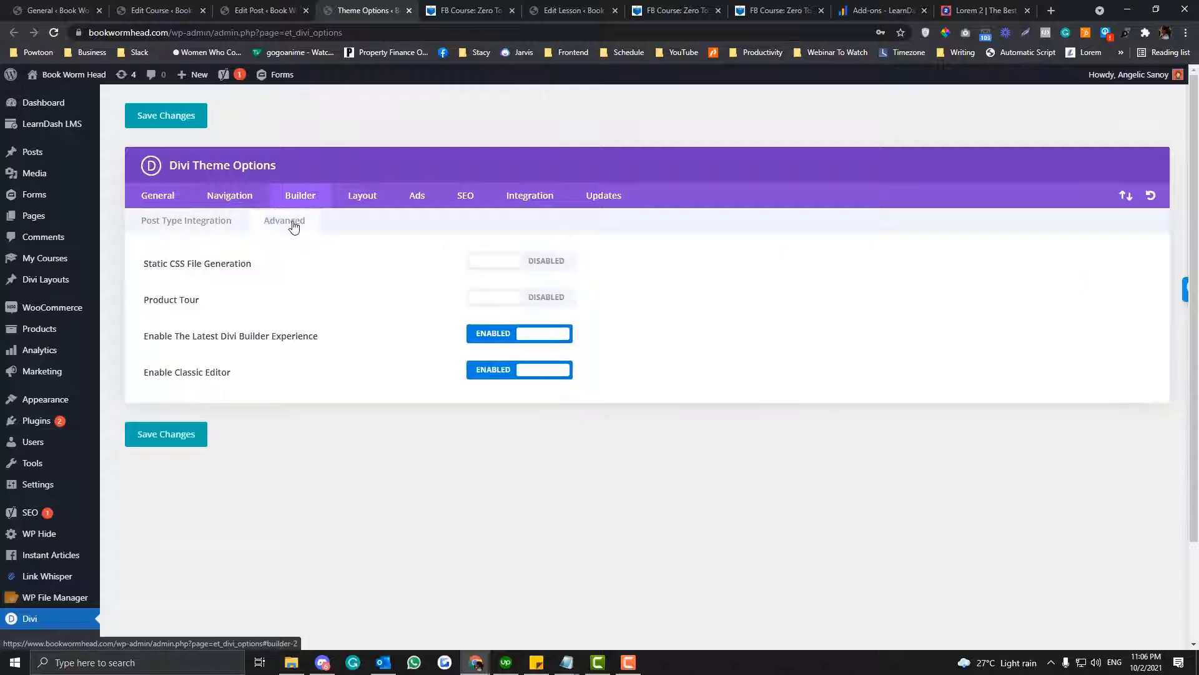
left_click(239, 197)
left_click(299, 199)
left_click(243, 198)
left_click(312, 224)
left_click(362, 196)
left_click(394, 224)
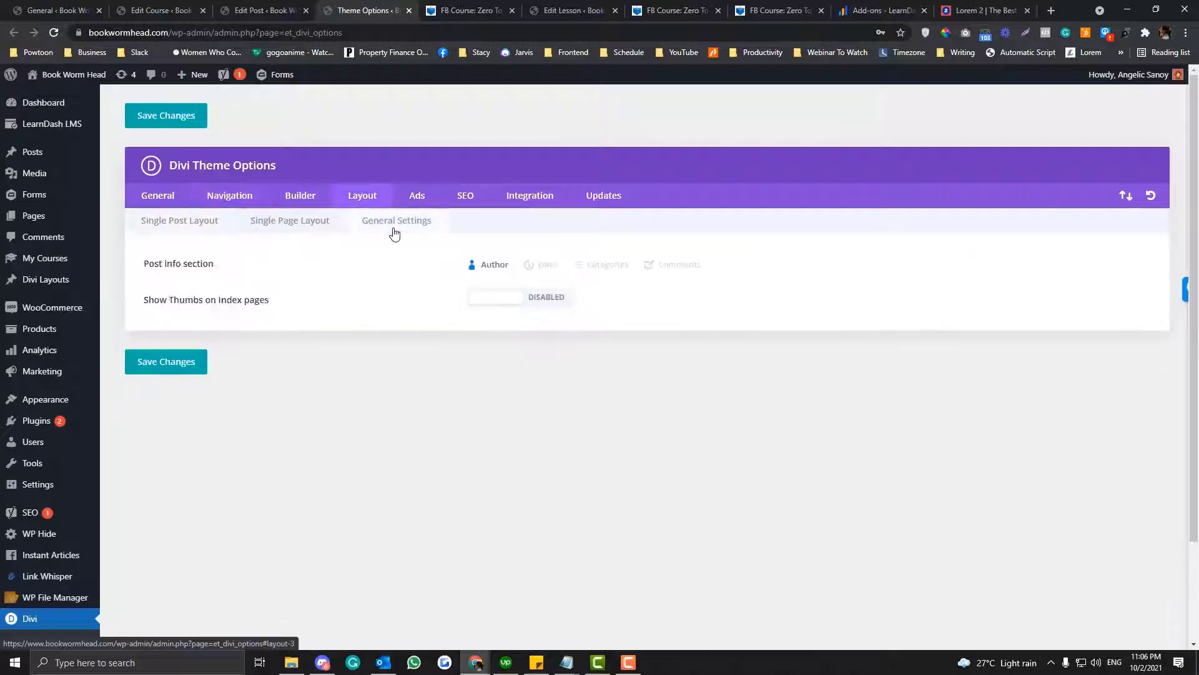
left_click(302, 199)
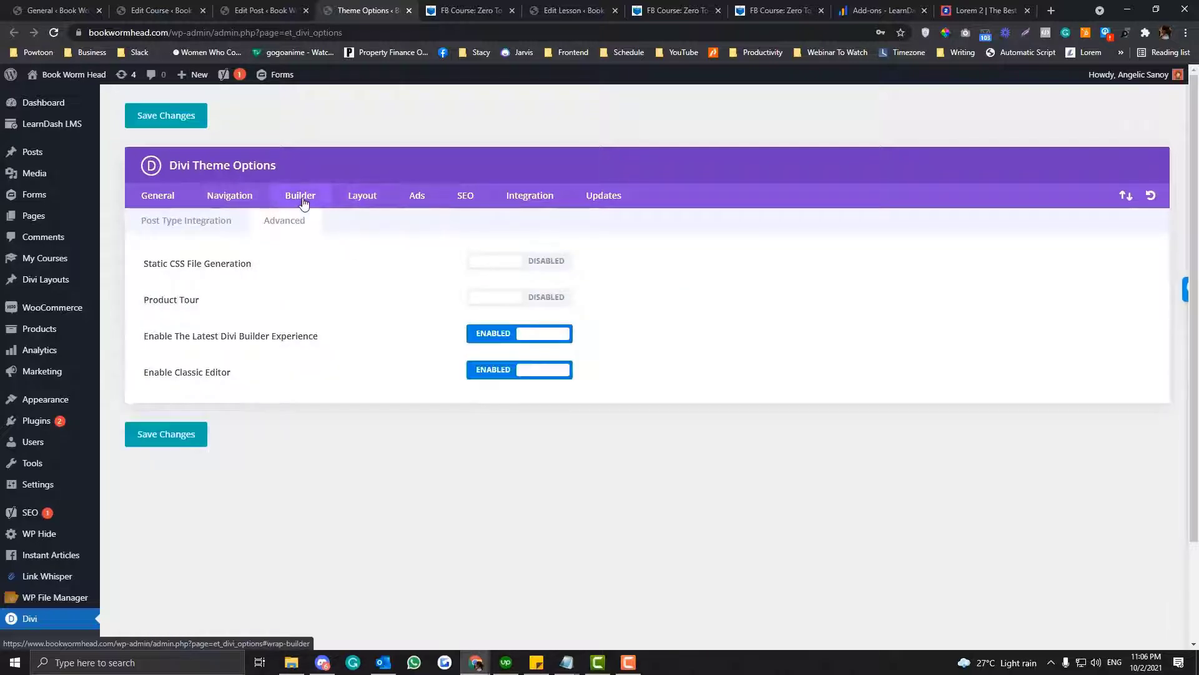
left_click(202, 222)
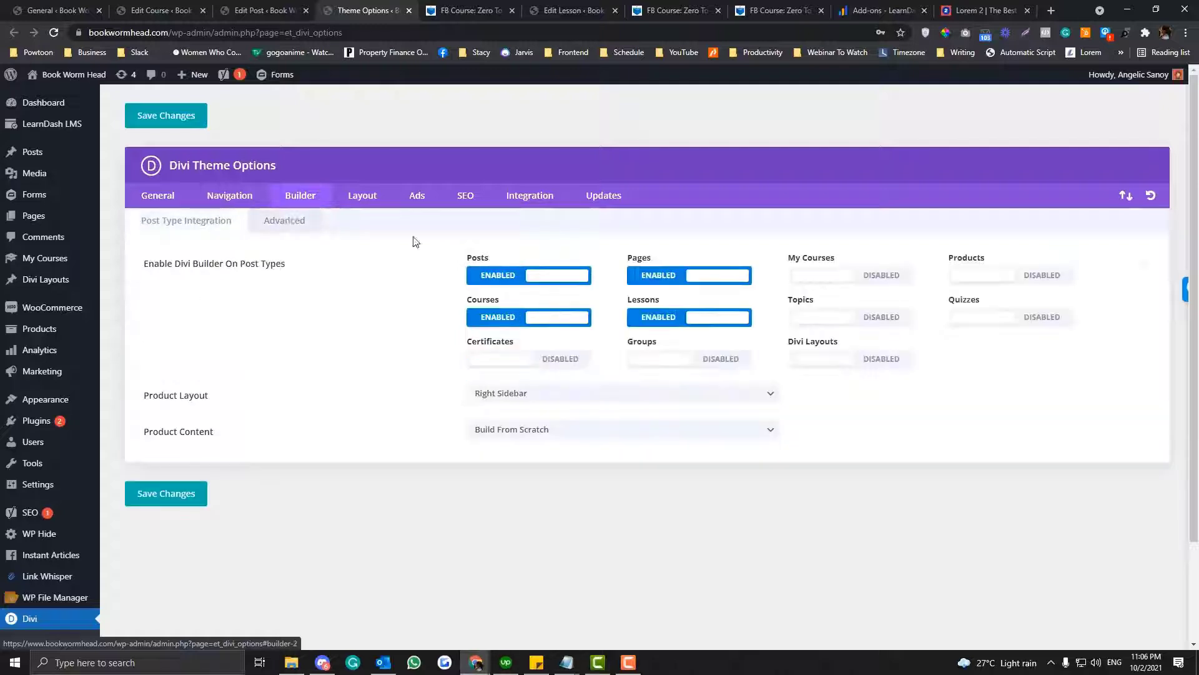
left_click(886, 279)
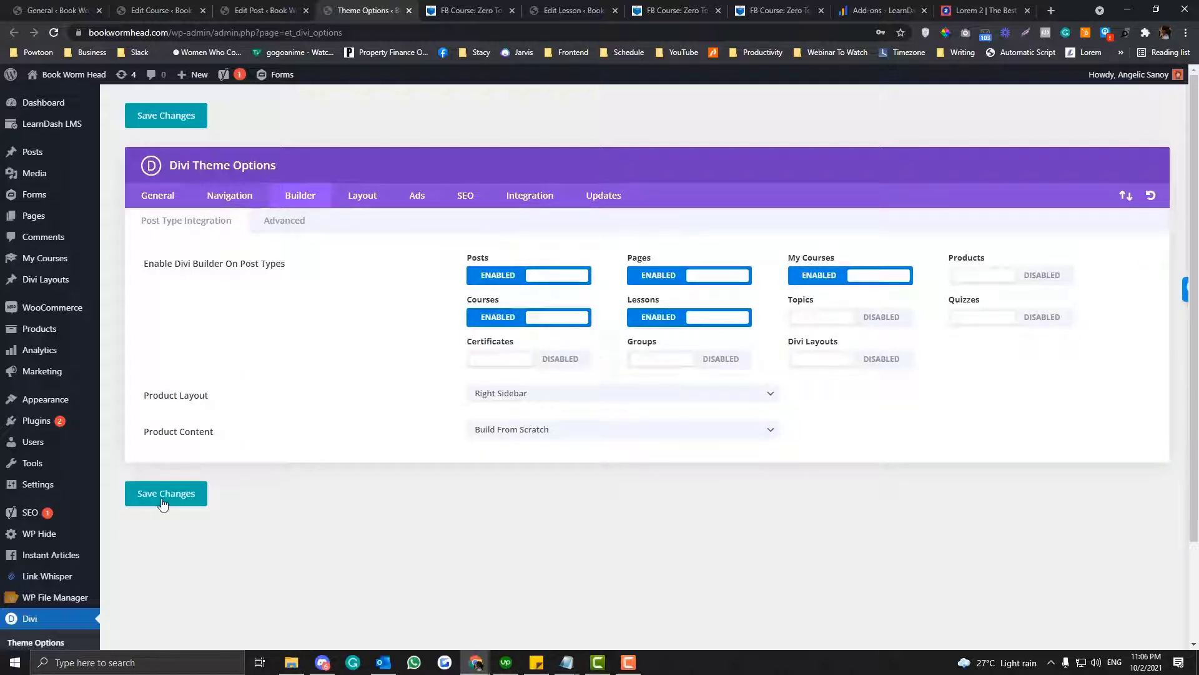
- Reload the Facebook: Zero To Hero post editor, switch the post to the Divi Builder, and update it
left_click(267, 10)
left_click(269, 33)
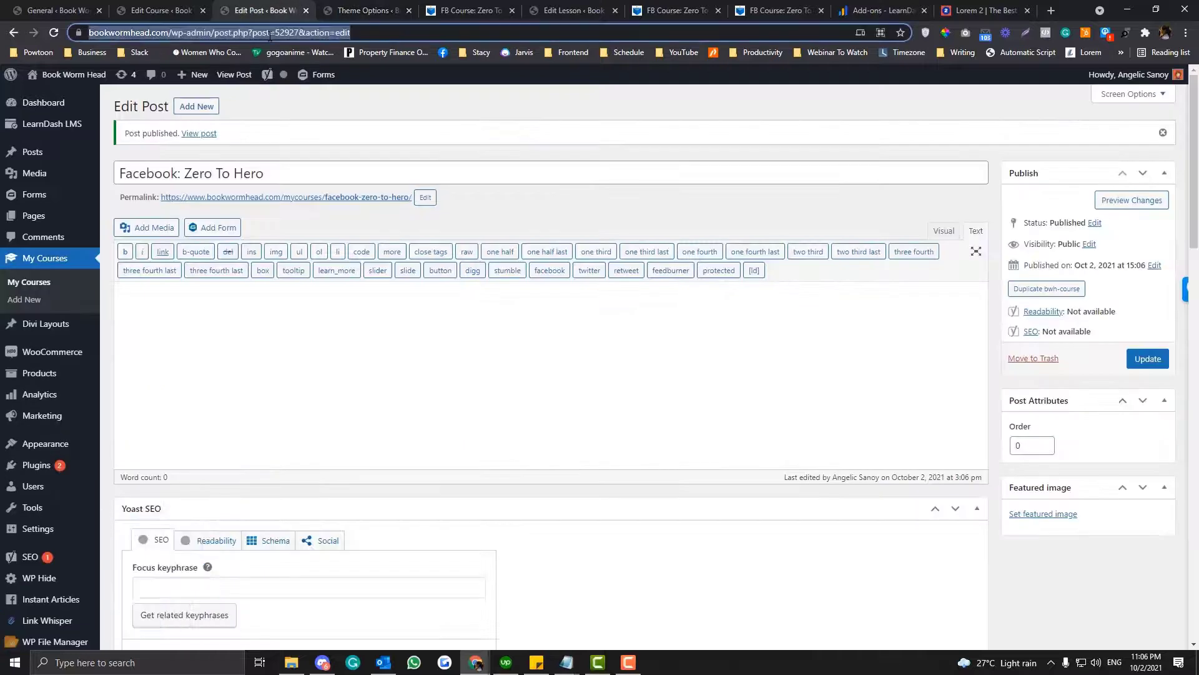
key("Return")
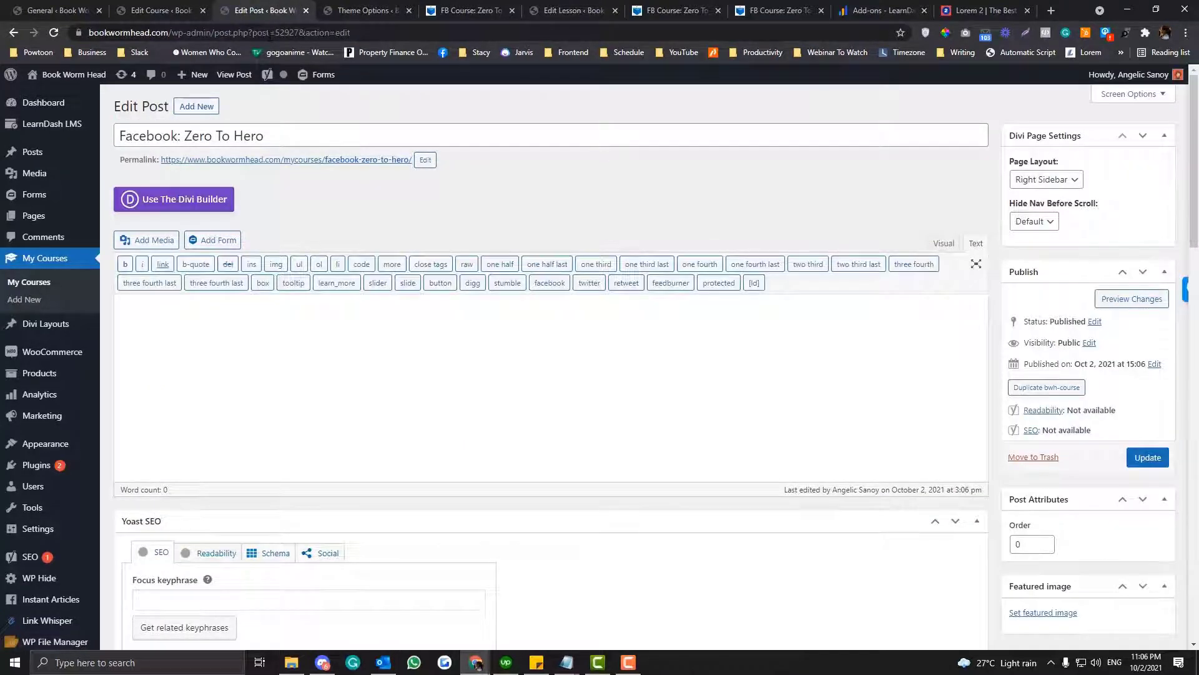
left_click(185, 204)
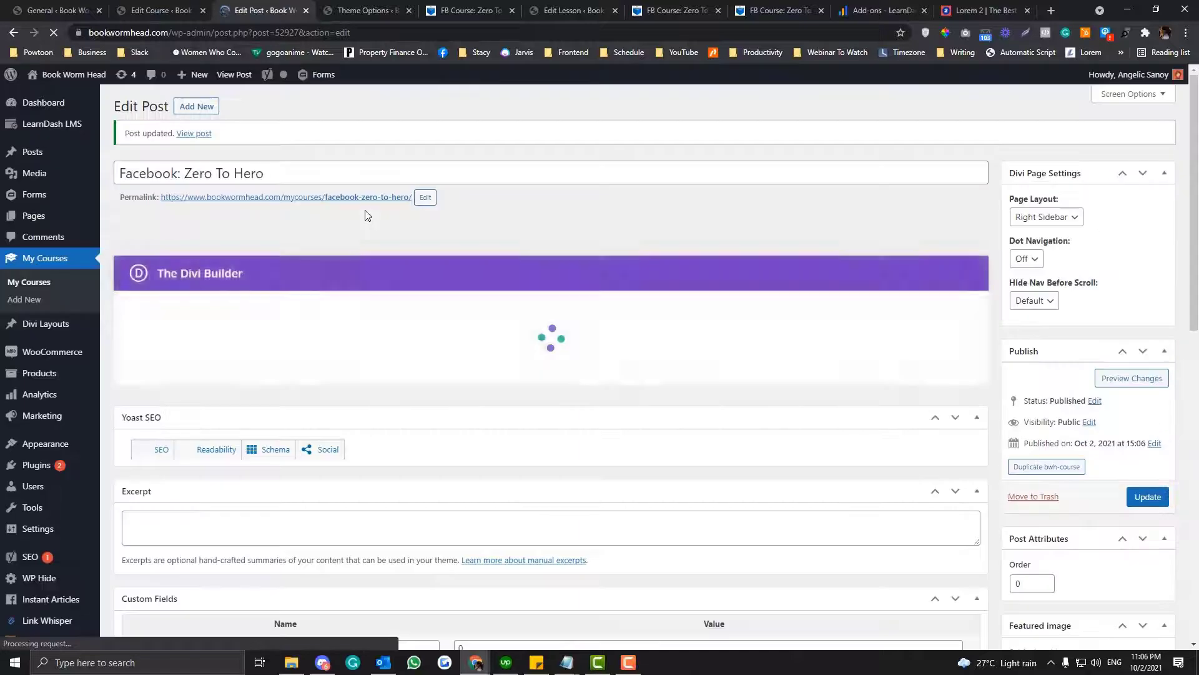
- View the updated Facebook: Zero To Hero post's front-end page in a new tab
right_click(195, 138)
left_click(237, 146)
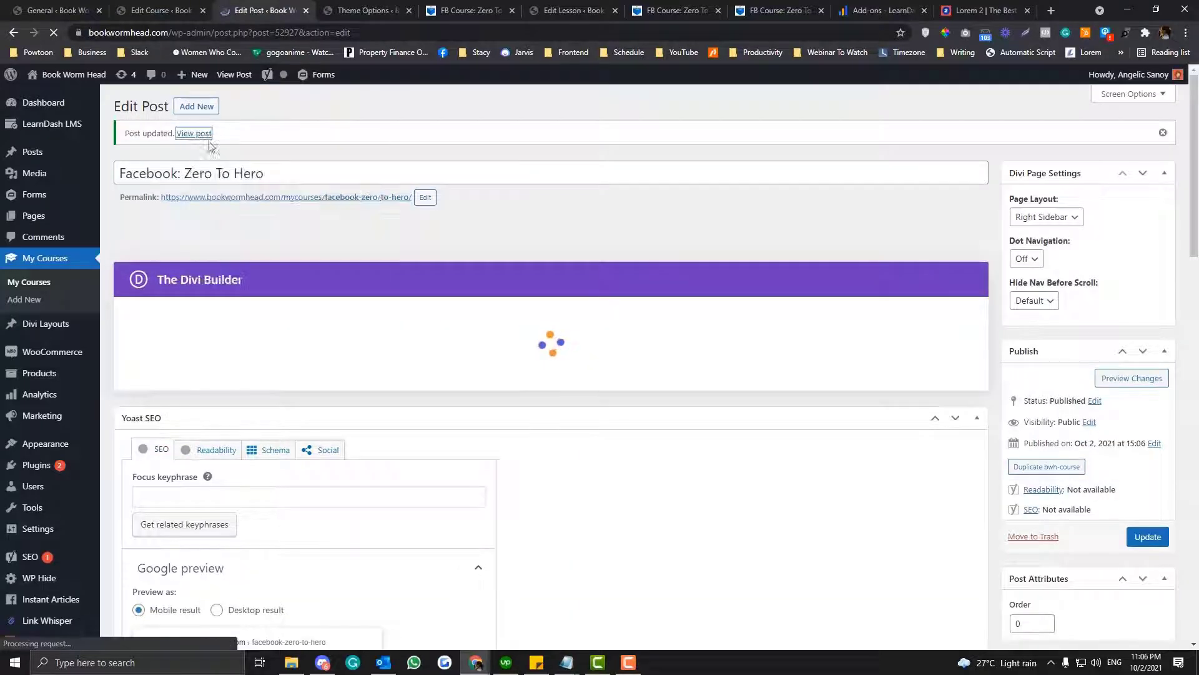
left_click(356, 7)
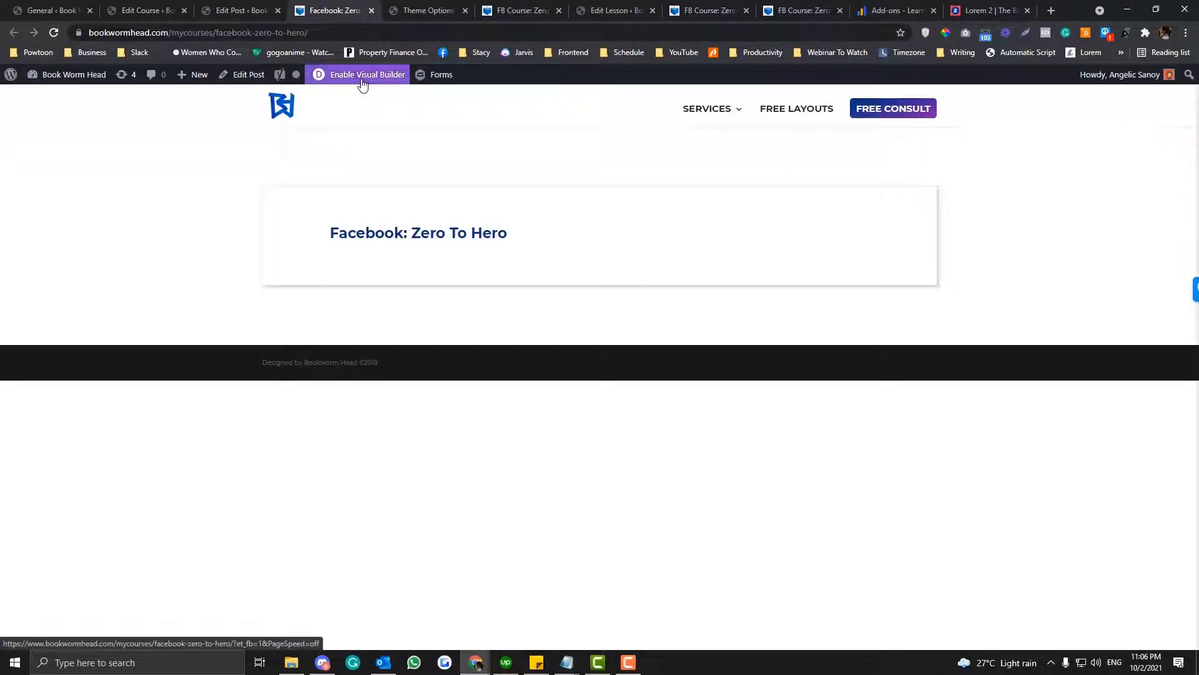
- Open the Facebook: Zero To Hero page in the Visual Builder and search the premade layouts for "course"
left_click(361, 80)
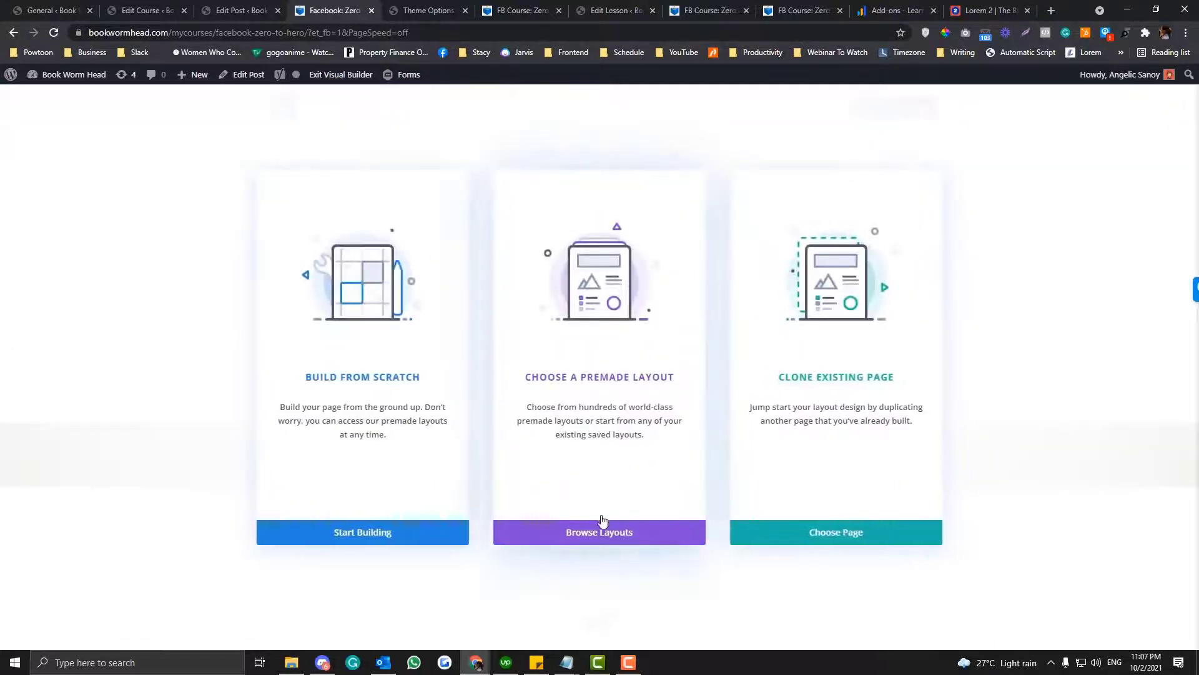
left_click(612, 533)
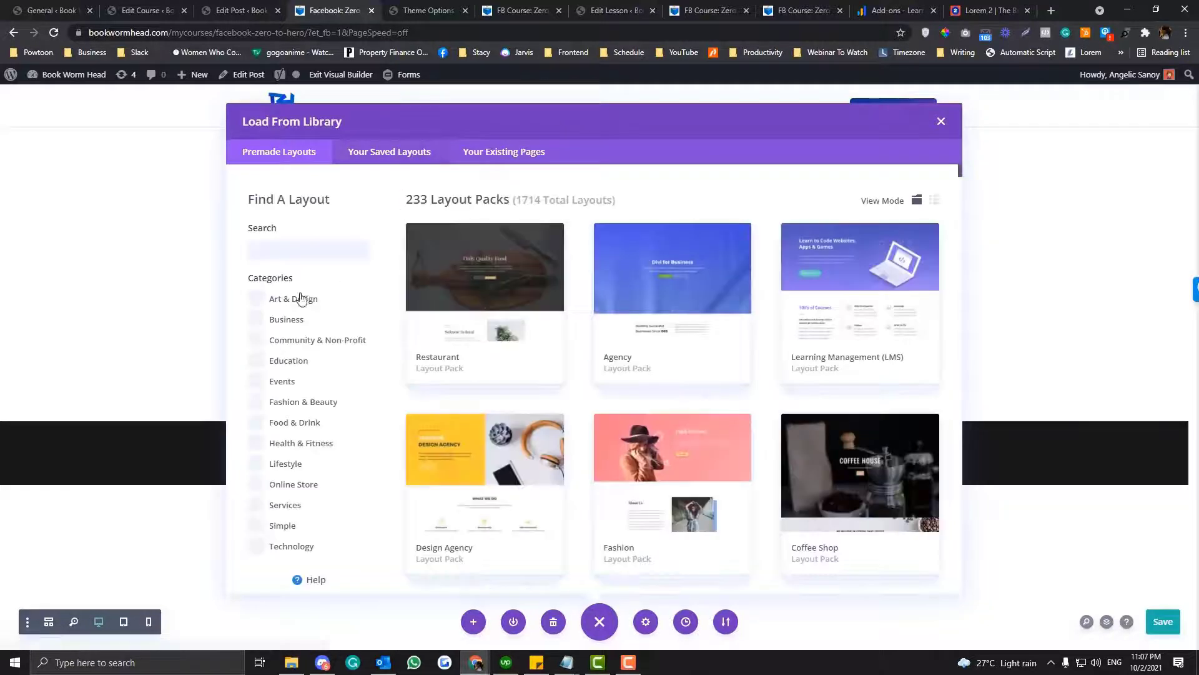
left_click(296, 256)
type("vou")
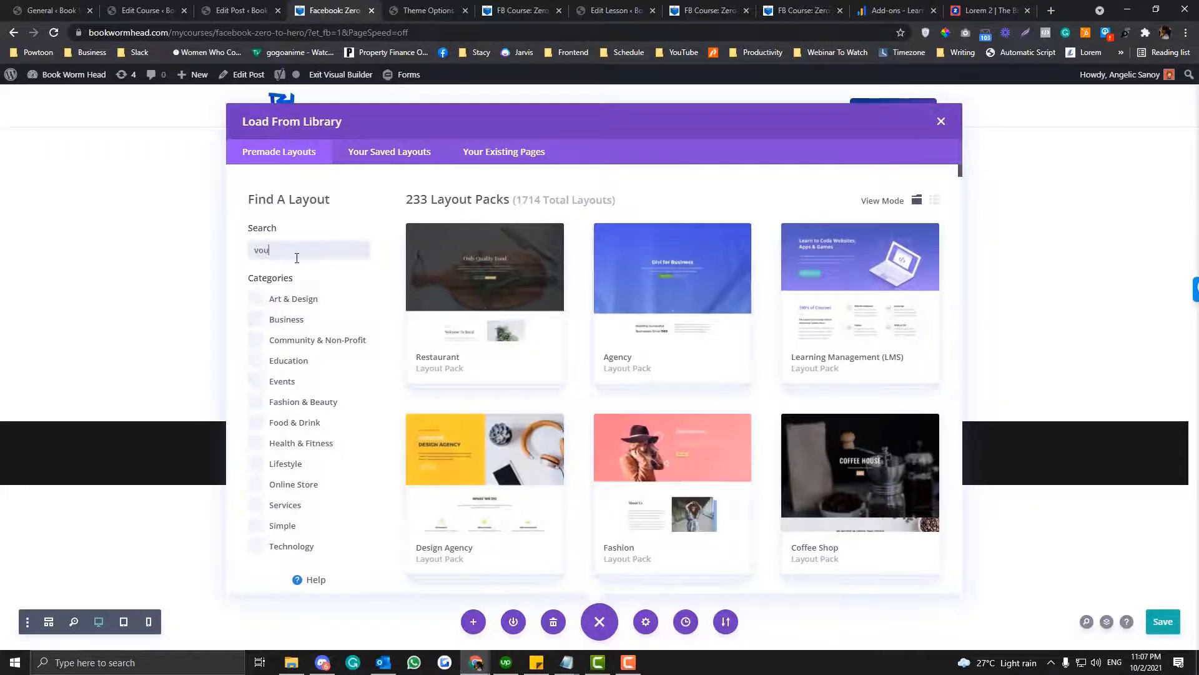
key("BackSpace")
key("BackSpace")
key("BackSpace")
type("co8rse")
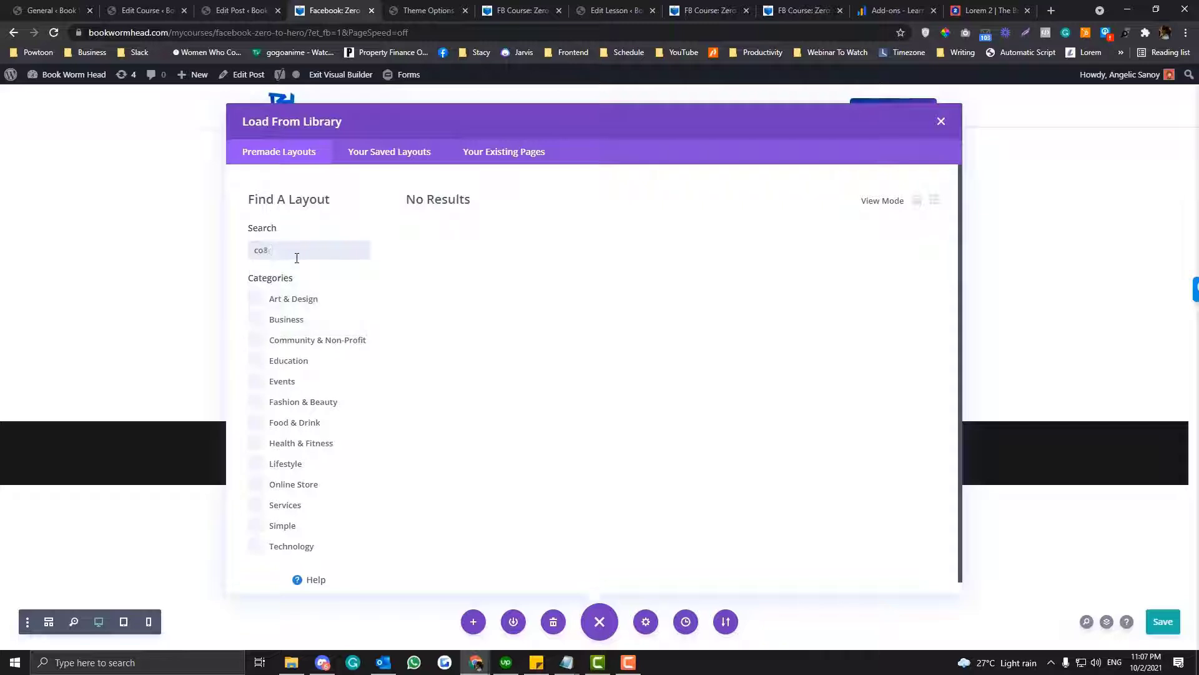
key("BackSpace")
type("urse")
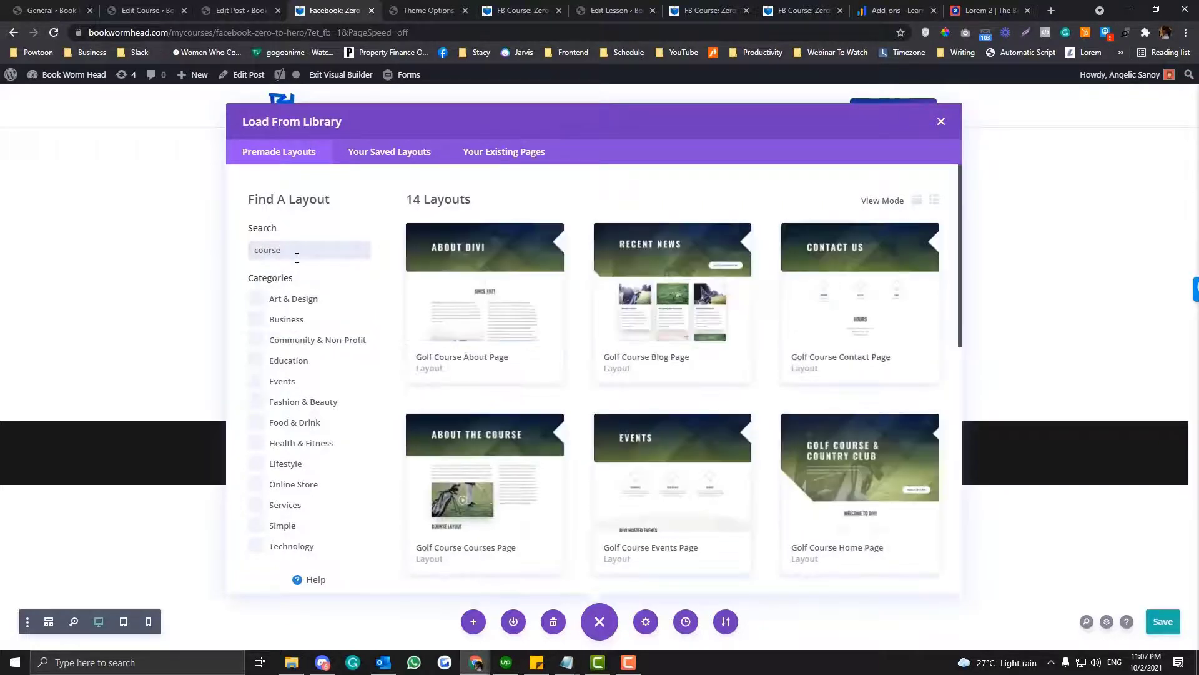
- Load the LMS Course Page premade layout onto the page, save it, and exit the Visual Builder
scroll(656, 312, "down", 3)
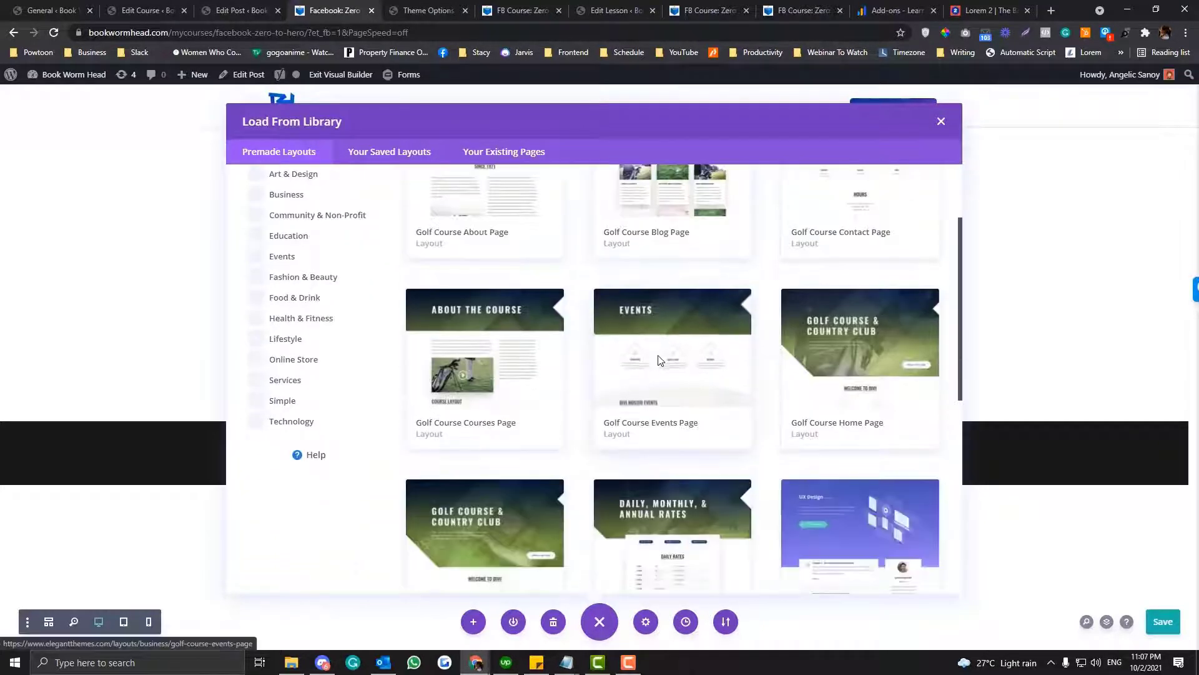
scroll(659, 361, "down", 5)
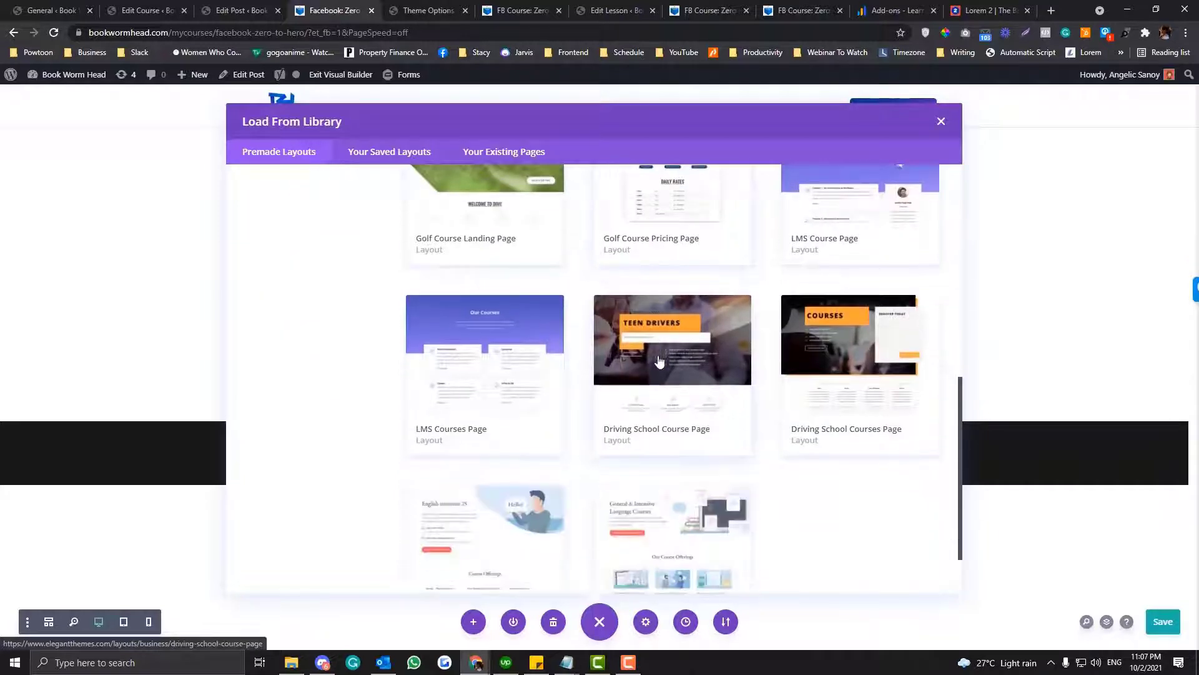
scroll(659, 361, "down", 1)
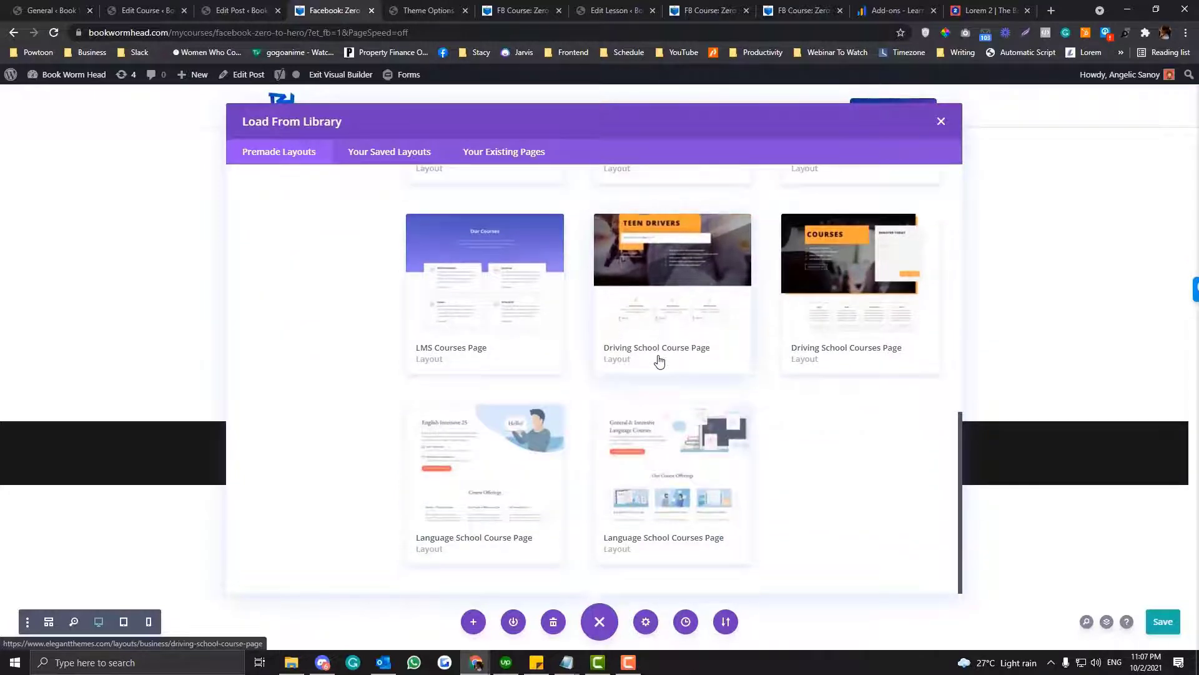
scroll(659, 361, "up", 3)
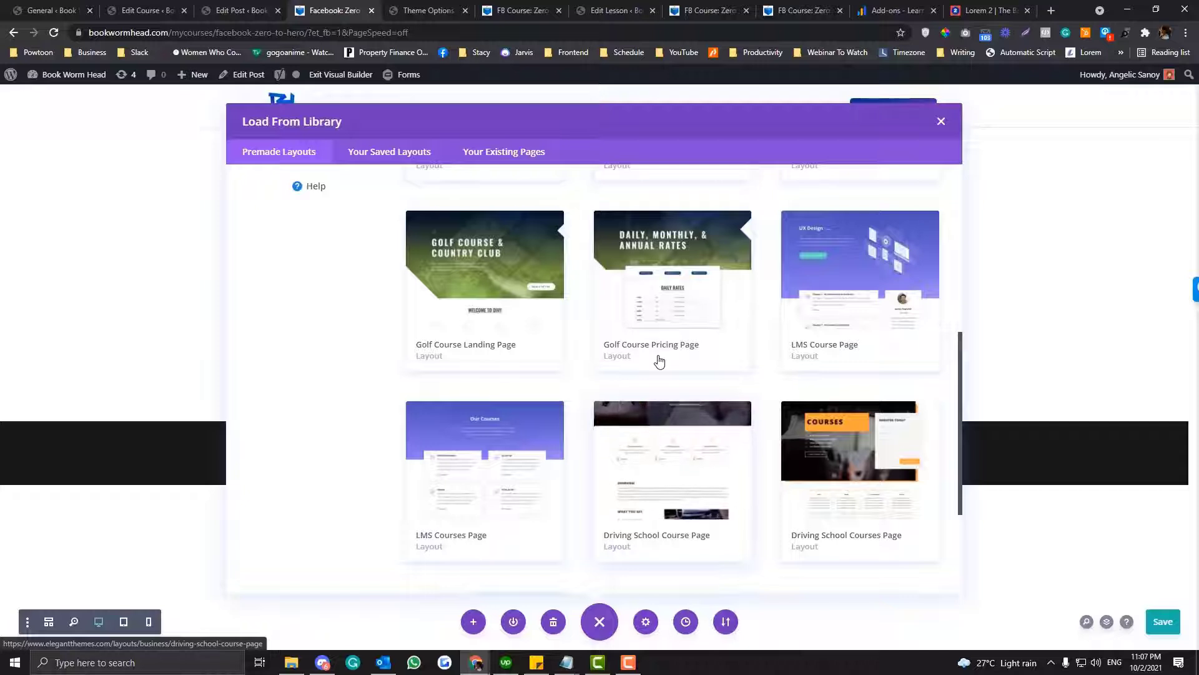
left_click(805, 341)
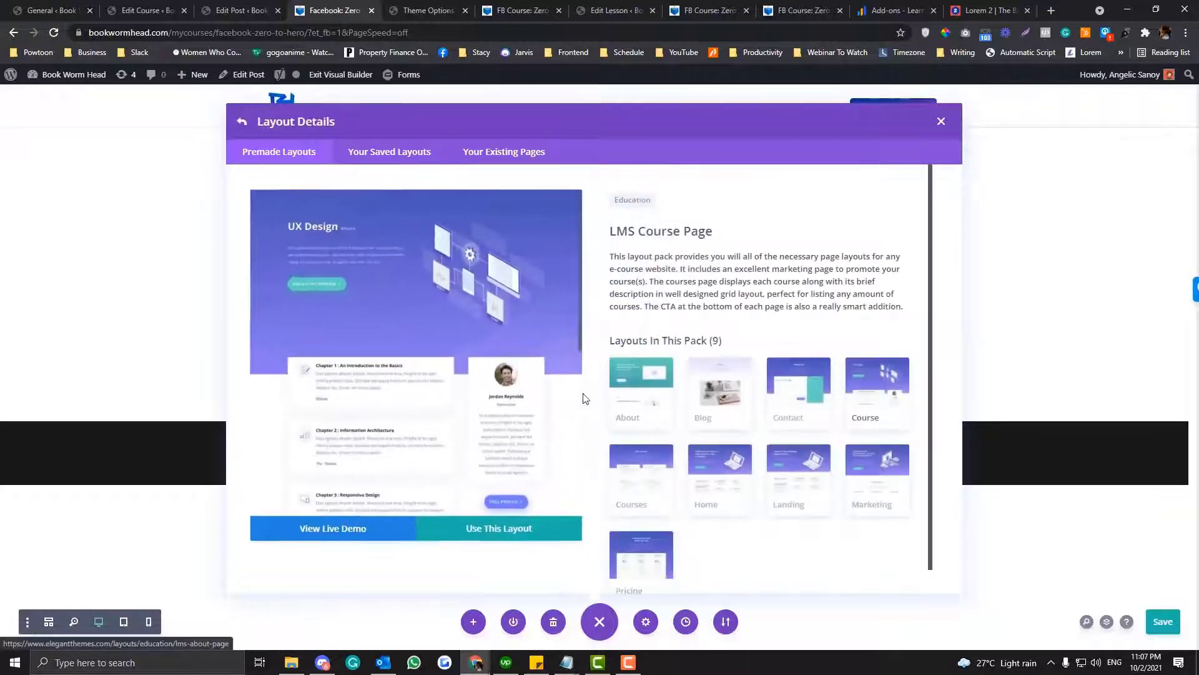
scroll(632, 405, "down", 1)
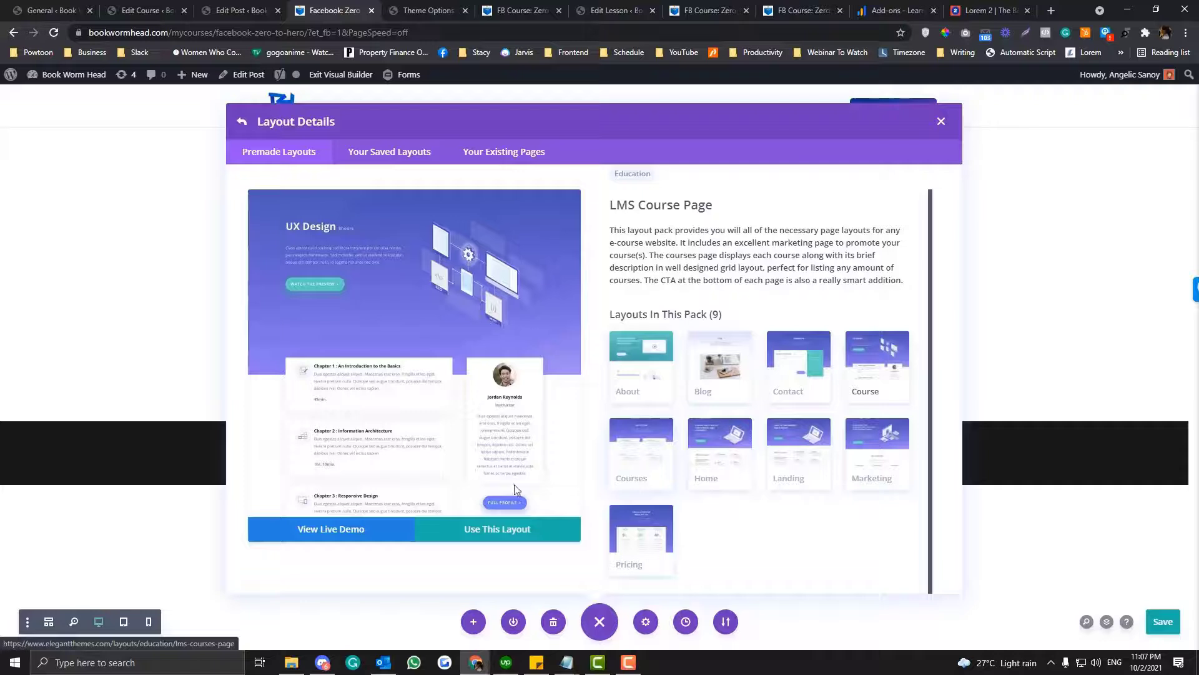
left_click(507, 529)
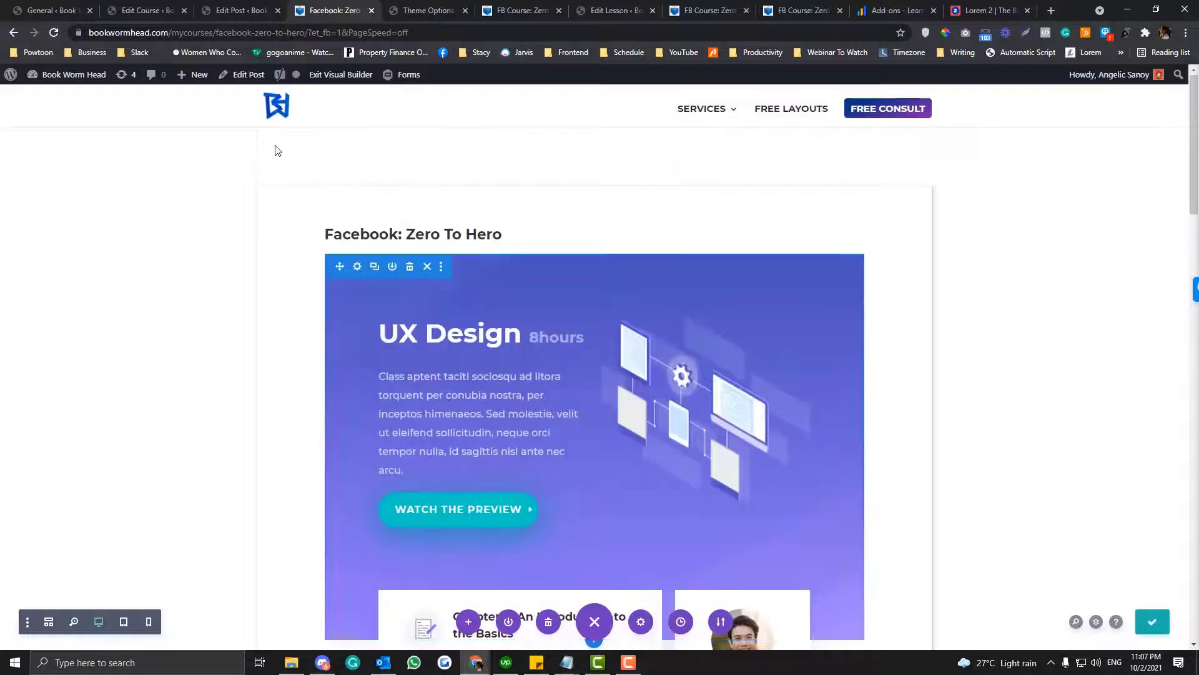
left_click(341, 74)
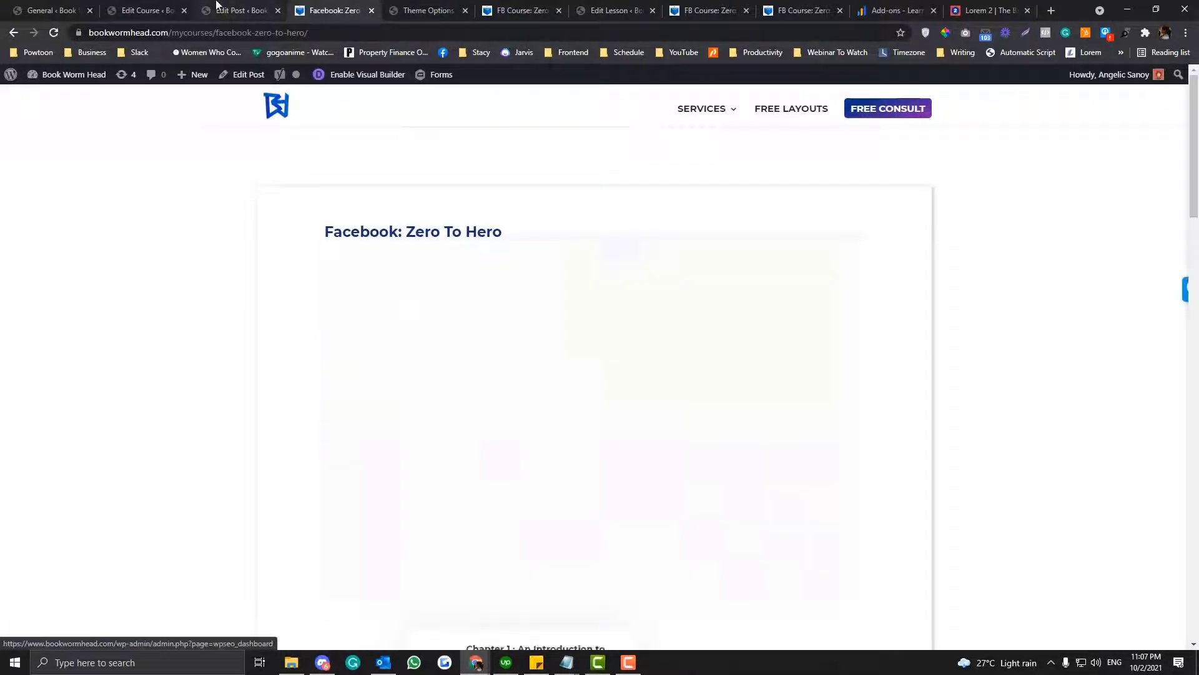
- From the course editor's admin area, open the Divi Theme Builder in a new tab and switch to it
left_click(144, 6)
scroll(48, 435, "down", 3)
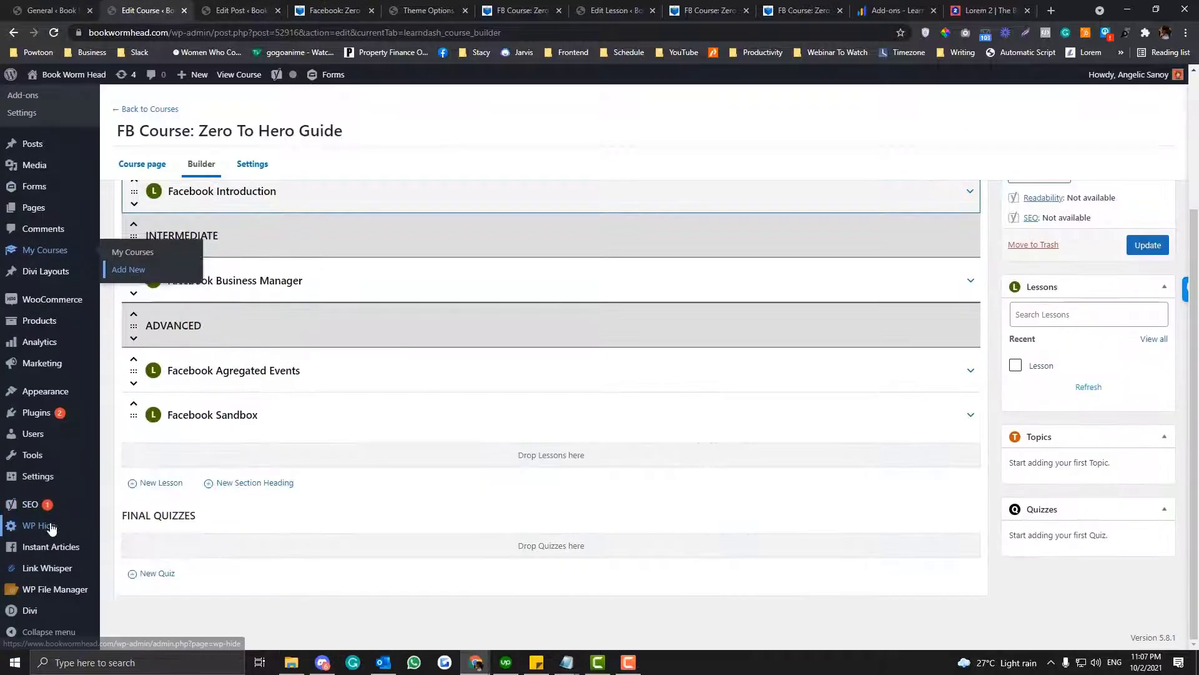
mouse_move(43, 610)
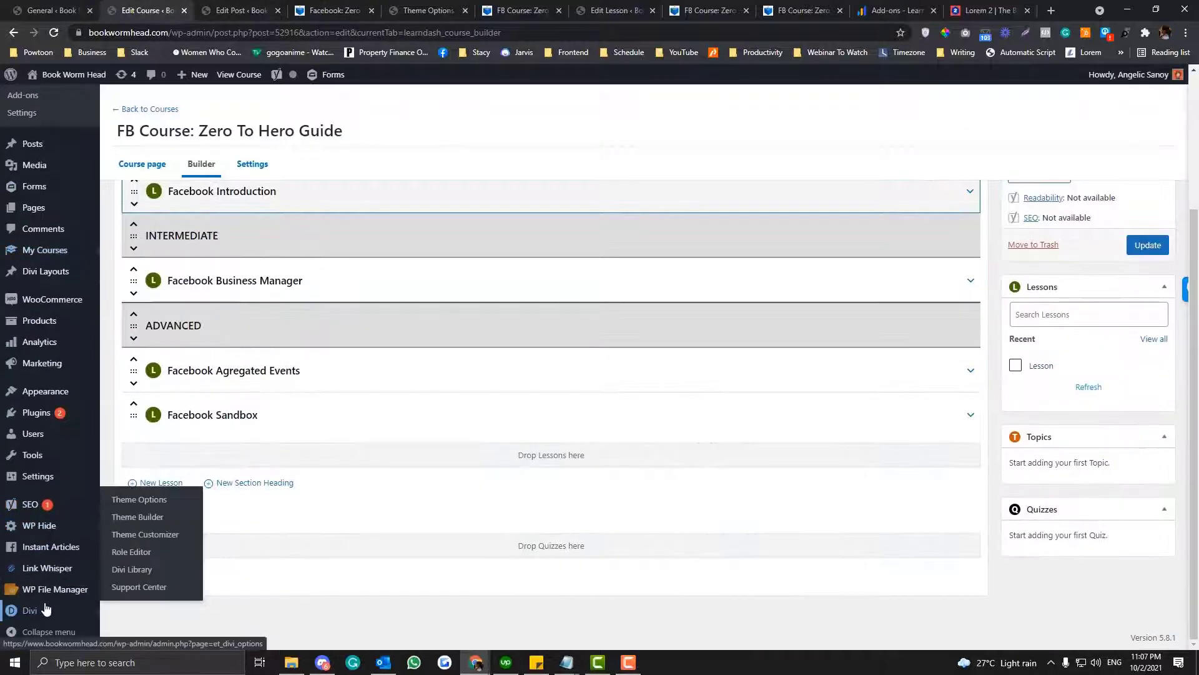
right_click(147, 506)
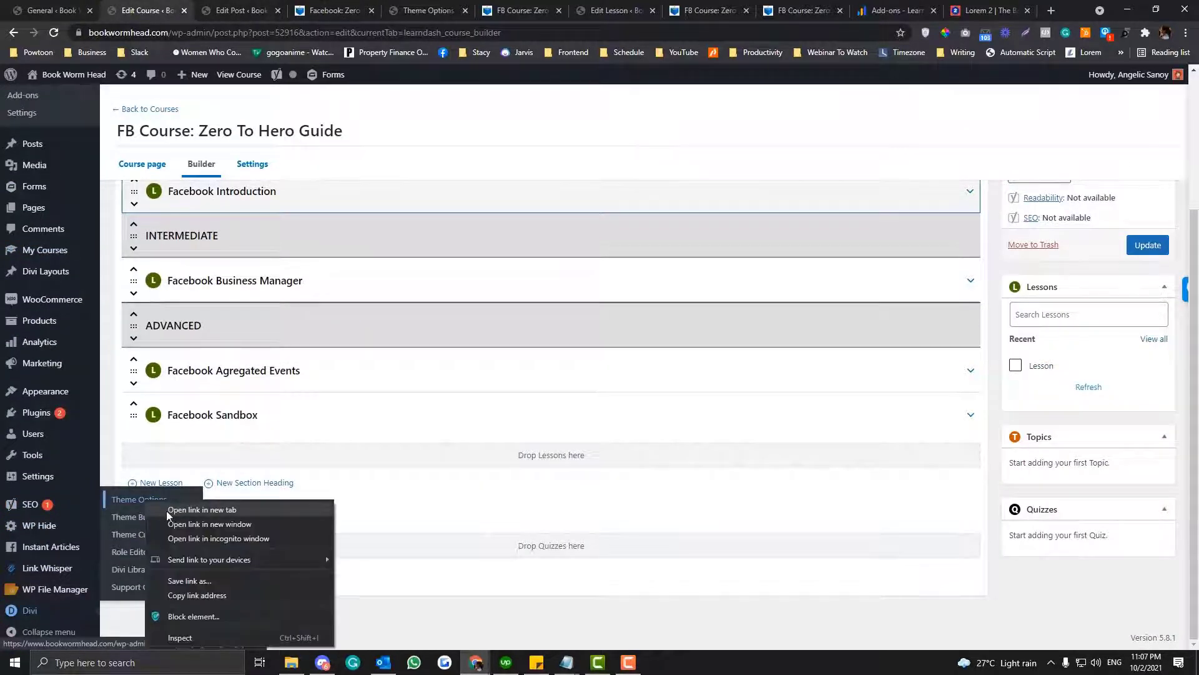
right_click(122, 514)
left_click(175, 377)
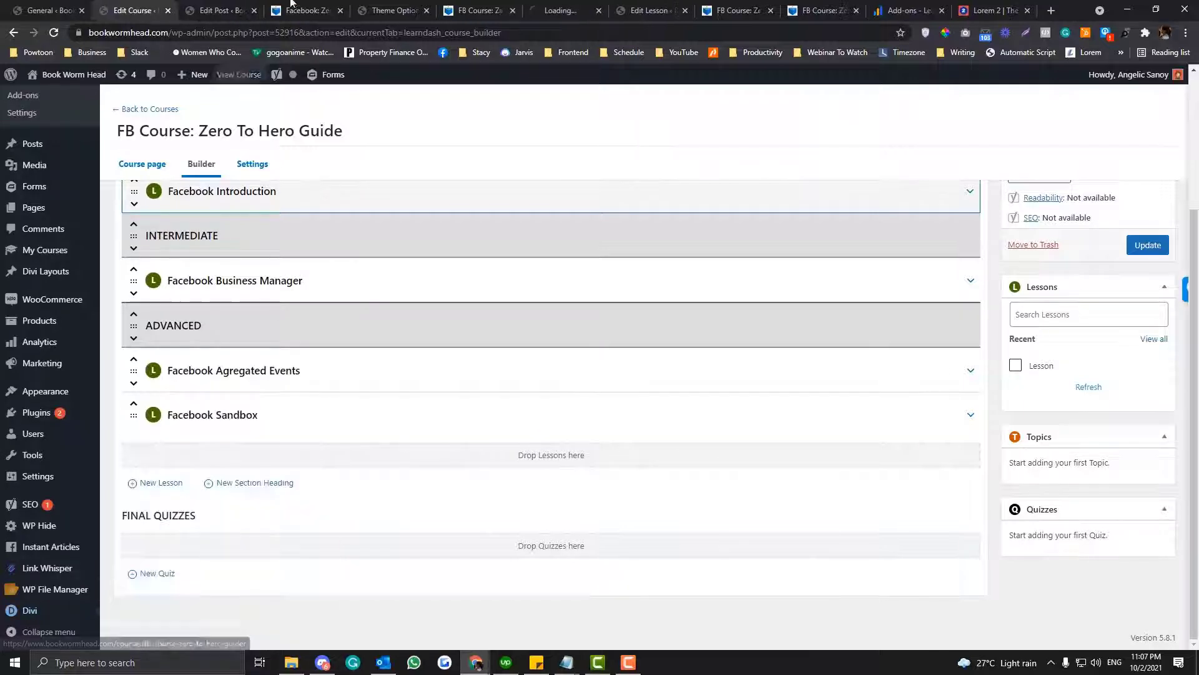
left_click(142, 11)
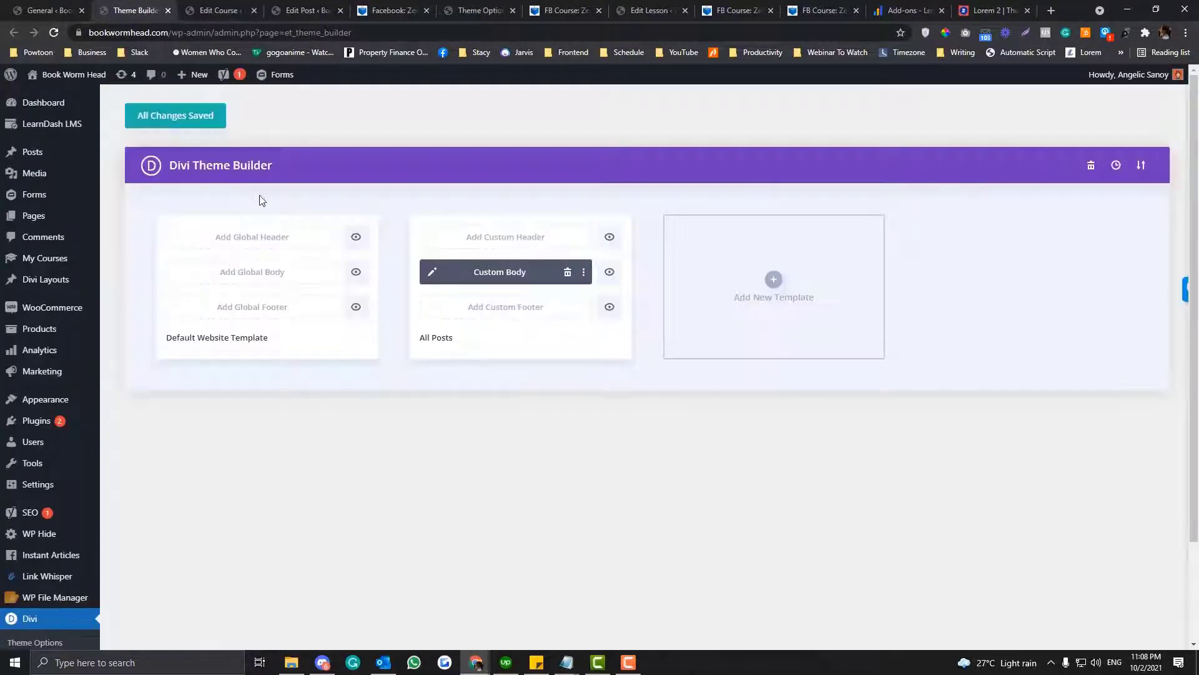
- Create a new Theme Builder template assigned to All My Courses
left_click(777, 281)
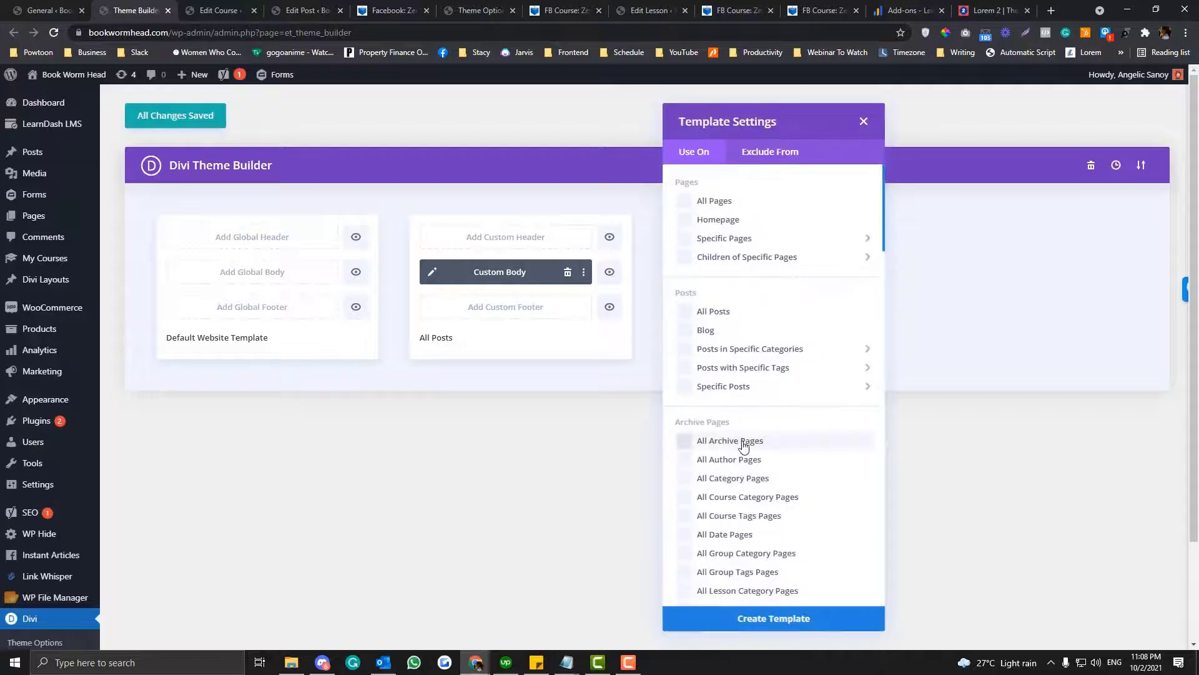
scroll(746, 442, "down", 5)
scroll(742, 446, "down", 6)
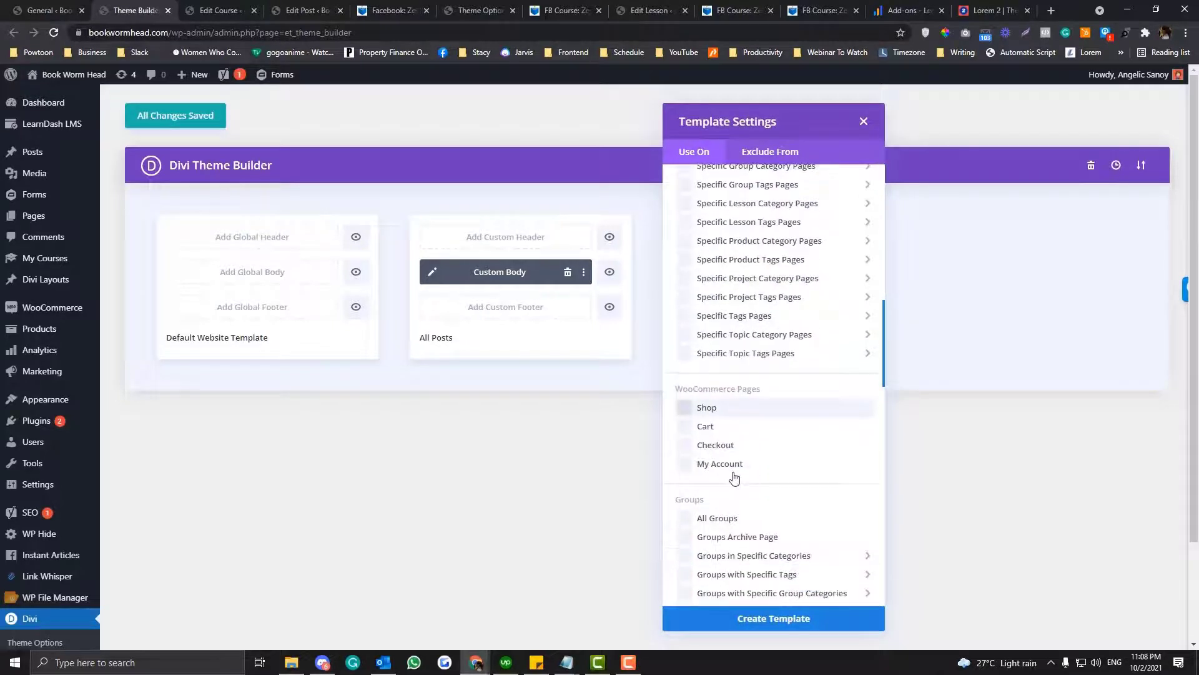
scroll(733, 478, "down", 2)
left_click(725, 498)
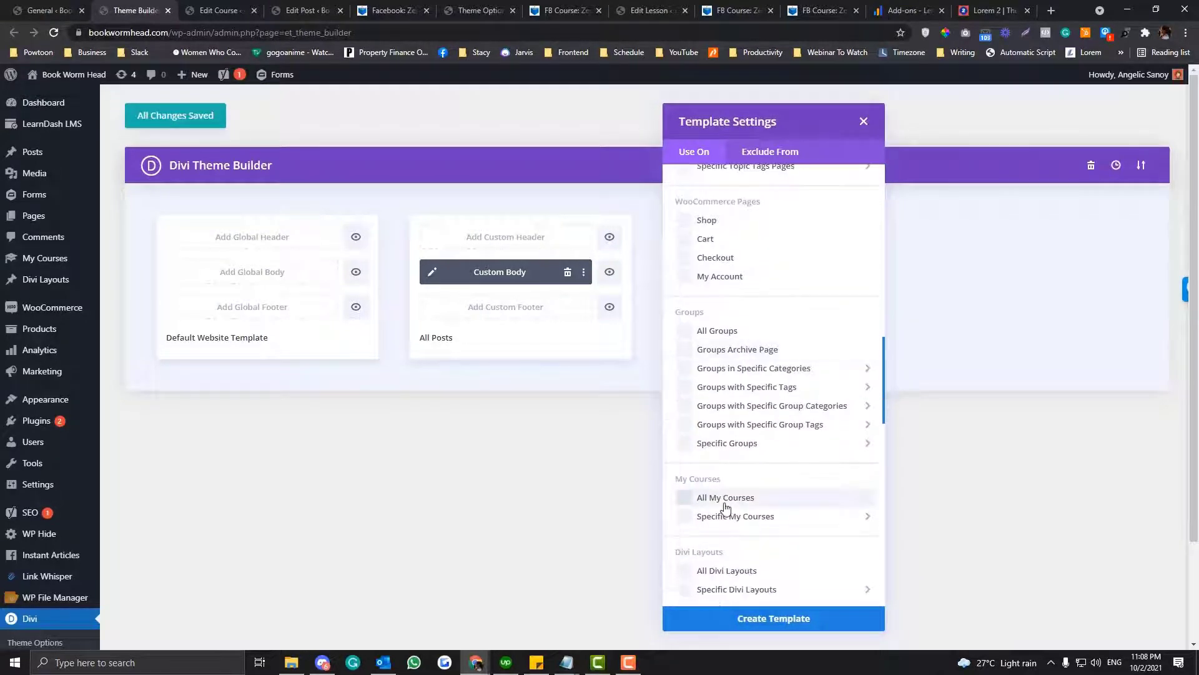
left_click(792, 626)
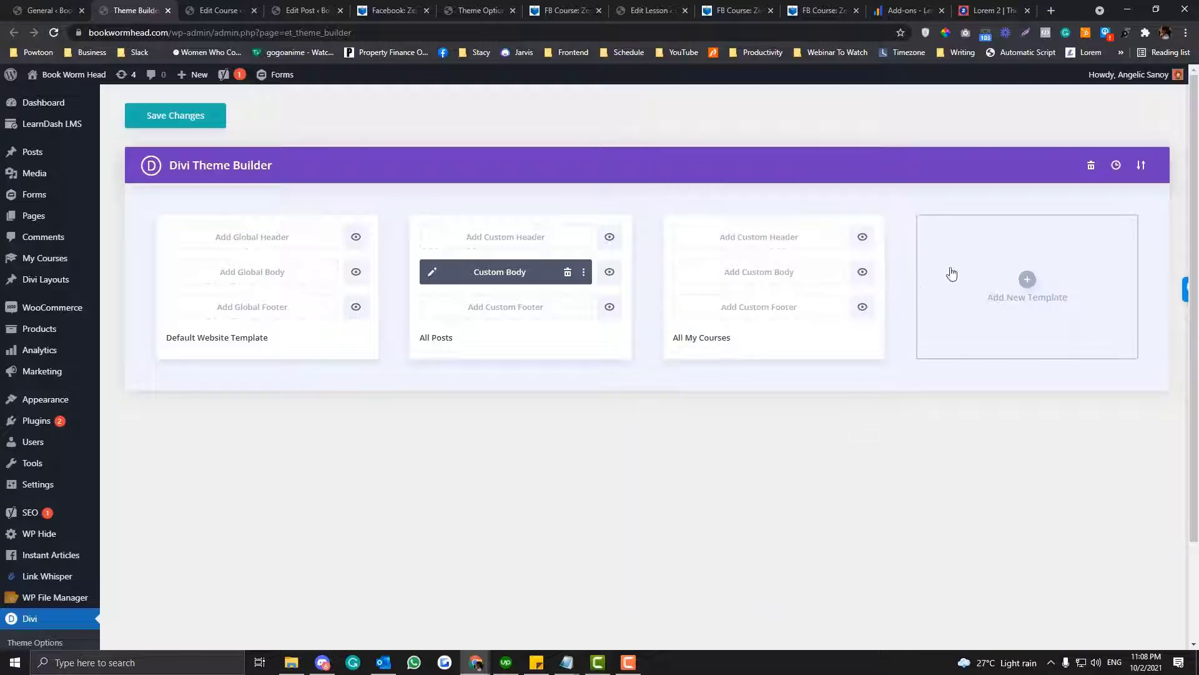
left_click(759, 273)
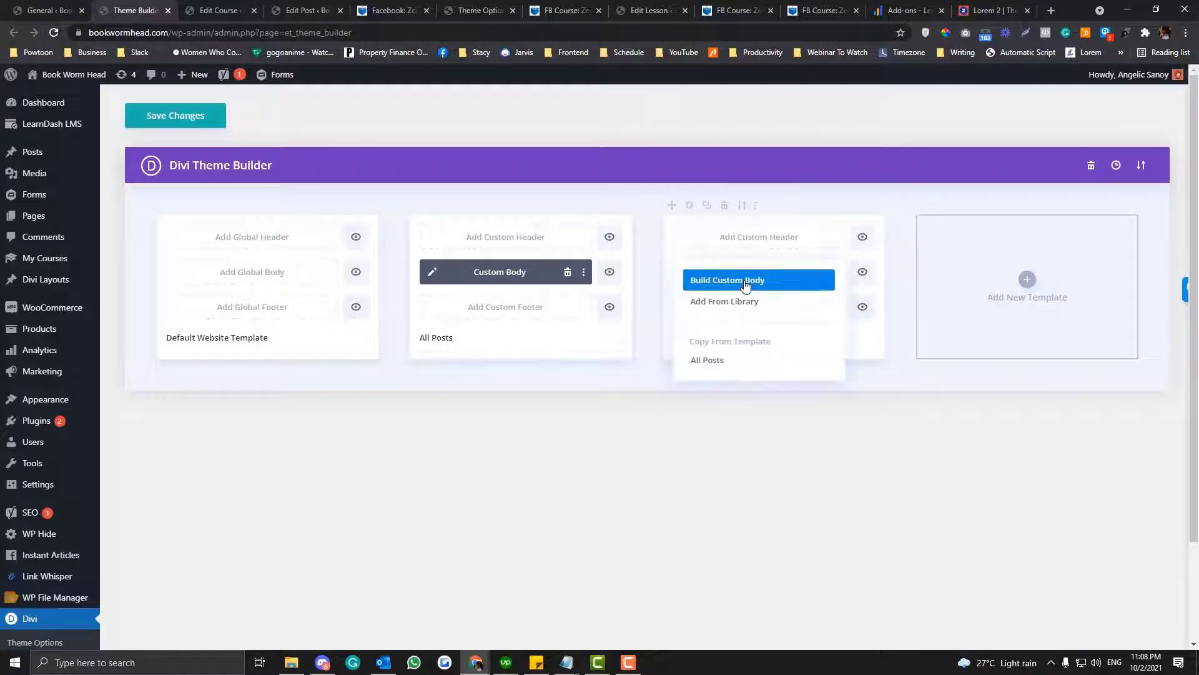
left_click(734, 302)
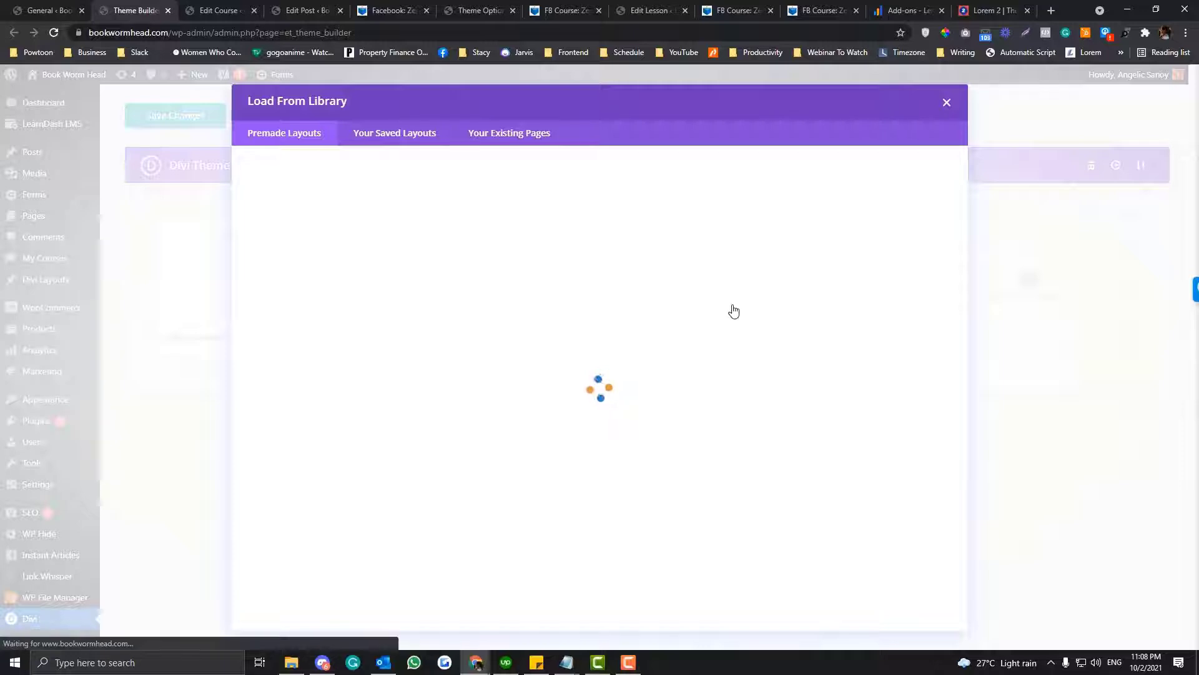
left_click(946, 102)
- Build a custom body for the All My Courses template from scratch, with a single-column row containing a Post Content module
left_click(737, 273)
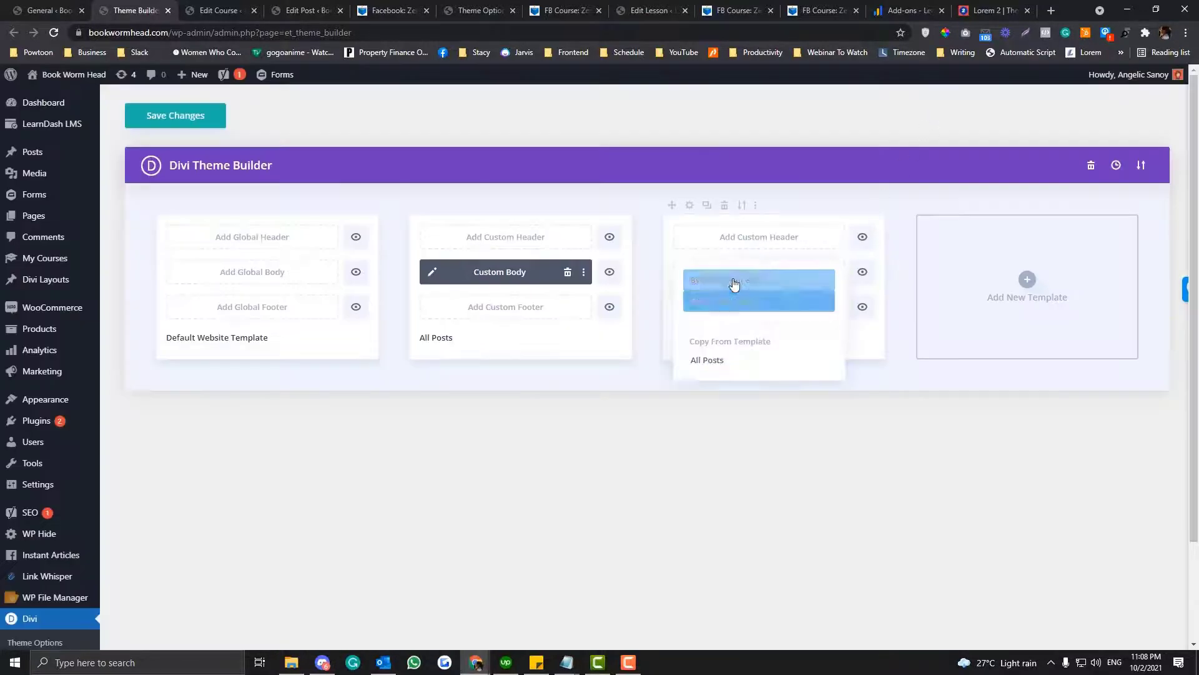
left_click(734, 285)
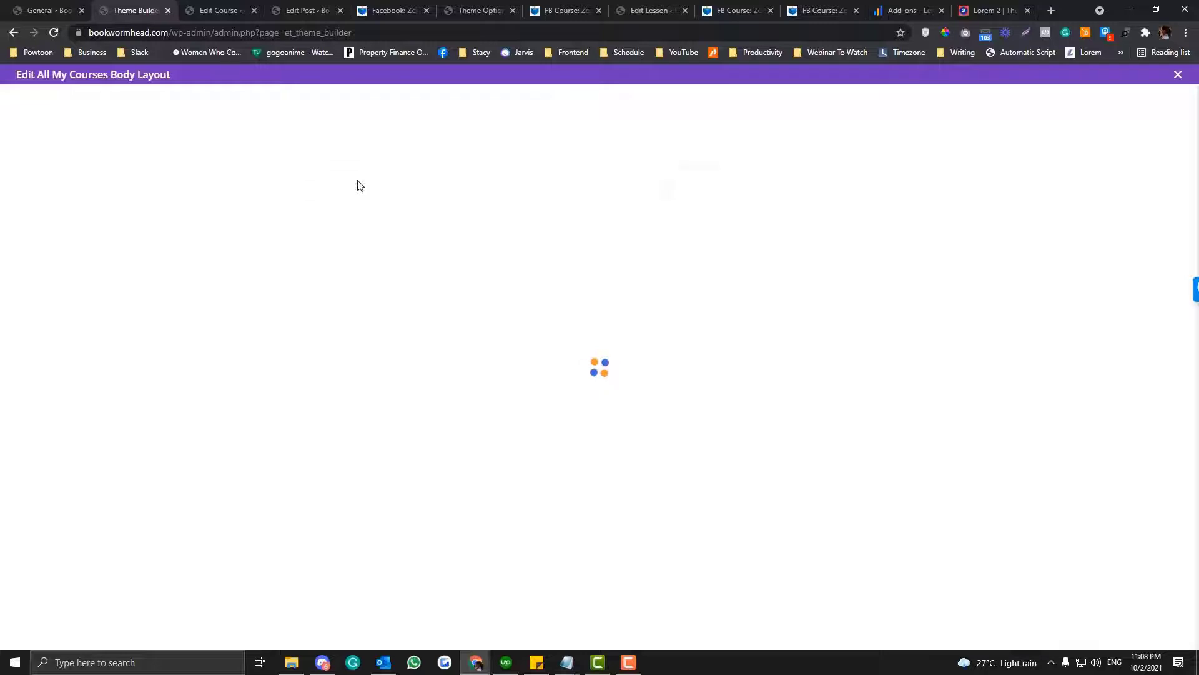
left_click(387, 532)
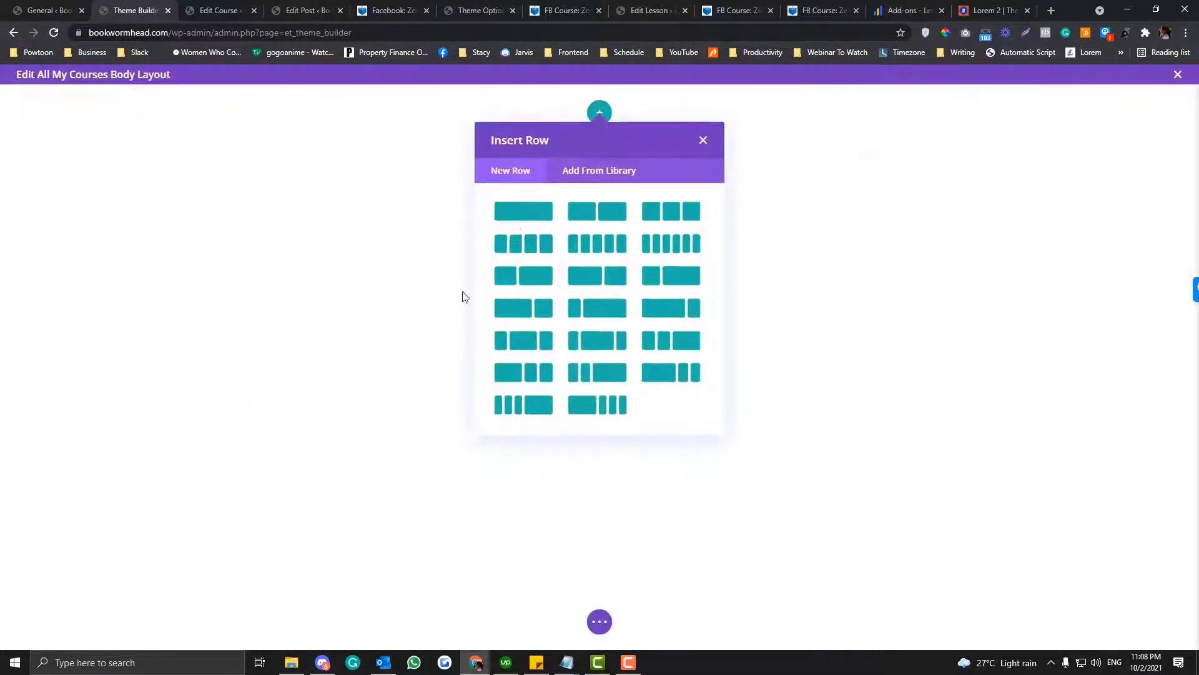
left_click(525, 210)
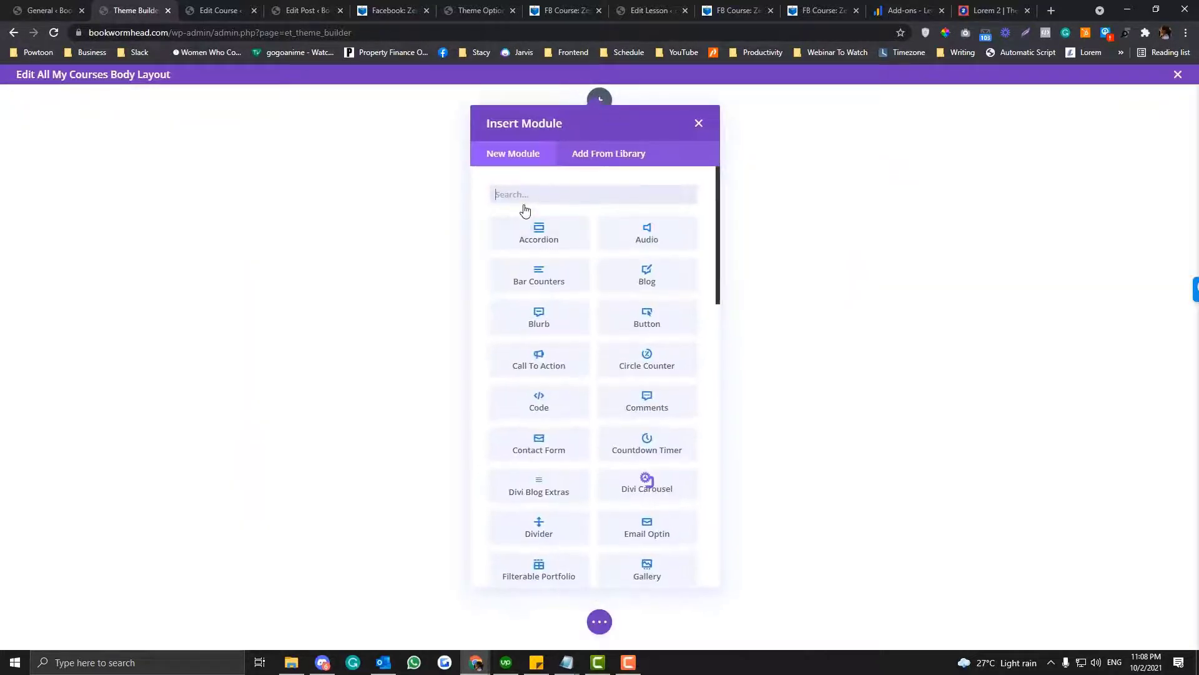
type("post")
left_click(528, 224)
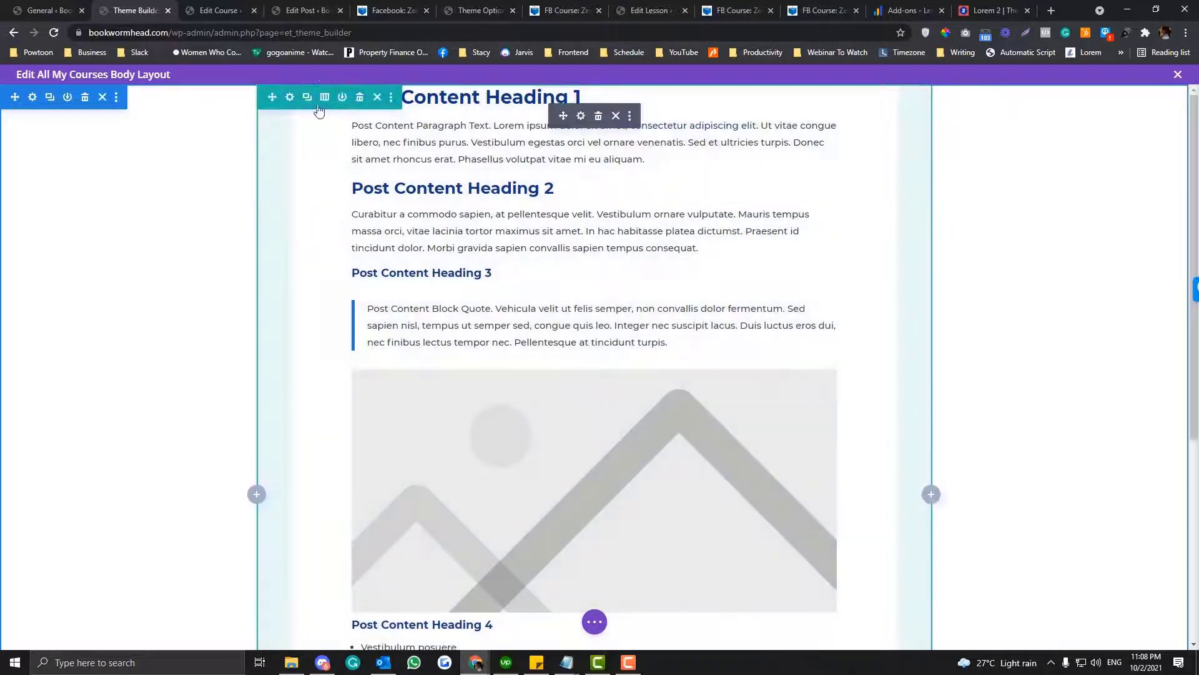
- Set the row's width to 100%, raise its maximum width, and save the body layout and the Theme Builder changes
left_click(291, 98)
left_click(295, 163)
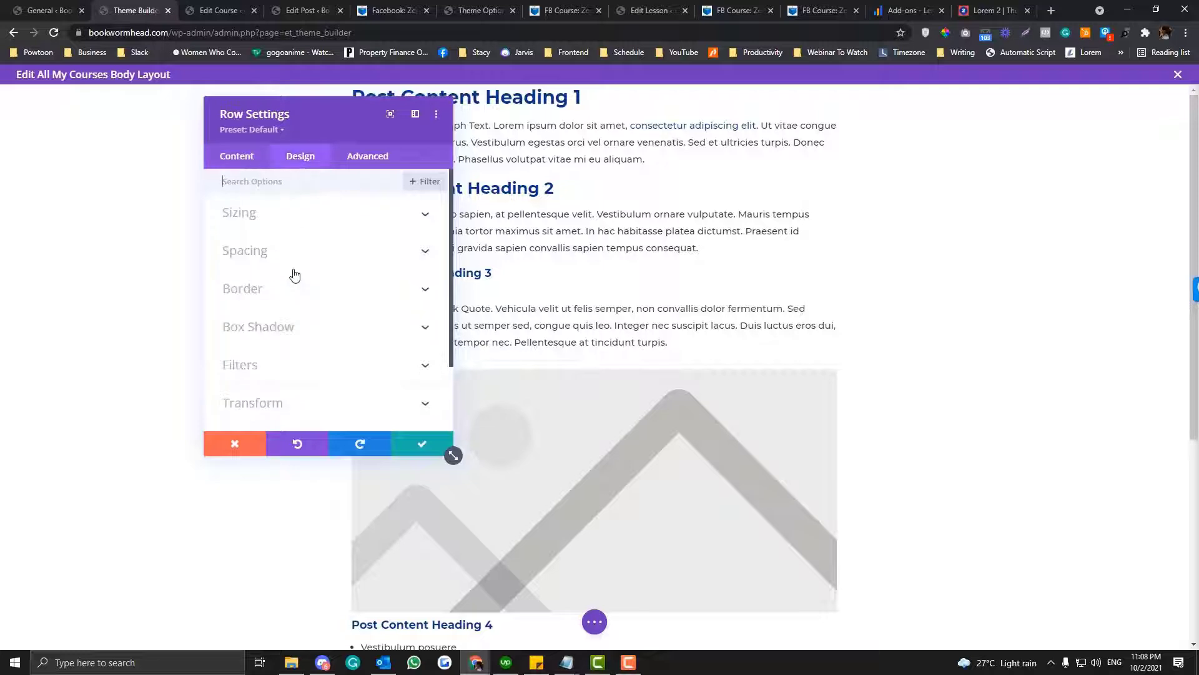
left_click(301, 216)
left_click(365, 361)
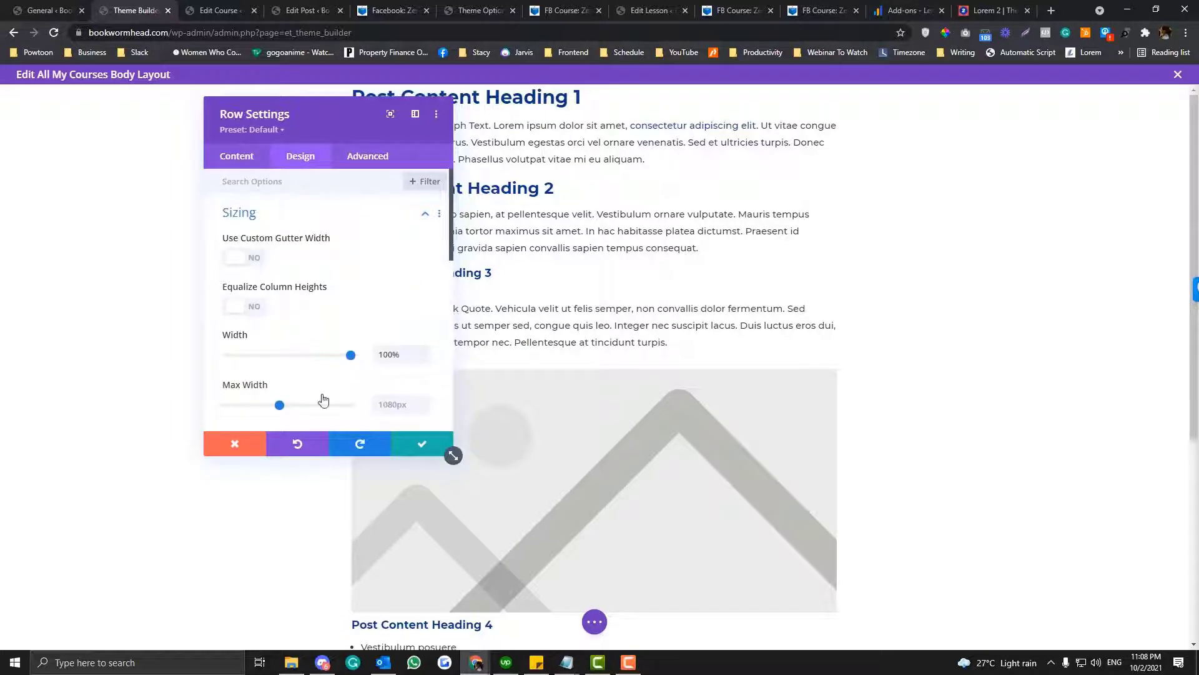
scroll(306, 369, "down", 1)
left_click_drag(285, 344, 374, 348)
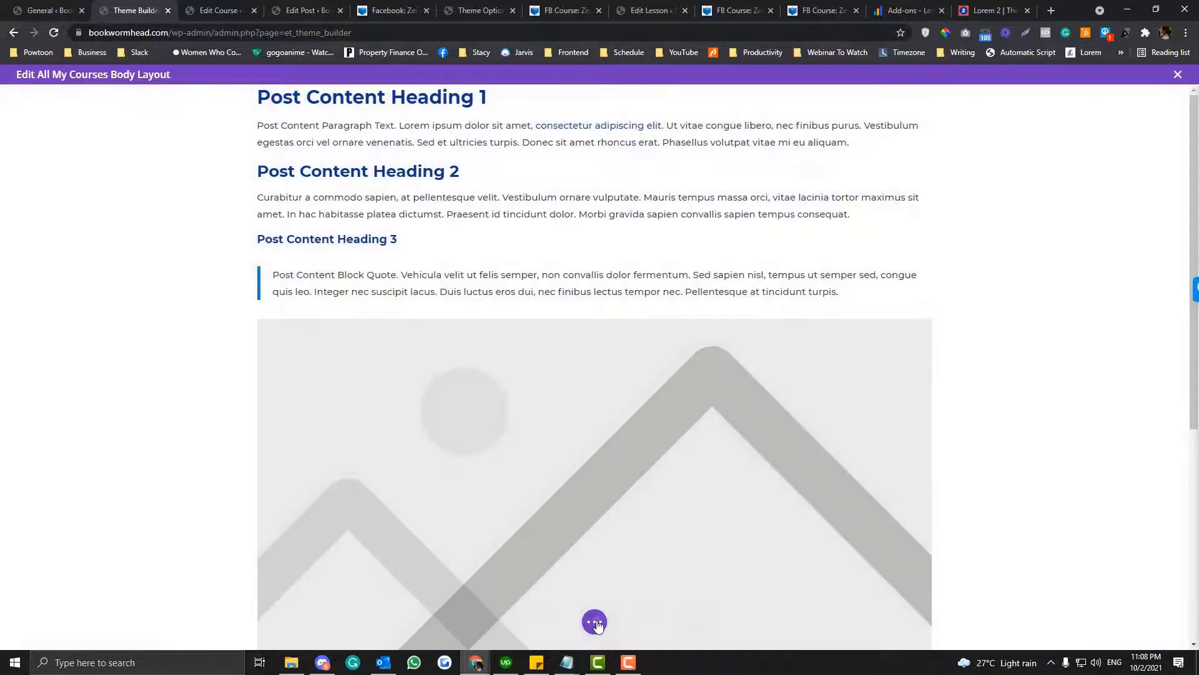
left_click(595, 622)
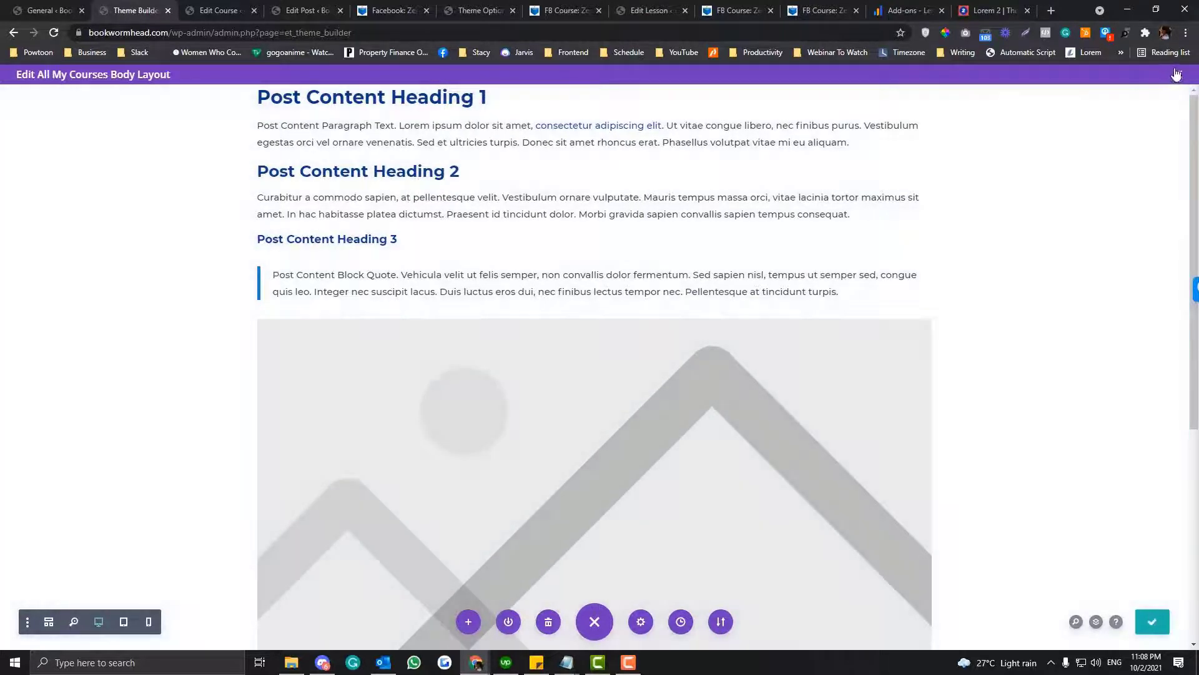
left_click(1177, 75)
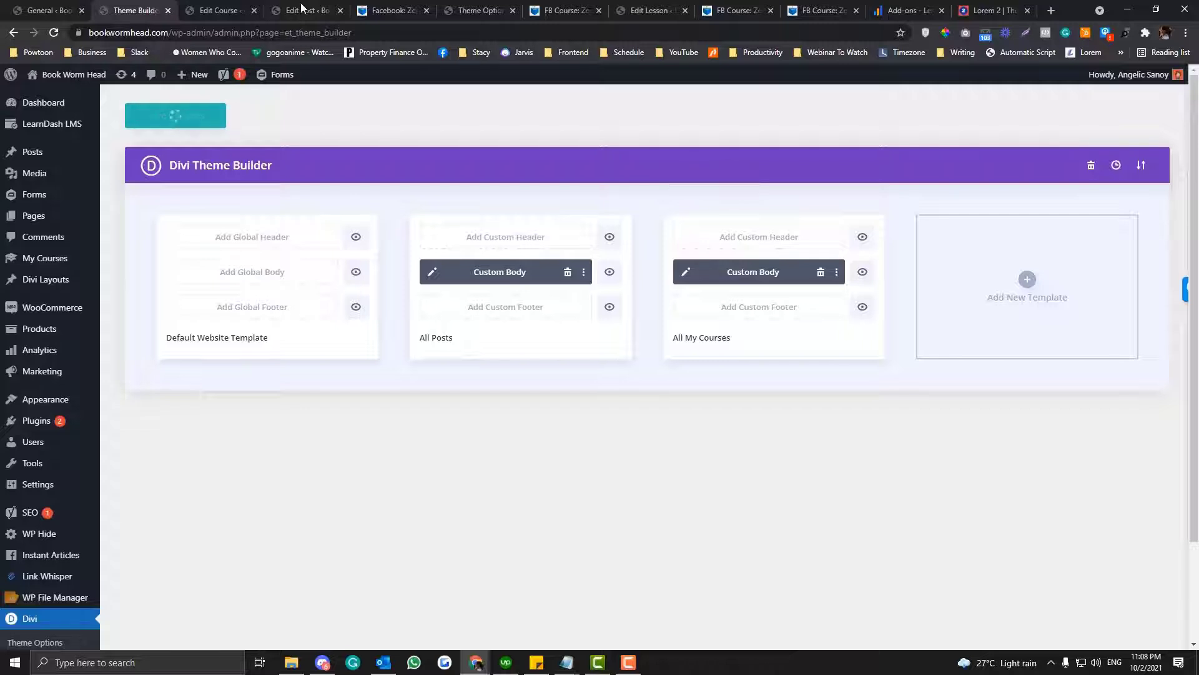
- Reload the Facebook: Zero To Hero front-end page to check it with the new template
left_click(365, 11)
left_click(355, 35)
key("Return")
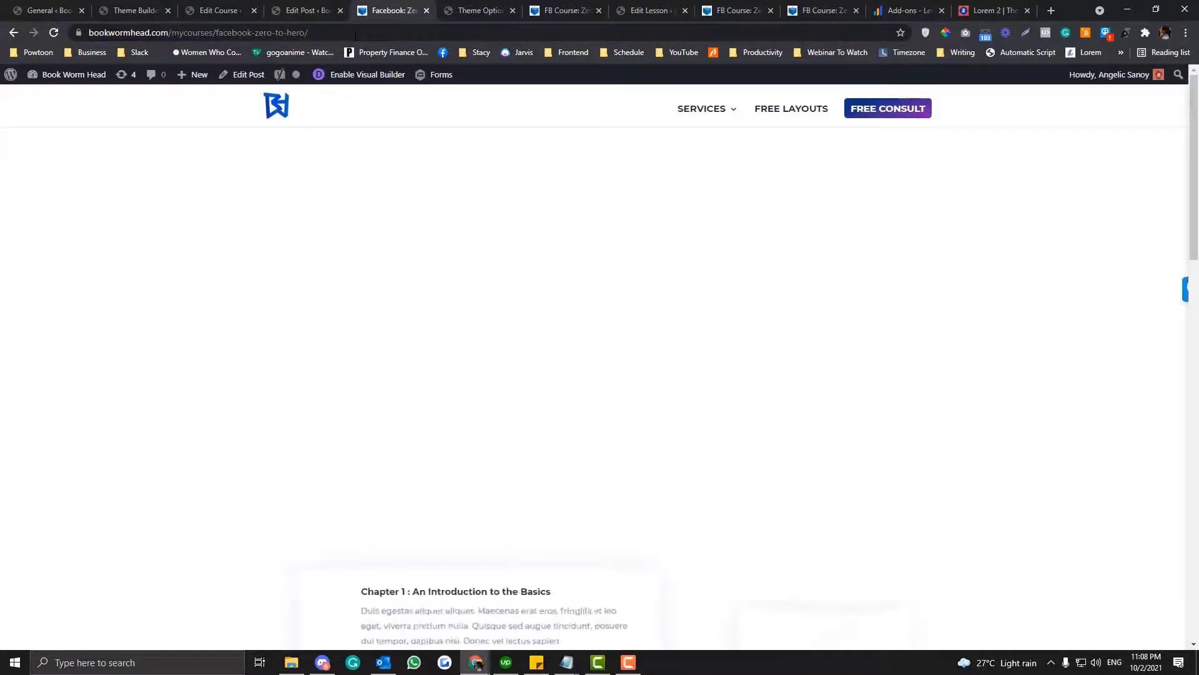
- Examine the layout width and content of the Facebook: Zero To Hero front-end page
scroll(461, 298, "down", 5)
scroll(460, 299, "up", 6)
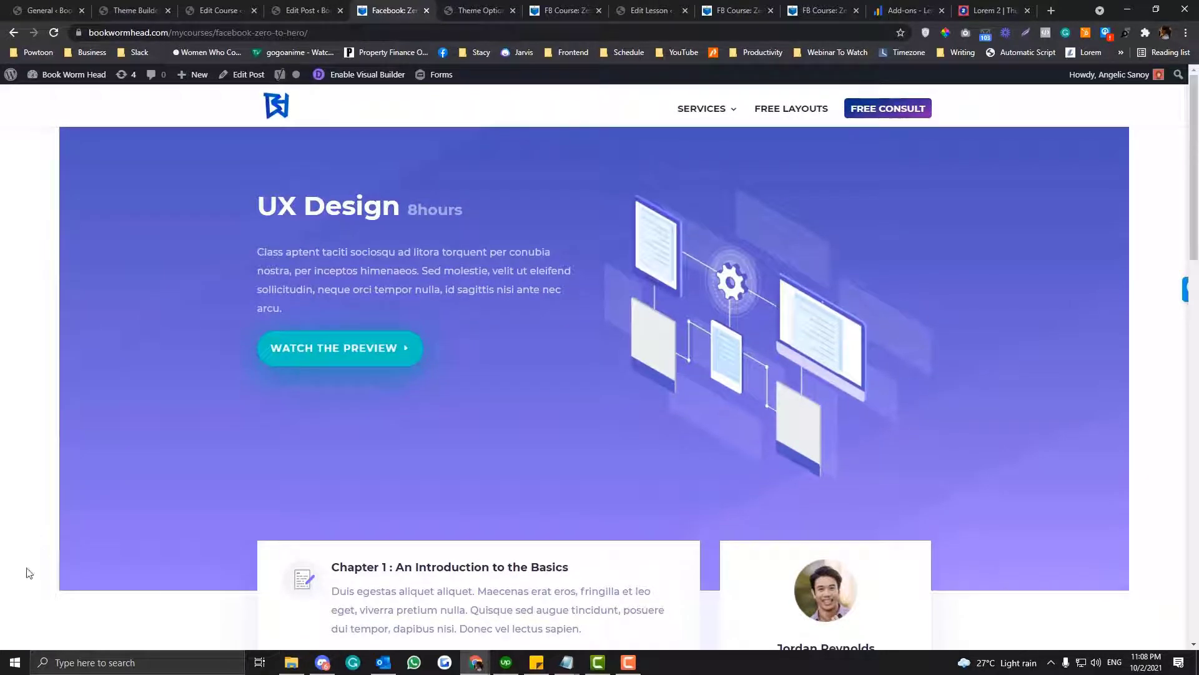
scroll(1073, 389, "down", 2)
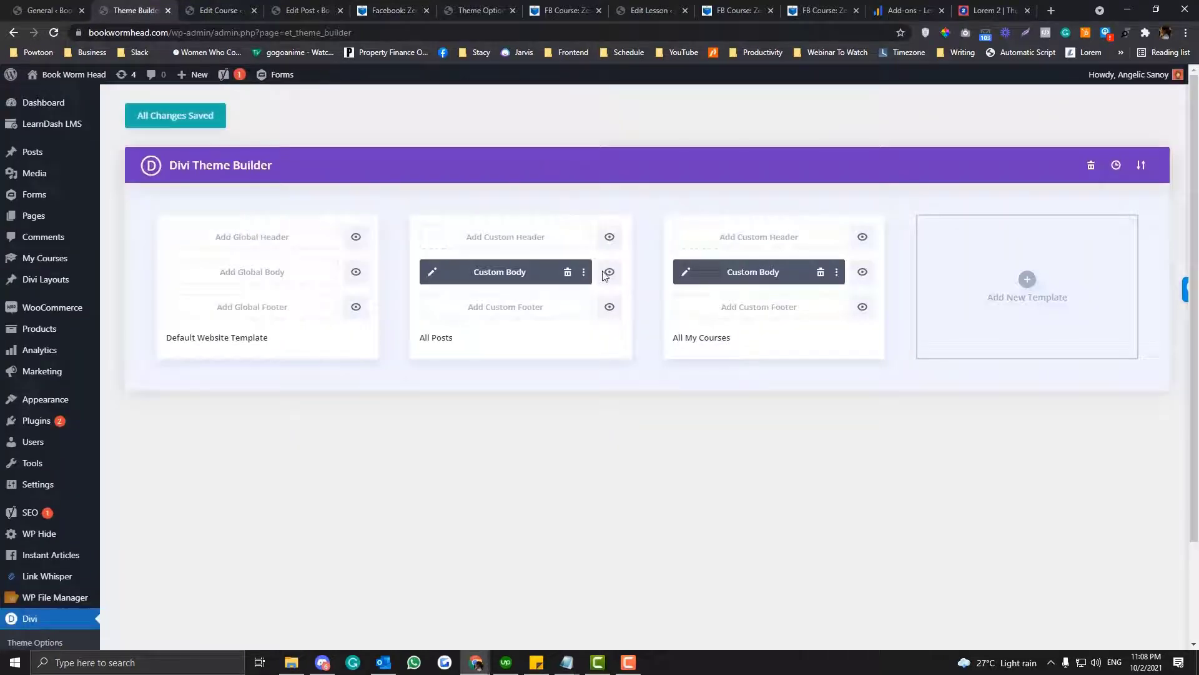
- Set the row's maximum width to 100vw in the custom body of the All My Courses template
left_click(685, 272)
left_click(404, 10)
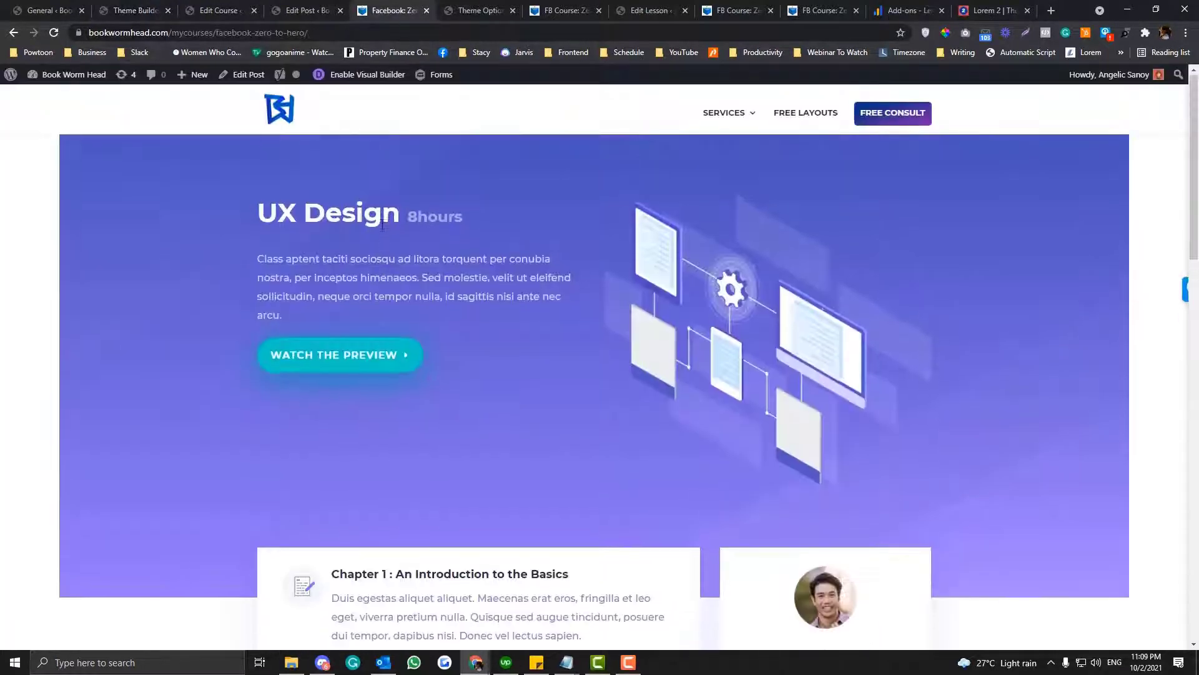
scroll(381, 224, "down", 4)
scroll(382, 224, "up", 5)
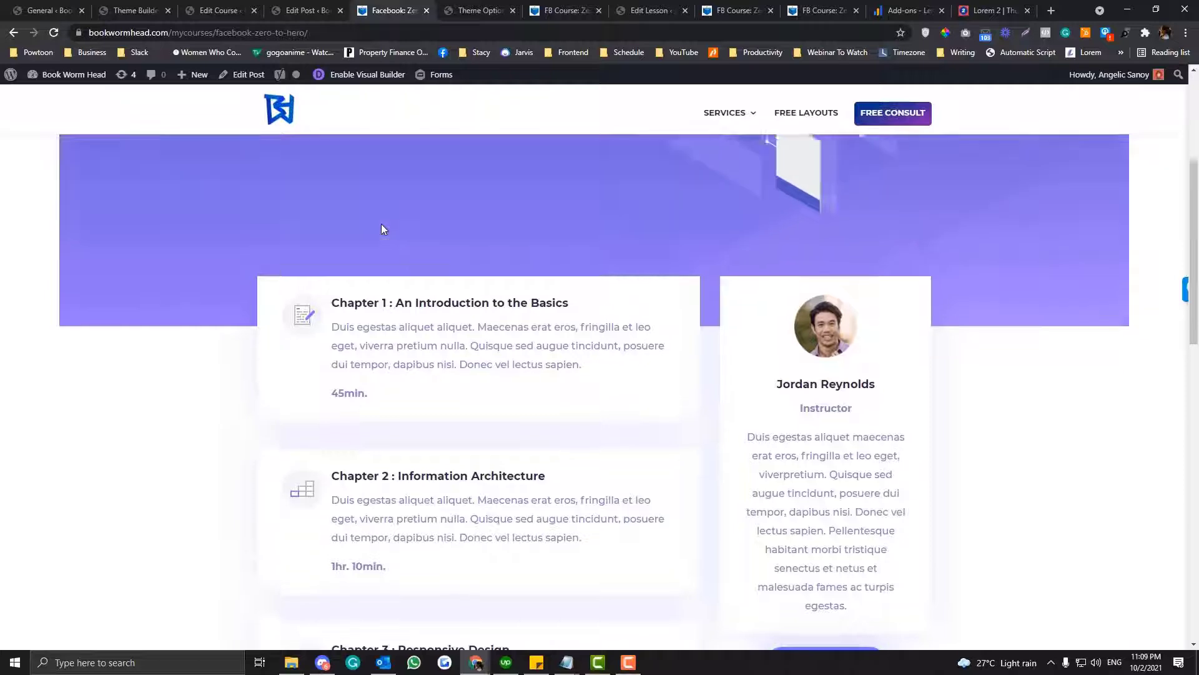
left_click(108, 8)
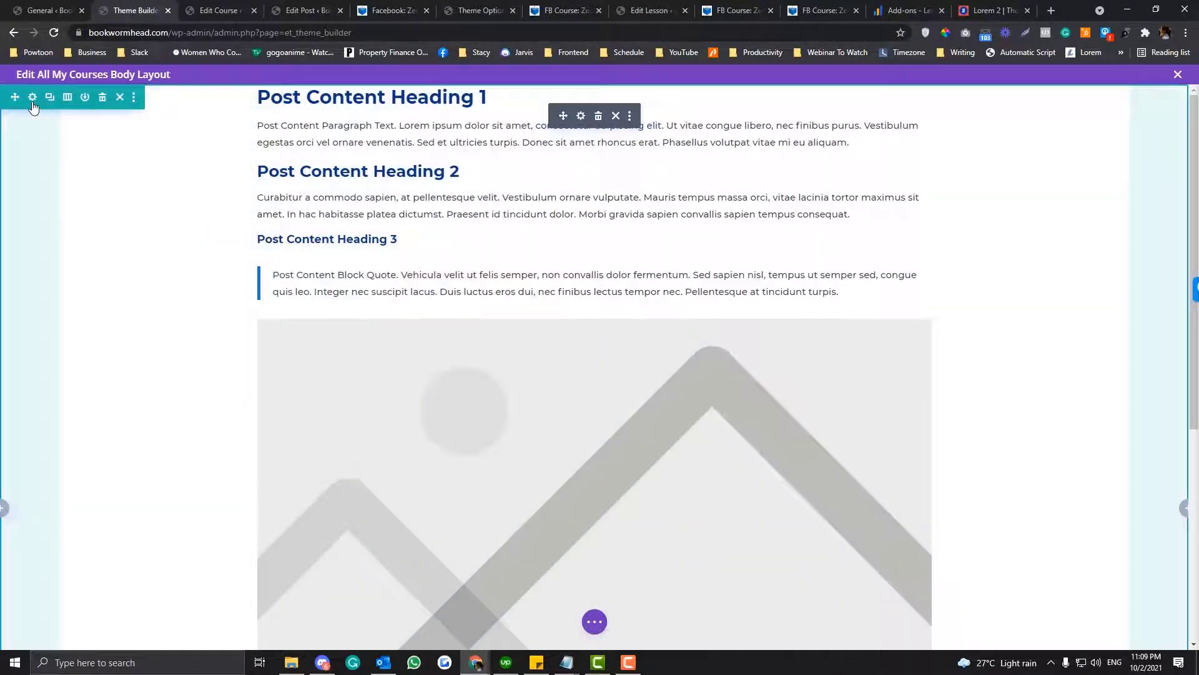
left_click(33, 100)
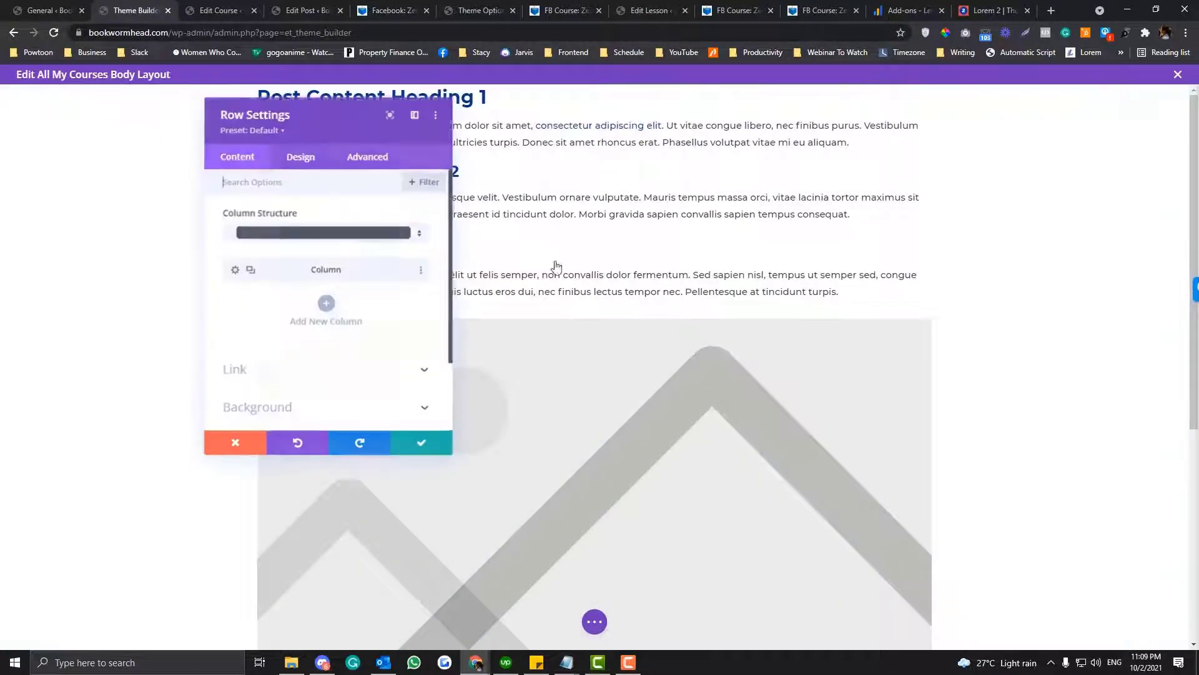
left_click(301, 157)
left_click(321, 220)
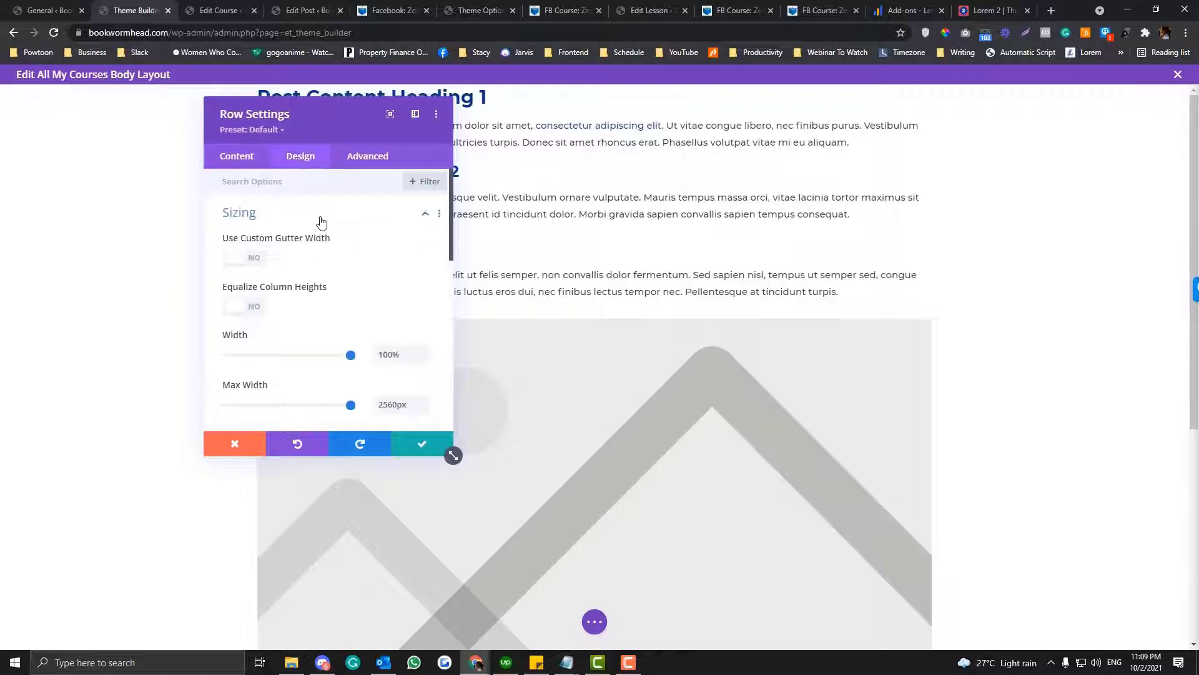
double_click(392, 404)
left_click(397, 354)
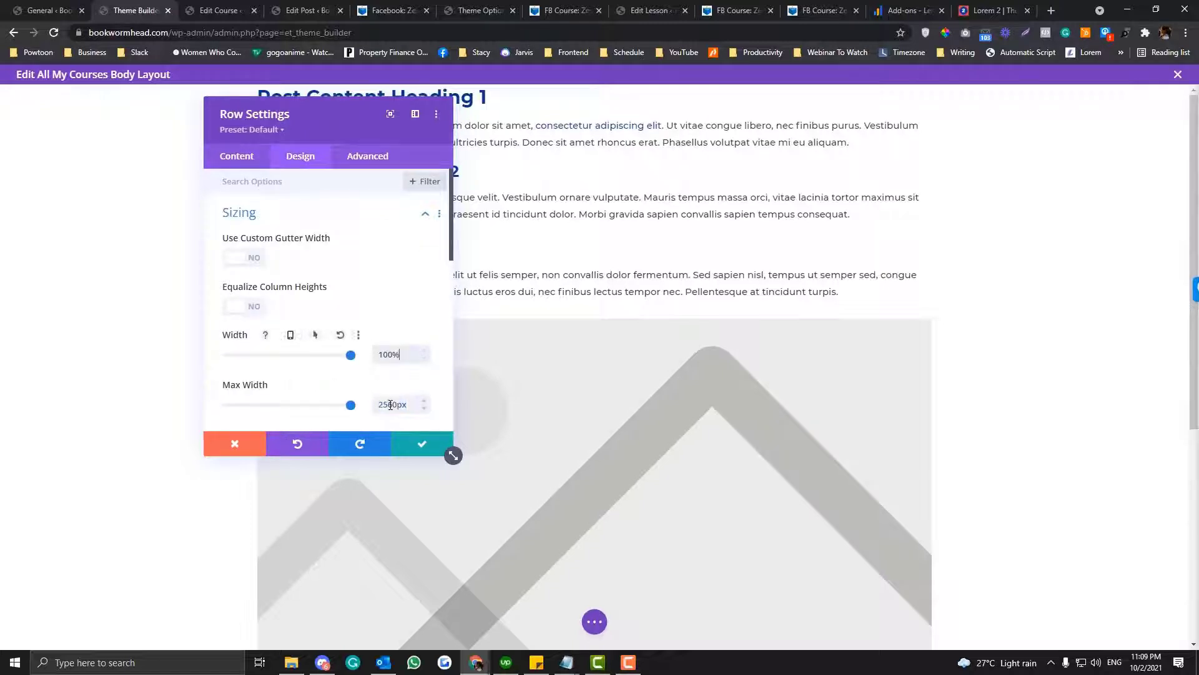
double_click(391, 405)
type("1px0")
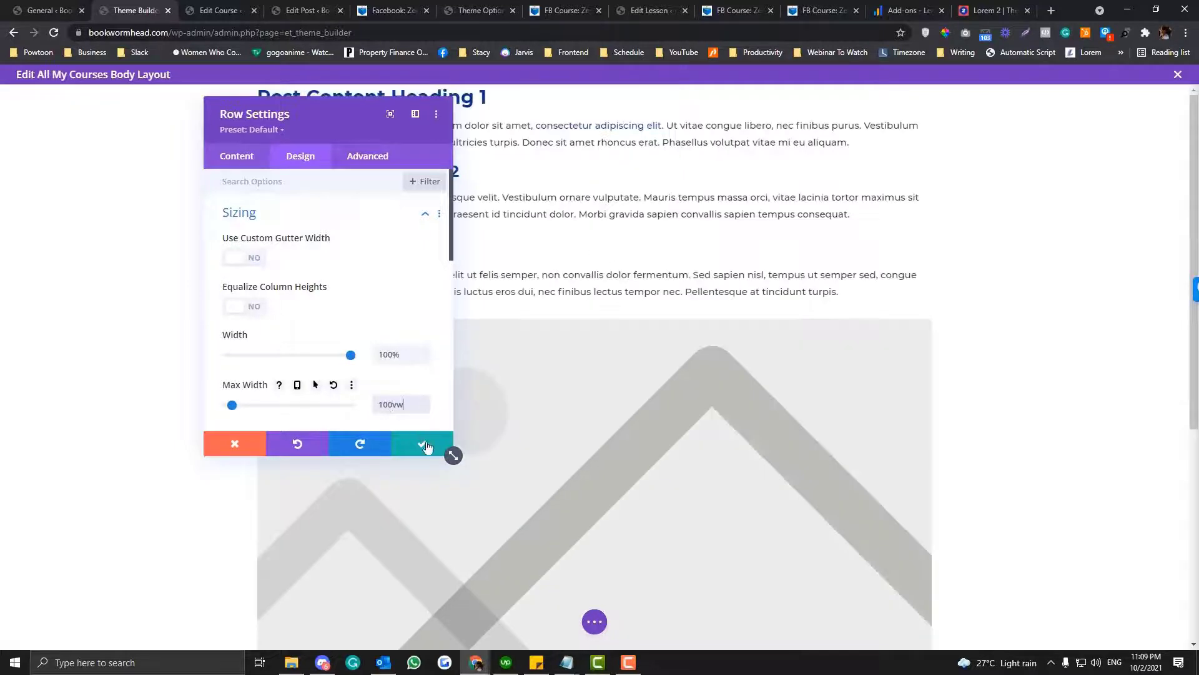
left_click(425, 444)
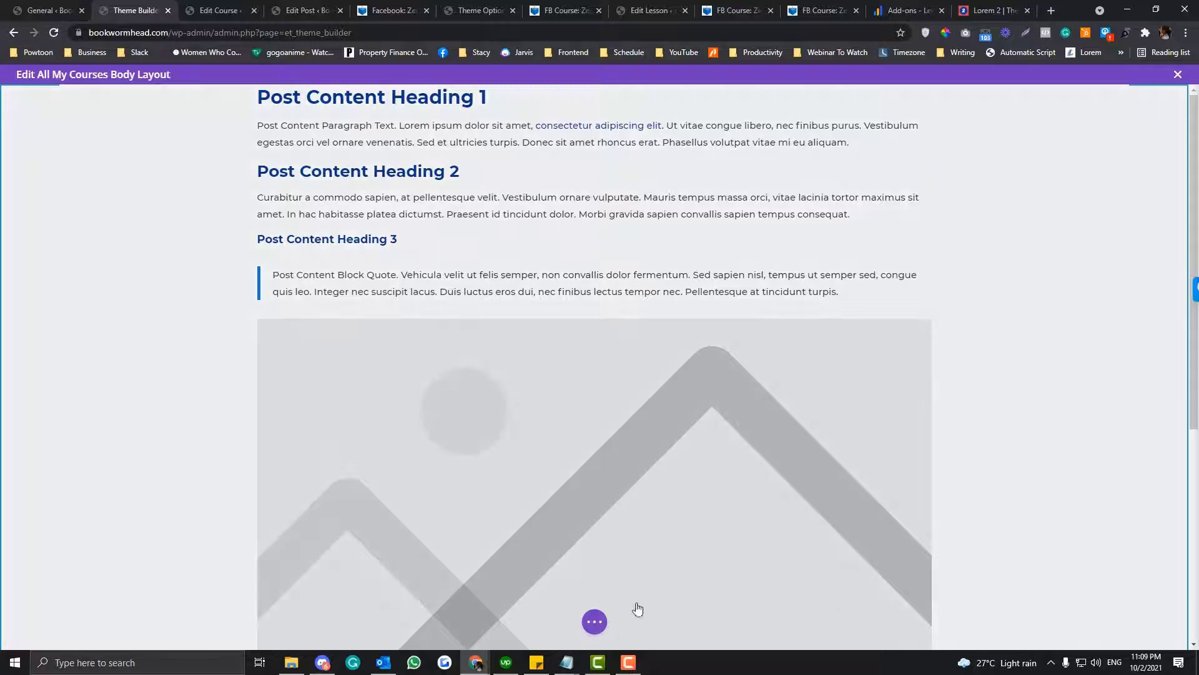
- Save the All My Courses body layout and return to the Theme Builder overview
left_click(597, 622)
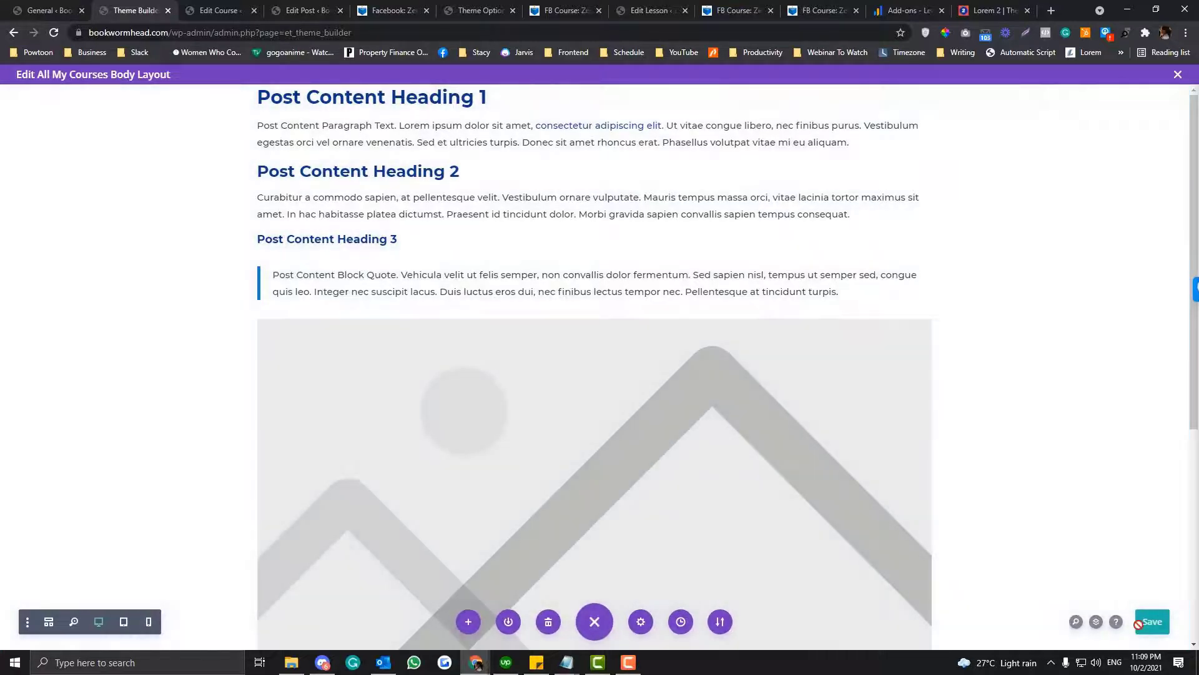
left_click(1141, 623)
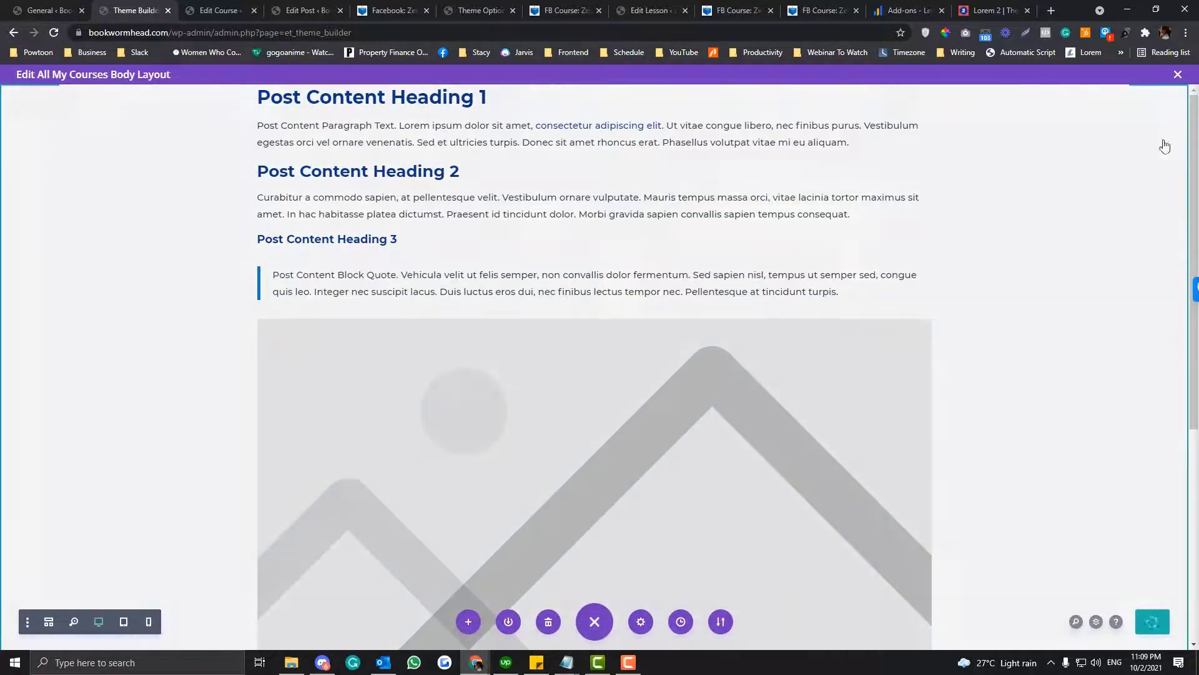
left_click(1177, 74)
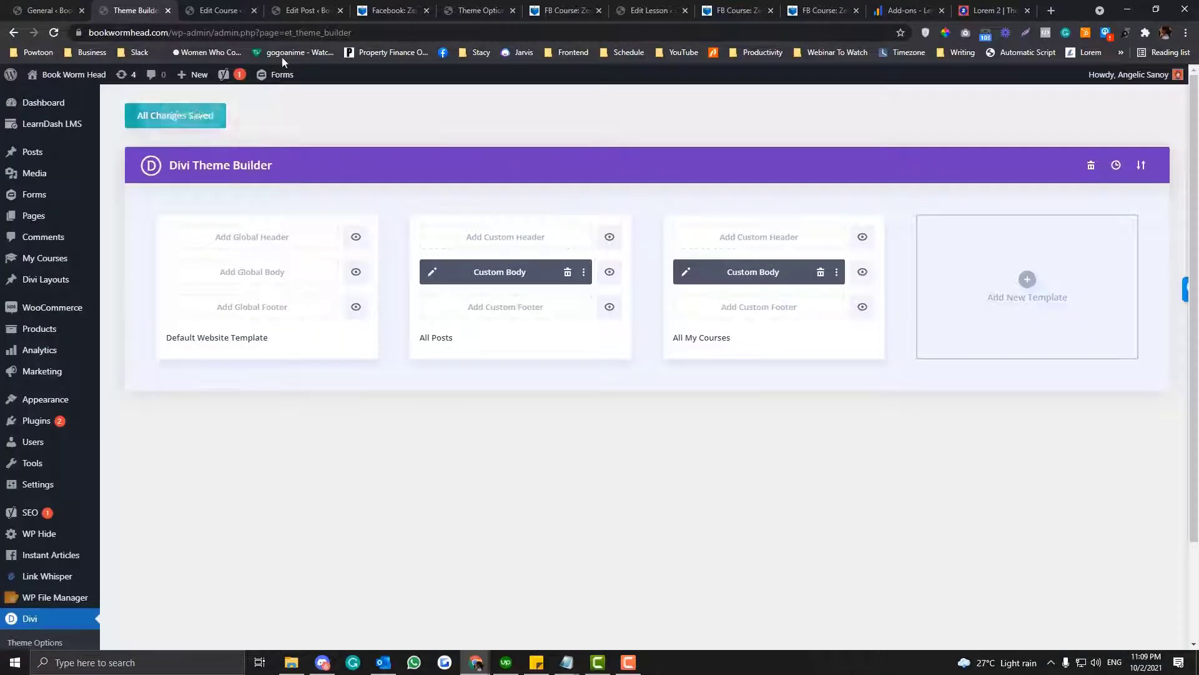
- Place the Facebook: Zero To Hero page beside the Theme Builder tab and reload it to check the layout width
left_click_drag(378, 10, 250, 3)
left_click(228, 34)
key("Return")
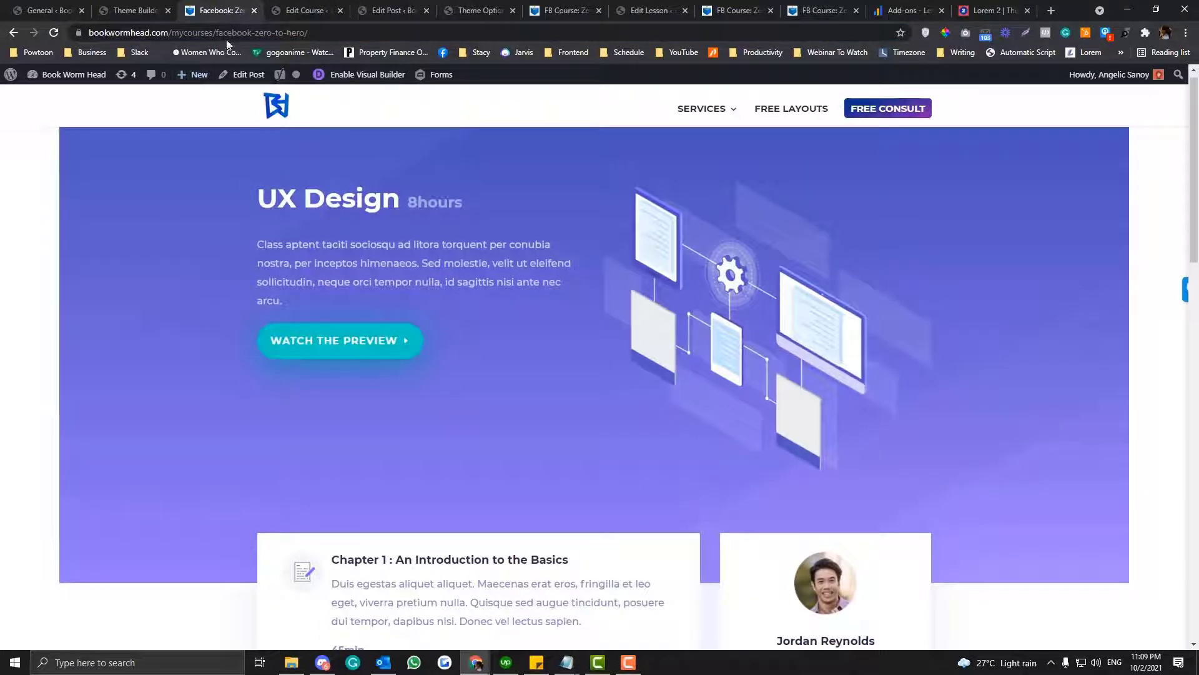
left_click(229, 34)
key("Return")
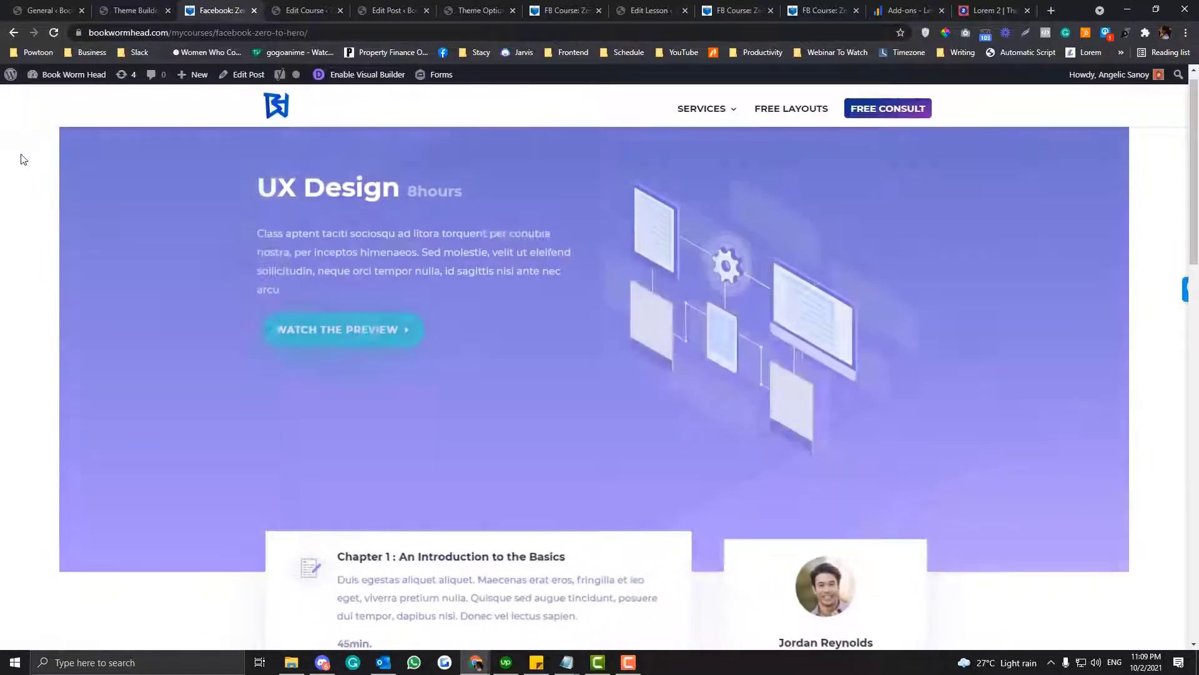
scroll(246, 398, "down", 4)
scroll(247, 398, "up", 5)
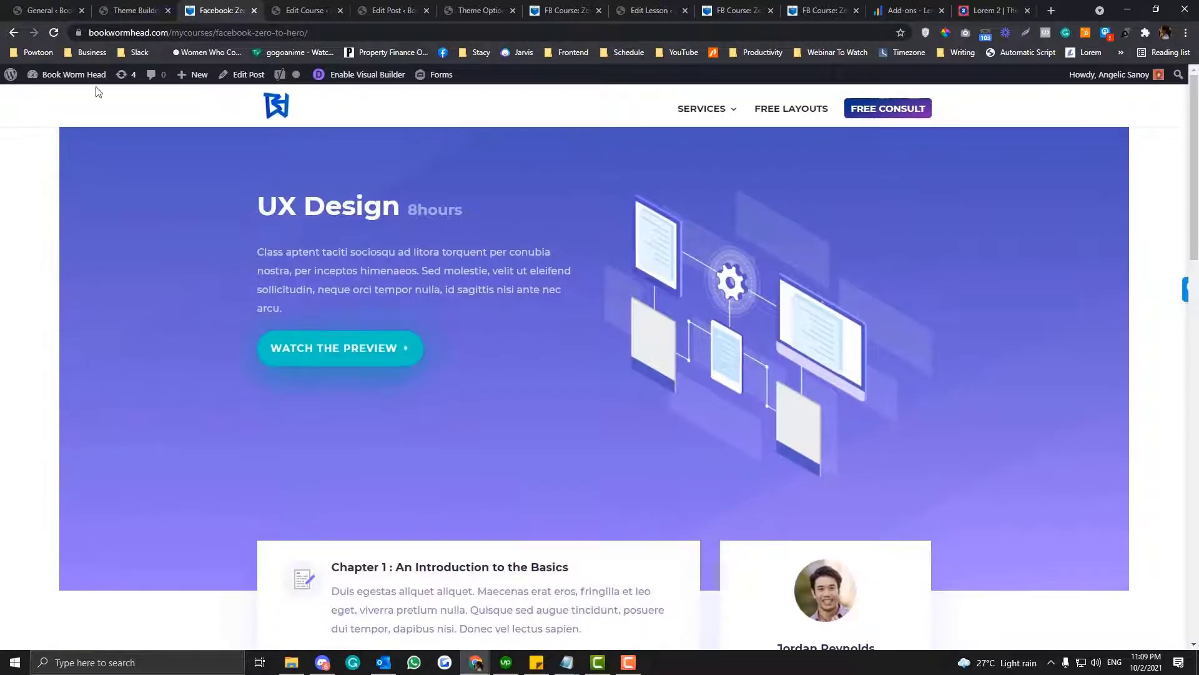
left_click(136, 9)
left_click_drag(284, 310, 477, 200)
left_click(599, 205)
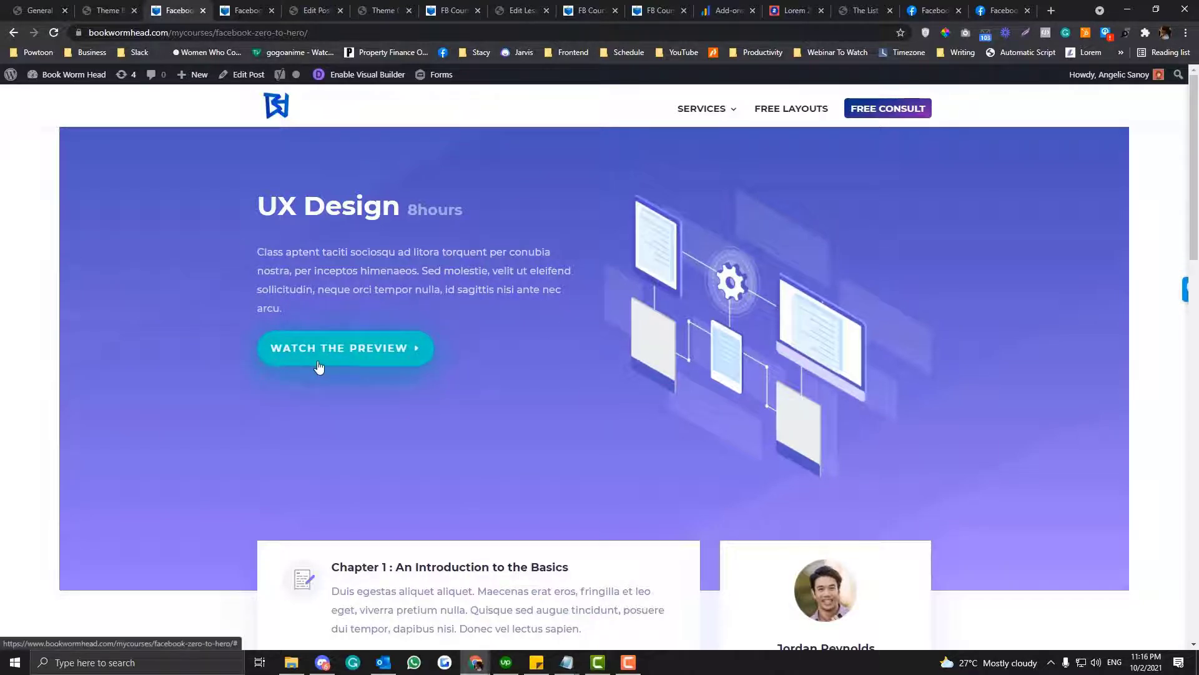
- Switch to the Notepad notes and copy the shortcode [learndash_payment_buttons course_id="25989"]
mouse_move(566, 661)
left_click(640, 624)
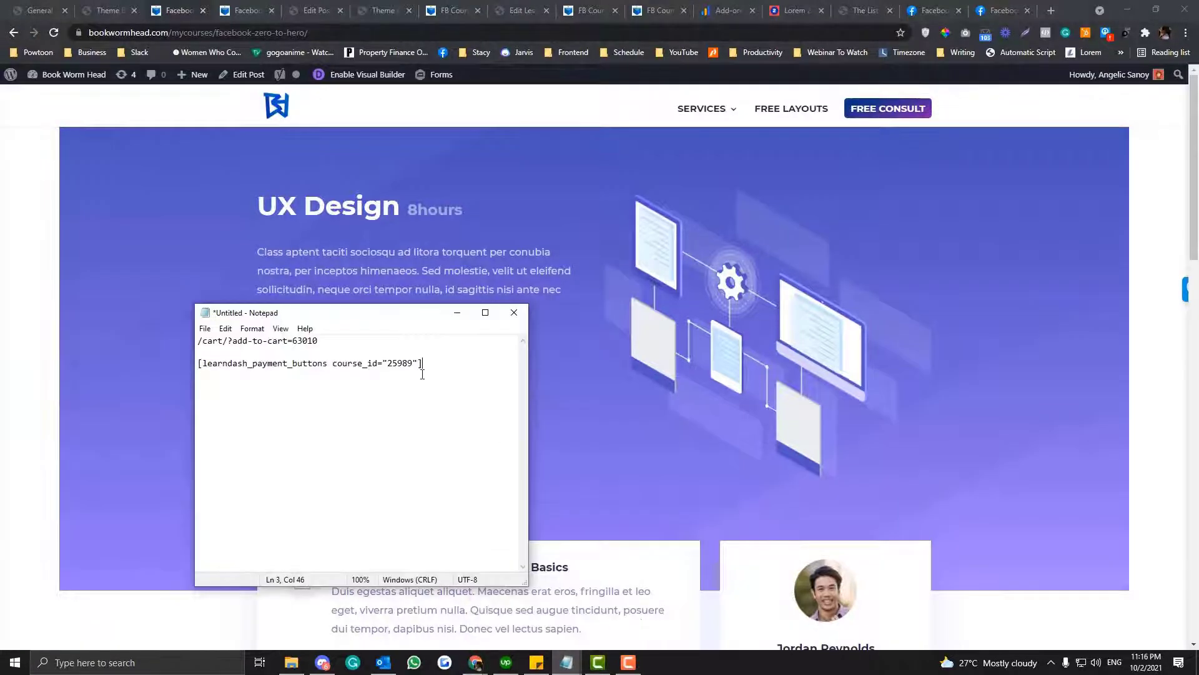
left_click_drag(444, 363, 190, 356)
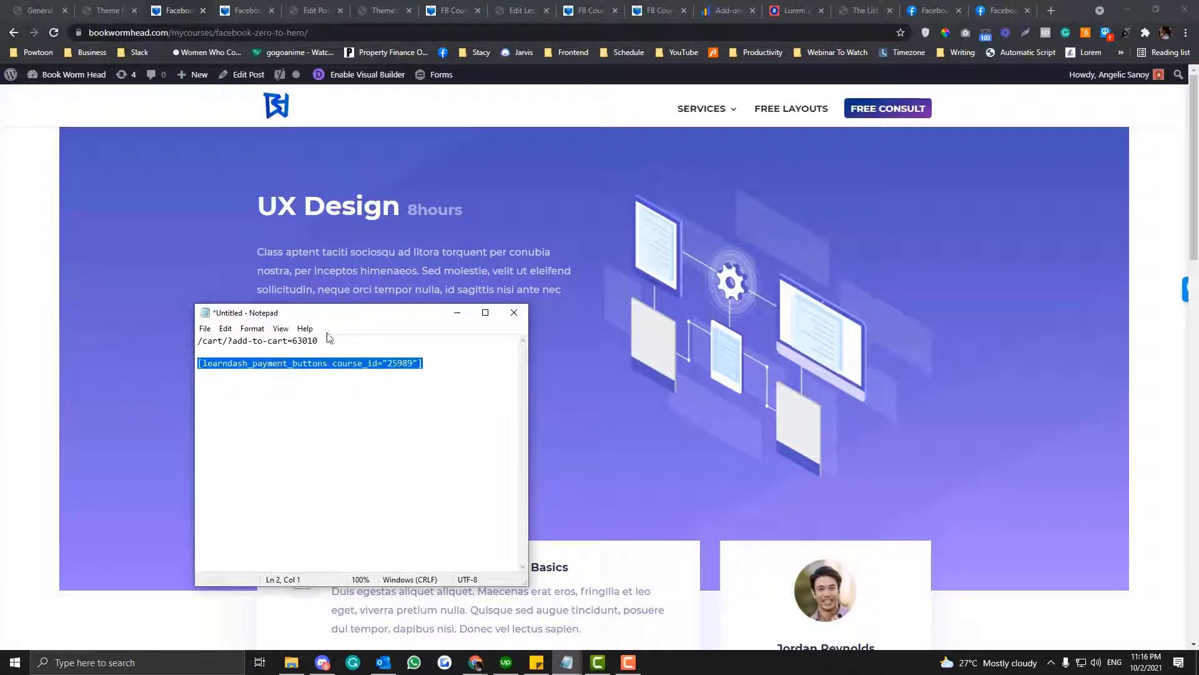
left_click_drag(392, 313, 940, 270)
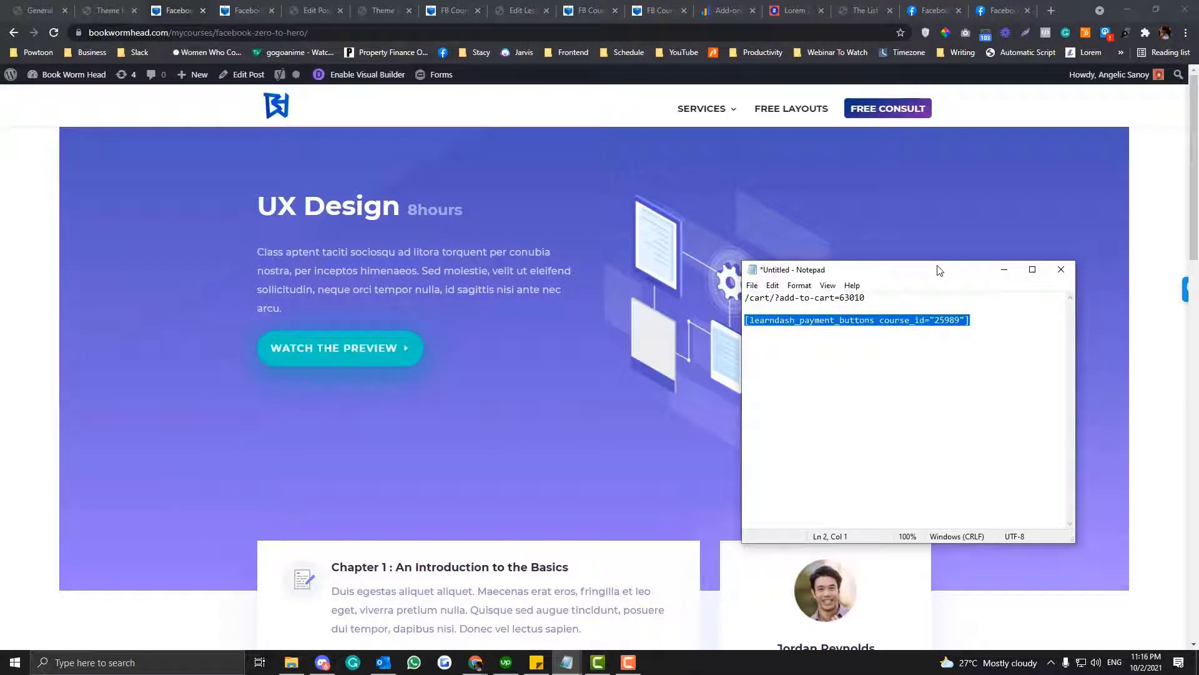
left_click_drag(940, 270, 927, 238)
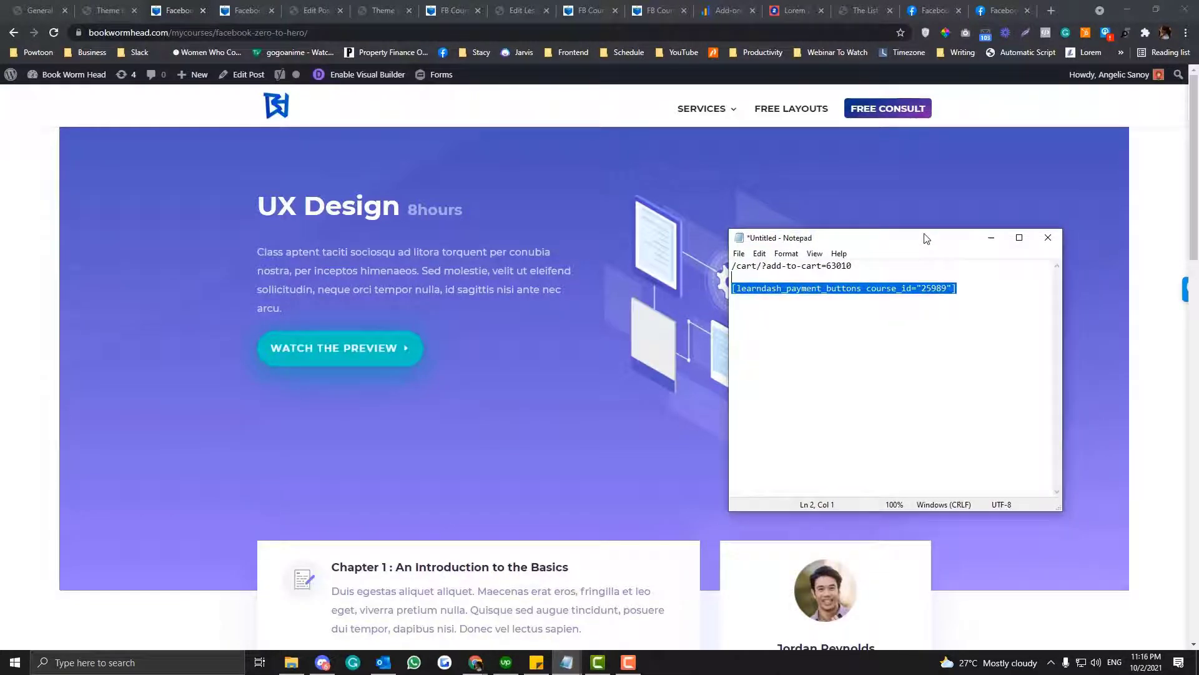
left_click_drag(971, 288, 699, 288)
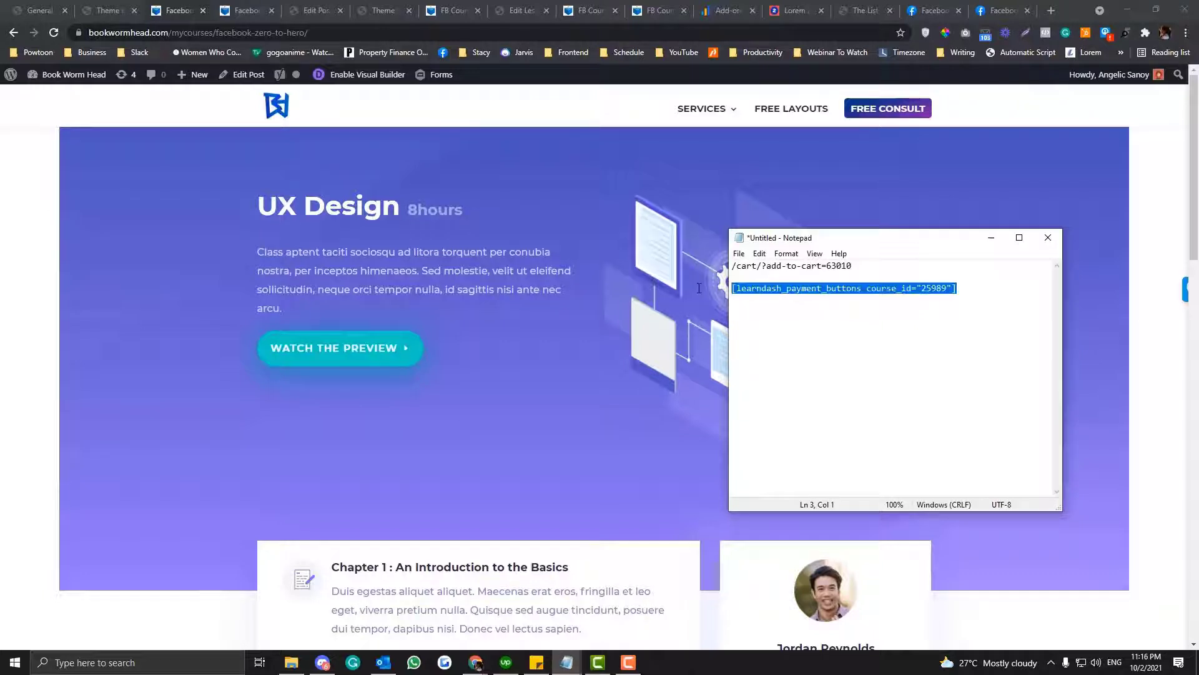
left_click(739, 289)
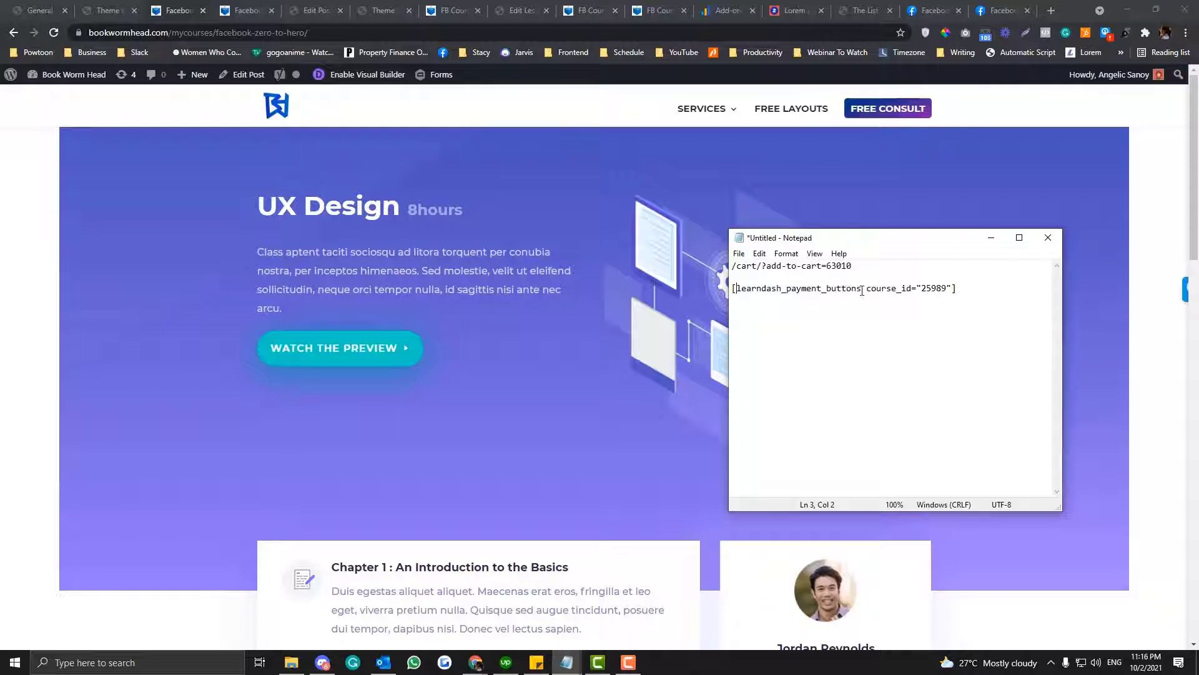
left_click_drag(867, 287, 773, 275)
key("ctrl+c")
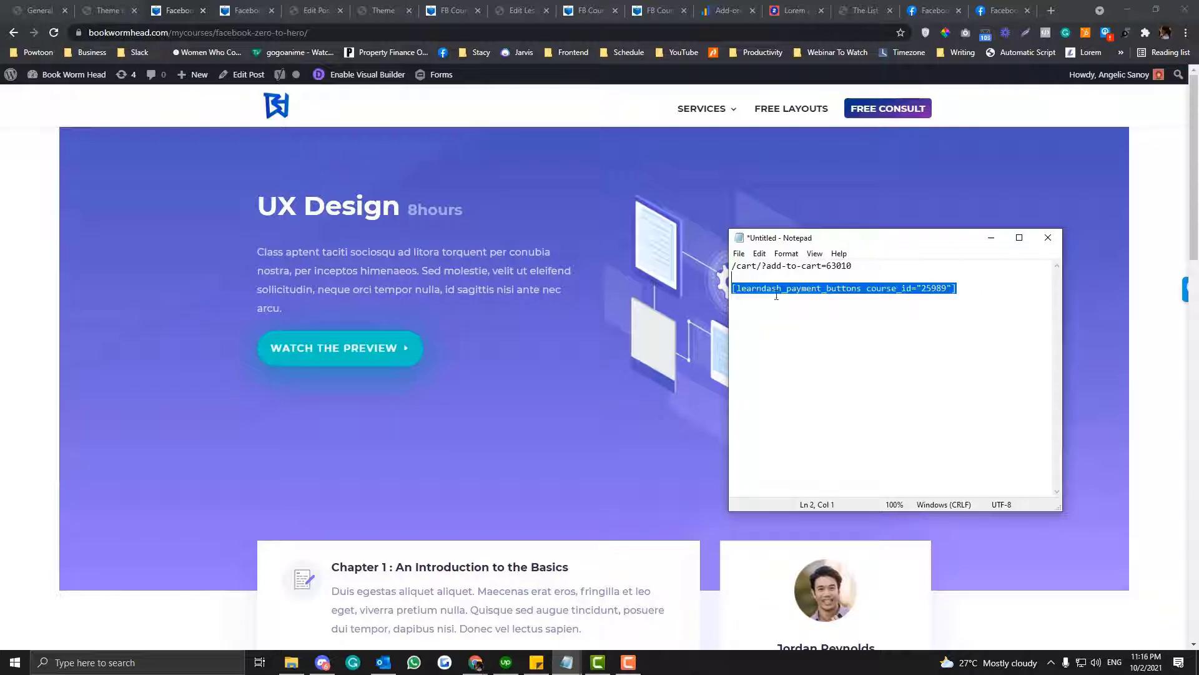
left_click(991, 237)
- In the Visual Builder, replace the Watch The Preview button with a Code module containing [learndash_payment_buttons course_id="25989"]
left_click(322, 74)
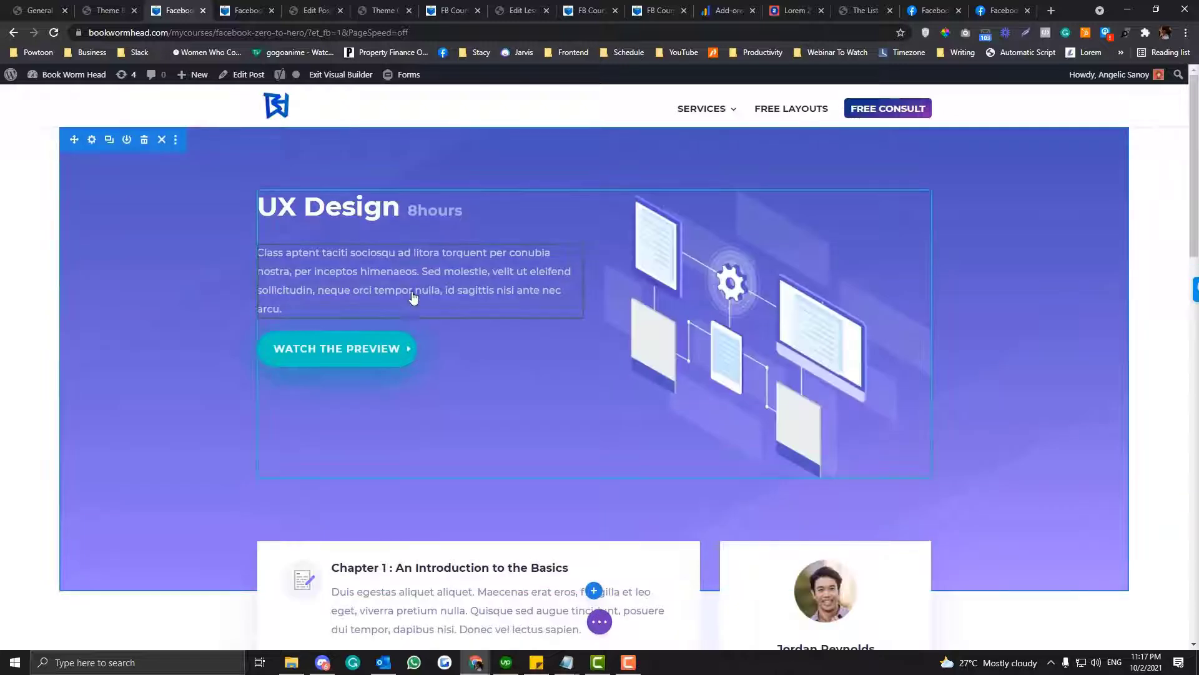
left_click(450, 345)
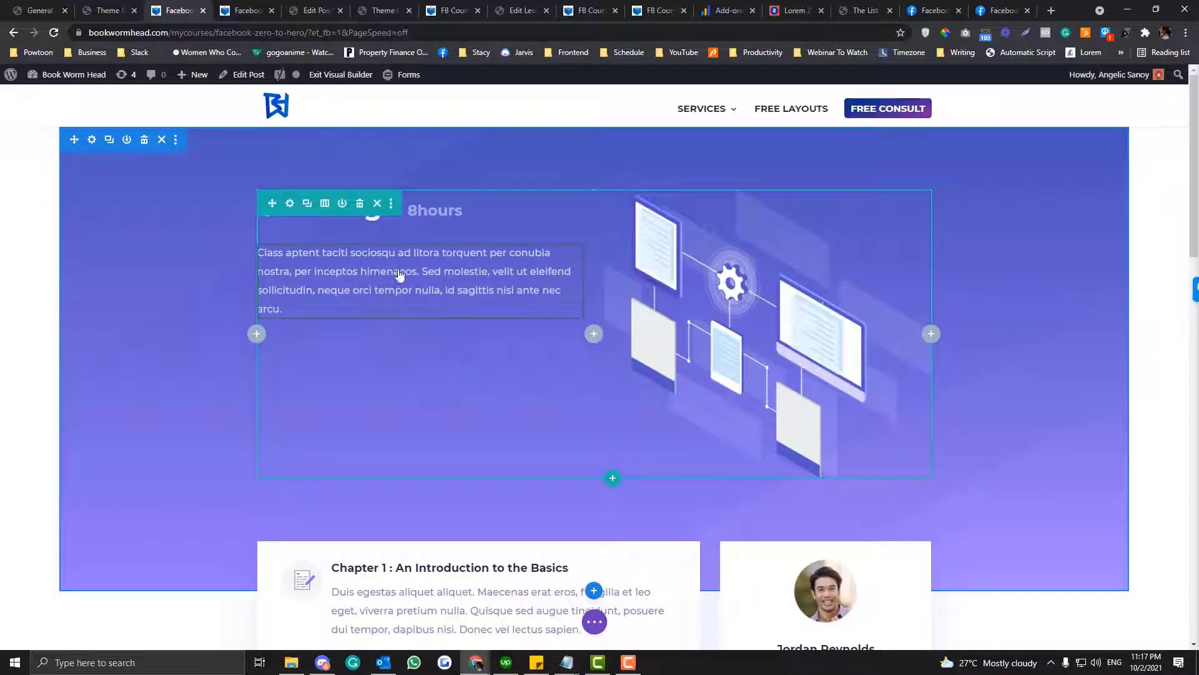
left_click(419, 278)
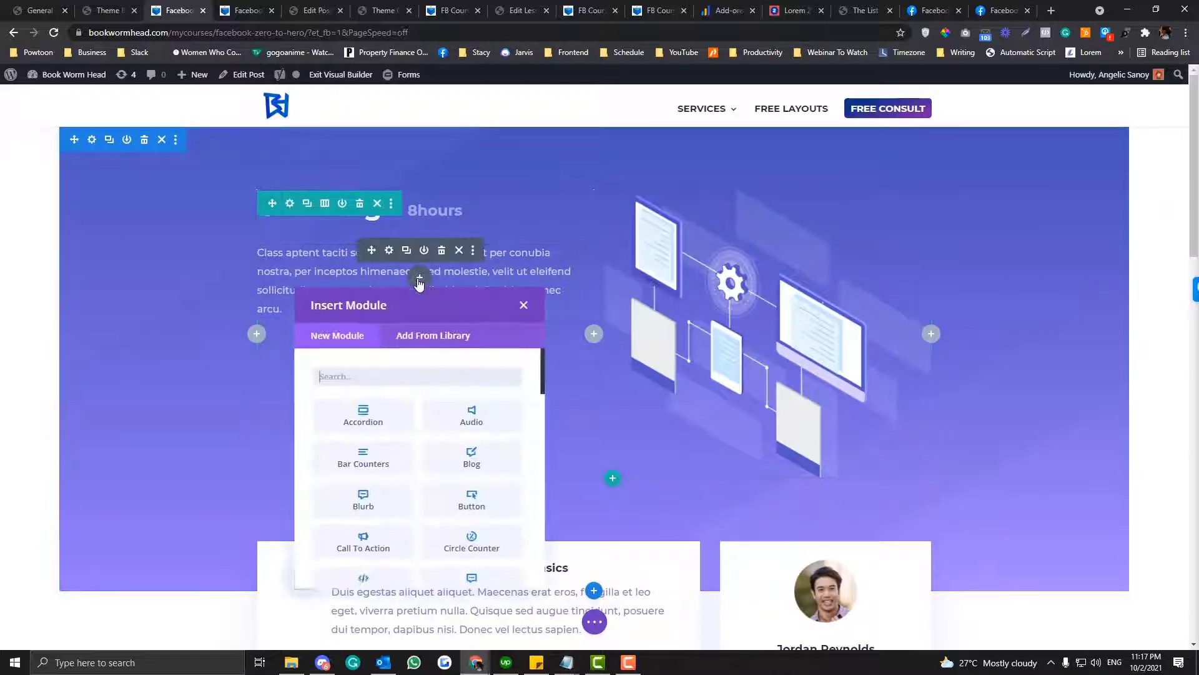
type("code")
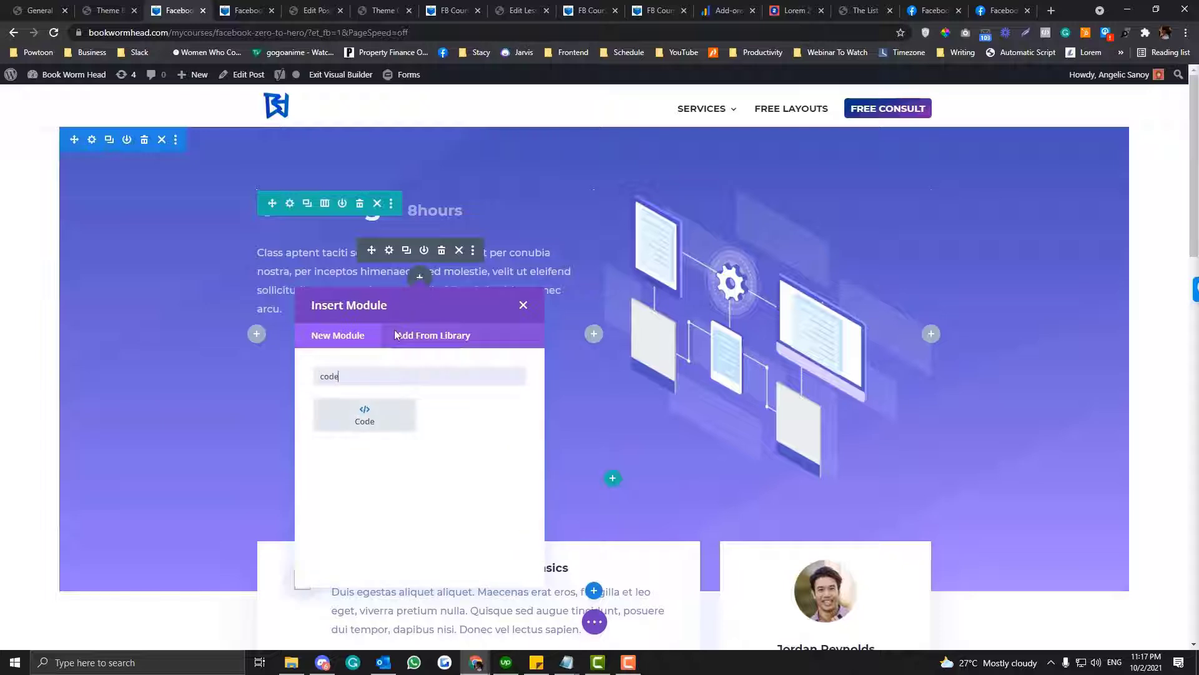
left_click(381, 408)
key("ctrl+v")
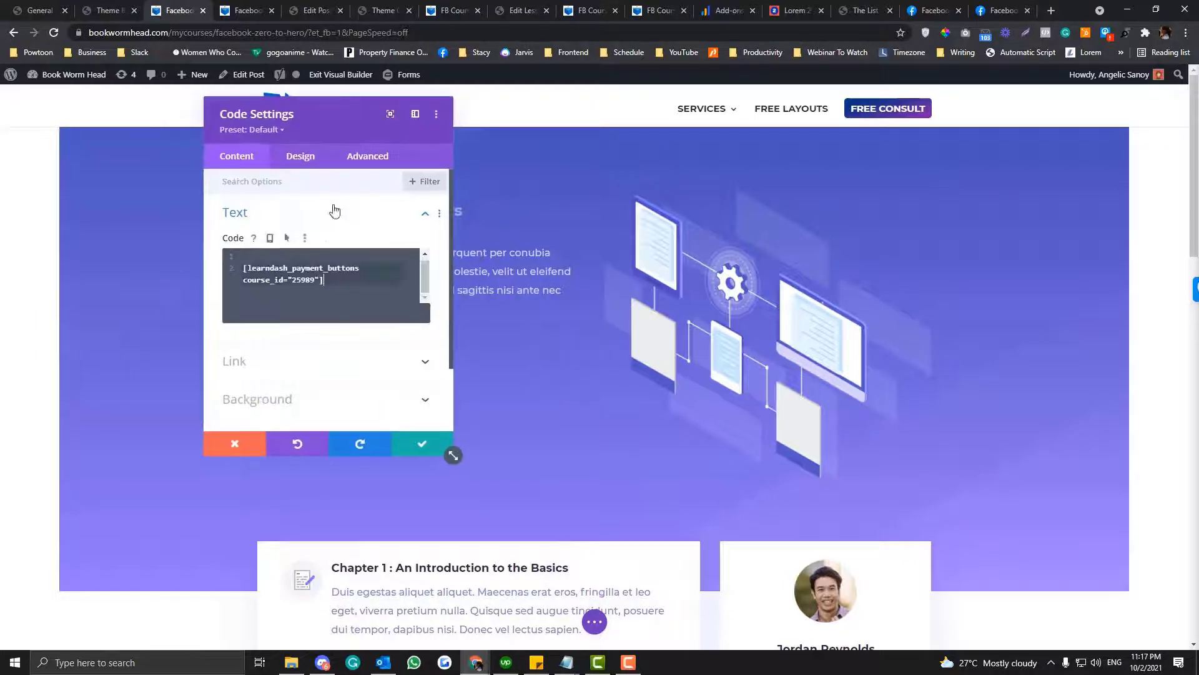
left_click_drag(325, 96, 836, 151)
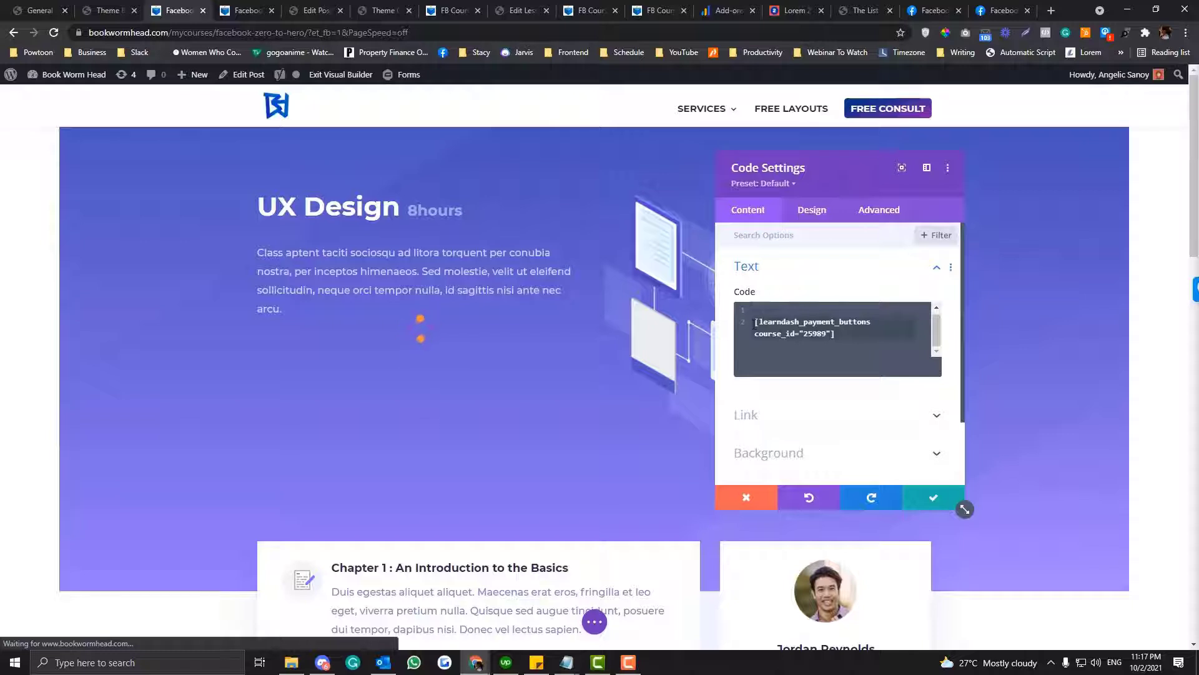
key("BackSpace")
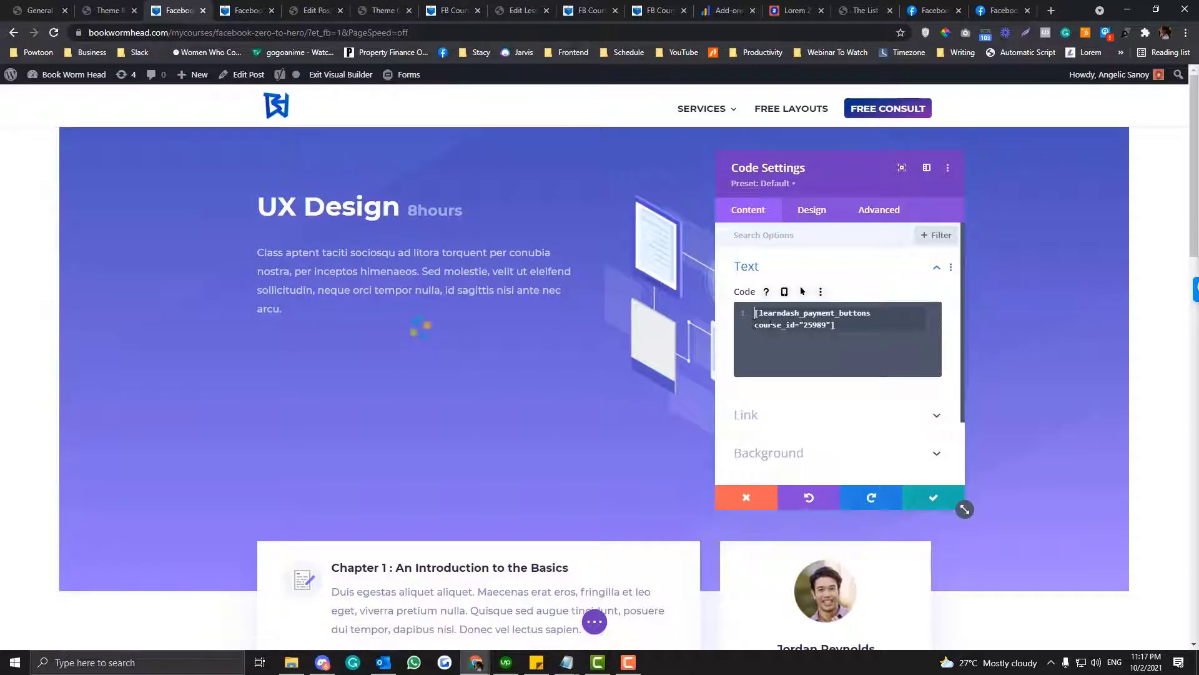
- Open the FB Course: Zero To Hero Guide for editing in LearnDash and copy its post ID 52916 from the page address
left_click_drag(803, 325, 825, 325)
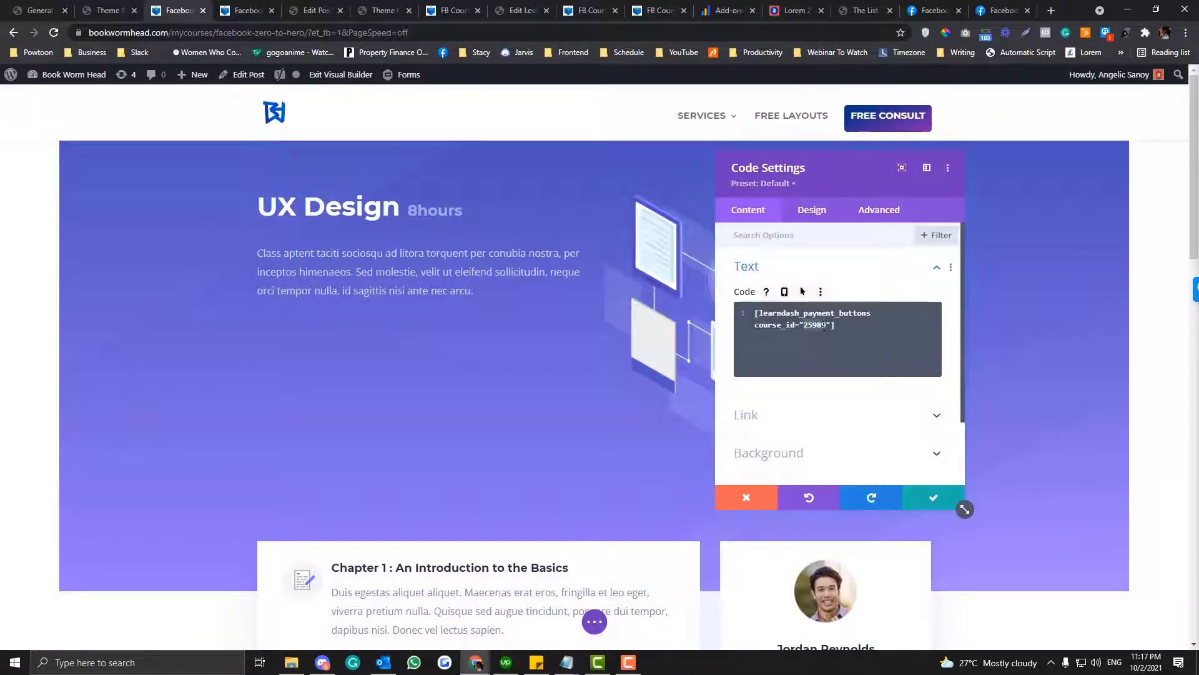
left_click(118, 6)
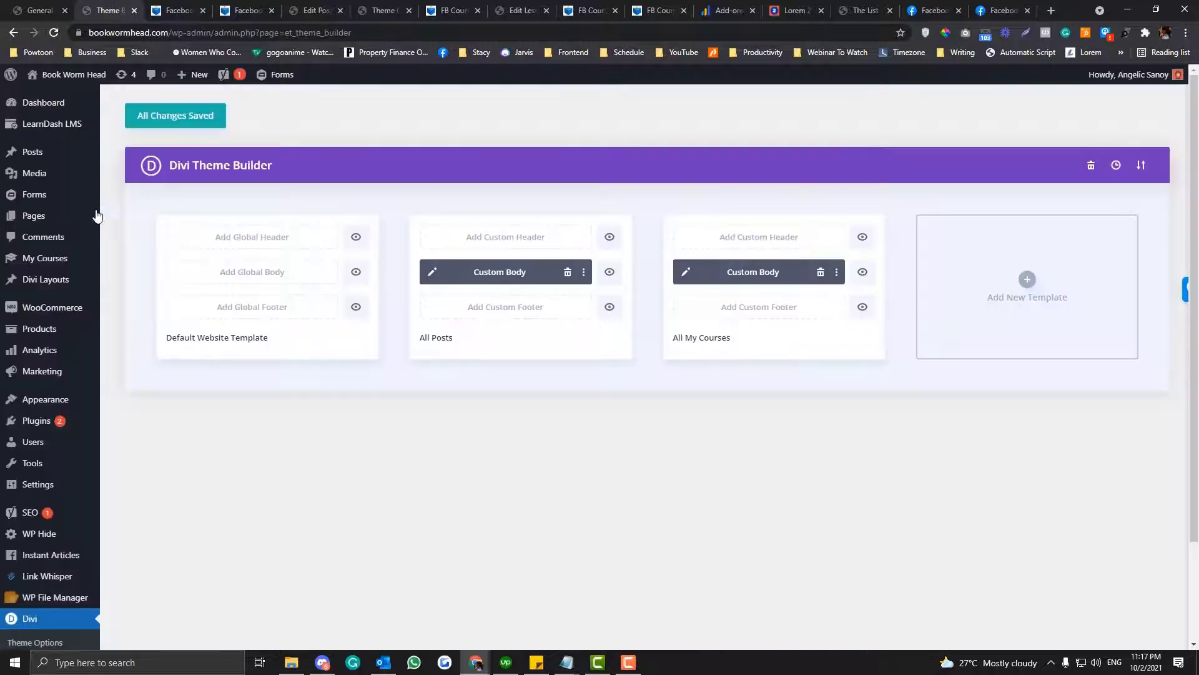
mouse_move(62, 124)
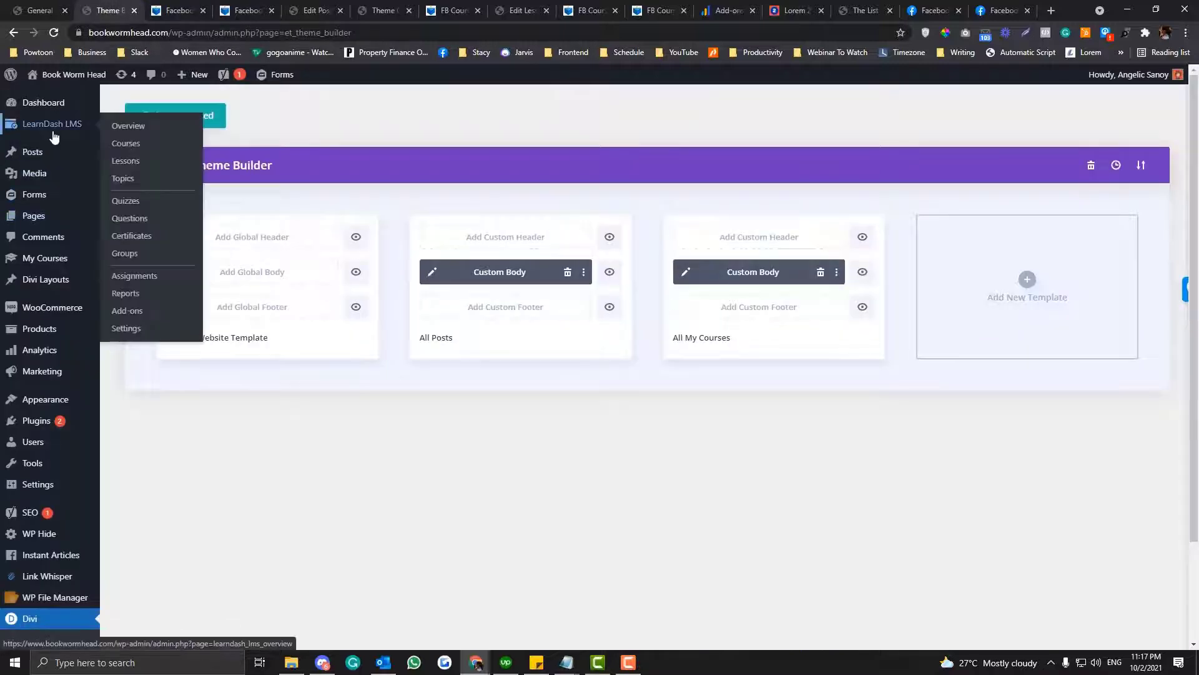
left_click(123, 147)
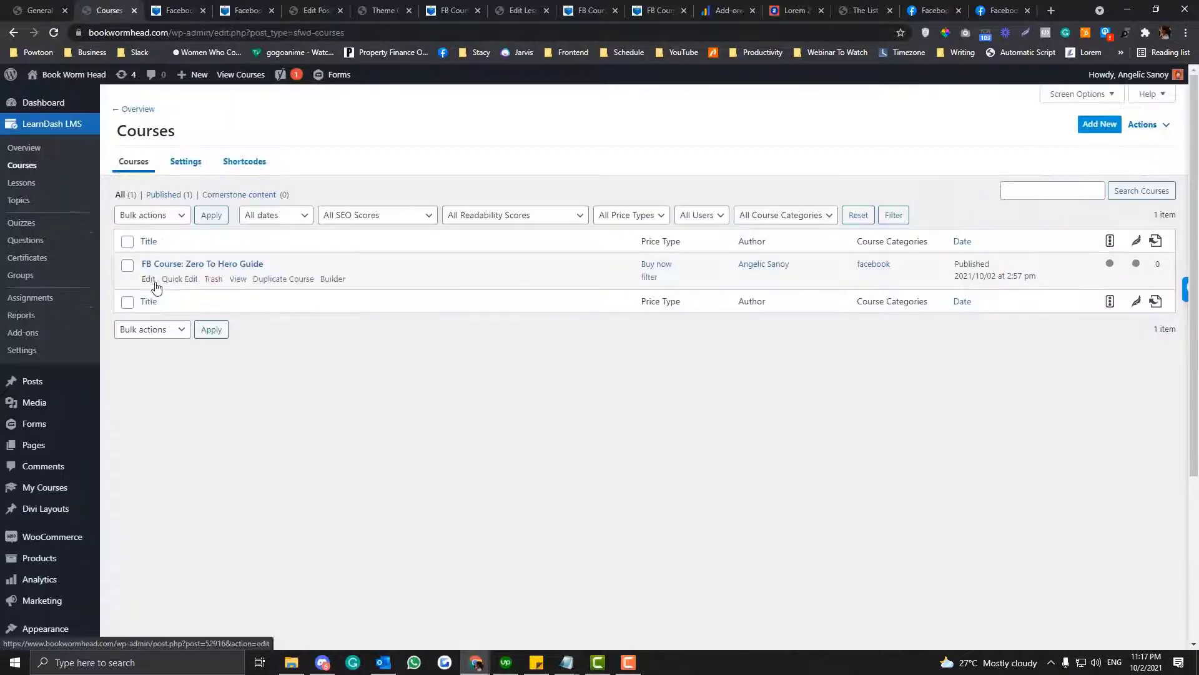
left_click(149, 280)
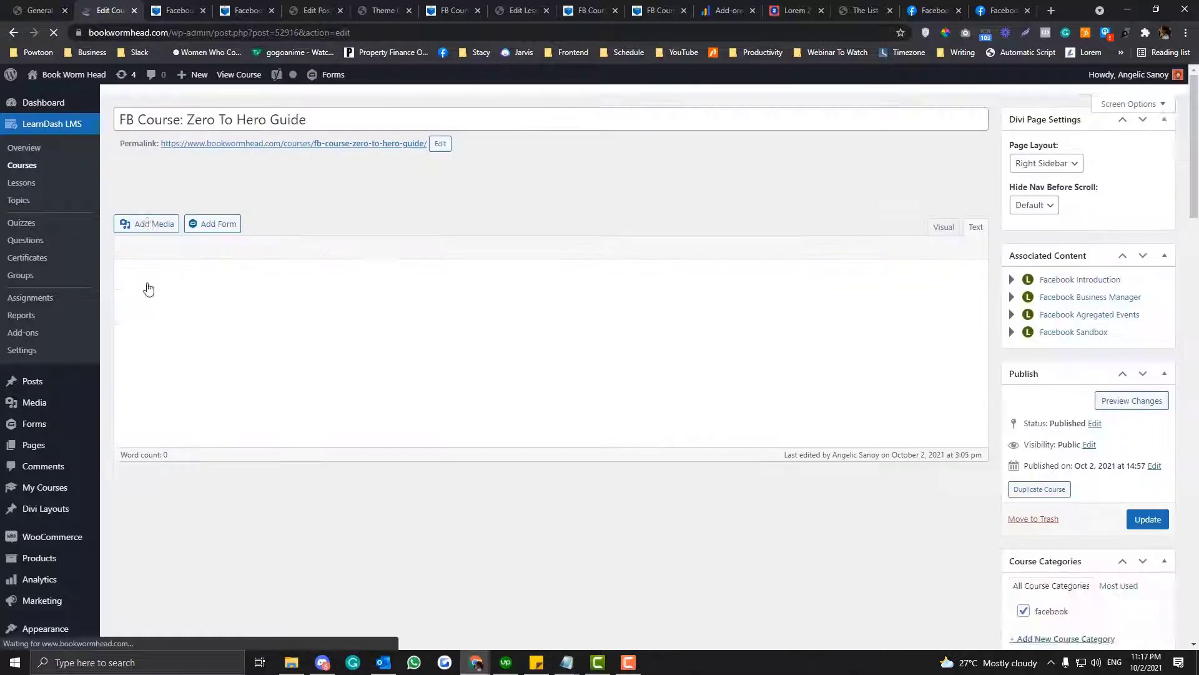
left_click_drag(274, 33, 300, 33)
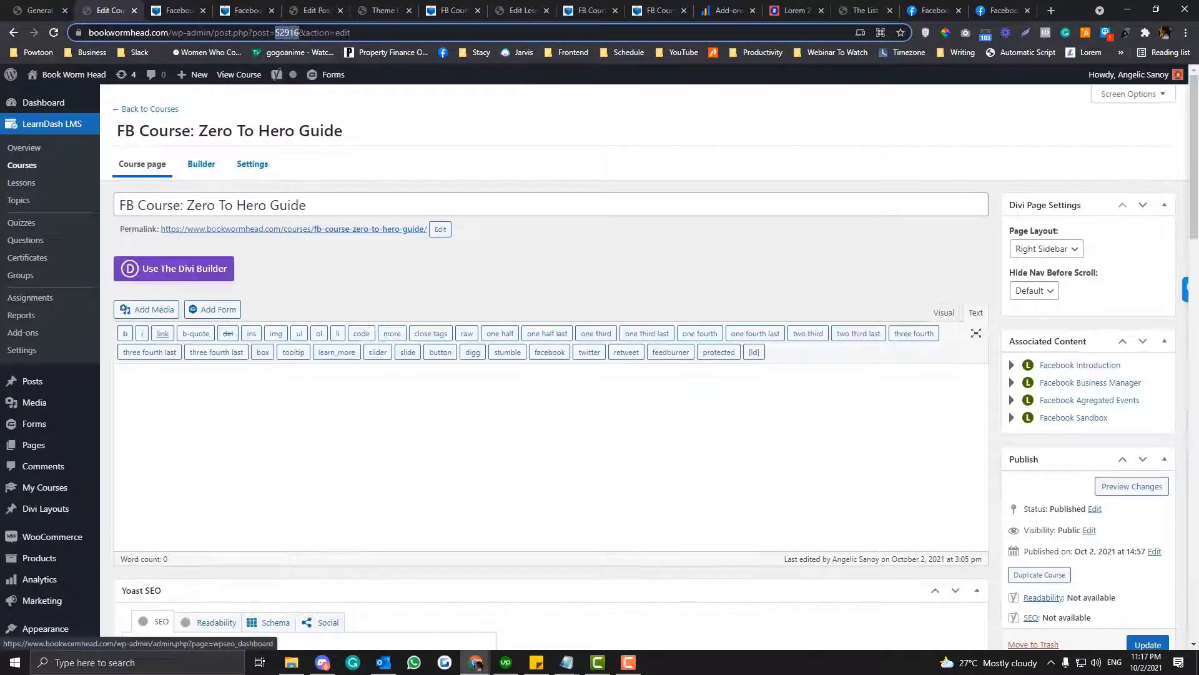
right_click(339, 34)
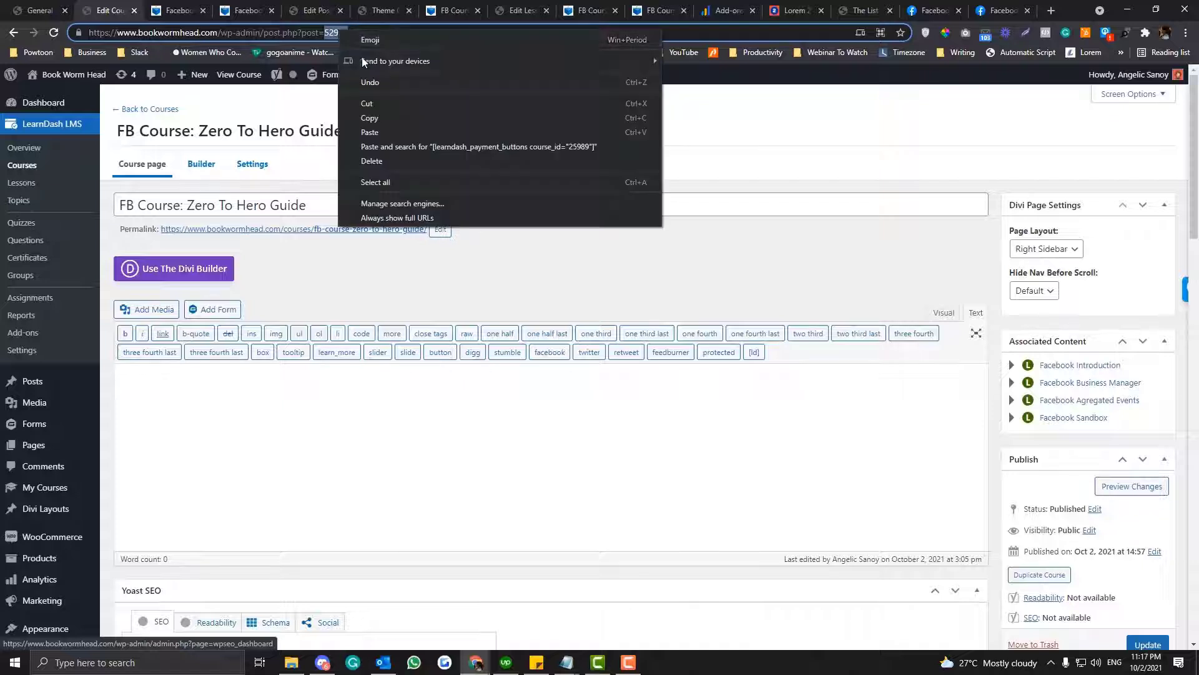
left_click(365, 104)
- Back in the Facebook page's Code module, set the shortcode's course_id to 52916 and save the module settings
left_click(188, 7)
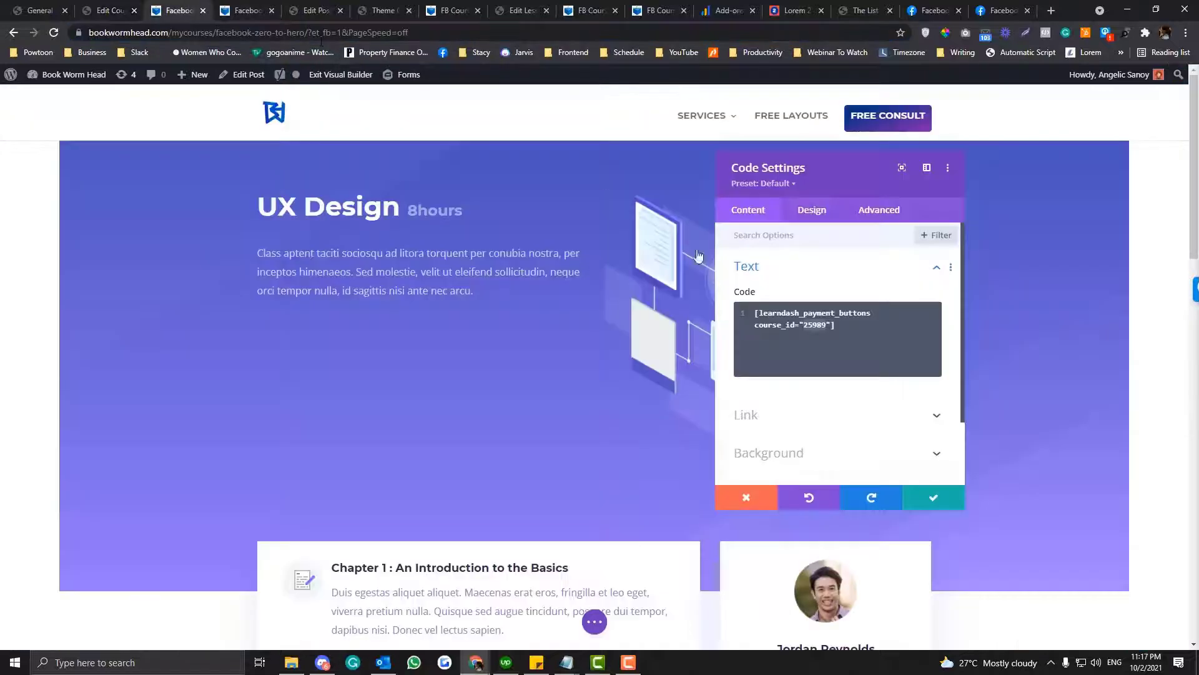
double_click(815, 325)
key("ctrl+v")
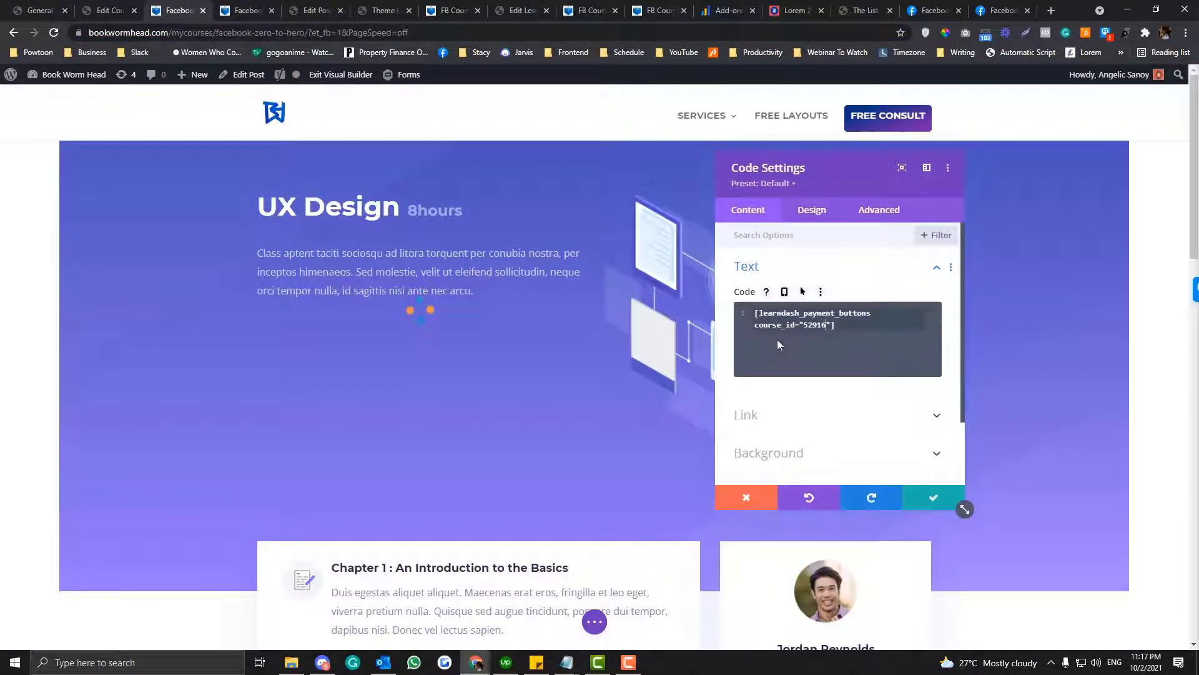
left_click(933, 498)
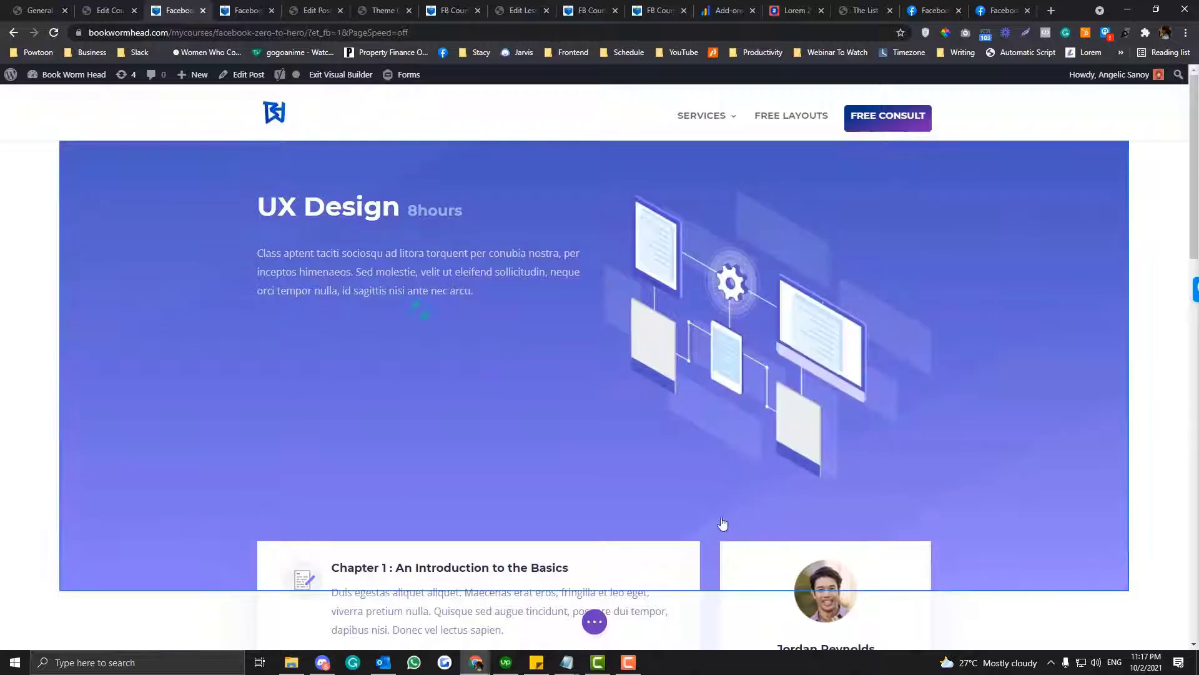
- Save the Facebook: Zero To Hero page and exit the Visual Builder
left_click(594, 622)
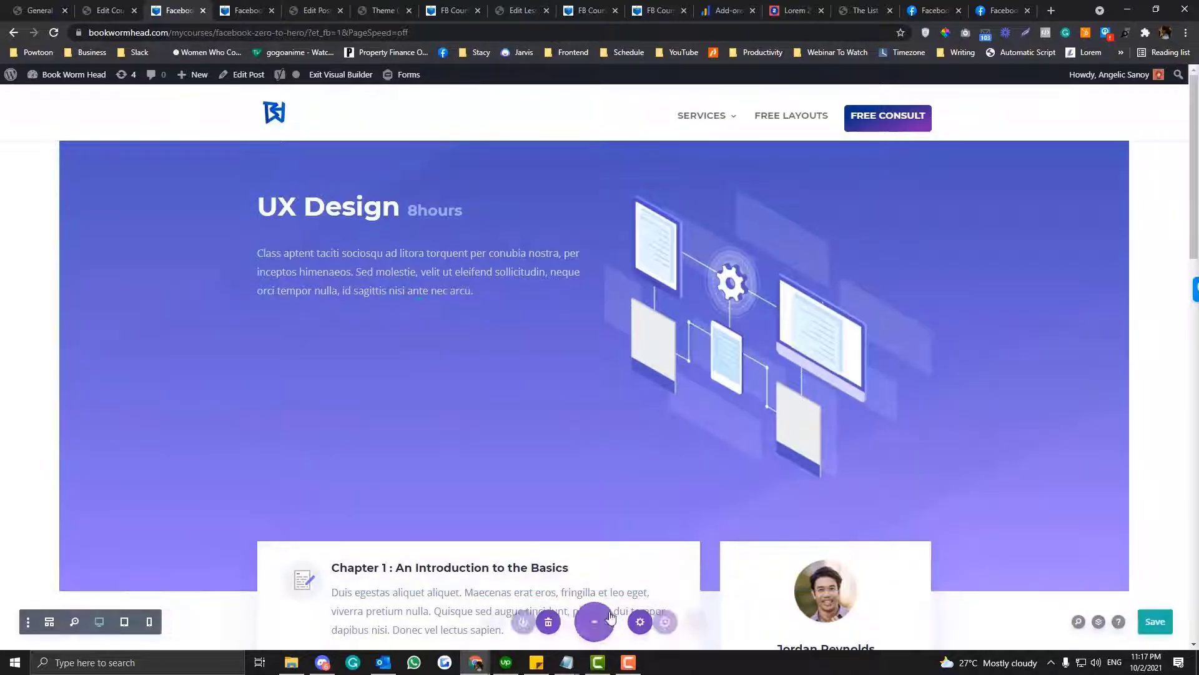
left_click(1152, 621)
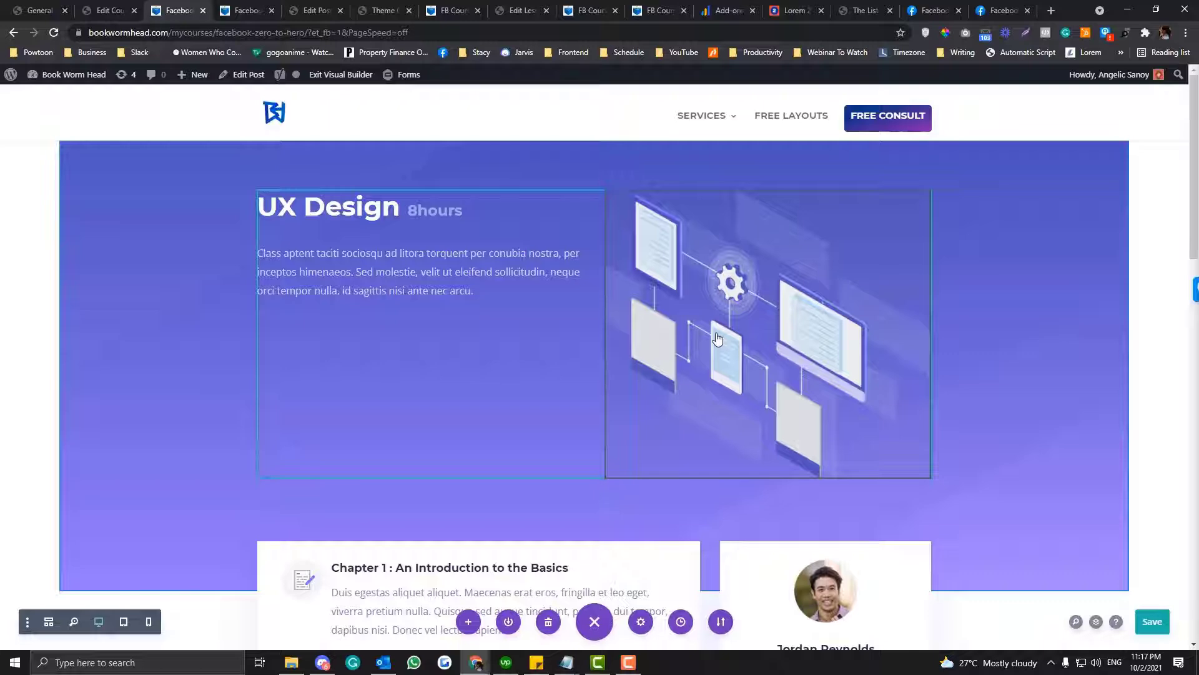
left_click(343, 74)
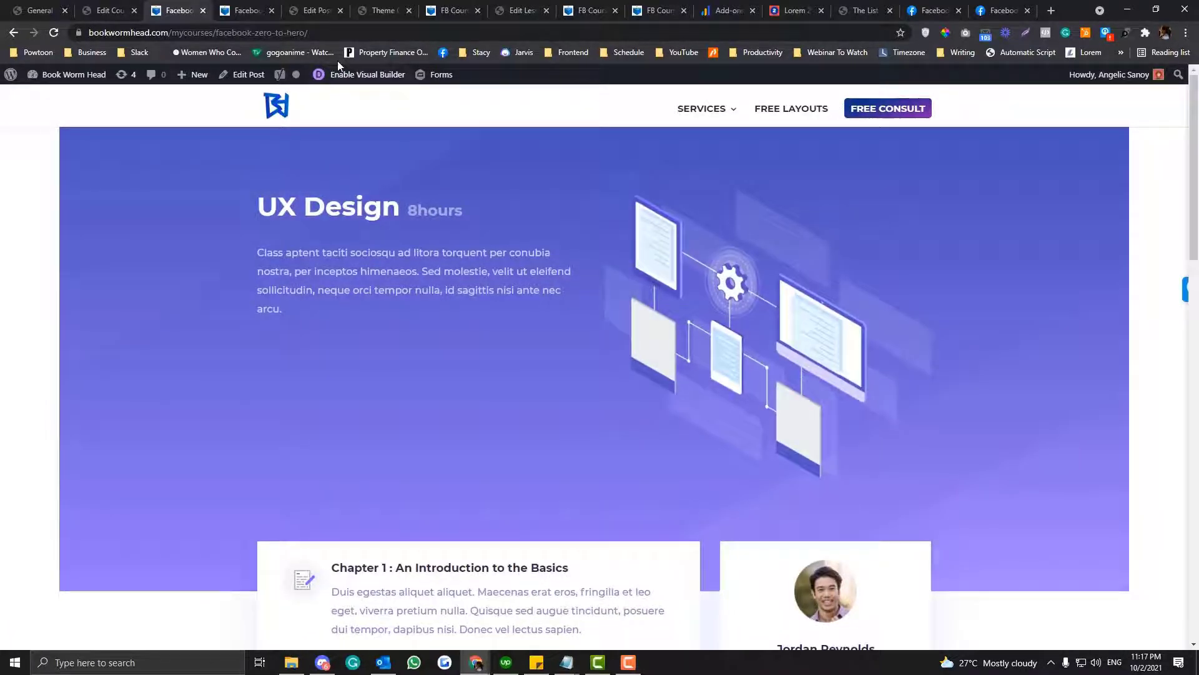
- Copy the address of the mycourses/facebook-zero-to-hero page and load it in a new incognito window
left_click(338, 33)
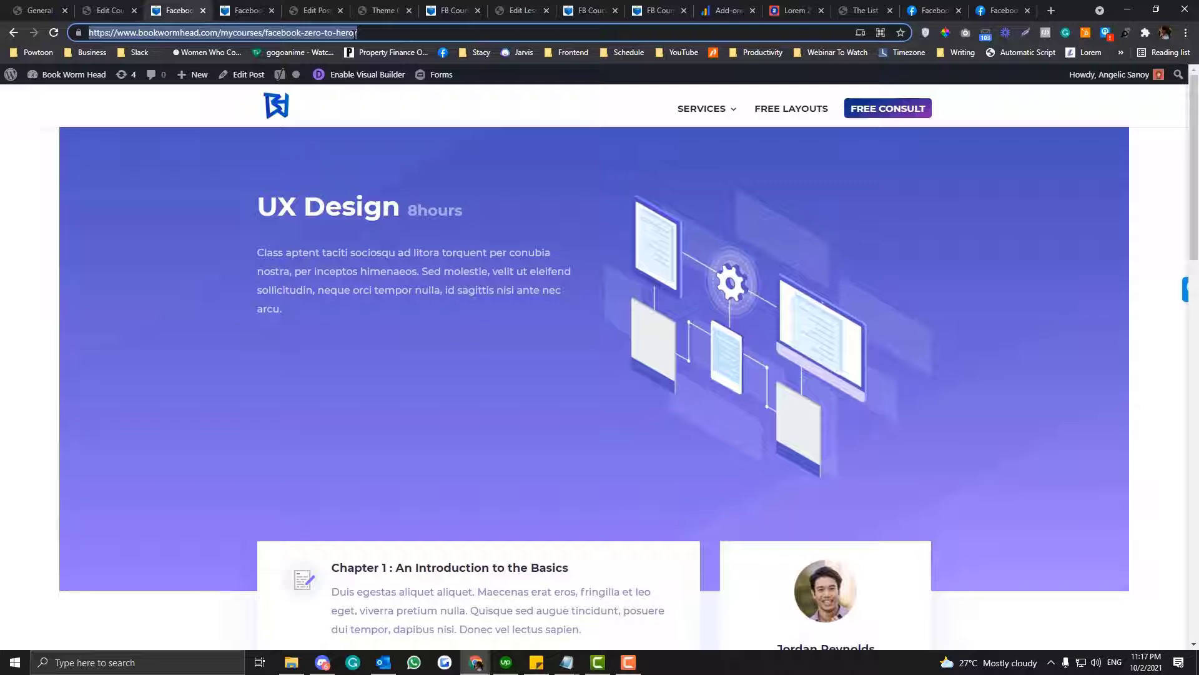
key("ctrl+shift+n")
key("ctrl+v")
key("Return")
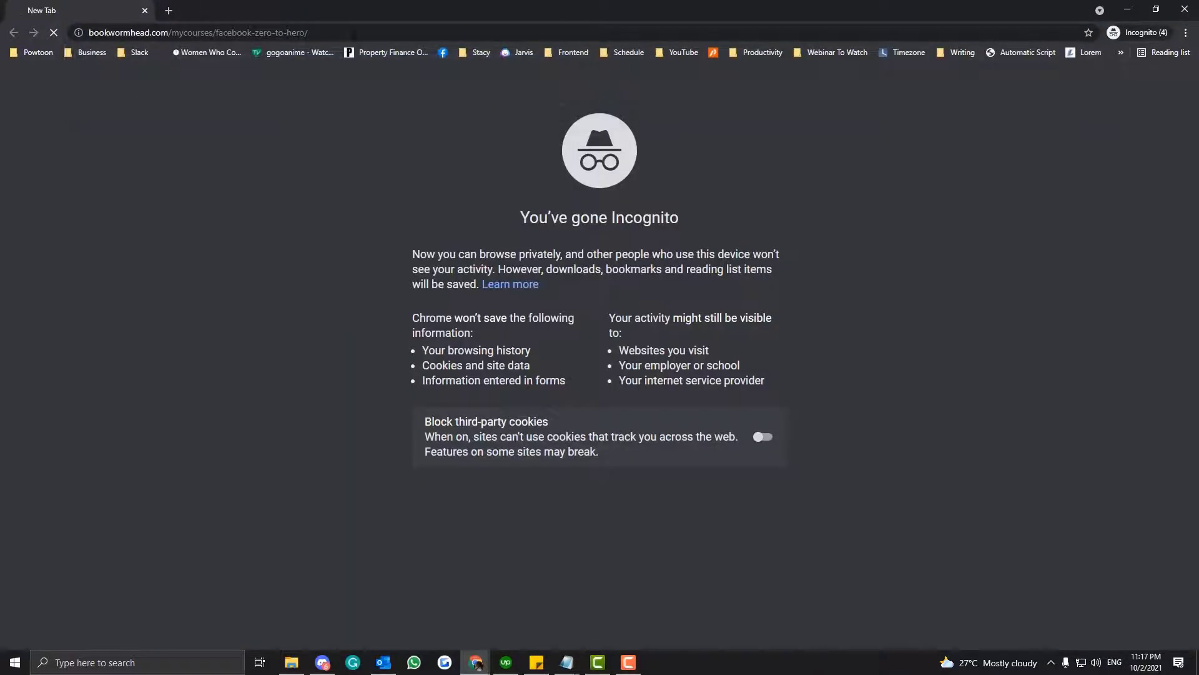
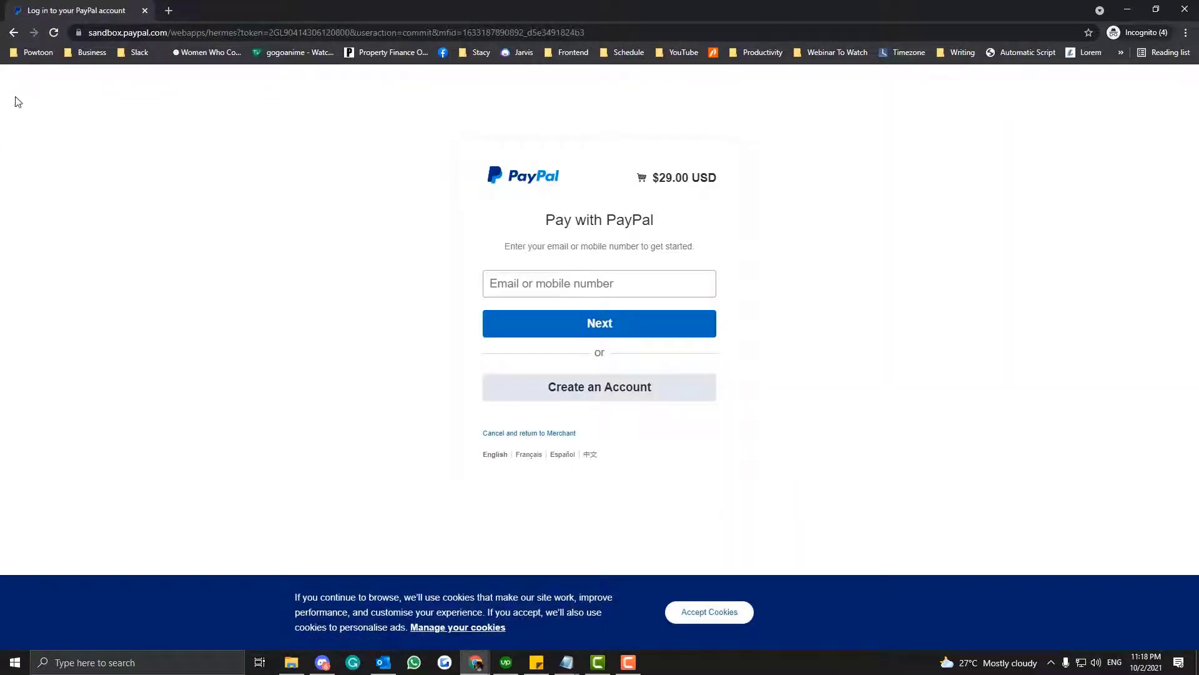
- Go back from the PayPal checkout to the course page, and open LearnDash's Custom Labels settings in the regular browser window
left_click(14, 34)
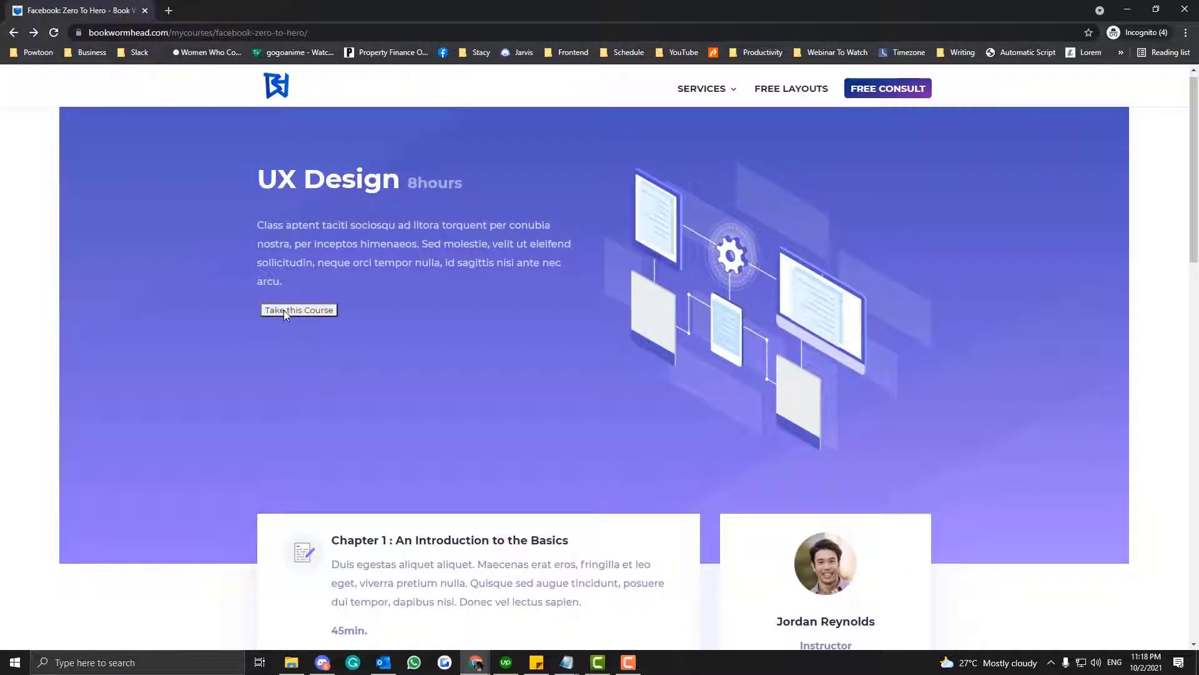
left_click(1128, 9)
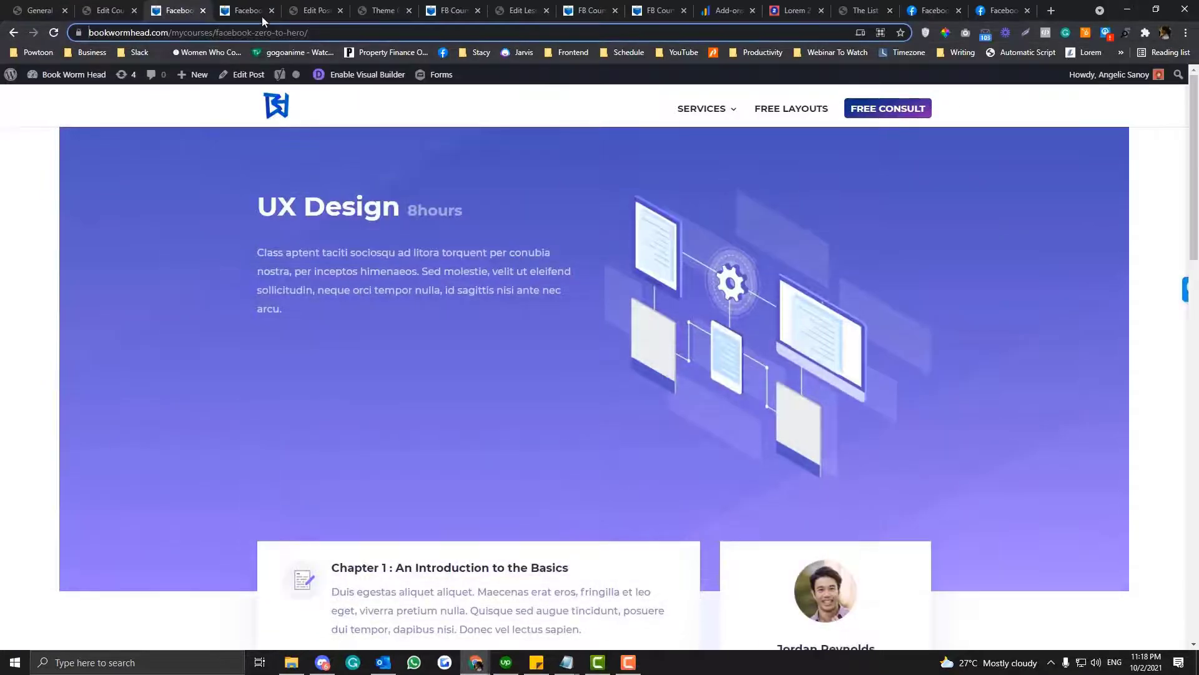
left_click(111, 10)
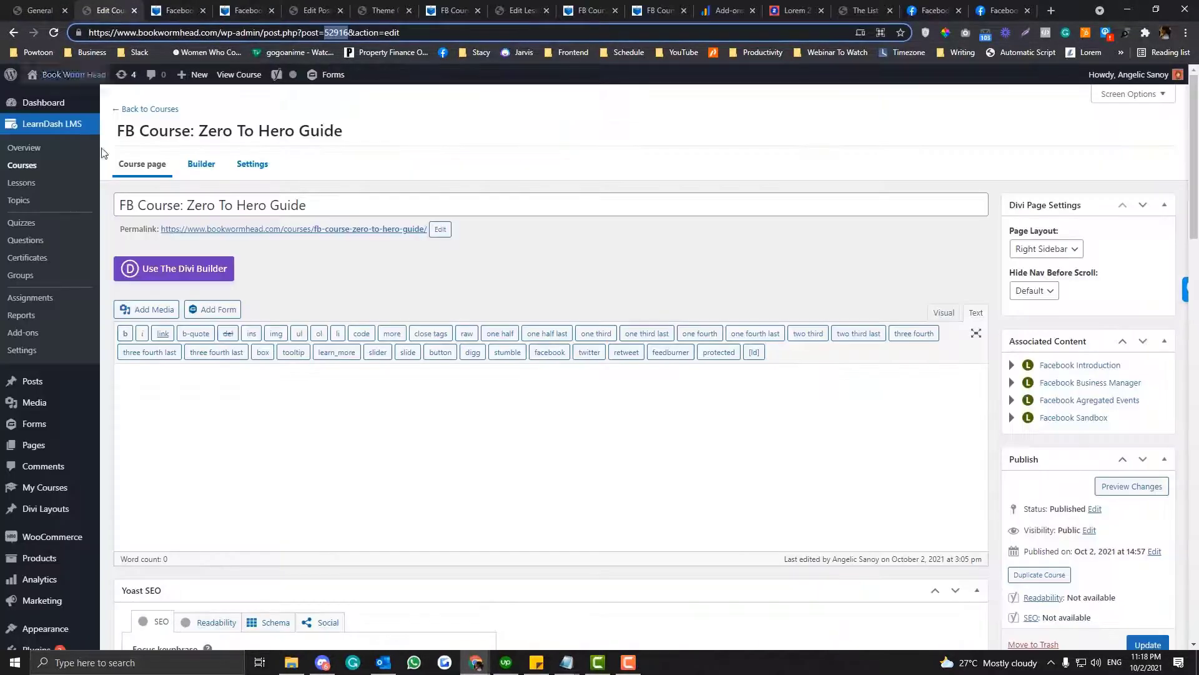
left_click(24, 351)
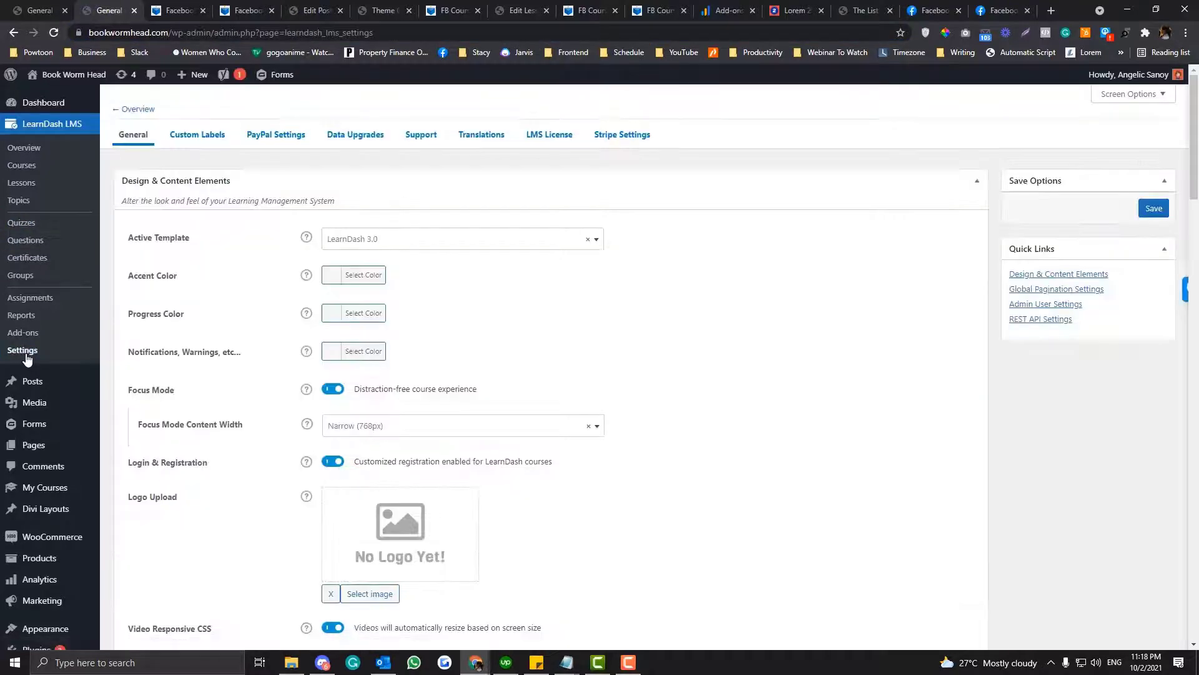
left_click(205, 138)
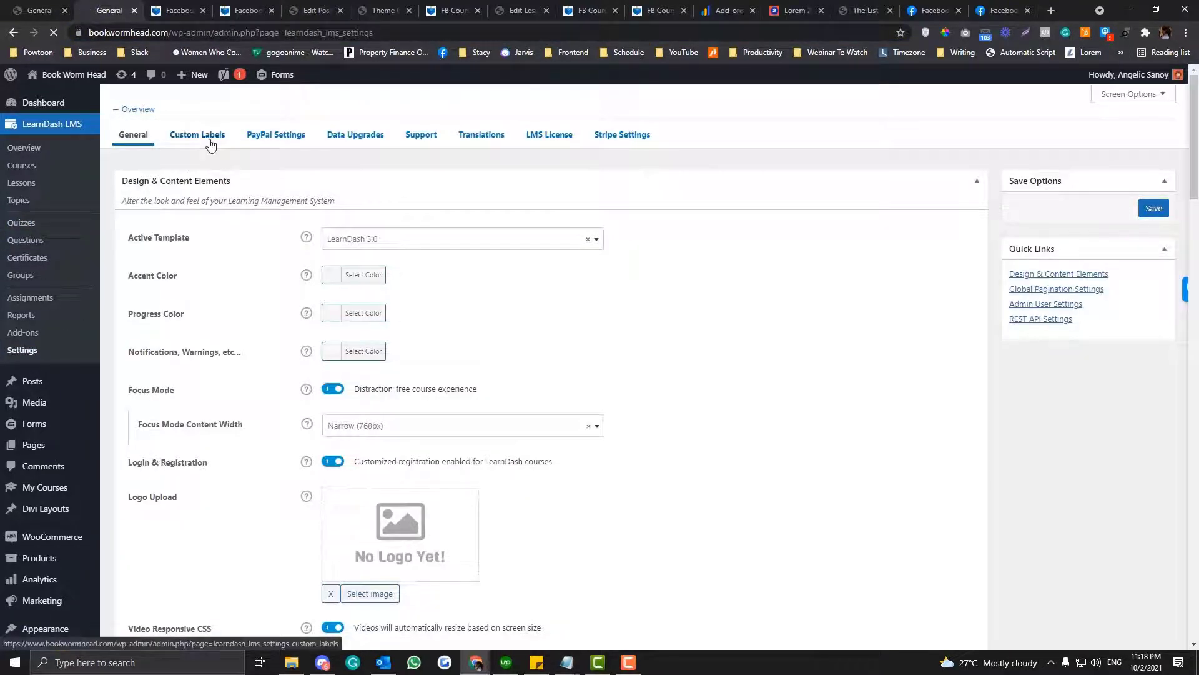
- Set the custom label of the Take this Course button to "Enroll Now" and save the settings
scroll(248, 406, "down", 6)
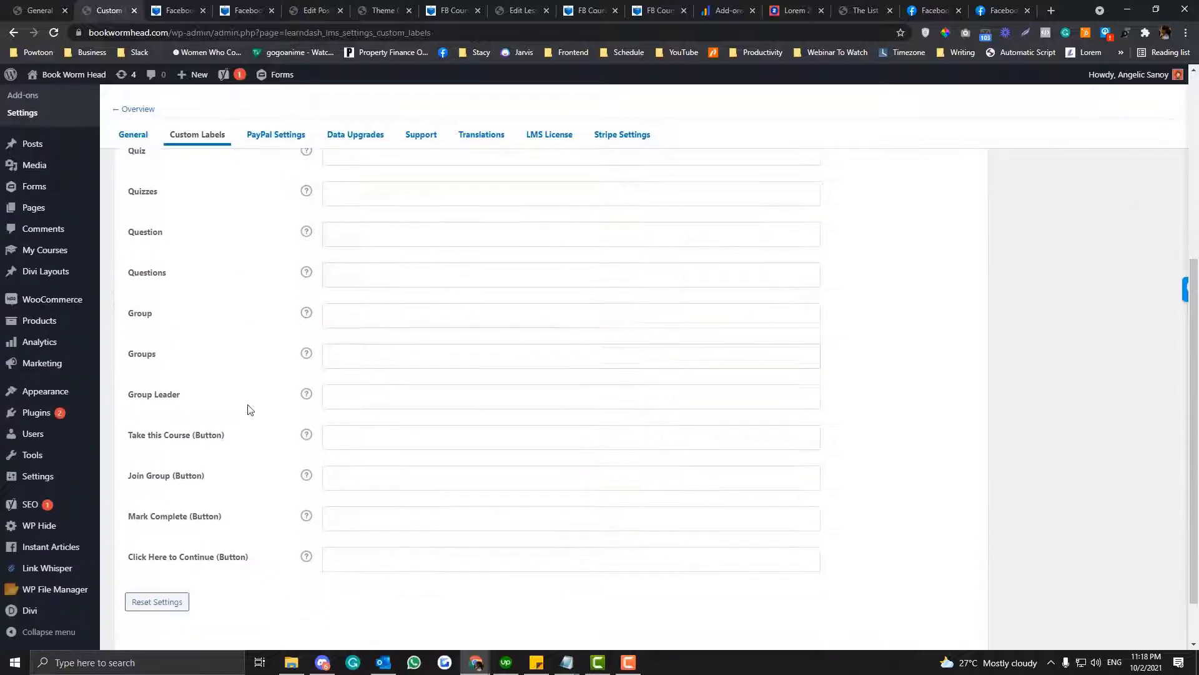
left_click(344, 371)
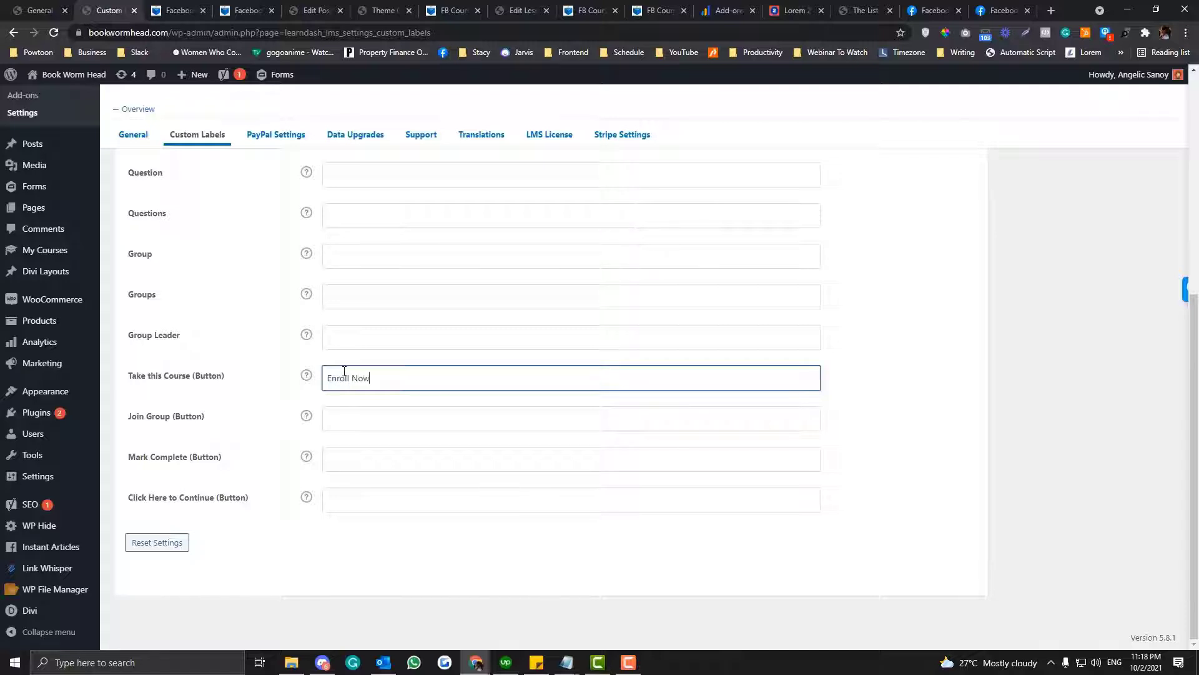
scroll(966, 286, "up", 6)
left_click(1144, 213)
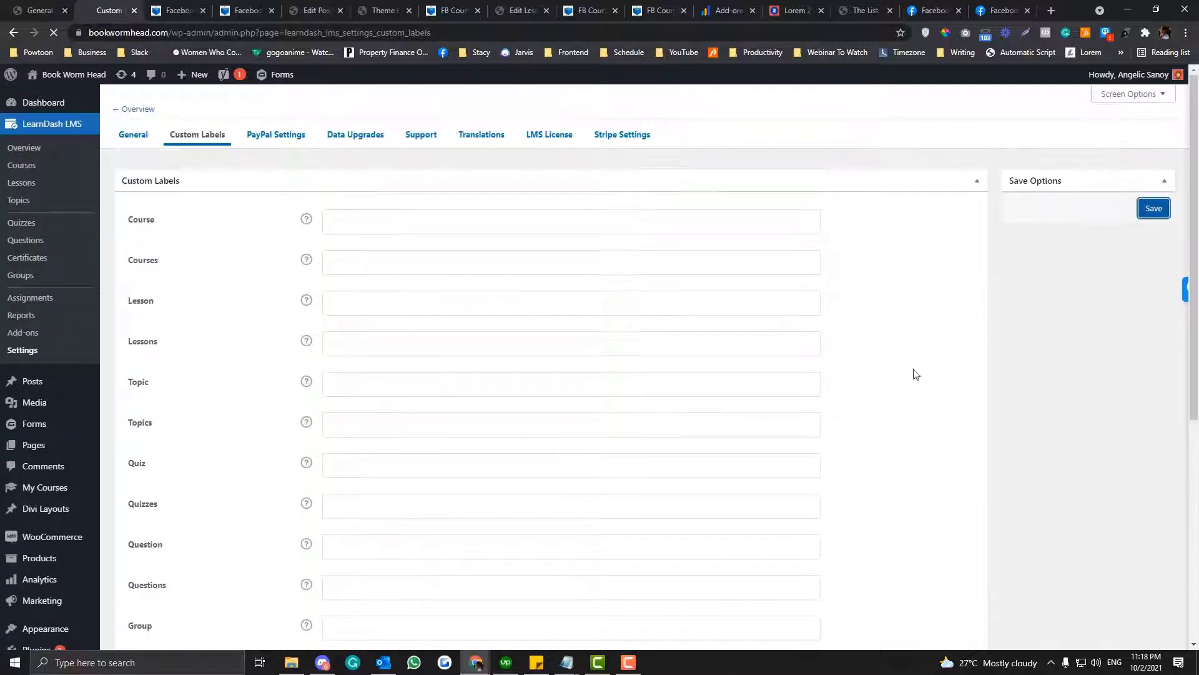
- Reload the facebook-zero-to-hero course page in the incognito window to check the button label
mouse_move(476, 662)
left_click(781, 613)
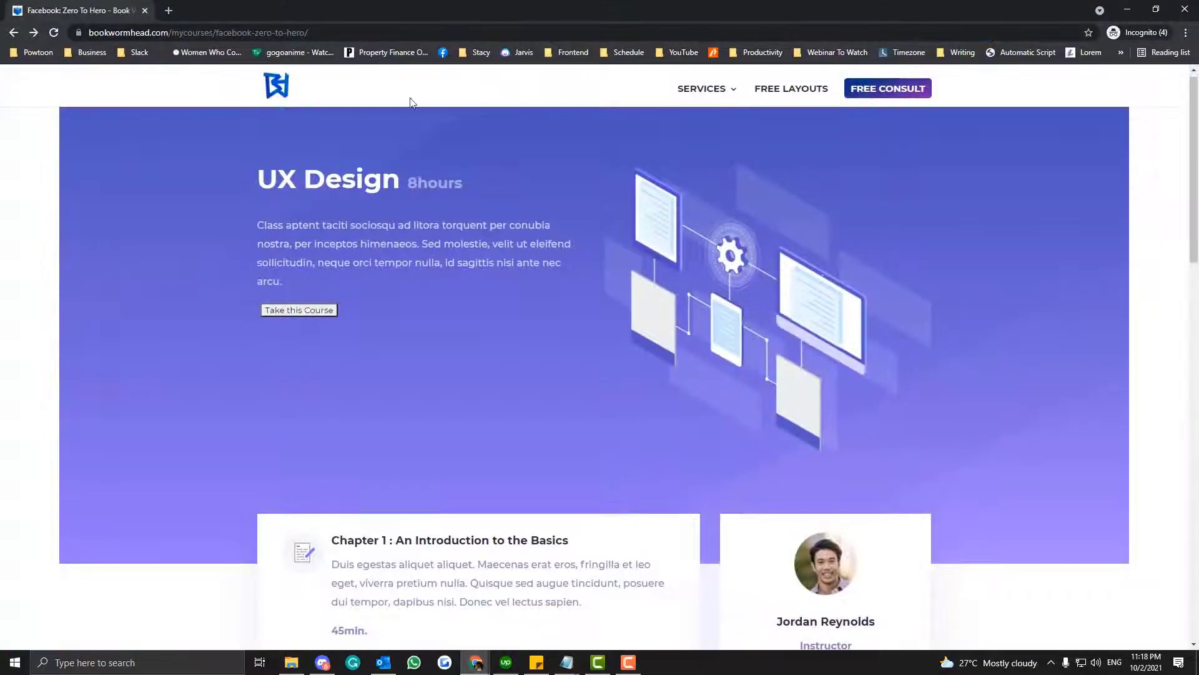
left_click(378, 32)
key("Return")
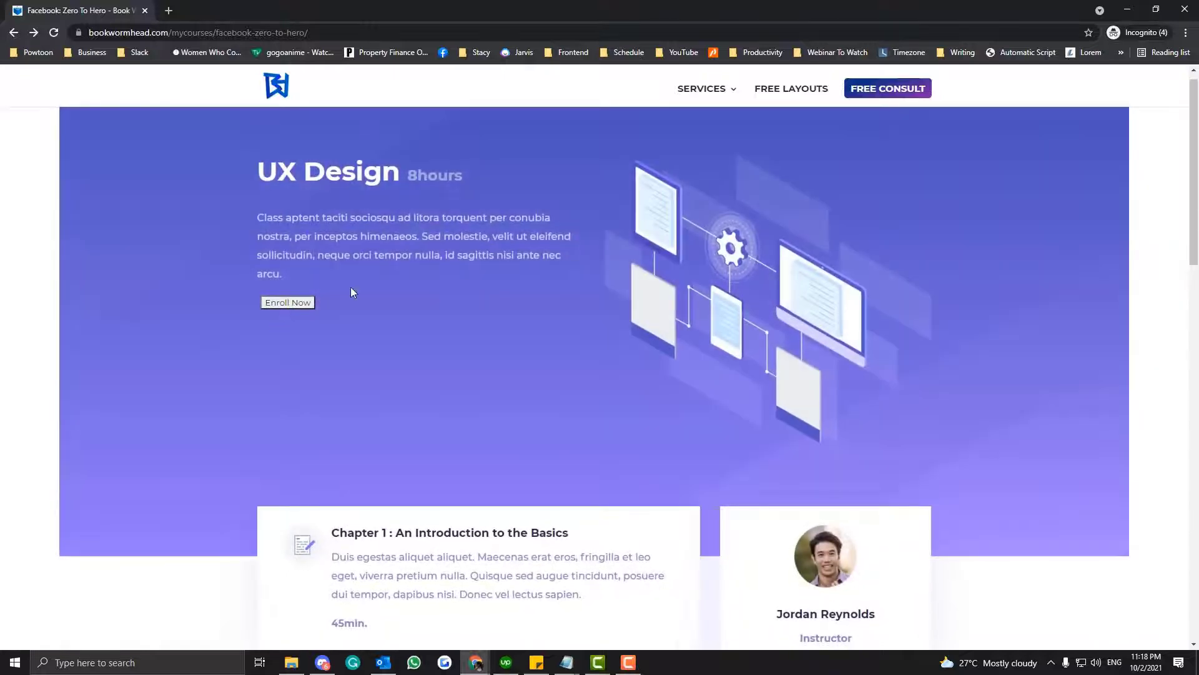
- Review LearnDash's Custom Labels and General settings for the available options, and save the General settings as they are
left_click(1128, 8)
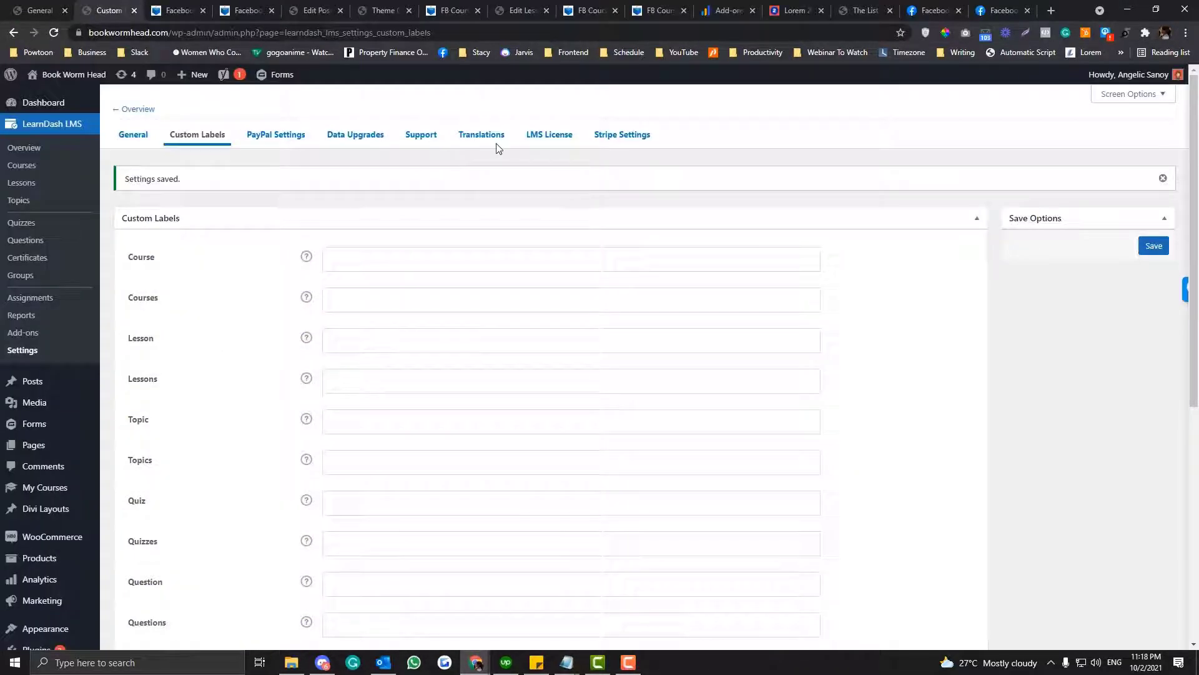
scroll(276, 310, "down", 4)
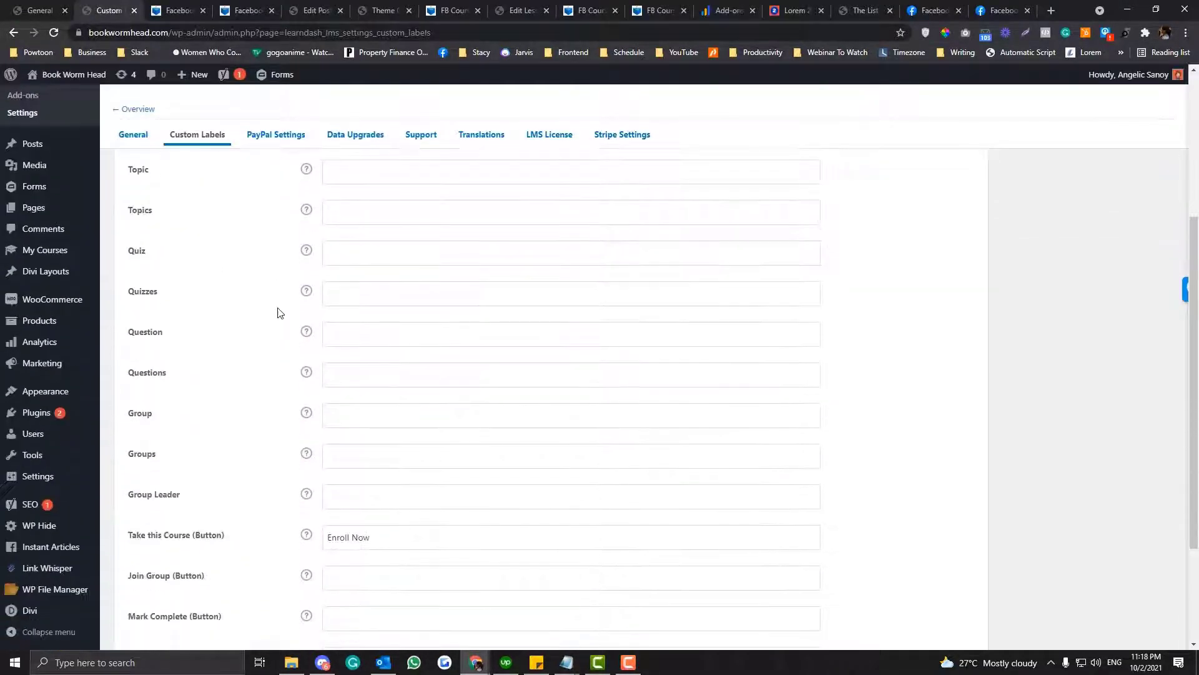
scroll(278, 312, "down", 3)
scroll(278, 312, "up", 7)
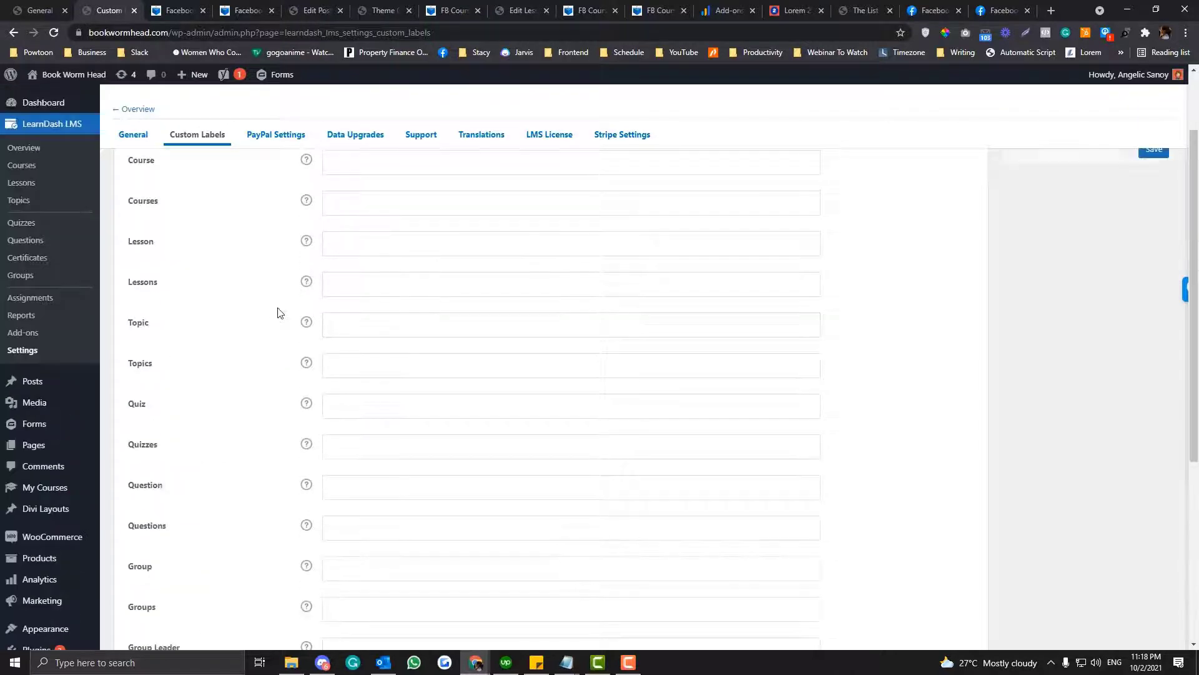
left_click(133, 137)
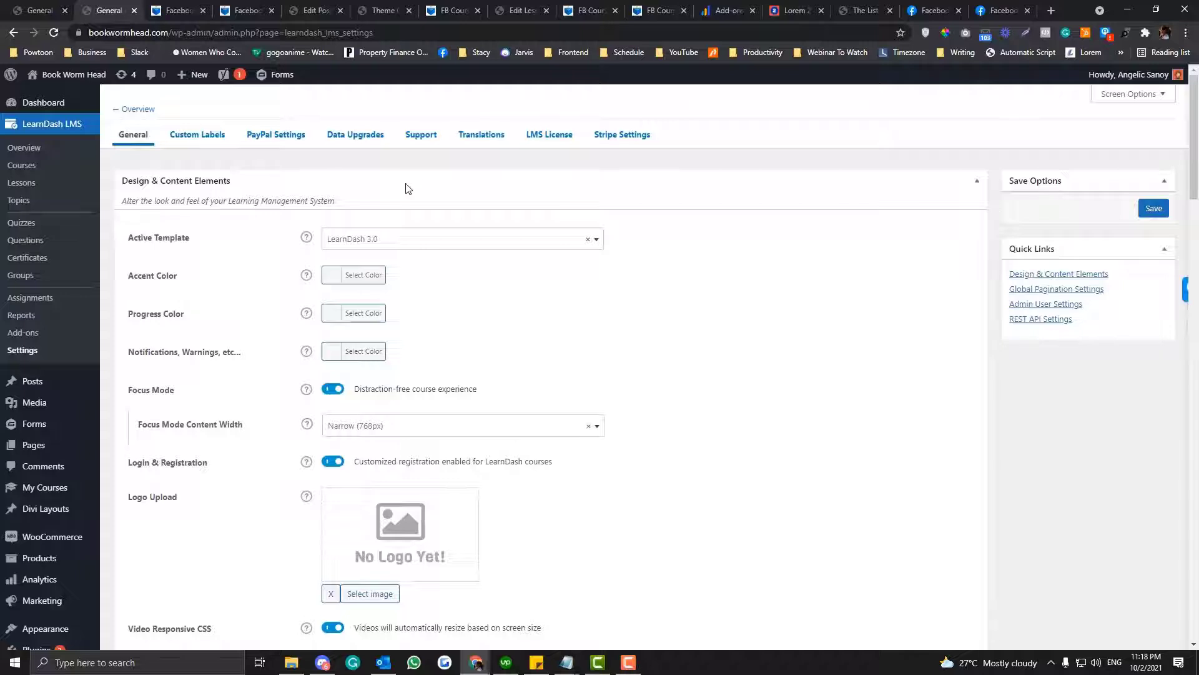
scroll(408, 194, "down", 8)
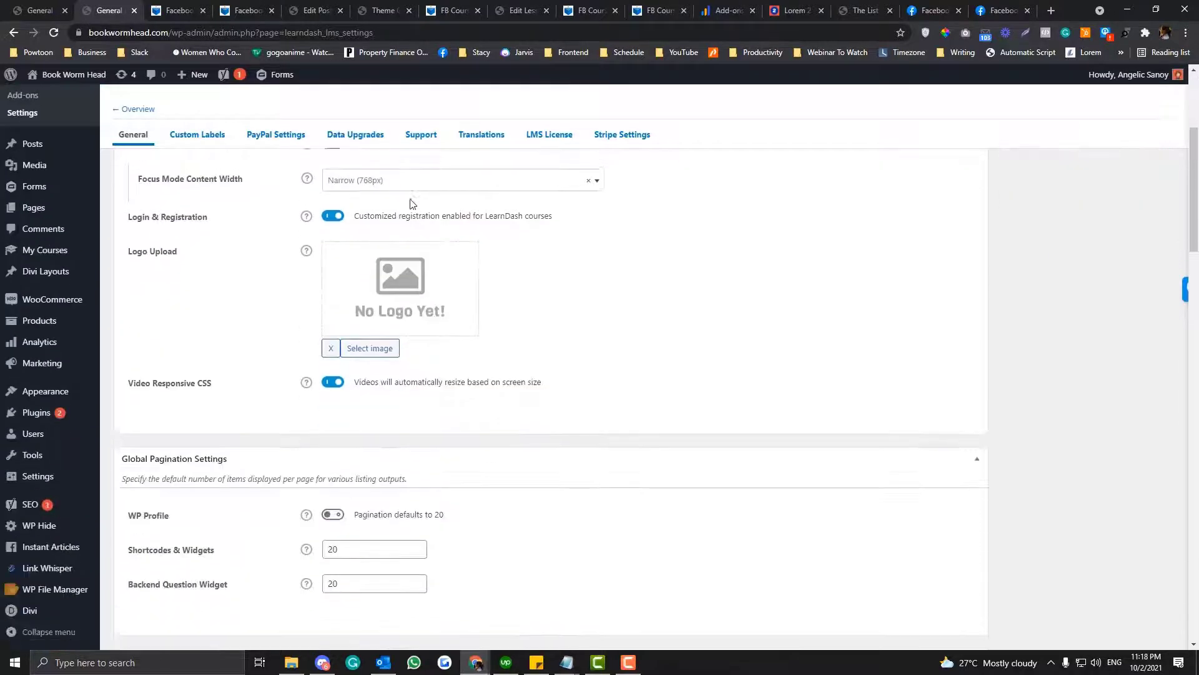
scroll(412, 206, "down", 5)
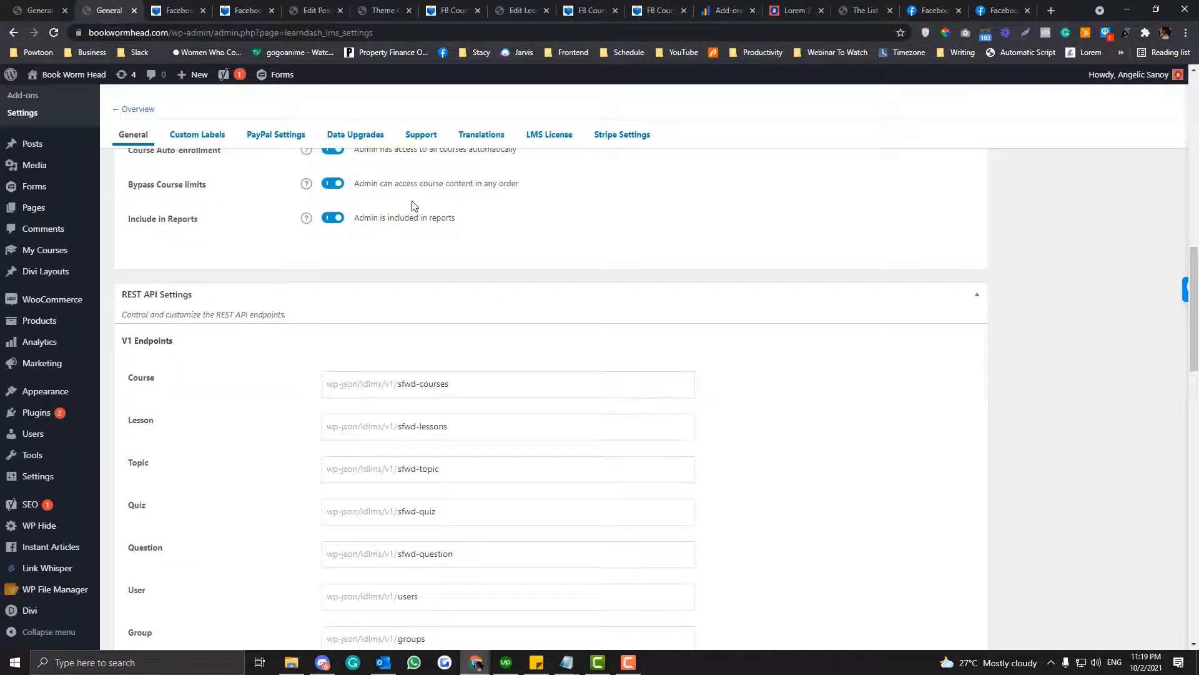
scroll(411, 206, "down", 15)
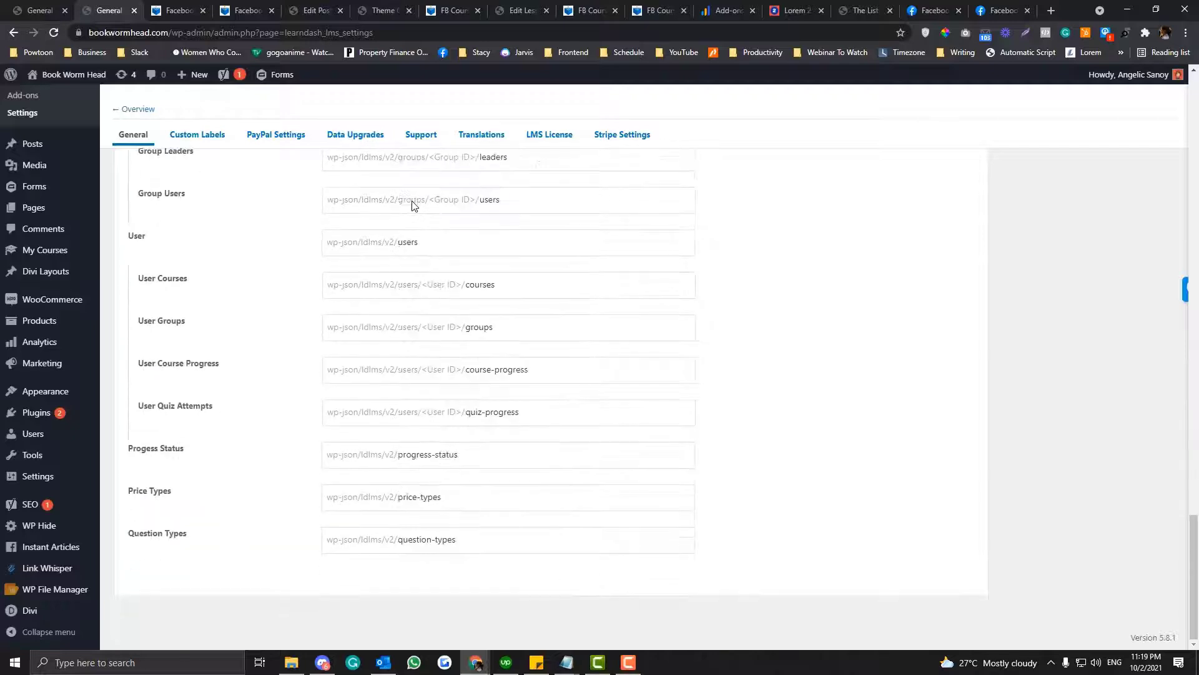
scroll(412, 206, "up", 9)
scroll(412, 205, "up", 20)
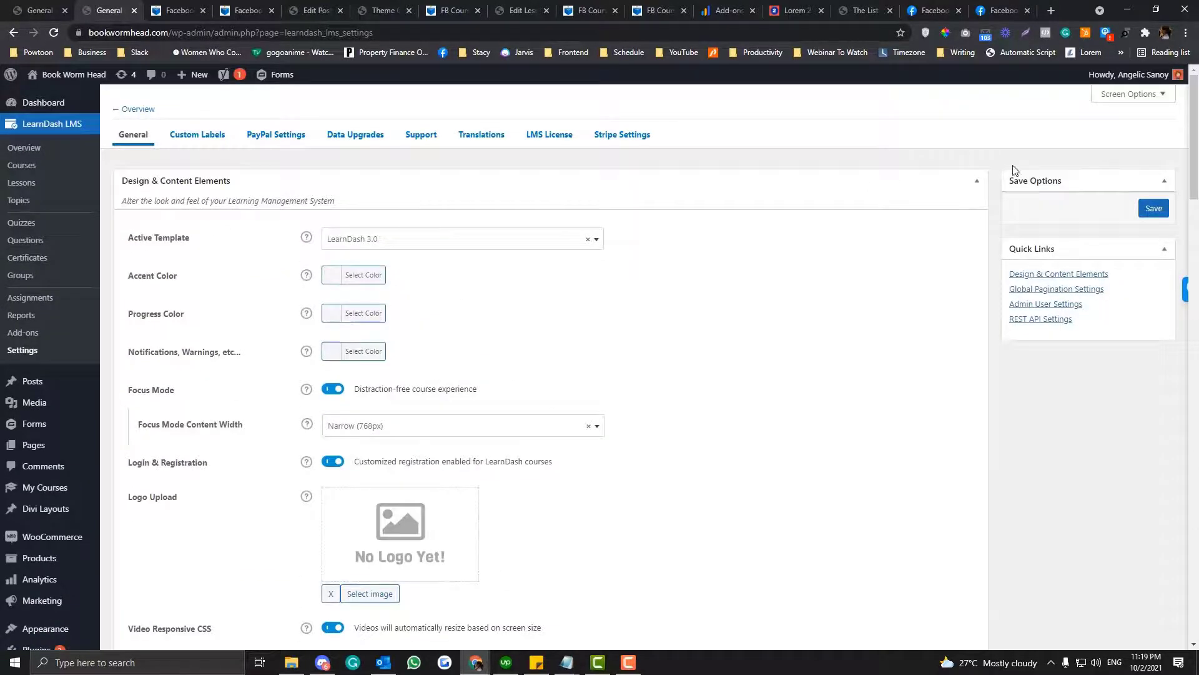
left_click(1156, 209)
- Inspect the Enroll Now button on the incognito course page in DevTools and select its input element
left_click(477, 662)
left_click(399, 603)
right_click(286, 303)
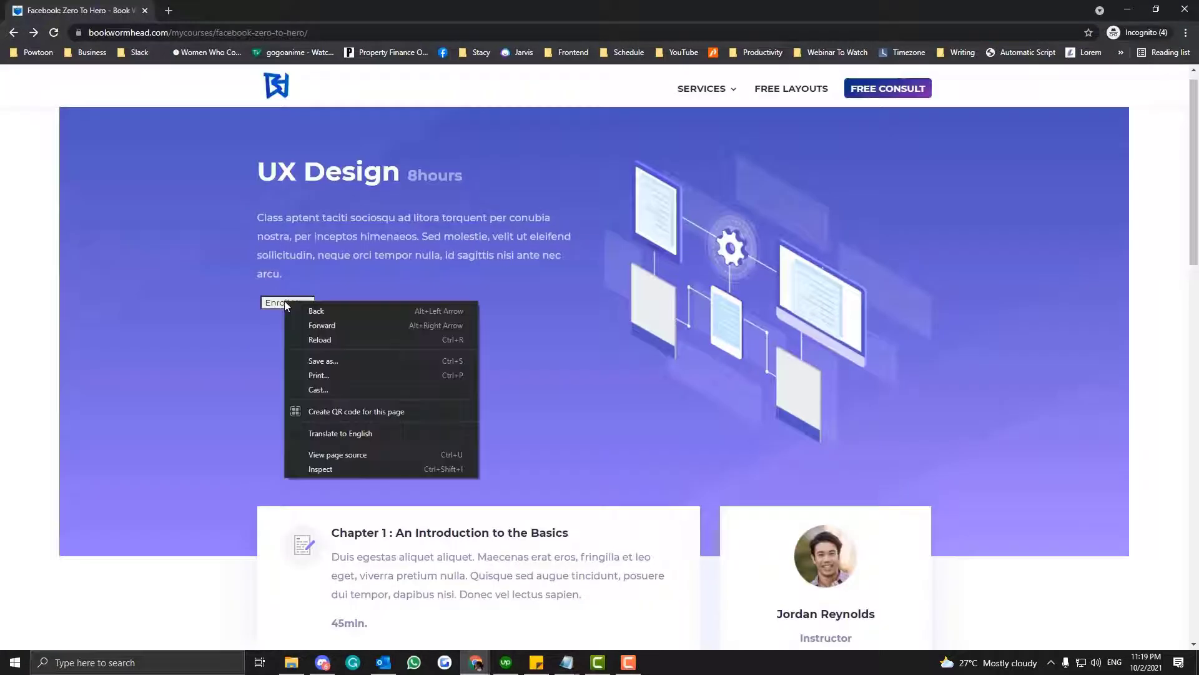
left_click(342, 466)
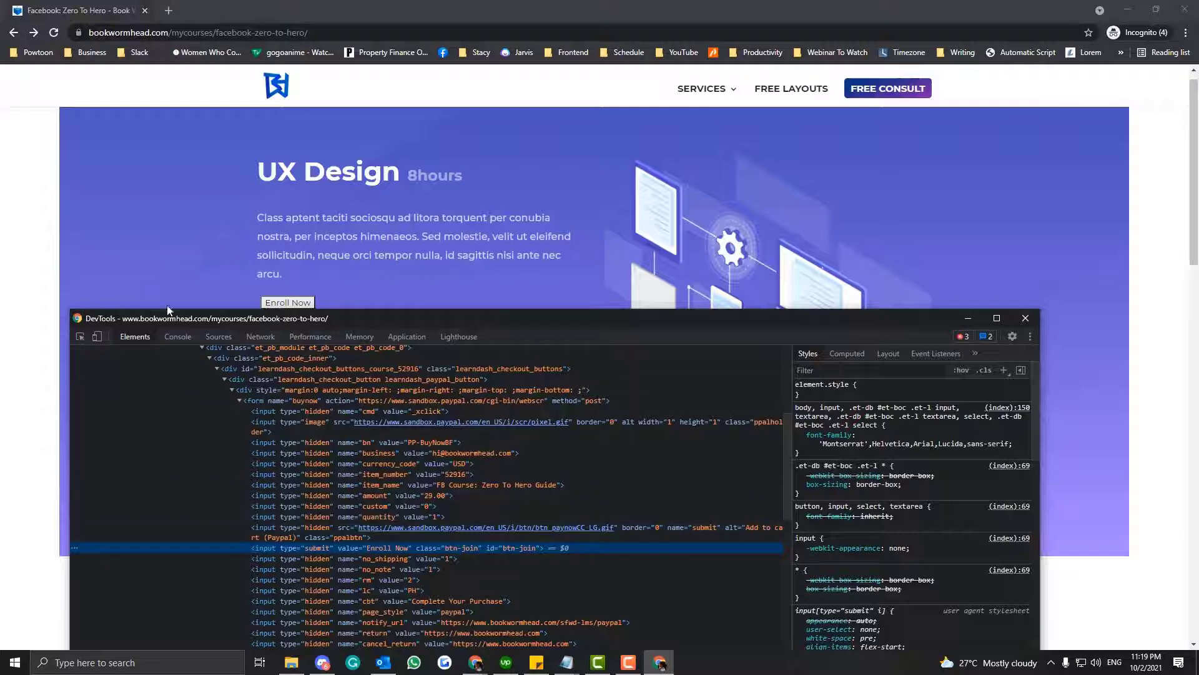
left_click_drag(246, 318, 237, 344)
left_click(76, 361)
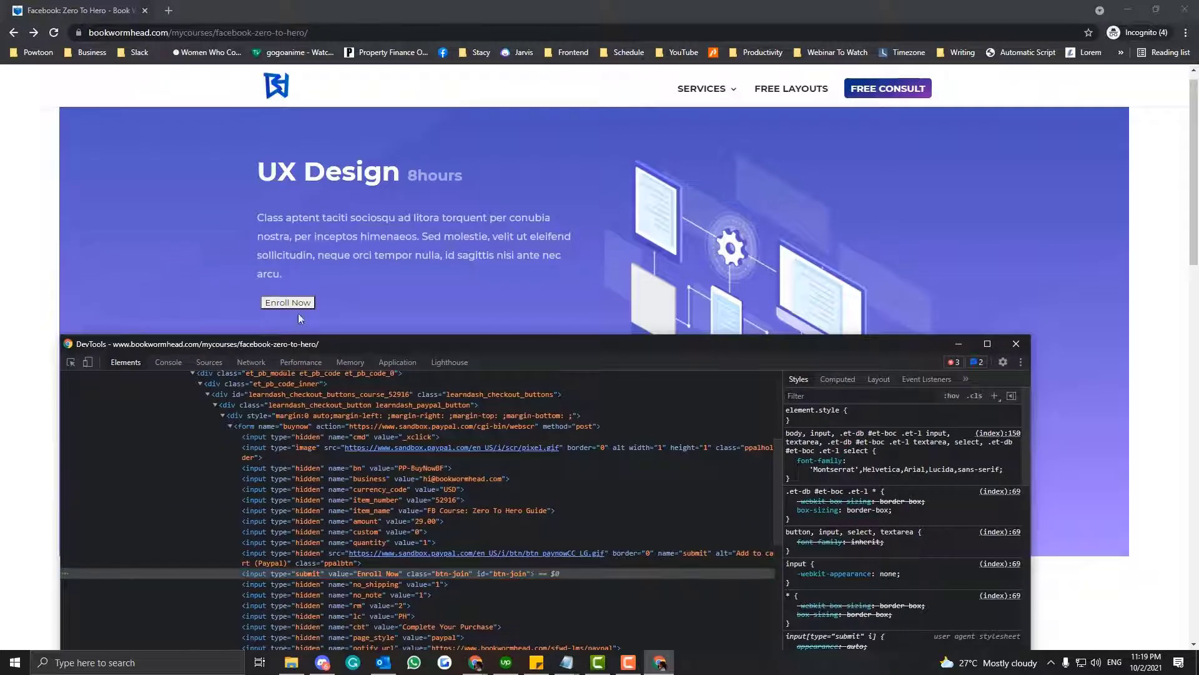
left_click(70, 362)
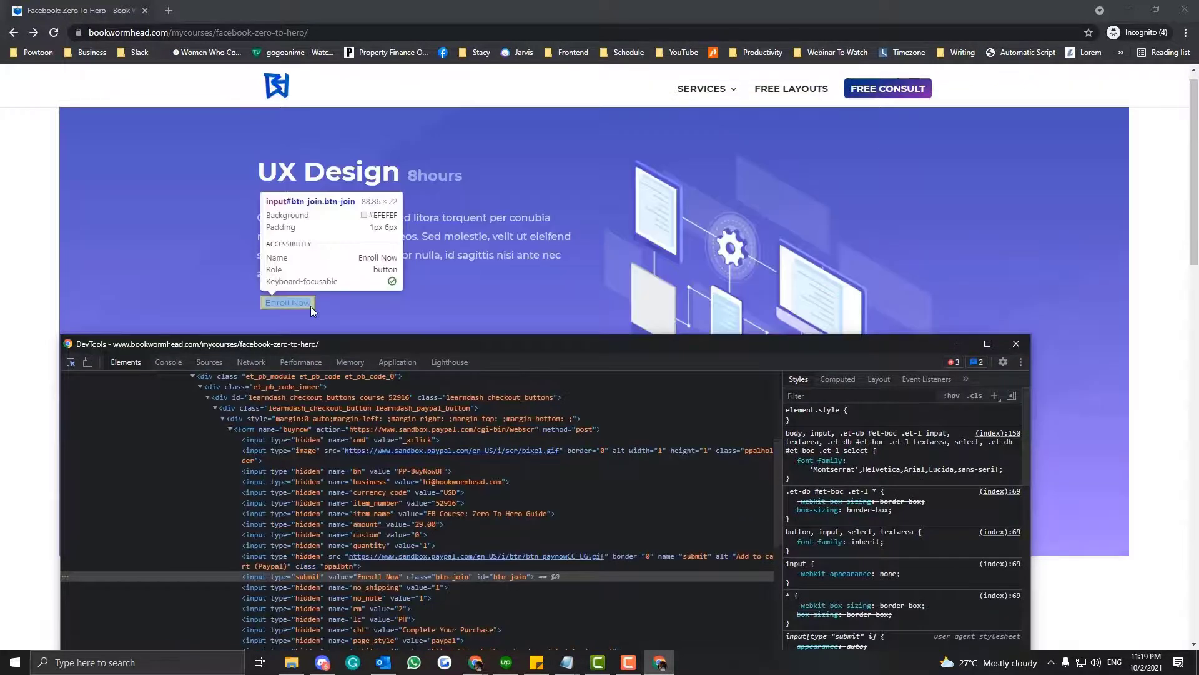
left_click(310, 306)
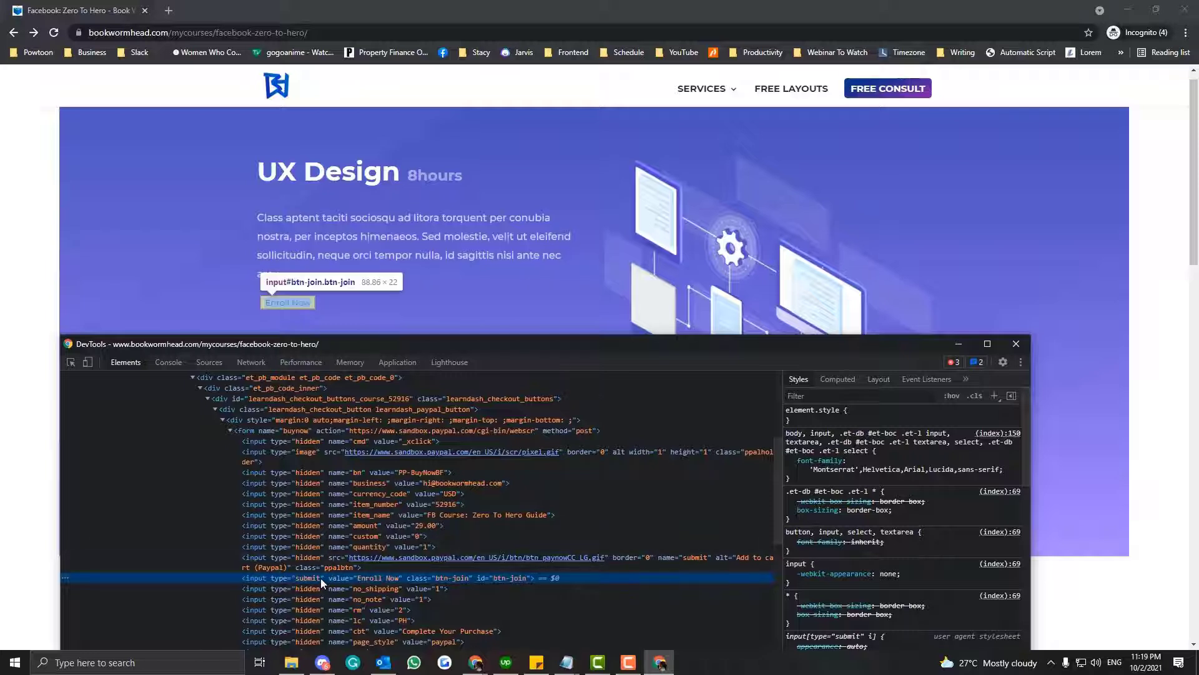
- Add a new style rule for input#btn-join in DevTools and set its background to black
left_click(995, 395)
key("Return")
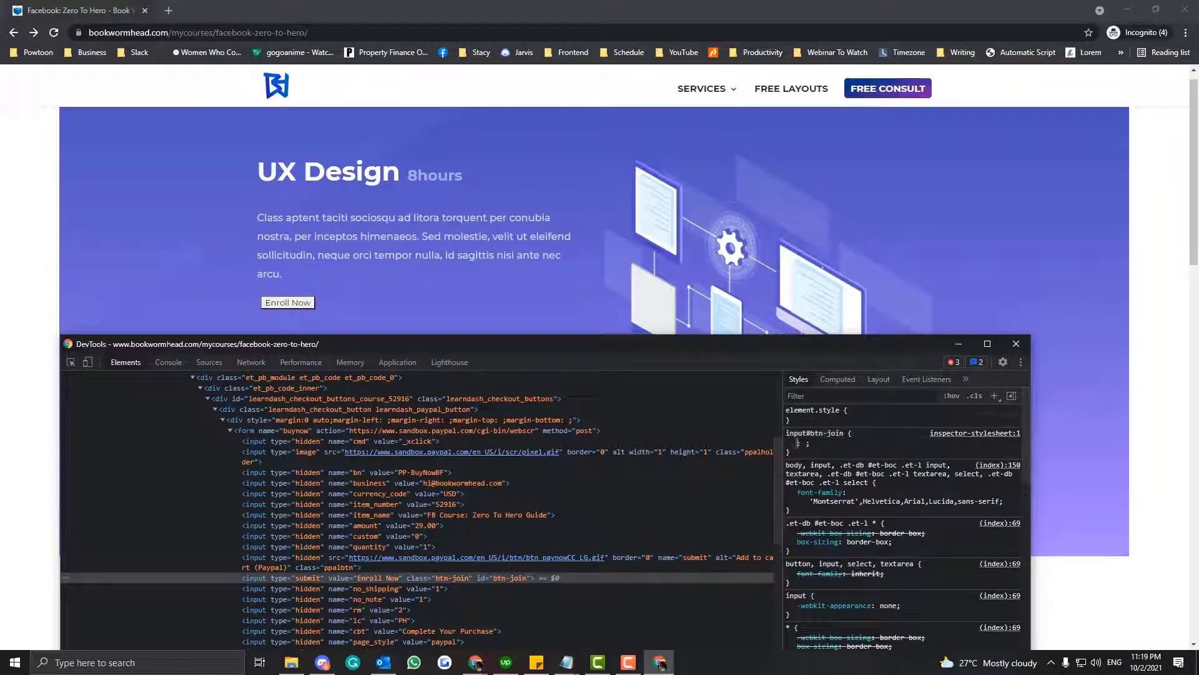
type("backg")
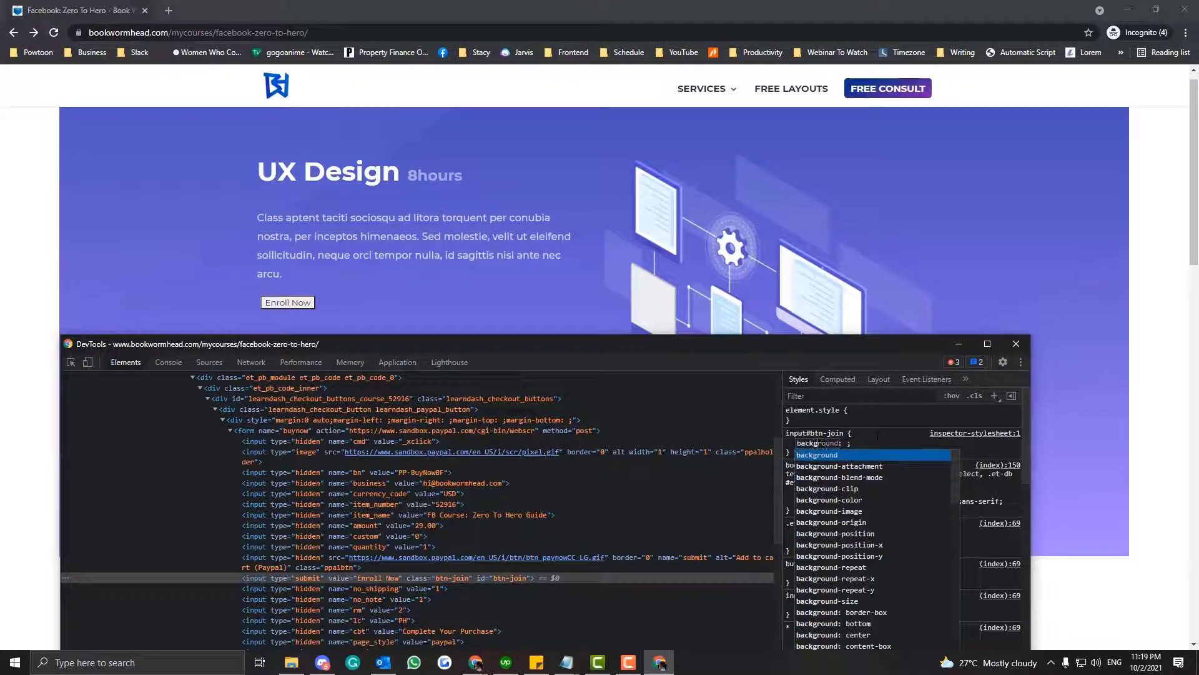
type("rou")
key("Tab")
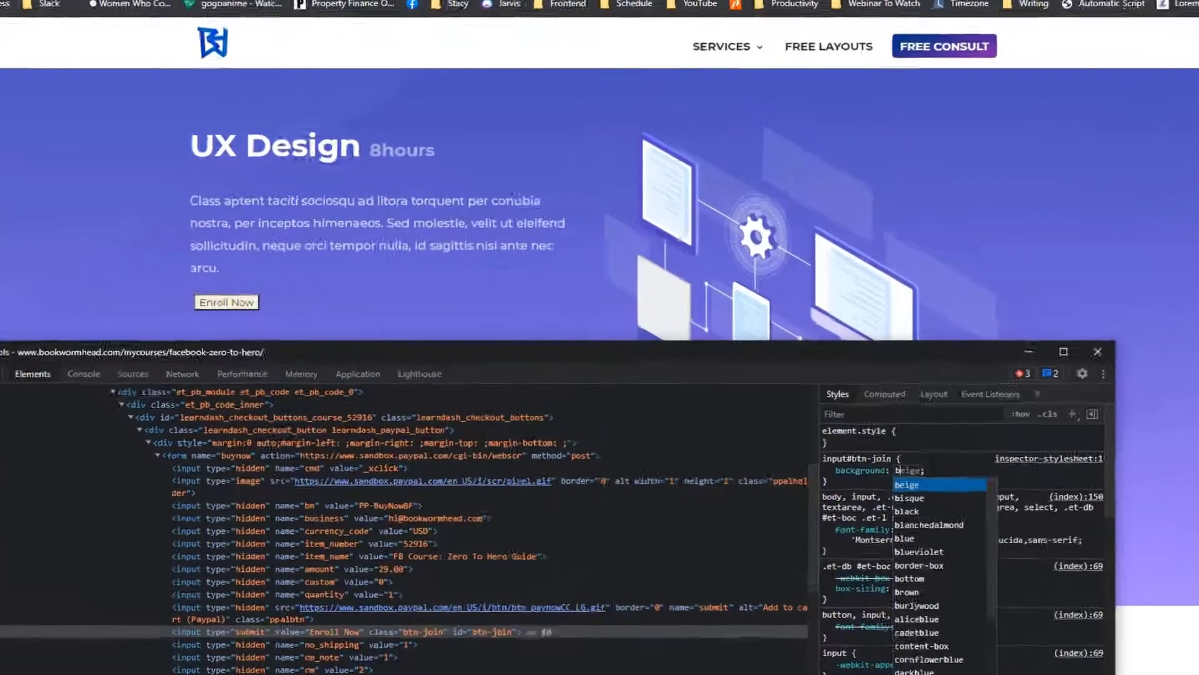
type("blackl")
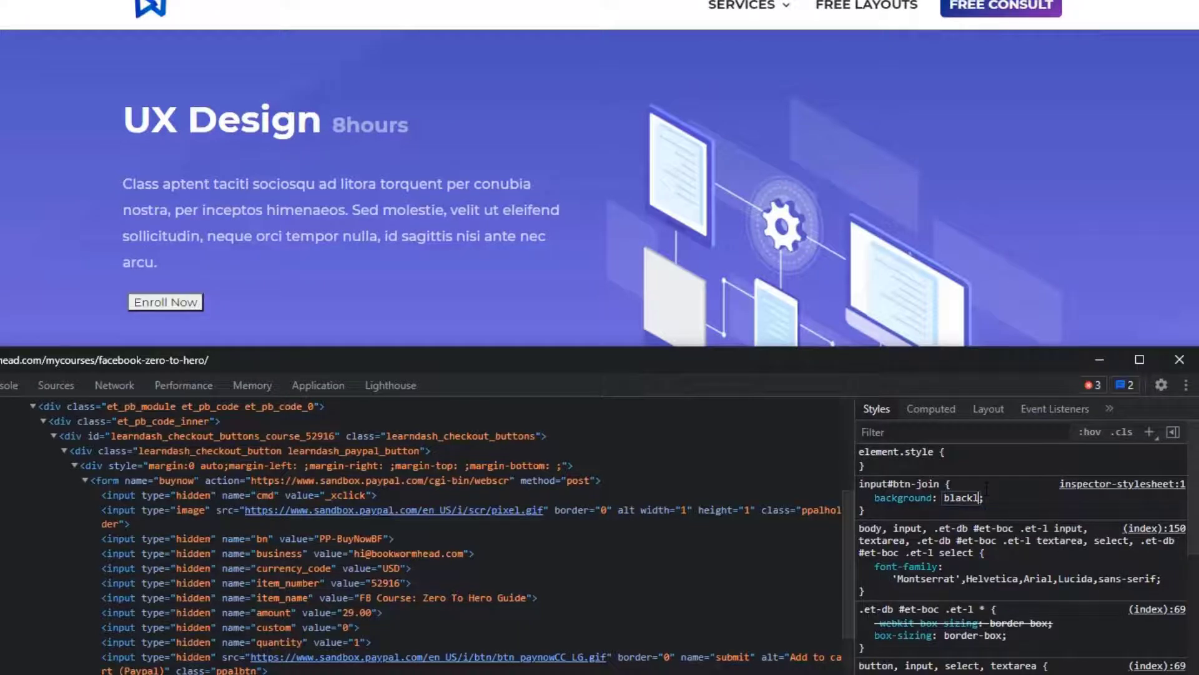
key("BackSpace")
key("Return")
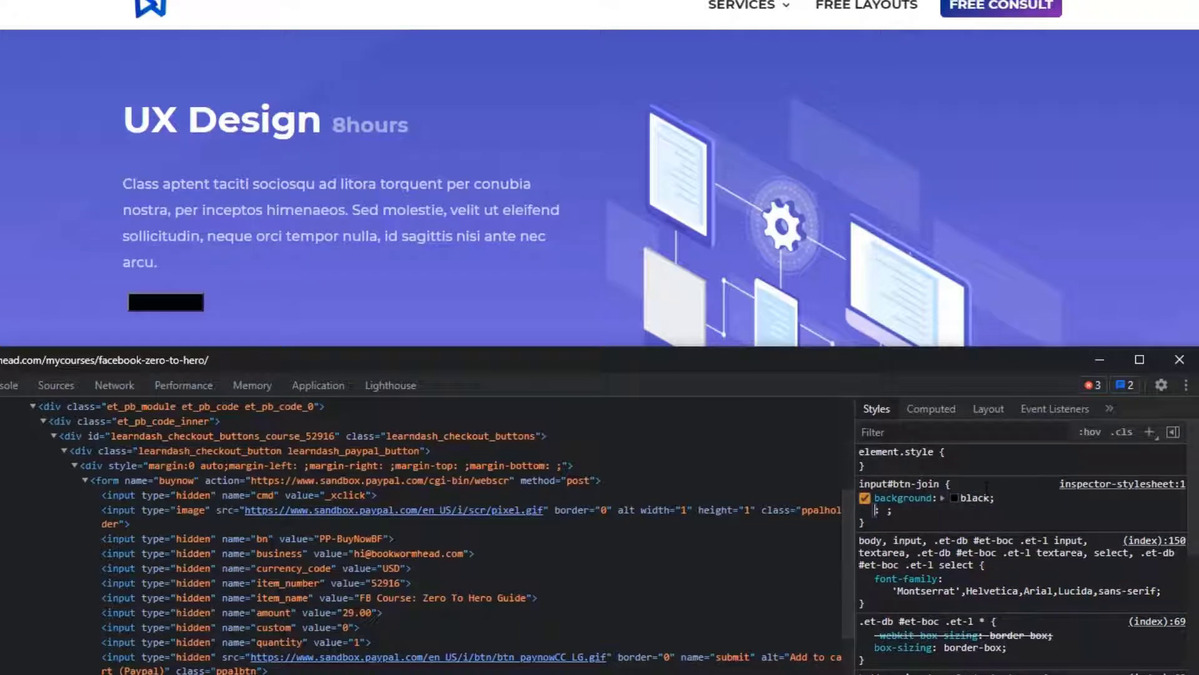
- Add a border of 10px solid black to the input#btn-join rule
type("border")
key("Tab")
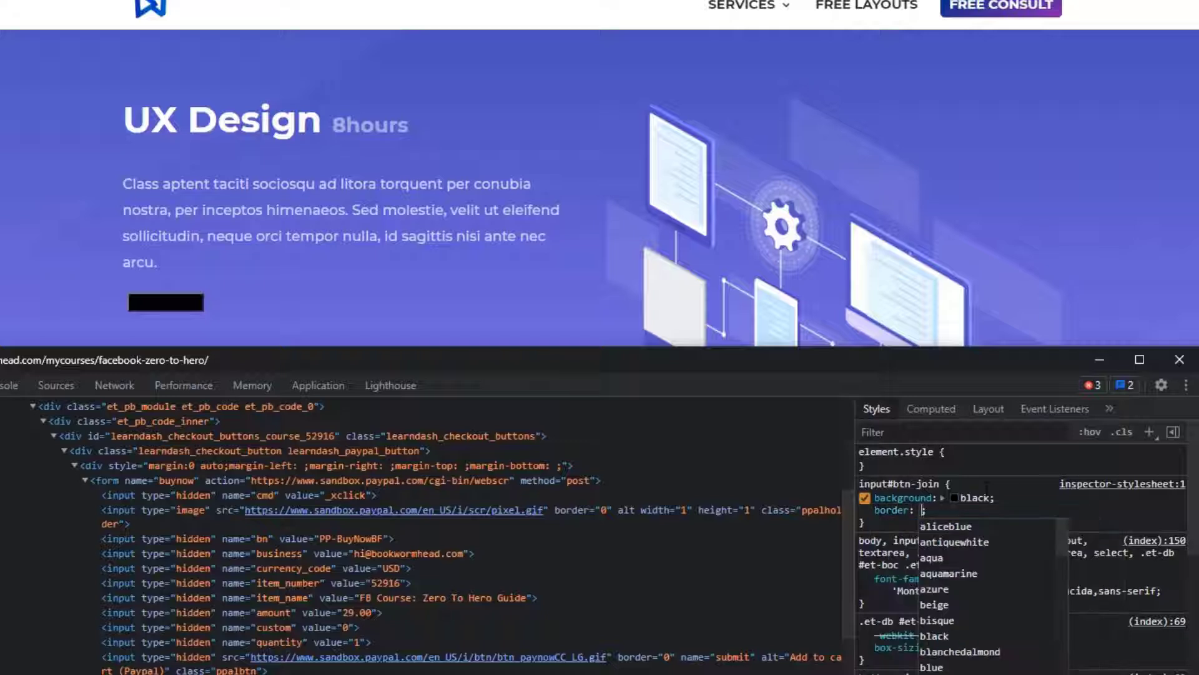
type("0")
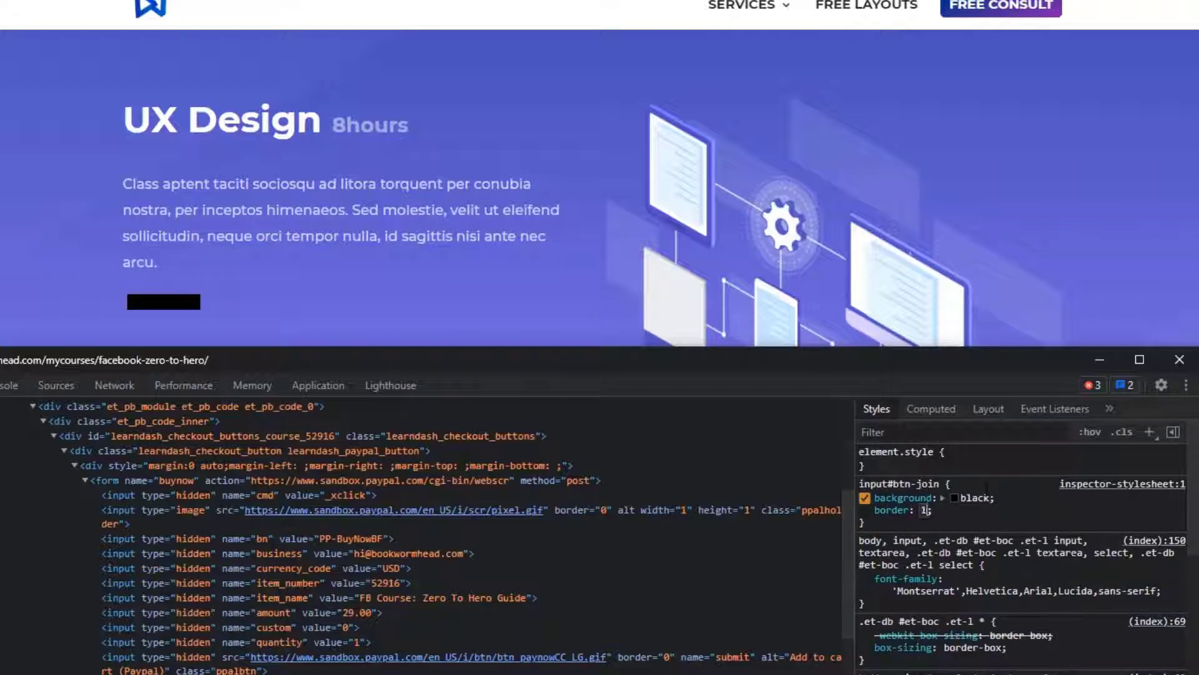
type("0px solid")
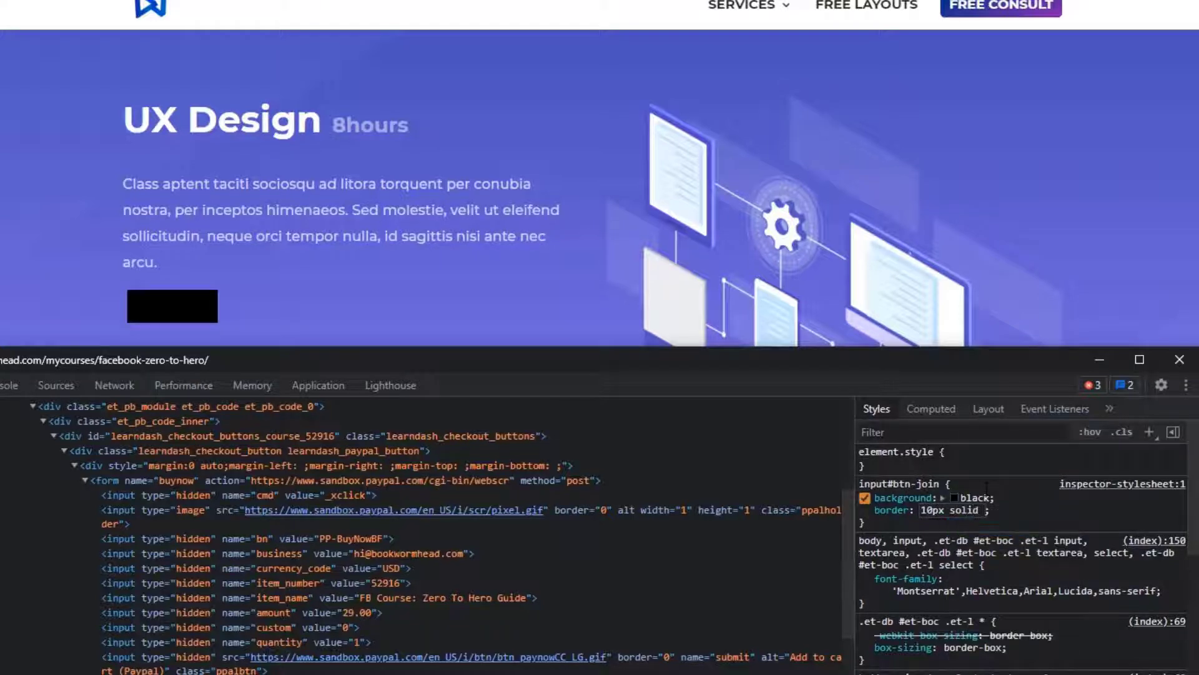
type(" black")
key("Return")
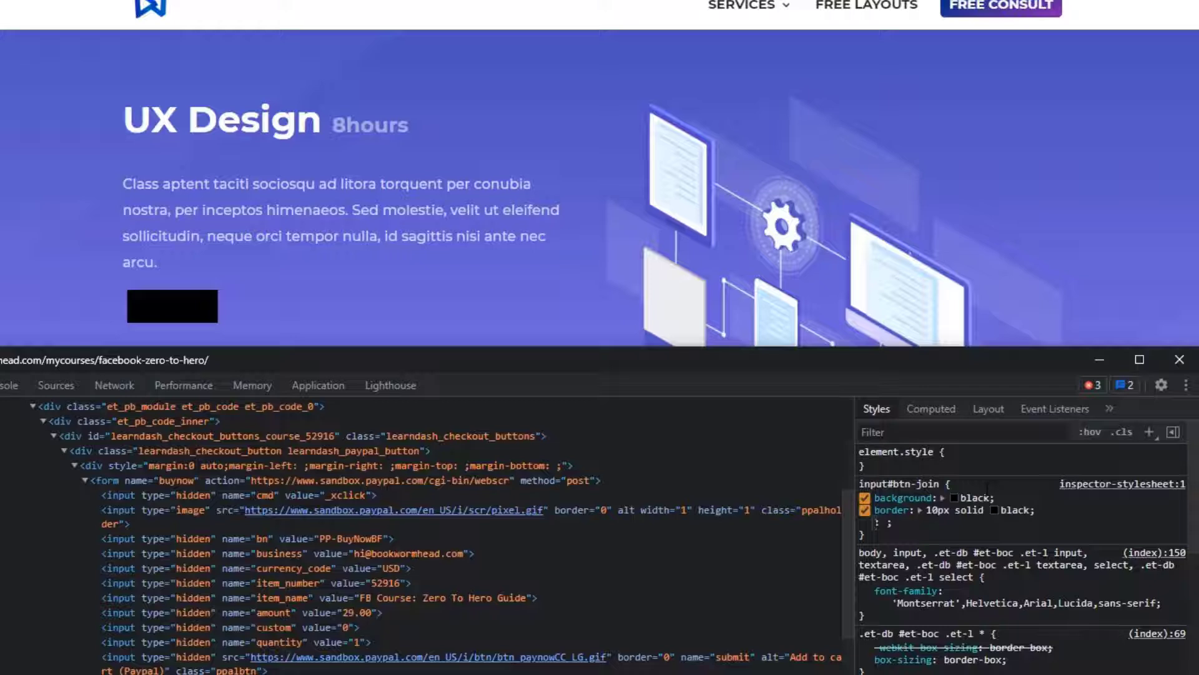
- Add a border-radius of 5px to the input#btn-join rule
type("border-radius")
key("Tab")
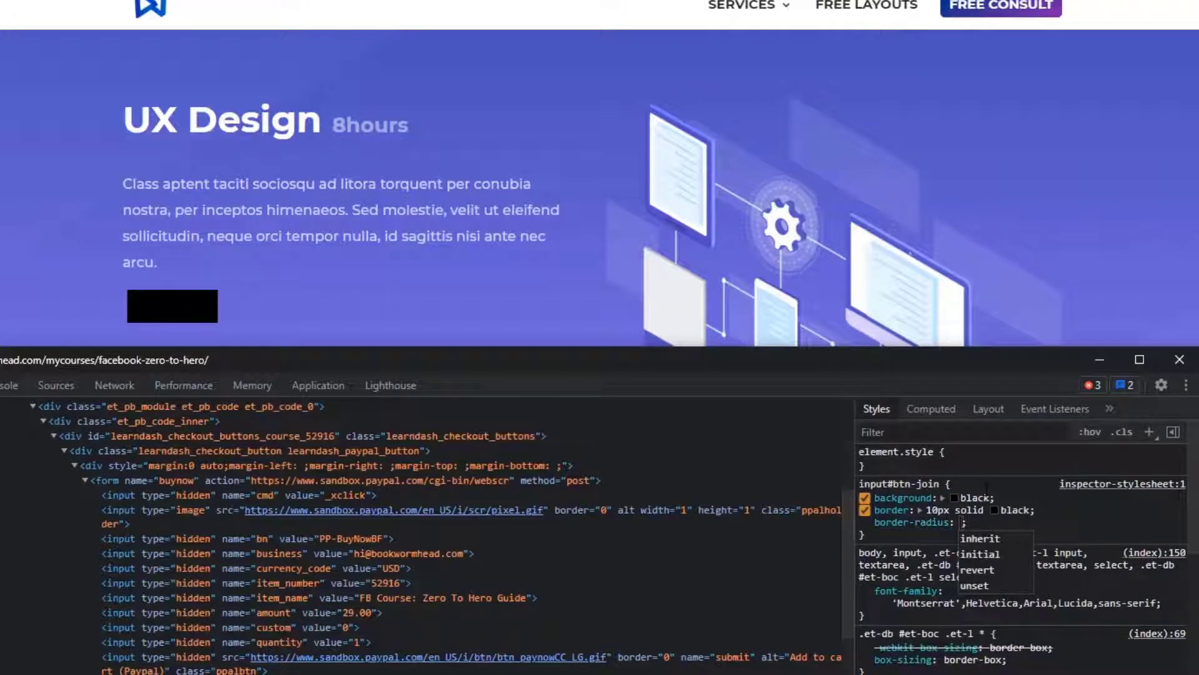
type("50")
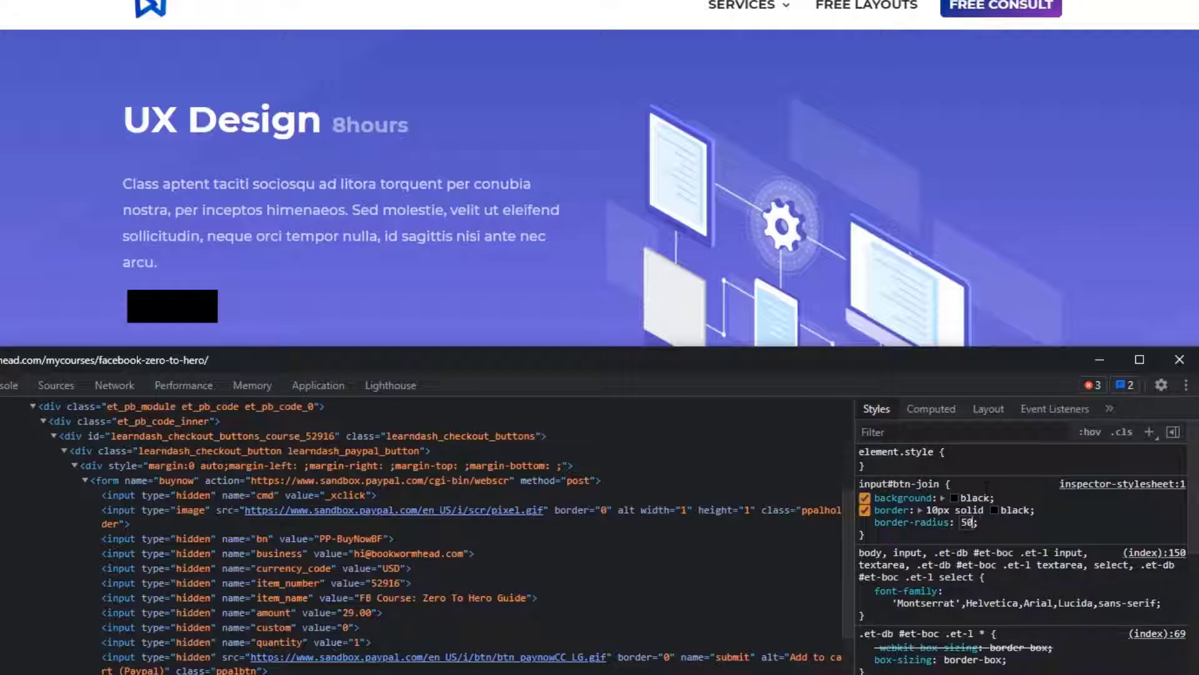
key("BackSpace")
key("Return")
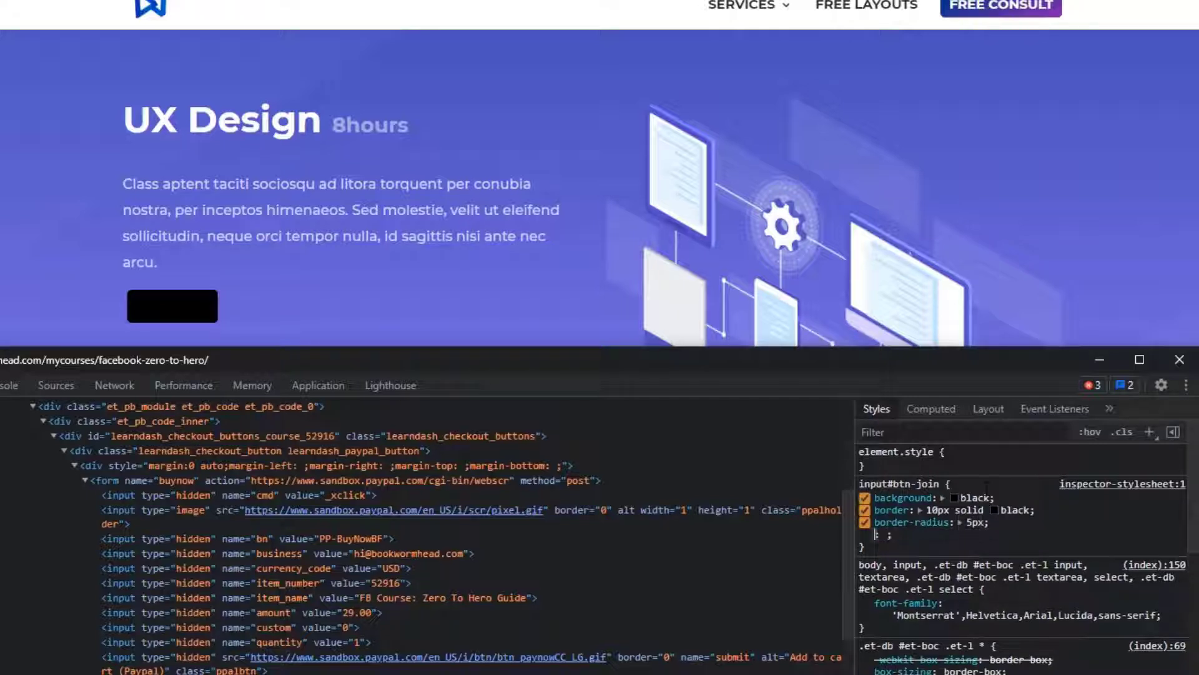
- Set the text color in the input#btn-join rule to #fff
type("colro")
key("BackSpace")
key("BackSpace")
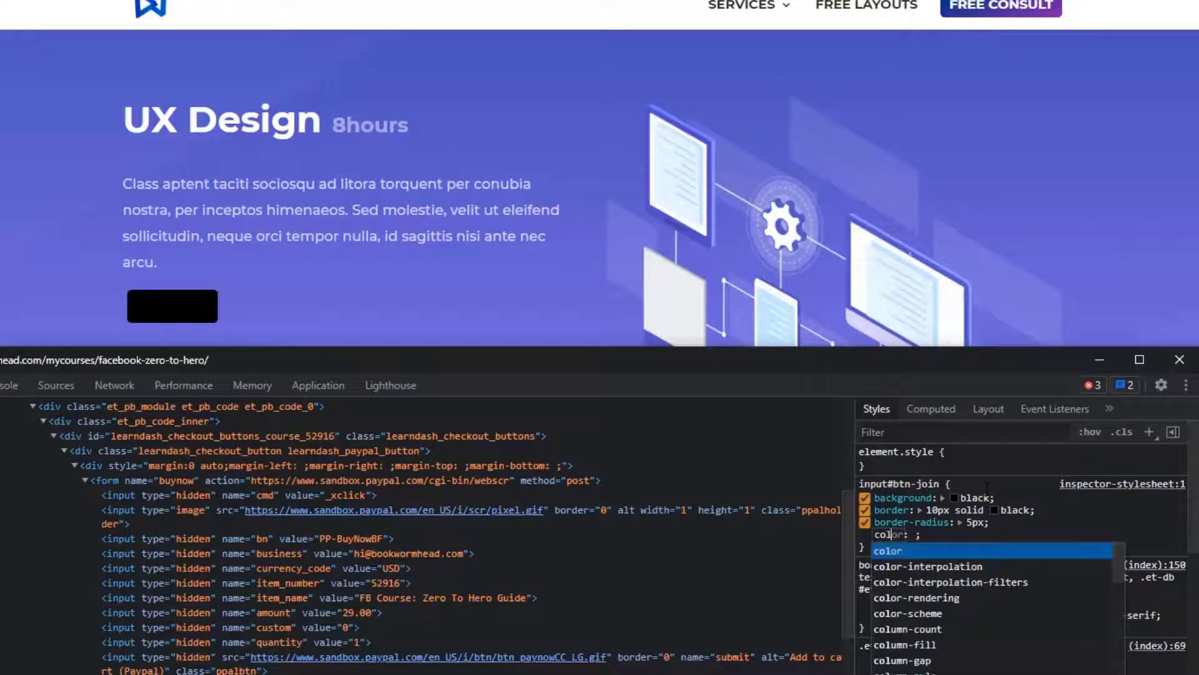
type("or")
key("Return")
type("#fff")
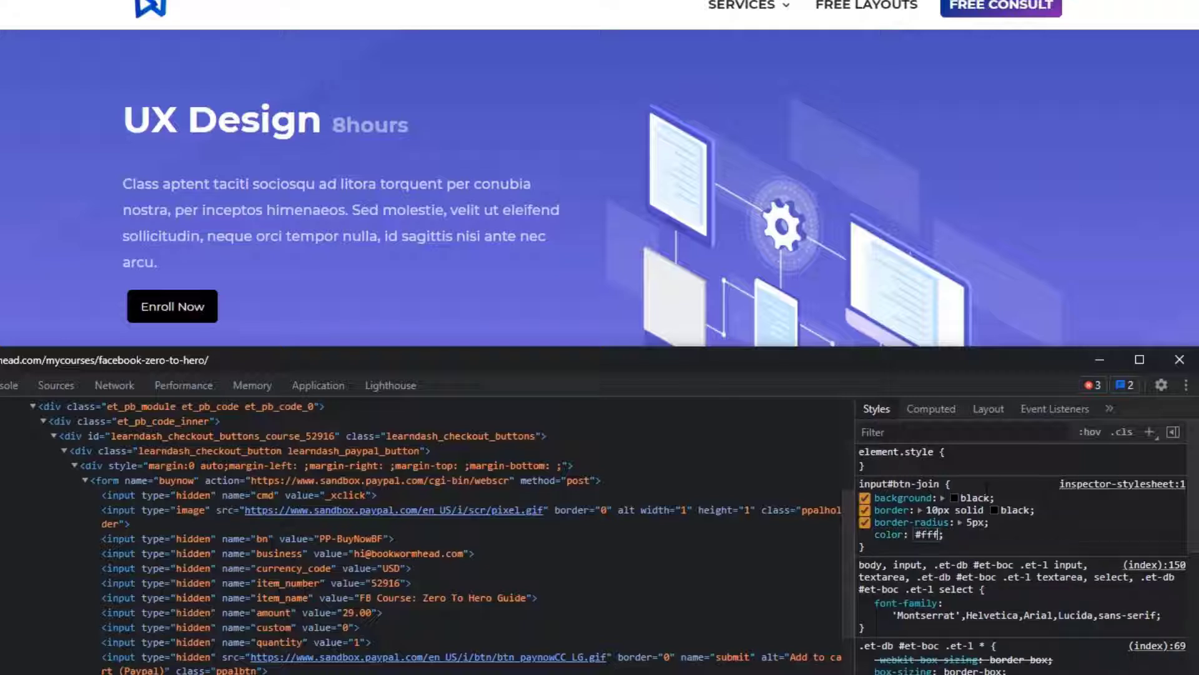
key("Return")
type("text-d")
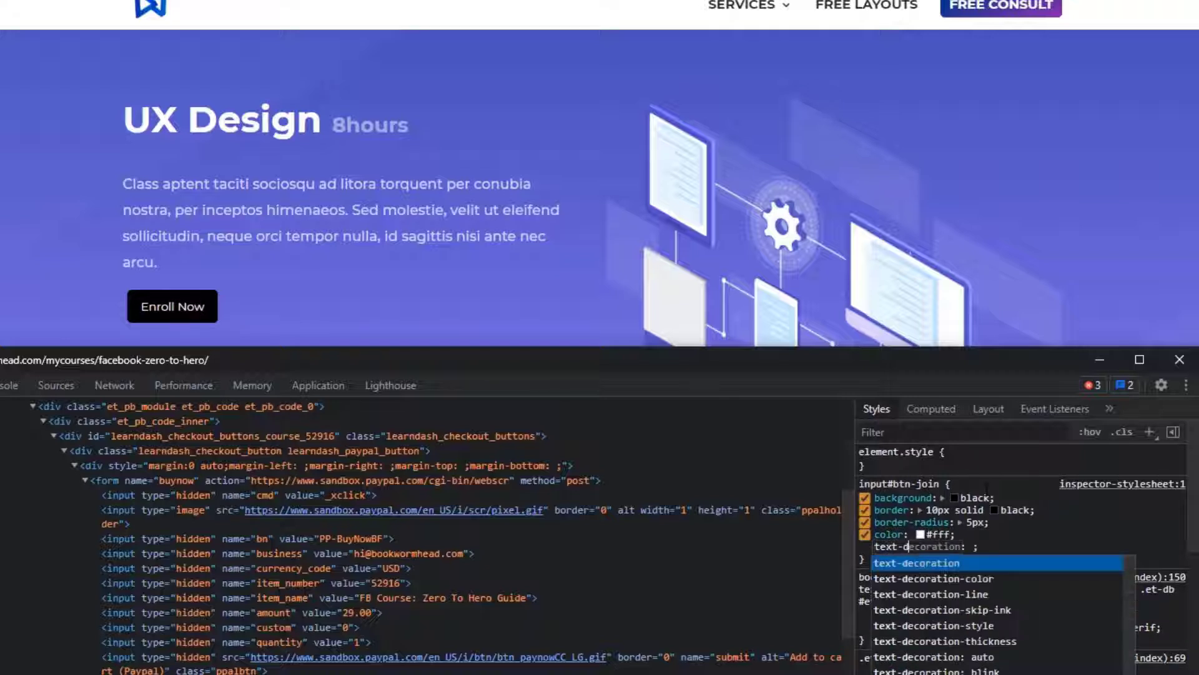
key("BackSpace")
key("BackSpace")
key("BackSpace")
key("BackSpace")
key("BackSpace")
key("BackSpace")
type("font-")
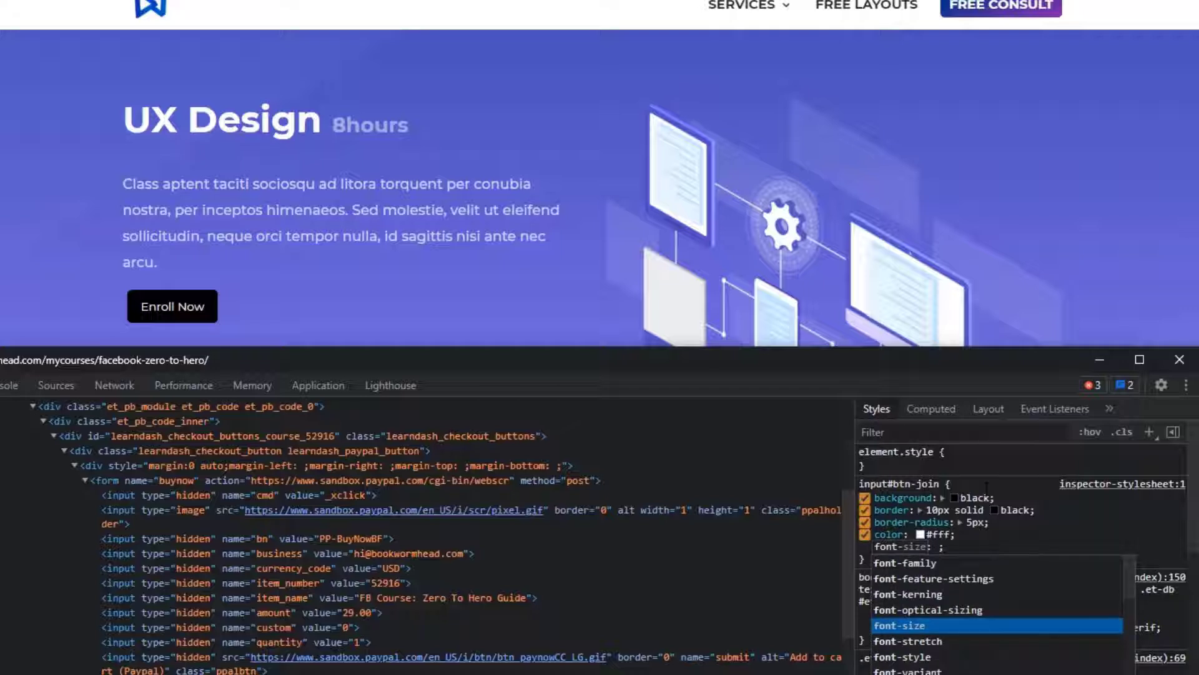
key("BackSpace")
key("BackSpace")
key("BackSpace")
key("BackSpace")
key("BackSpace")
- Add a text-transform of uppercase to the input#btn-join rule
type("te")
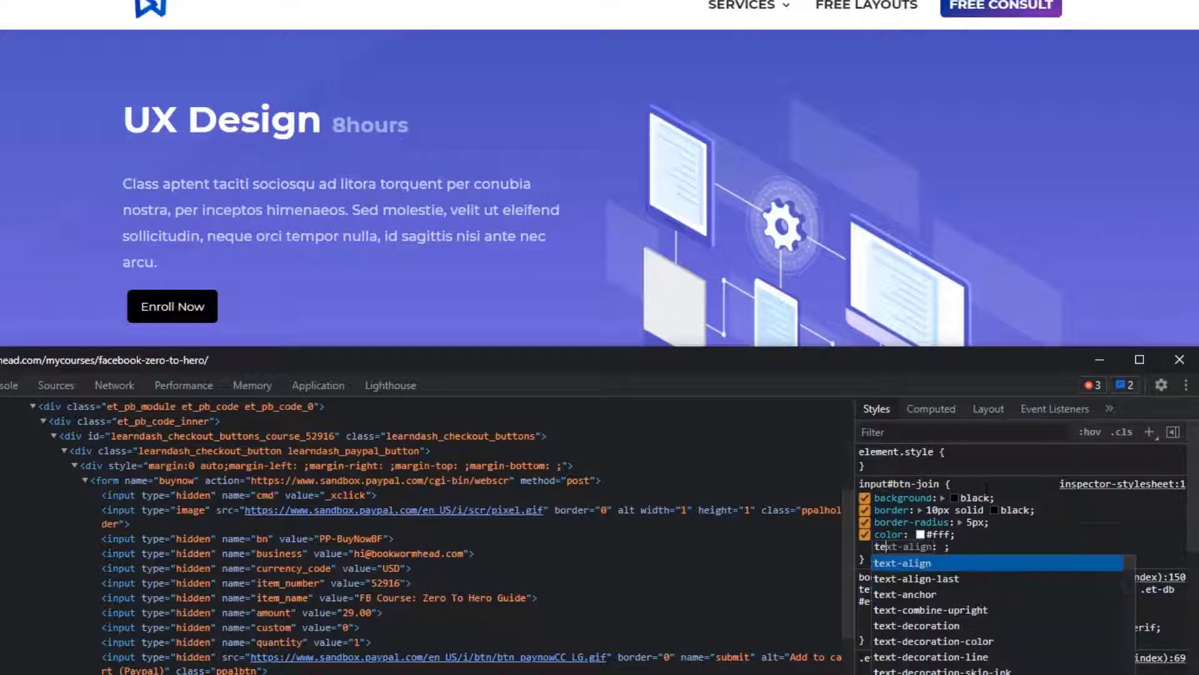
type("xt-transo")
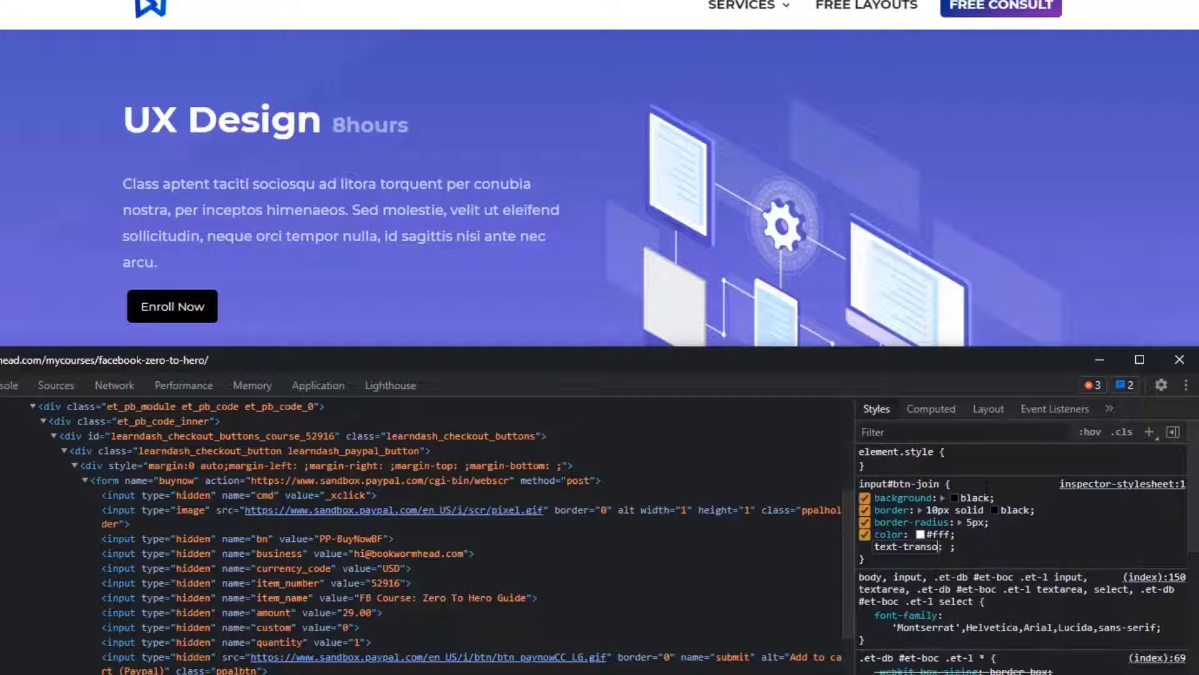
type("f")
key("BackSpace")
key("BackSpace")
type("f")
key("Tab")
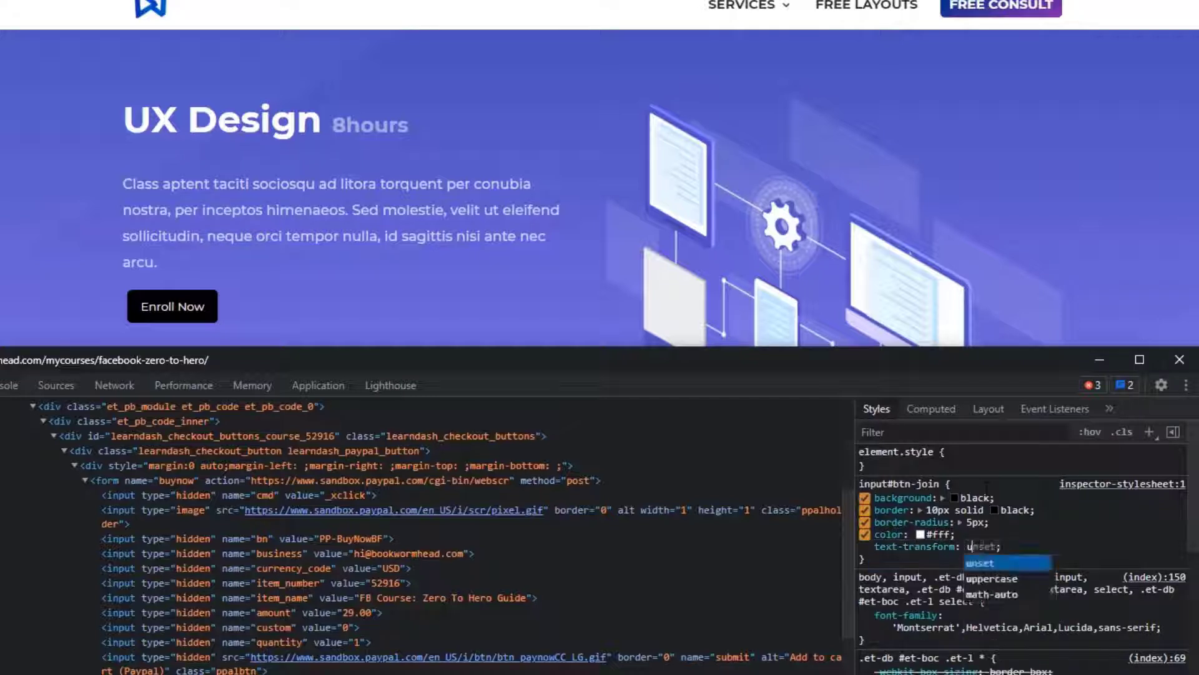
type("uppercase")
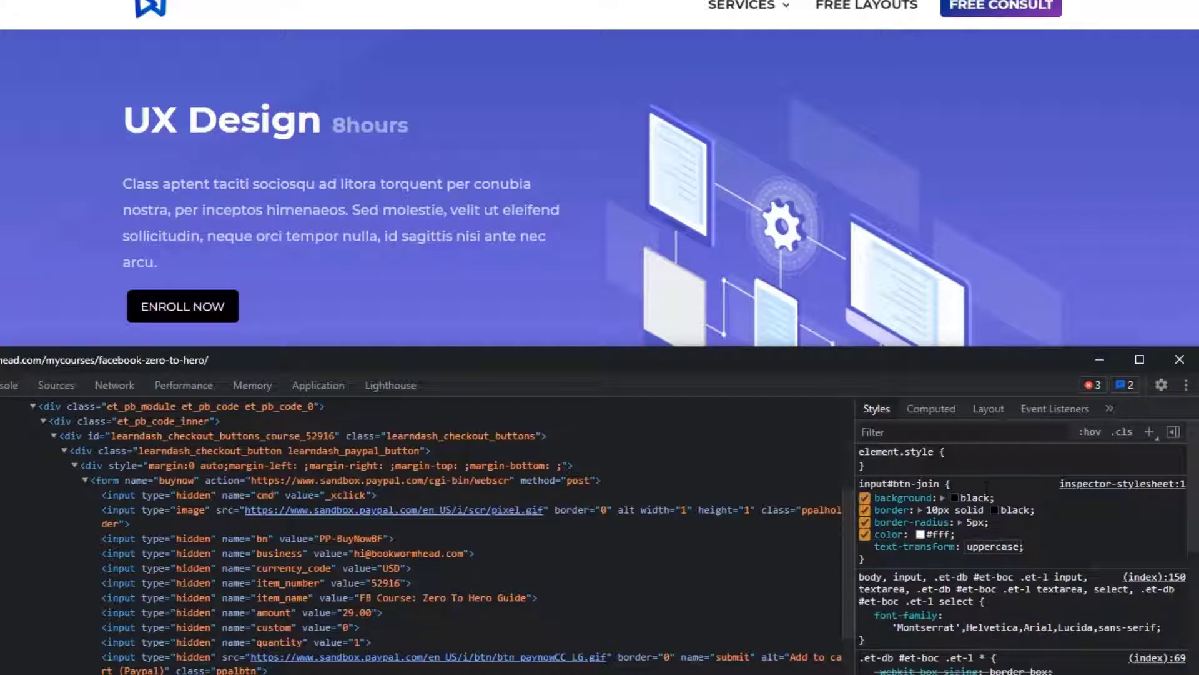
key("Return")
- Add a font-weight of bold to the input#btn-join rule
type("font-weight")
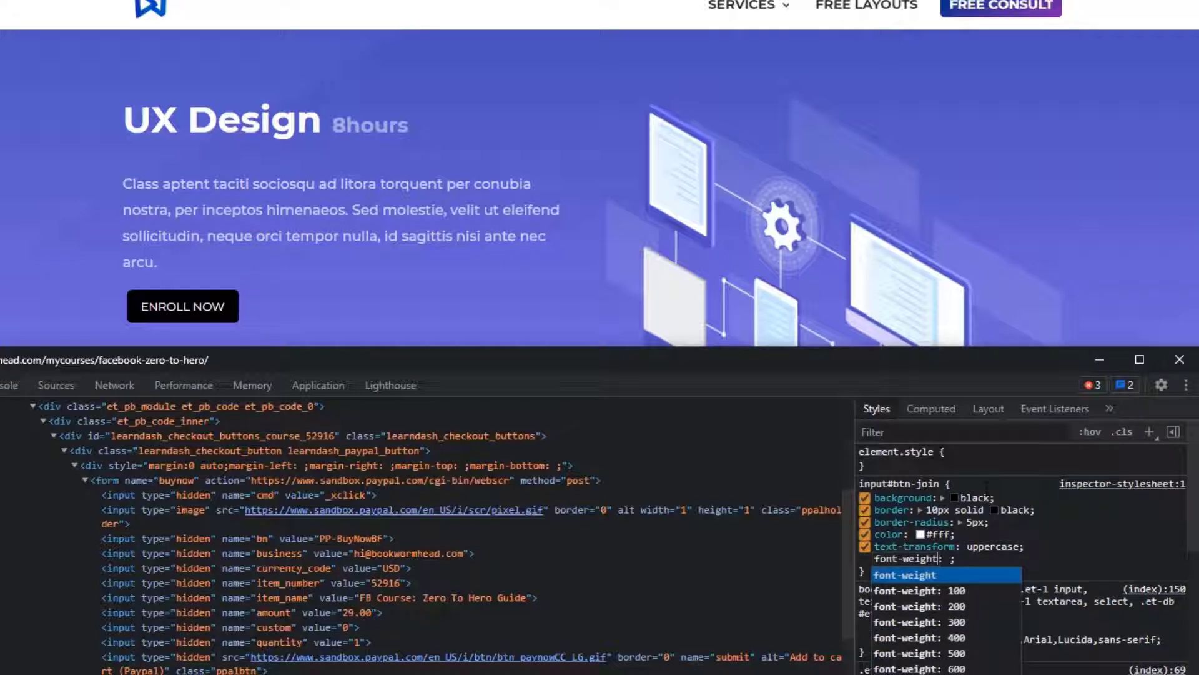
key("Tab")
type("bold")
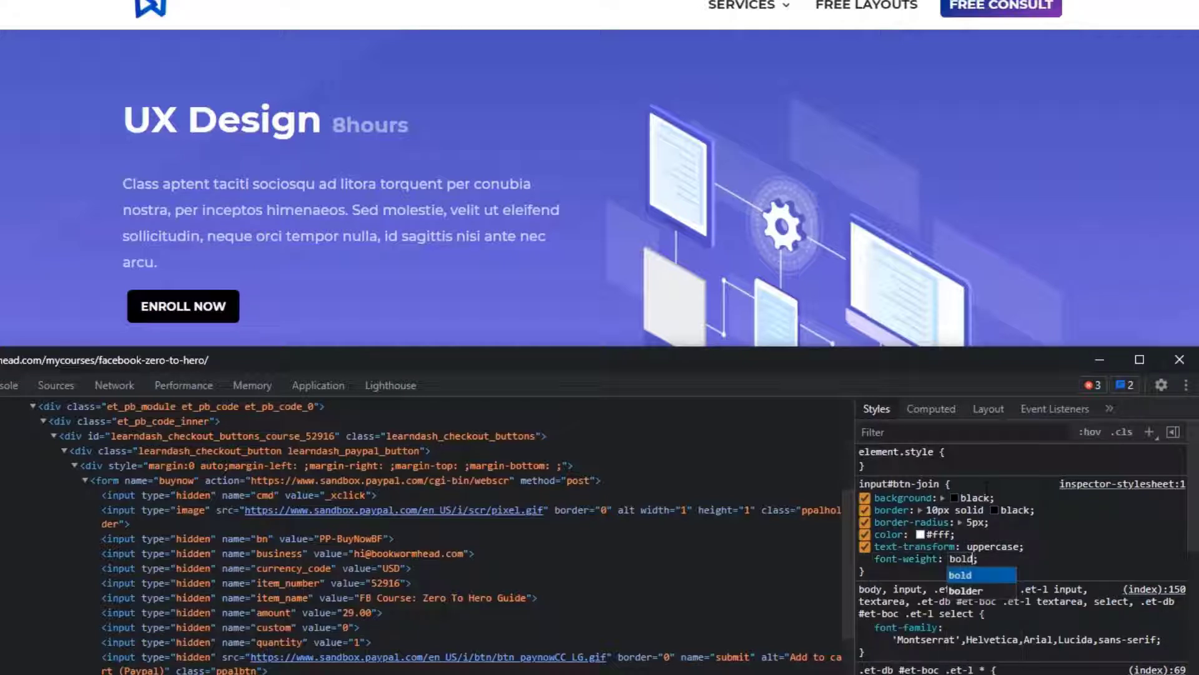
key("Return")
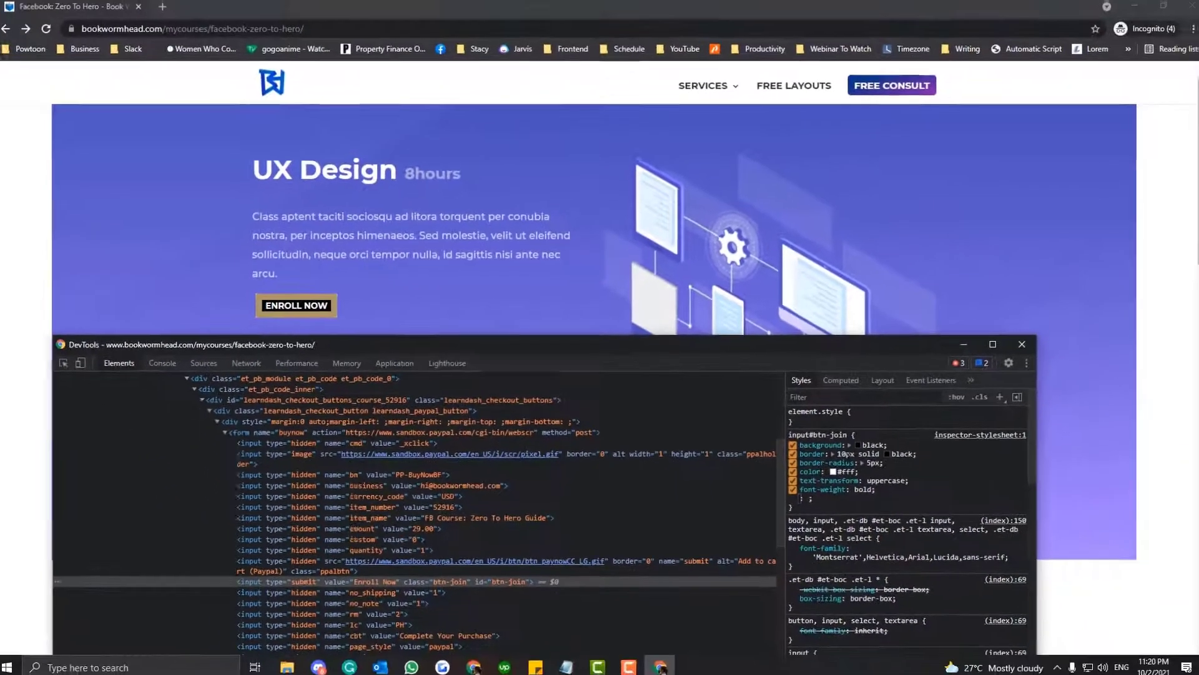
- Increase the border width in the input#btn-join rule to 16px
left_click(933, 510)
left_click(934, 510)
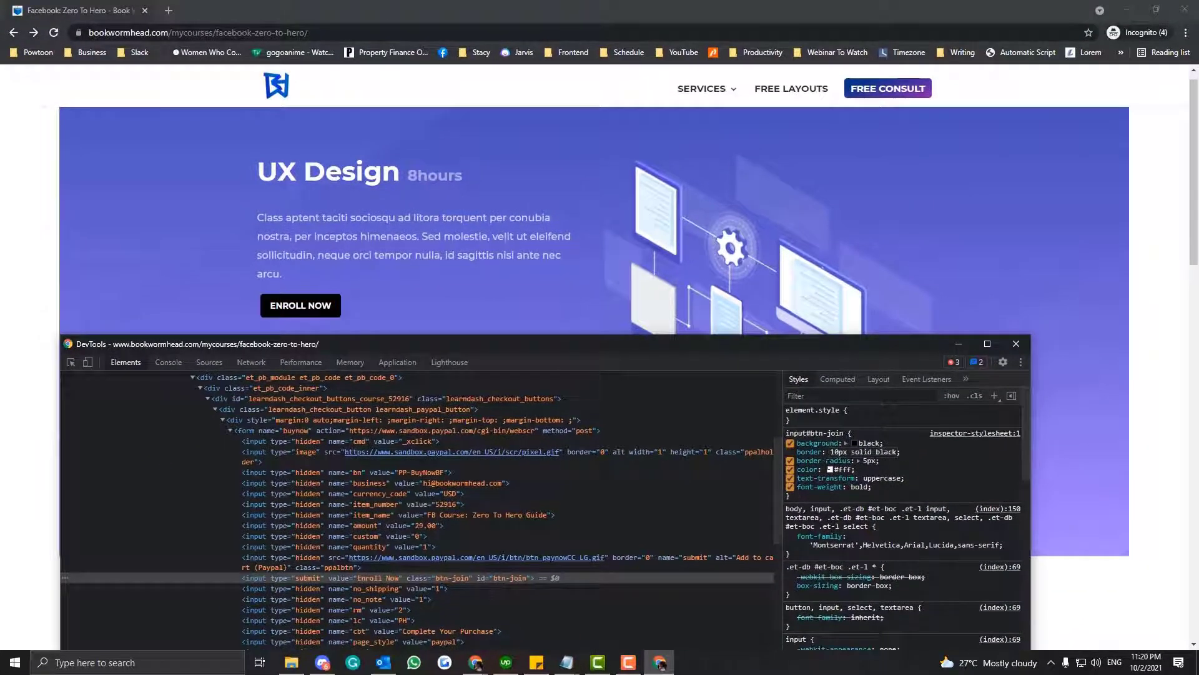
key("BackSpace")
type("6")
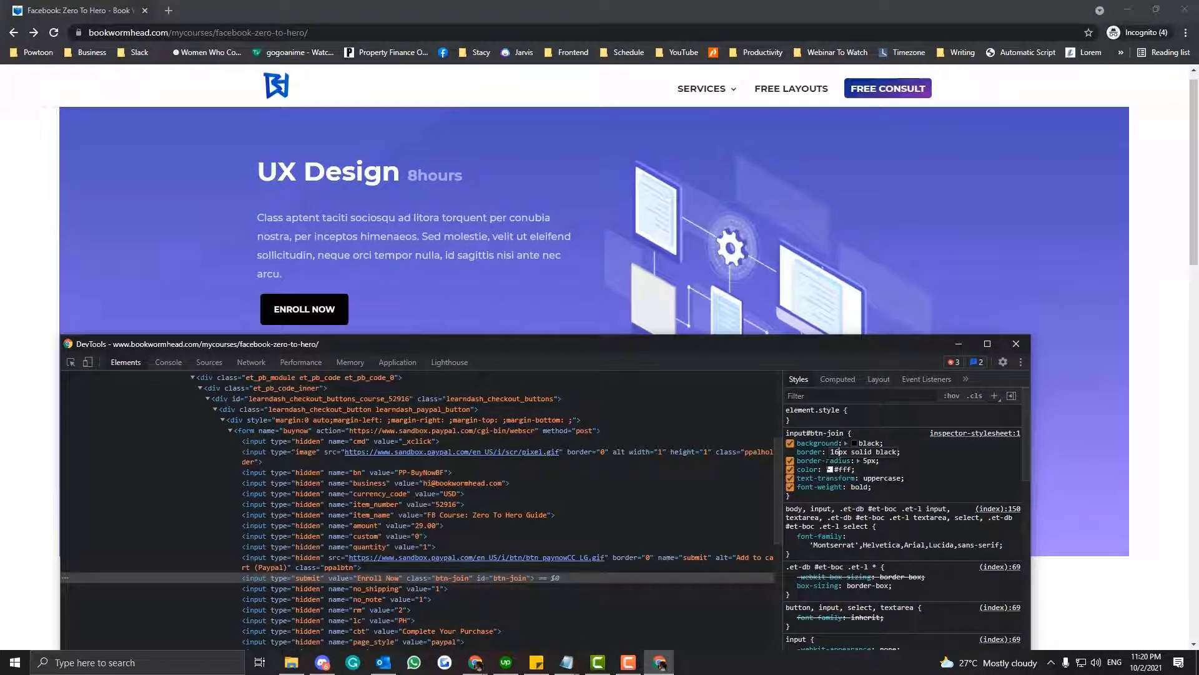
left_click(934, 495)
- Select the whole input#btn-join rule in the DevTools styles and copy it
left_click_drag(787, 432, 806, 501)
right_click(808, 447)
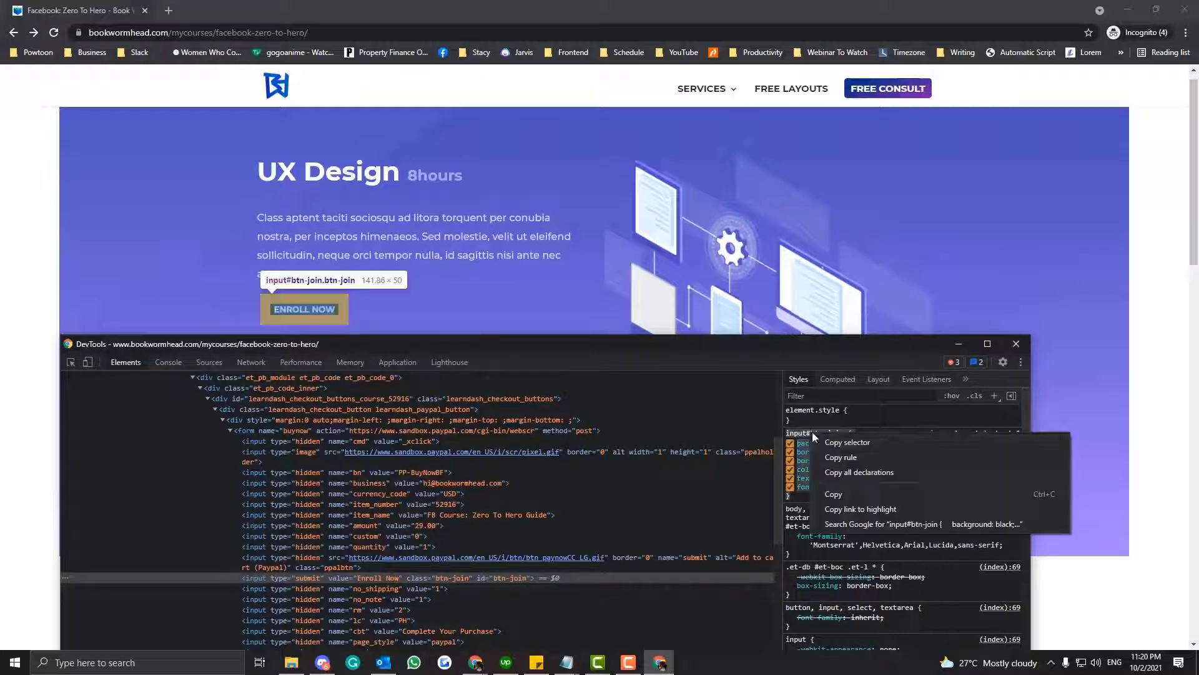
left_click(819, 448)
right_click(816, 446)
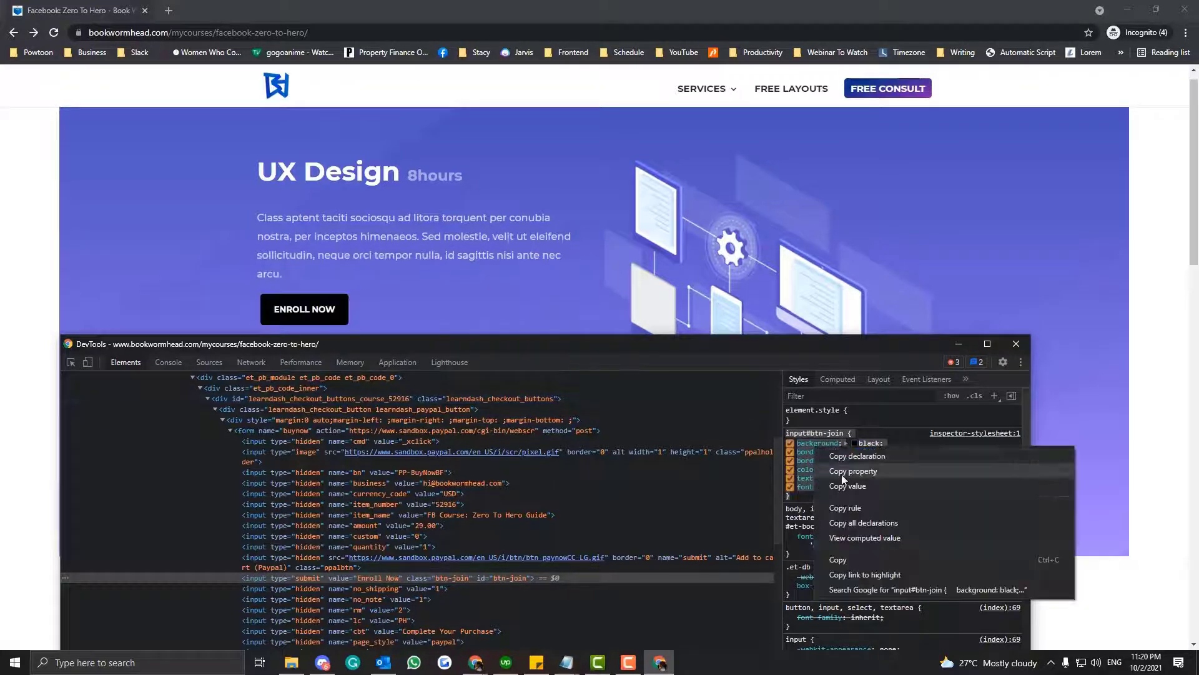
left_click(839, 560)
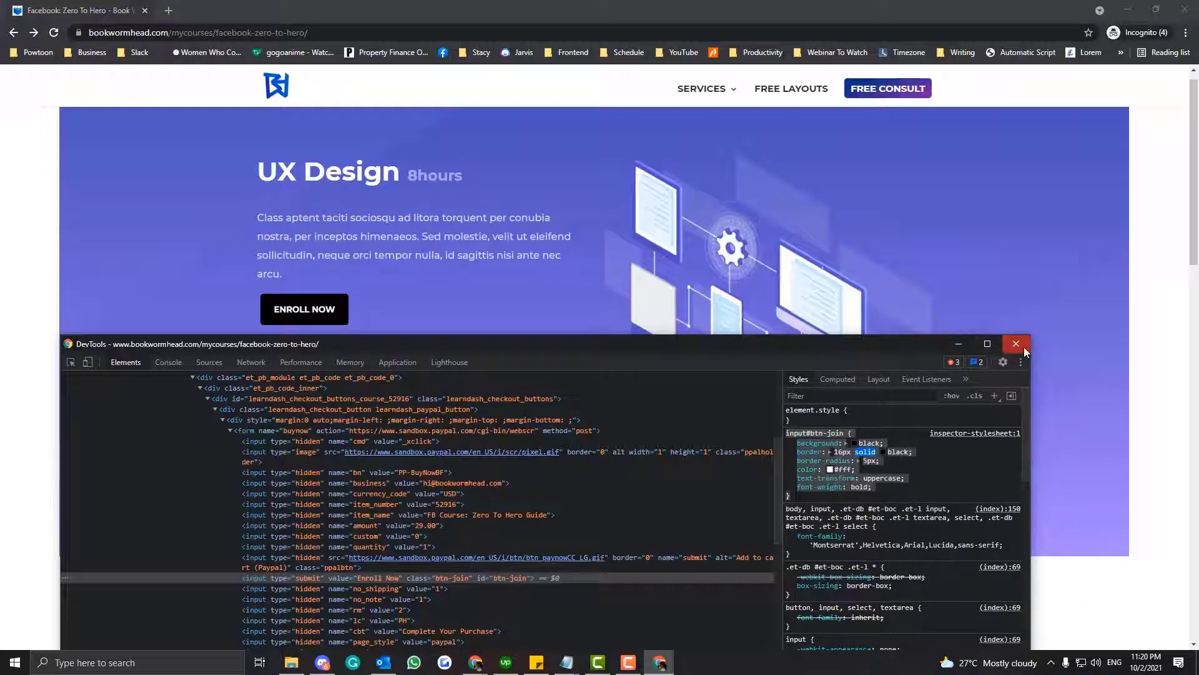
- Reposition and widen DevTools to review the full input#btn-join rule, and close DevTools
left_click_drag(845, 342, 579, 195)
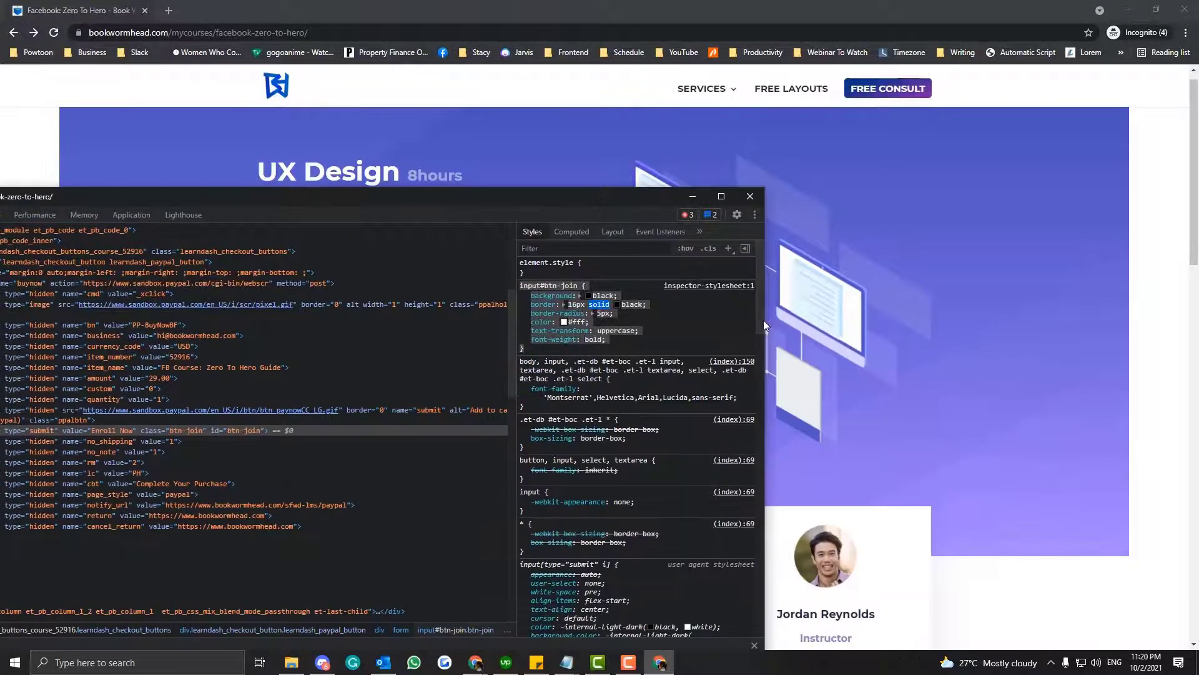
left_click_drag(763, 320, 952, 320)
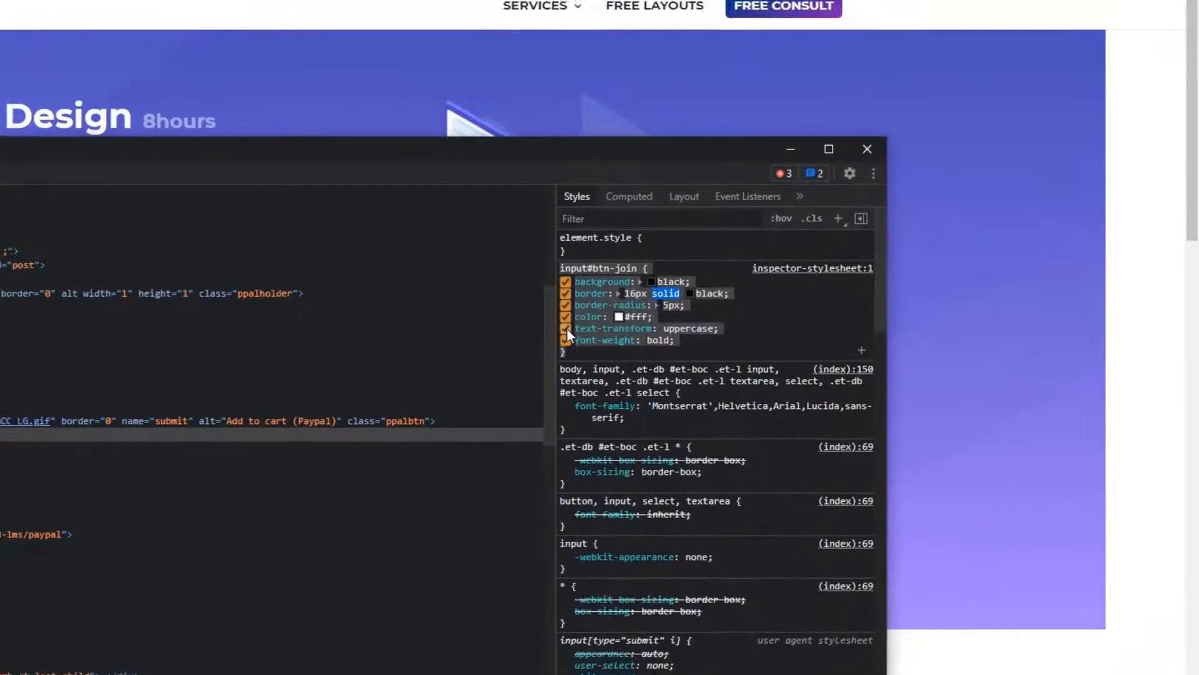
left_click_drag(555, 329, 341, 324)
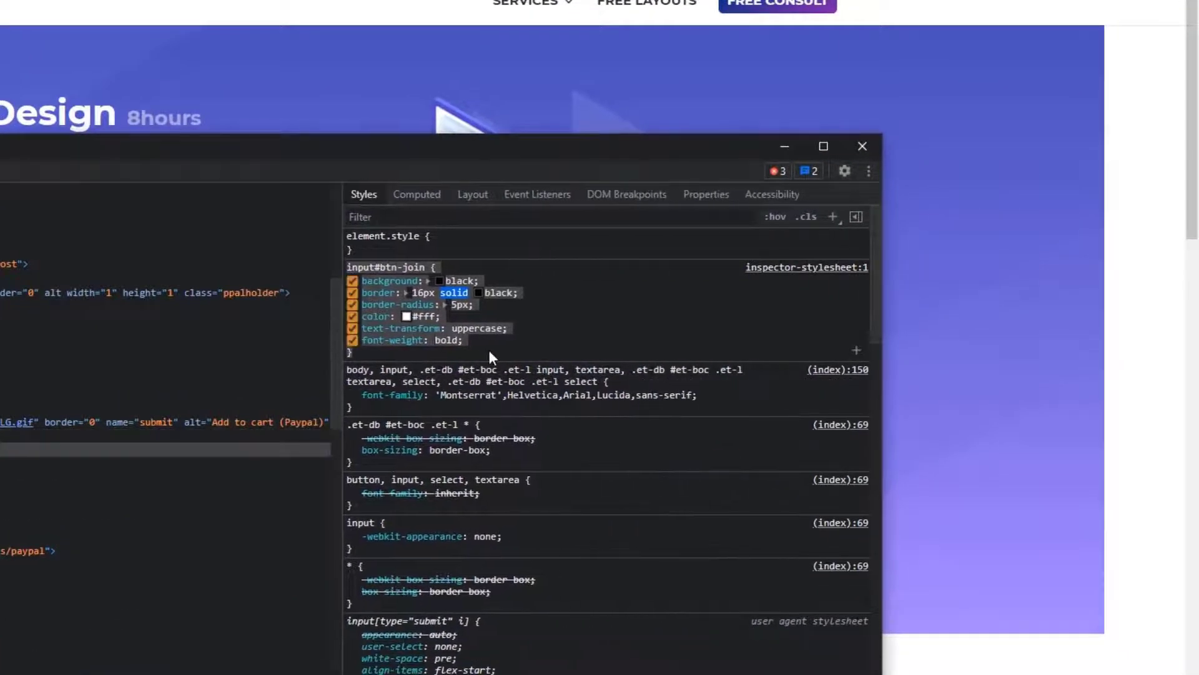
left_click_drag(509, 148, 478, 155)
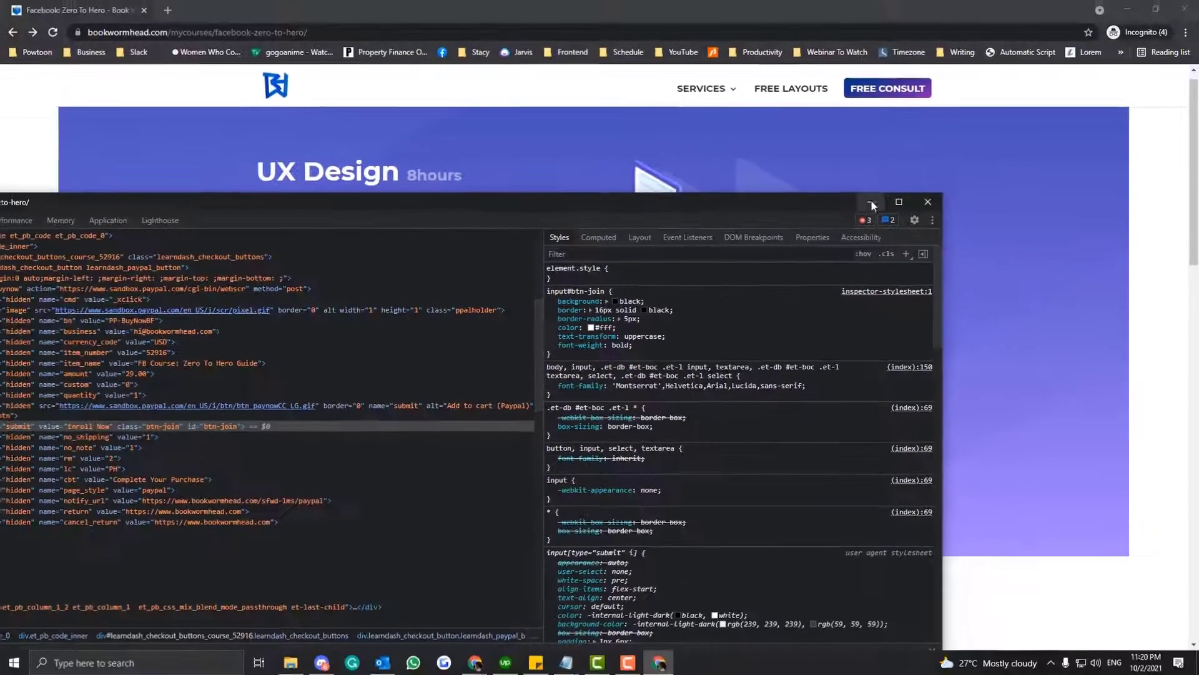
left_click(832, 154)
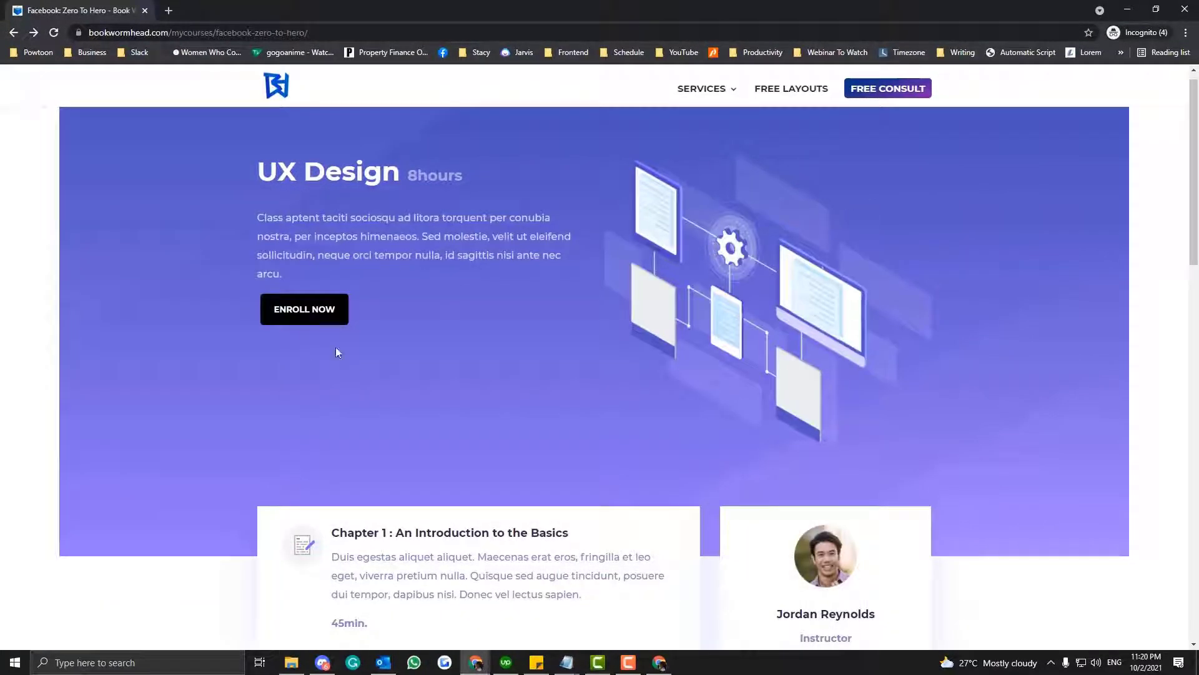
- Switch to the WordPress admin window and review the existing Custom CSS in Divi's Theme Options
mouse_move(476, 662)
left_click(156, 600)
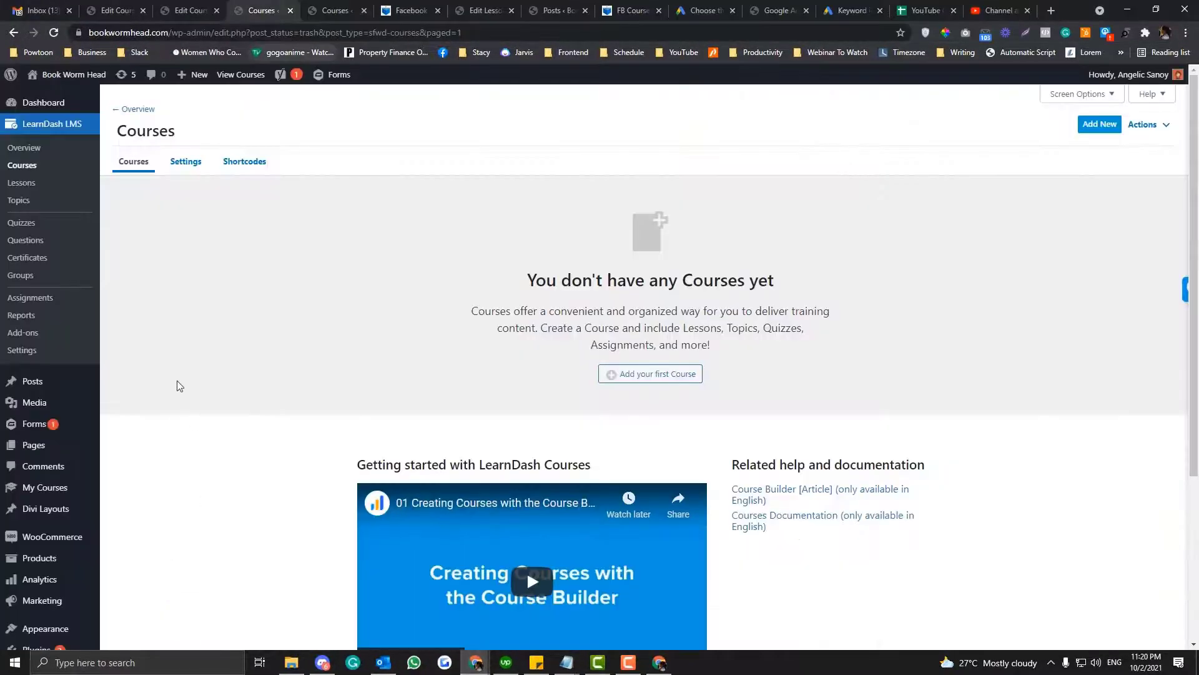
scroll(54, 565, "down", 4)
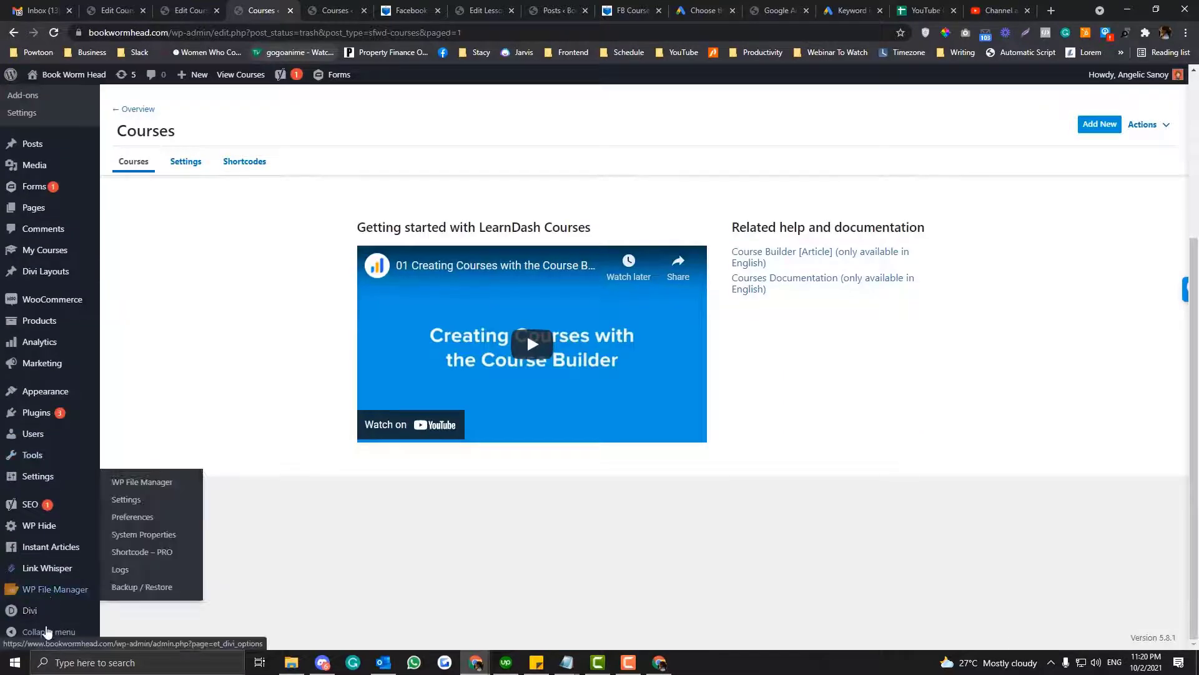
mouse_move(38, 612)
left_click(150, 503)
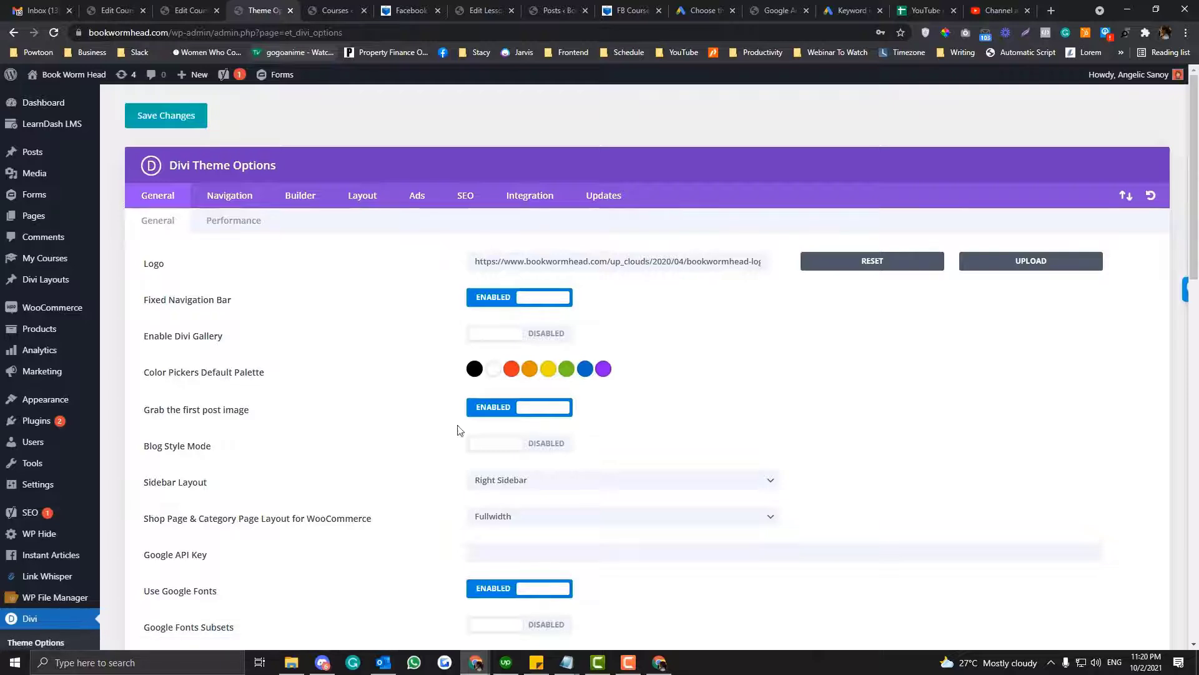
scroll(459, 429, "down", 15)
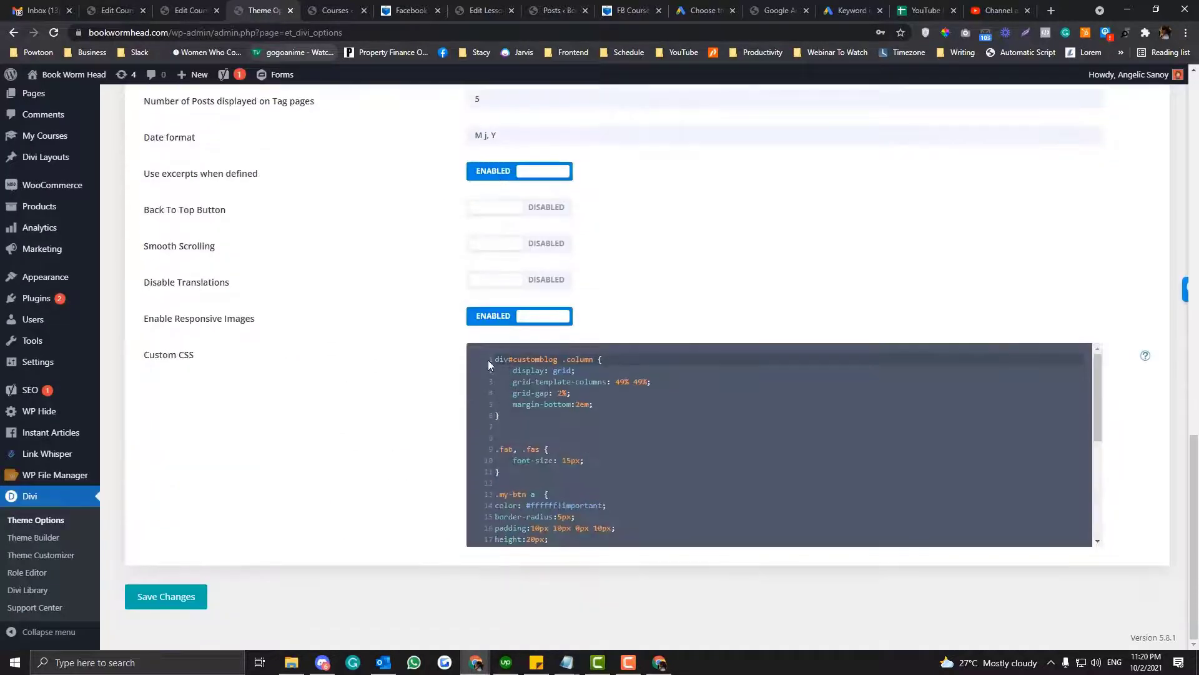
scroll(552, 466, "down", 5)
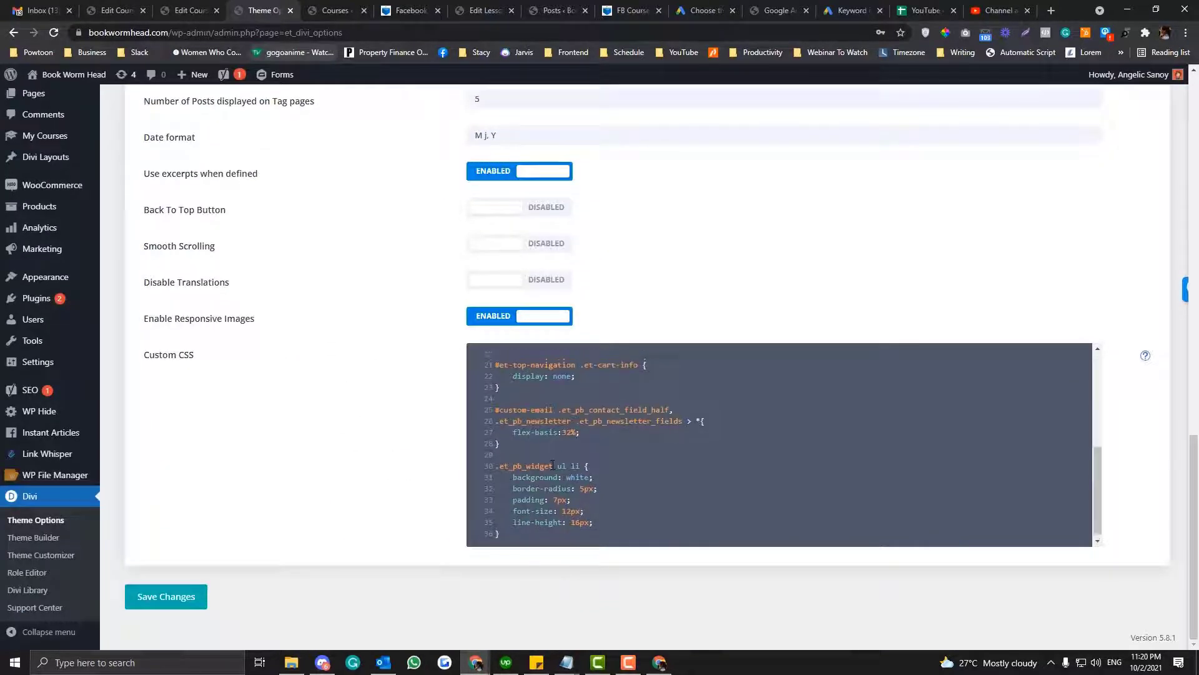
scroll(552, 465, "up", 5)
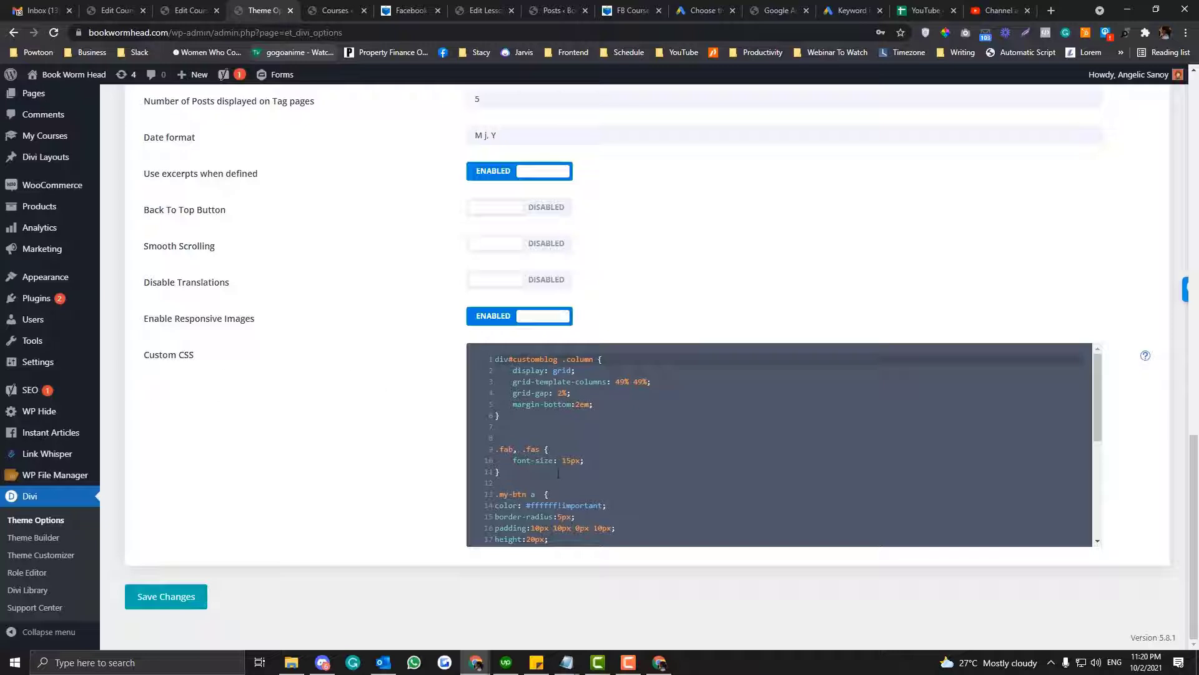
scroll(558, 473, "up", 1)
- Open the WordPress Theme Editor in a new tab, showing the child theme's style.css
mouse_move(50, 340)
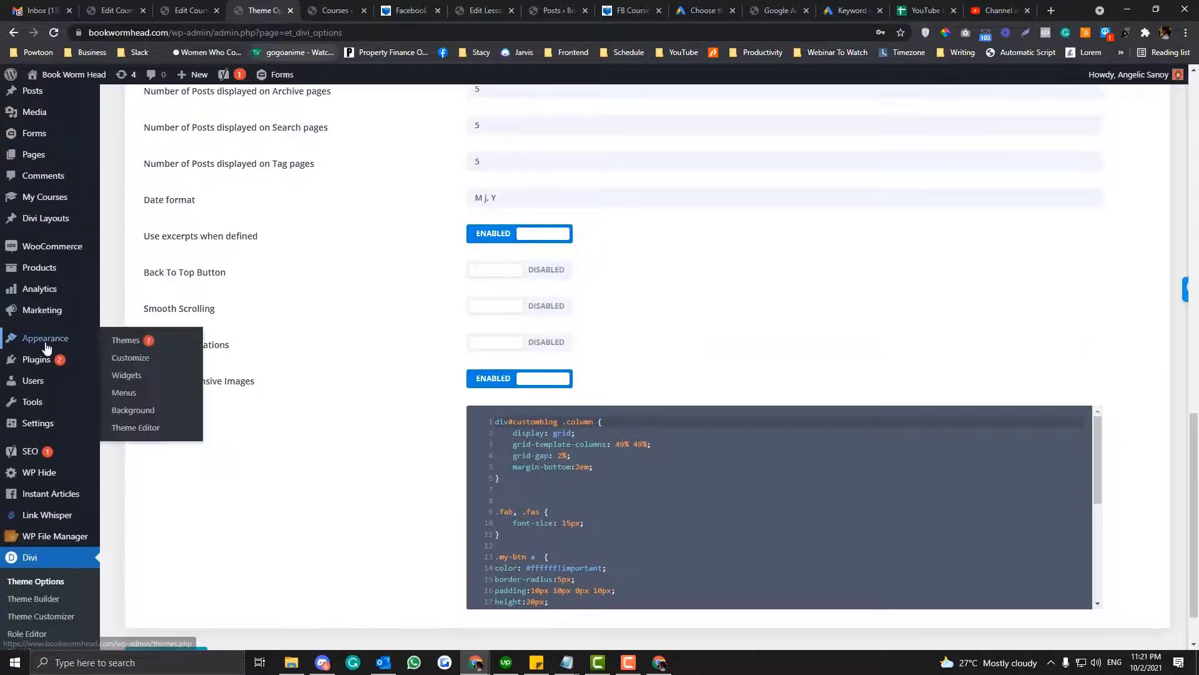
right_click(135, 430)
left_click(169, 437)
left_click(241, 7)
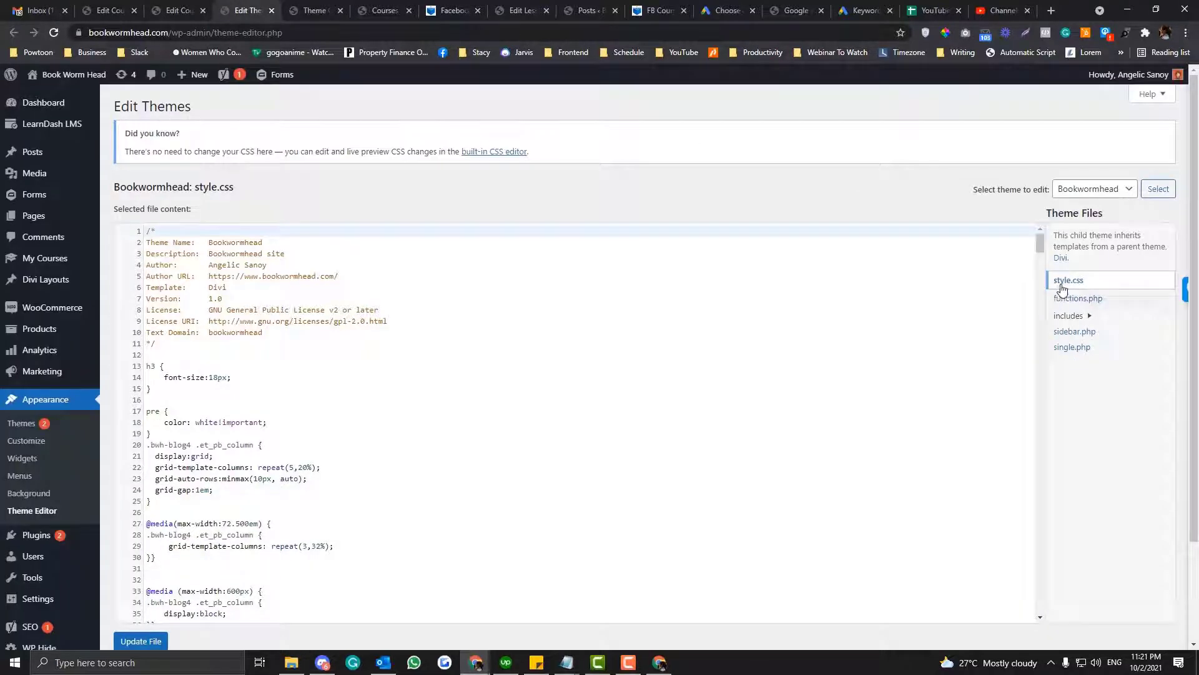
- Paste the copied input#btn-join rule into style.css below the theme header comment
left_click(176, 352)
key("Return")
type("input#btn-join {     background: black;     border: 16px solid black;     border-radius: 5px;     color: #fff;     text-transform: uppercase;     font-weight: bold; }")
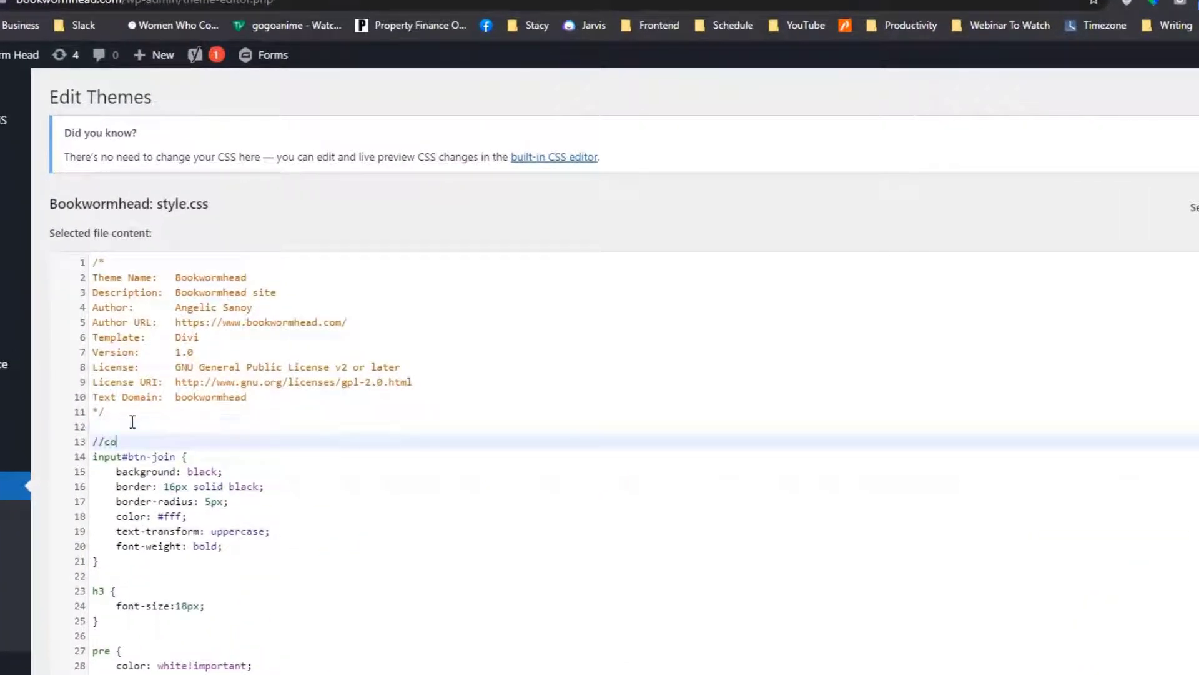
- Add the CSS comment /*course*/ directly above the input#btn-join rule in style.css
type("//course page")
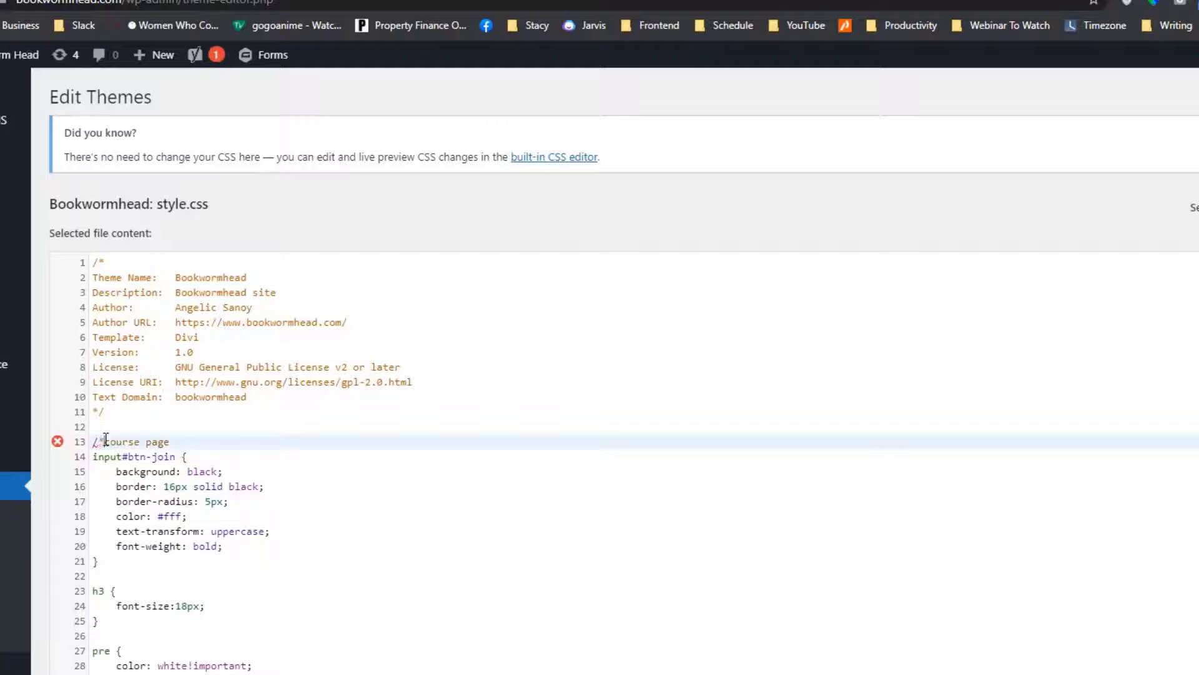
left_click(104, 441)
key("BackSpace")
type("*")
left_click(186, 443)
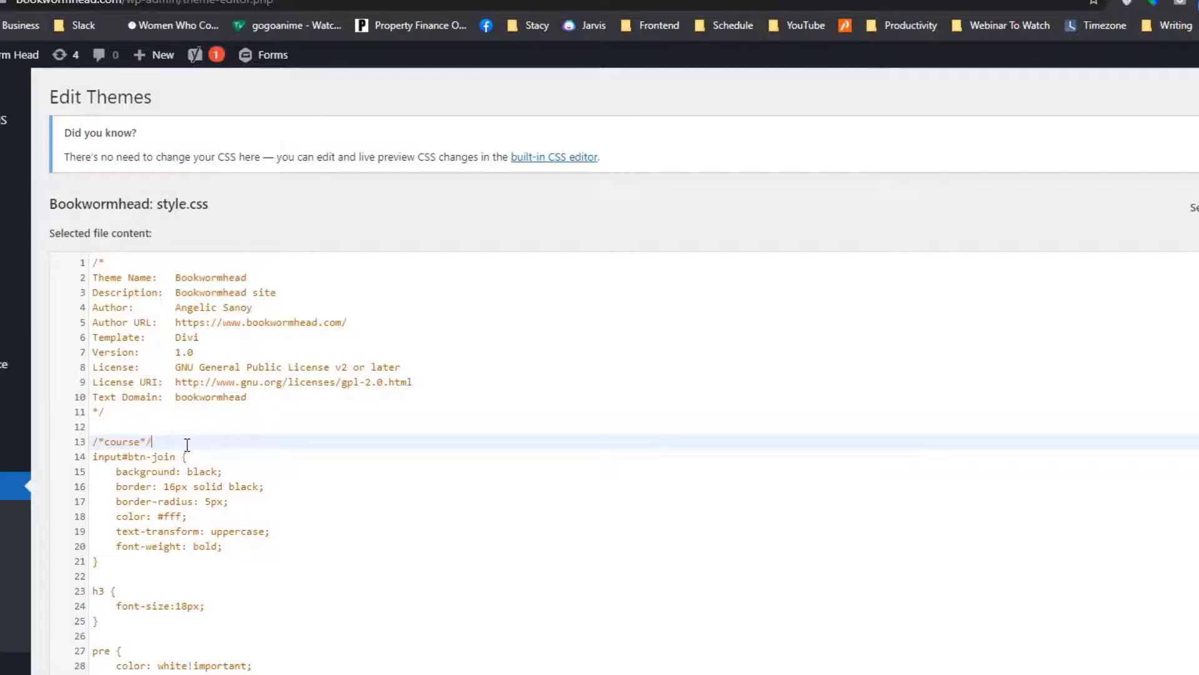
- Save style.css and reload the facebook-zero-to-hero course page in the incognito window to check the Enroll Now button
left_click(141, 667)
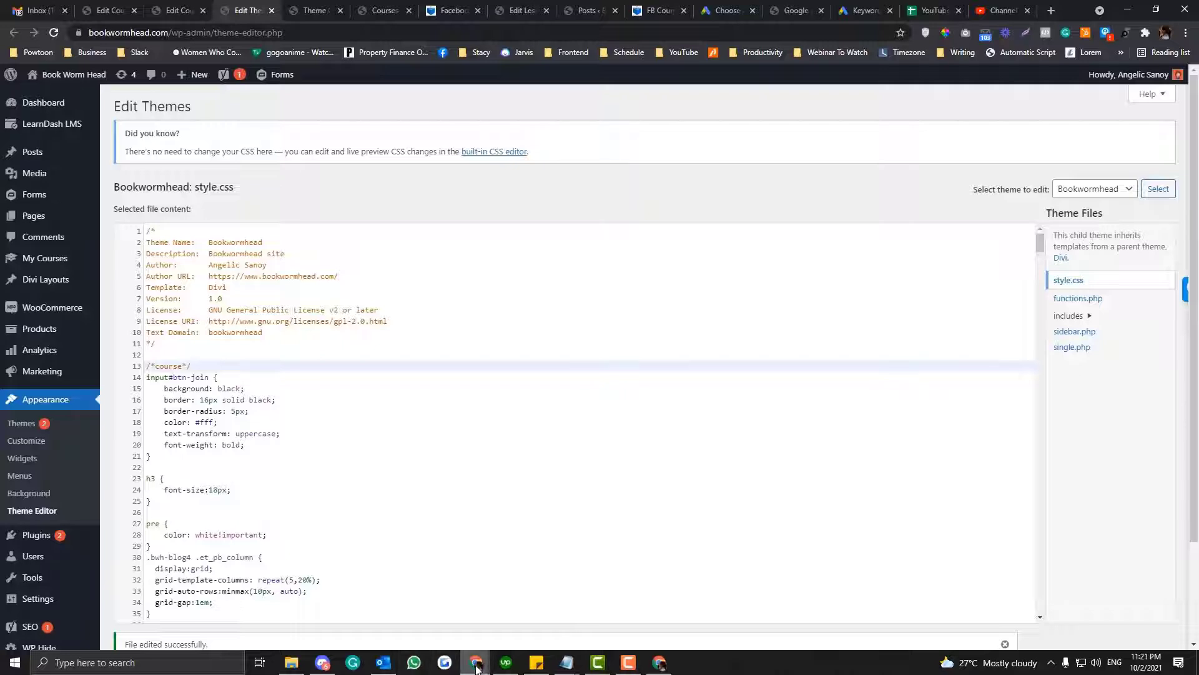
mouse_move(476, 662)
left_click(811, 609)
key("ctrl+l")
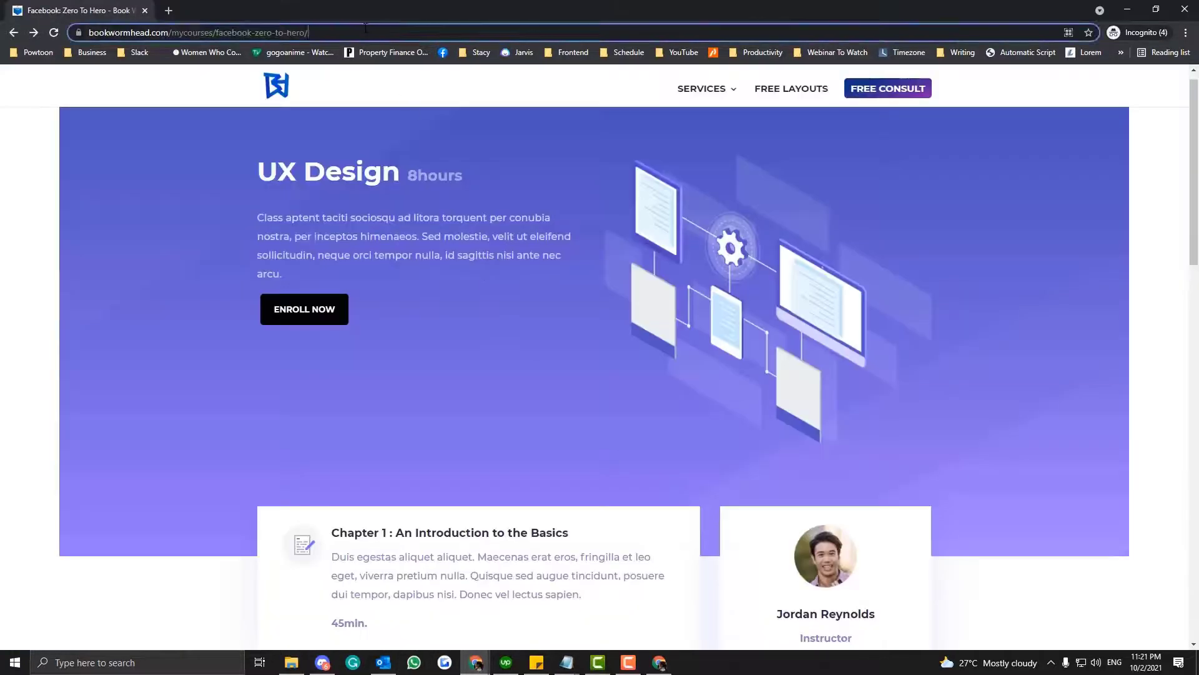
key("Return")
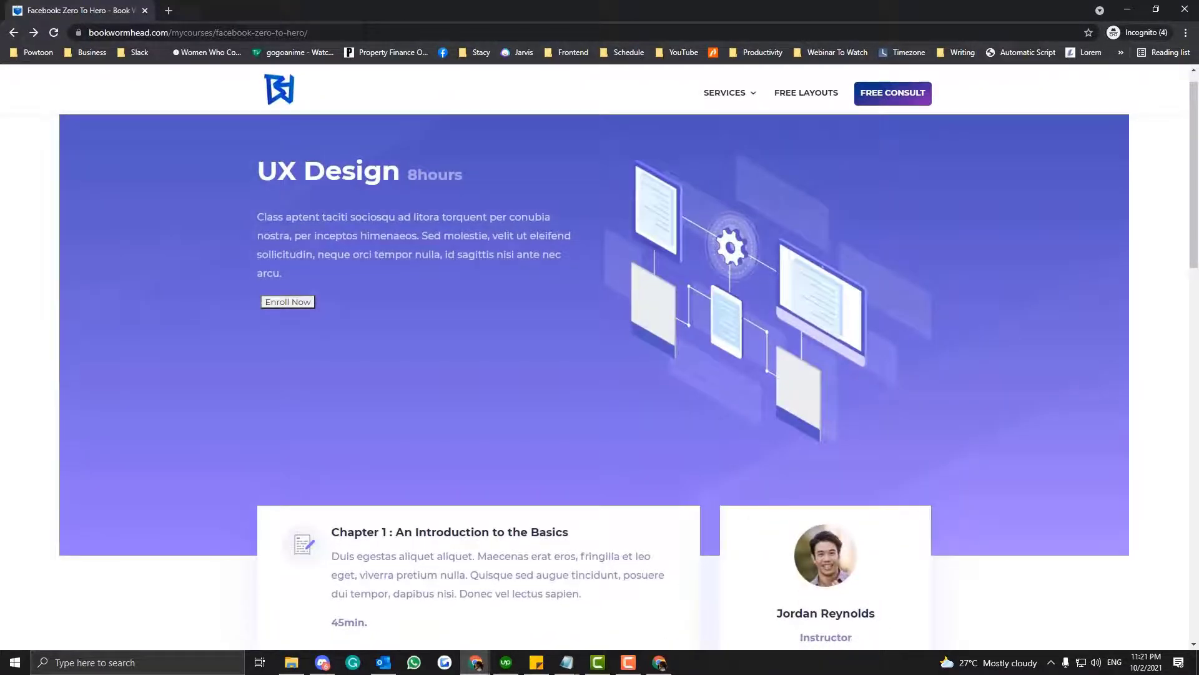
left_click(366, 30)
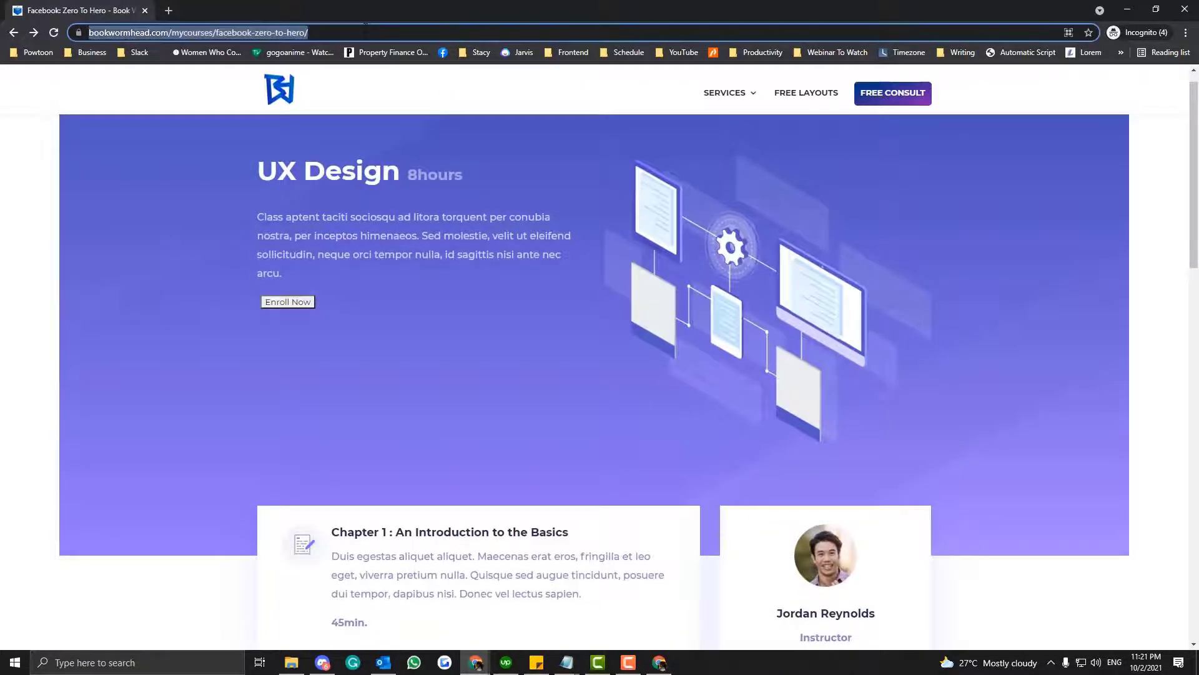
key("Return")
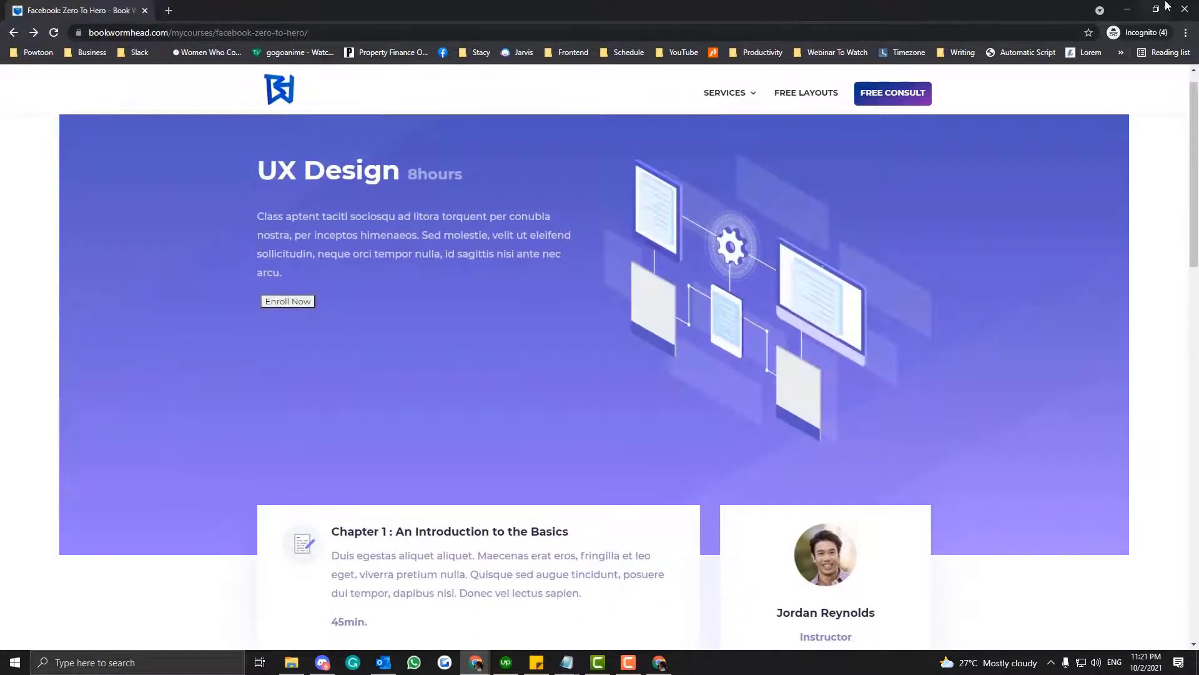
- Close the incognito window, remove the /*course*/ comment and input#btn-join rule from style.css, and save the file
key("alt+F4")
key("BackSpace")
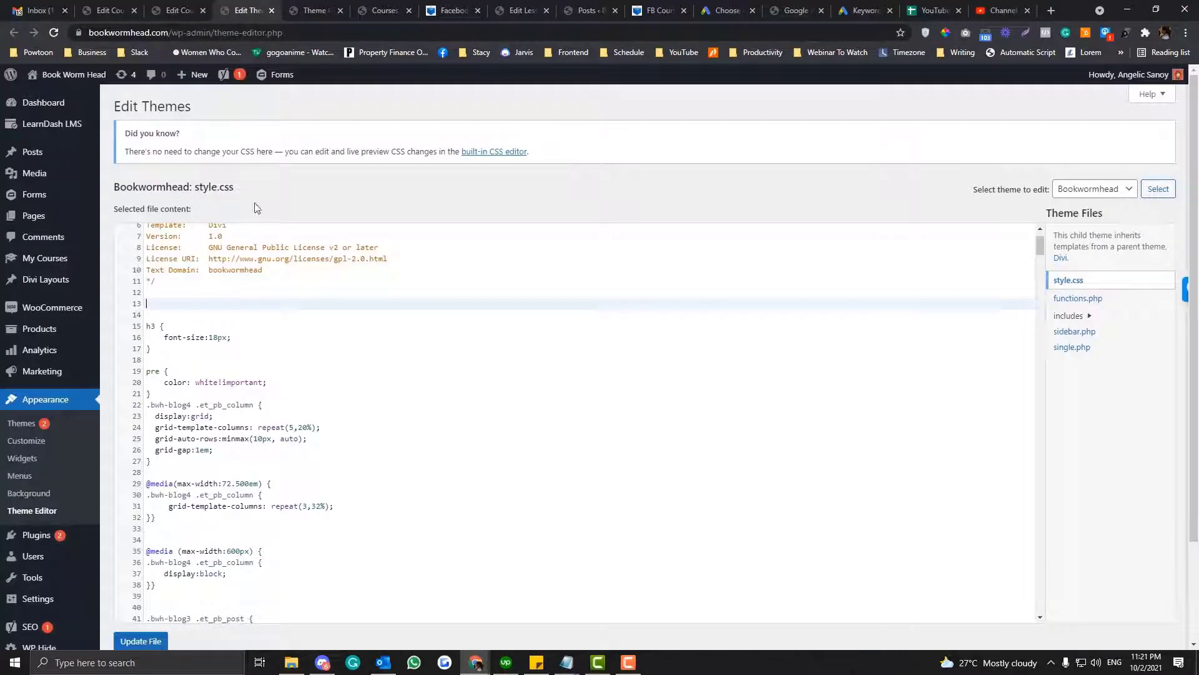
scroll(265, 224, "down", 2)
left_click(138, 517)
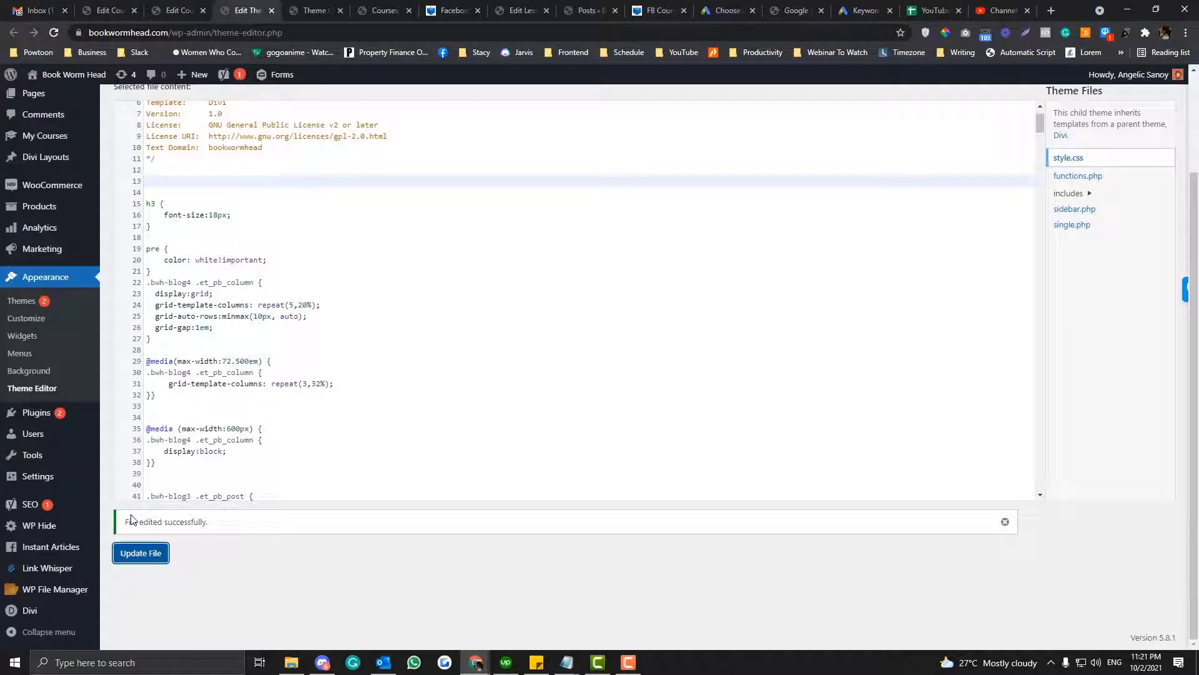
- Paste the /*course*/ comment and input#btn-join rule at the start of Custom CSS in Divi's Theme Options and save the changes
left_click(155, 503)
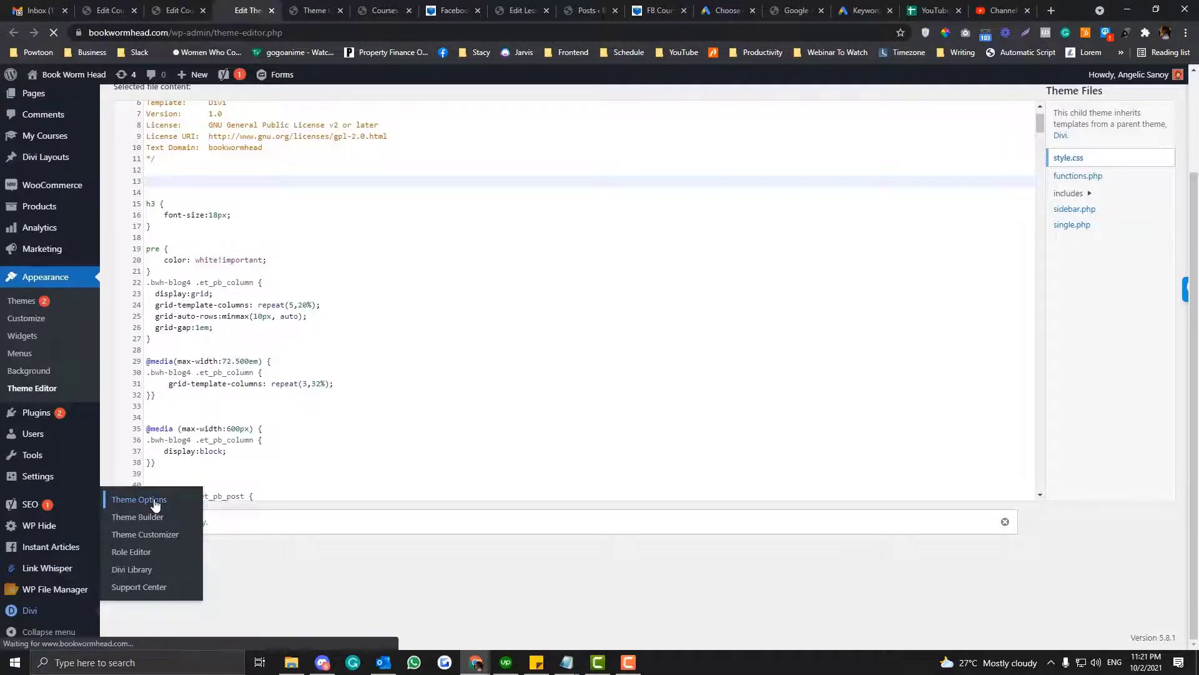
scroll(340, 381, "down", 15)
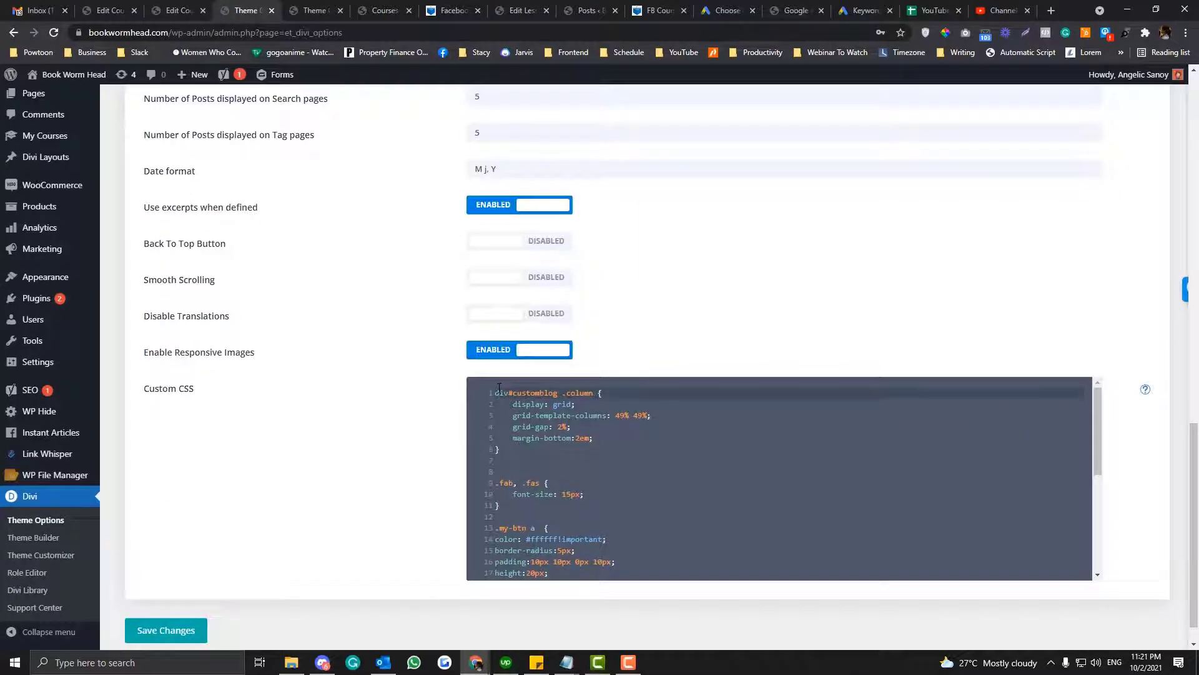
key("Return")
key("Up")
type("/*course*/ input#btn-join {     background: black;     border: 16px solid black;     border-radius: 5px;     color: #fff;     text-transform: uppercase;     font-weight: bold; }")
key("Return")
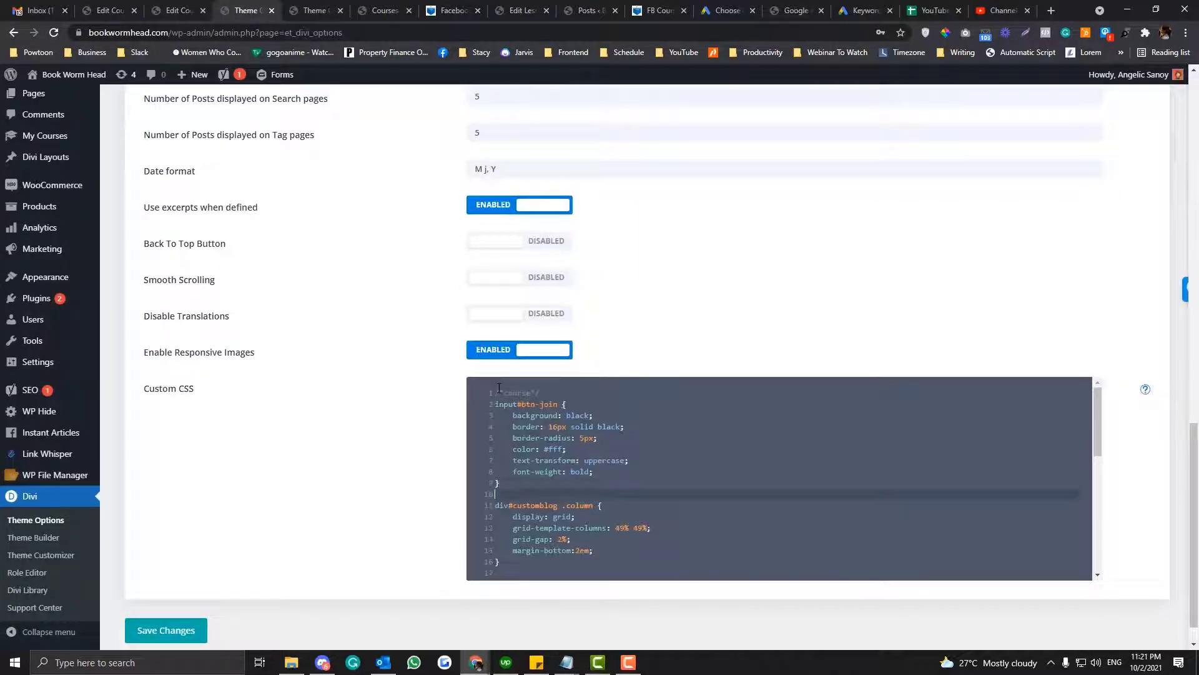
left_click(176, 642)
- Reload the FB Course: Zero To Hero Guide page in a new incognito window and return to the WordPress admin
left_click(475, 663)
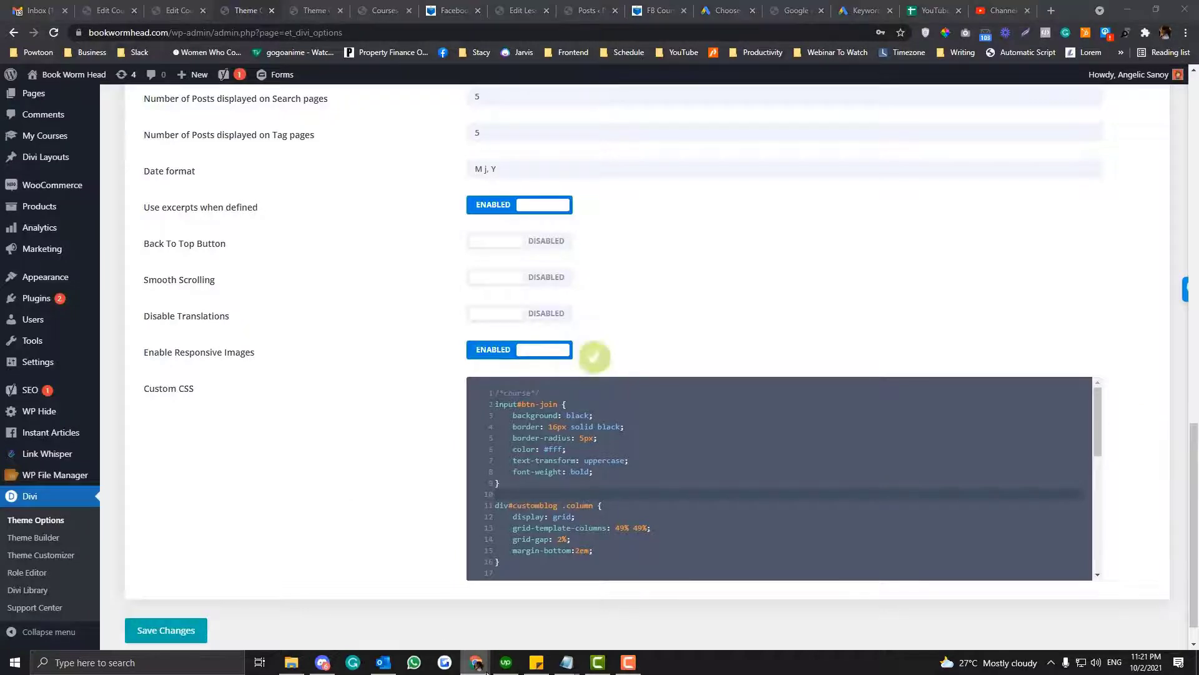
left_click(756, 612)
left_click(299, 32)
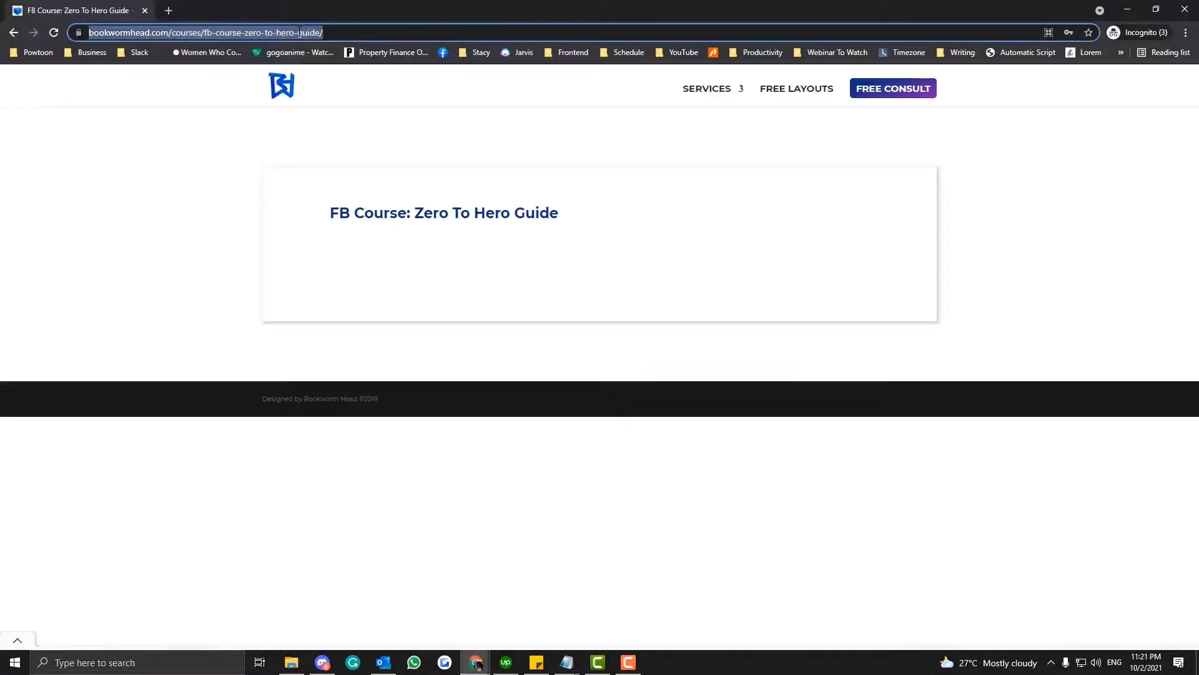
key("Return")
key("alt+Tab")
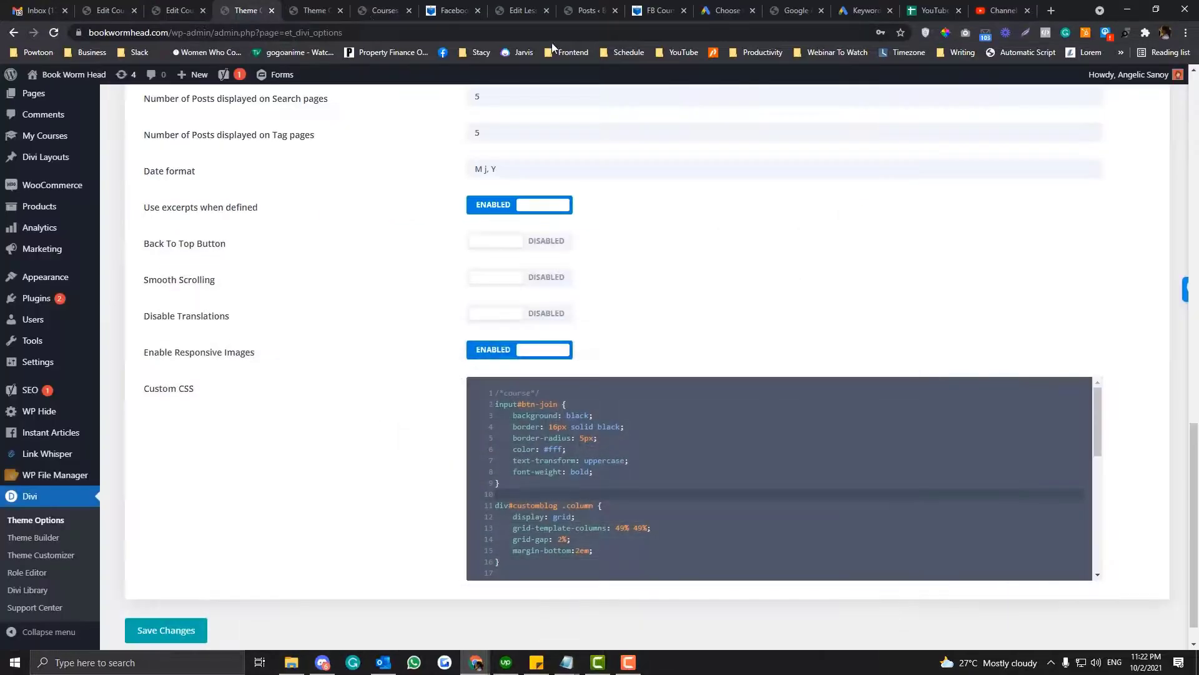
- Find the Facebook: Zero To Hero entry in the My Courses list and copy the link address of its public page
left_click(382, 10)
left_click(244, 7)
left_click(178, 11)
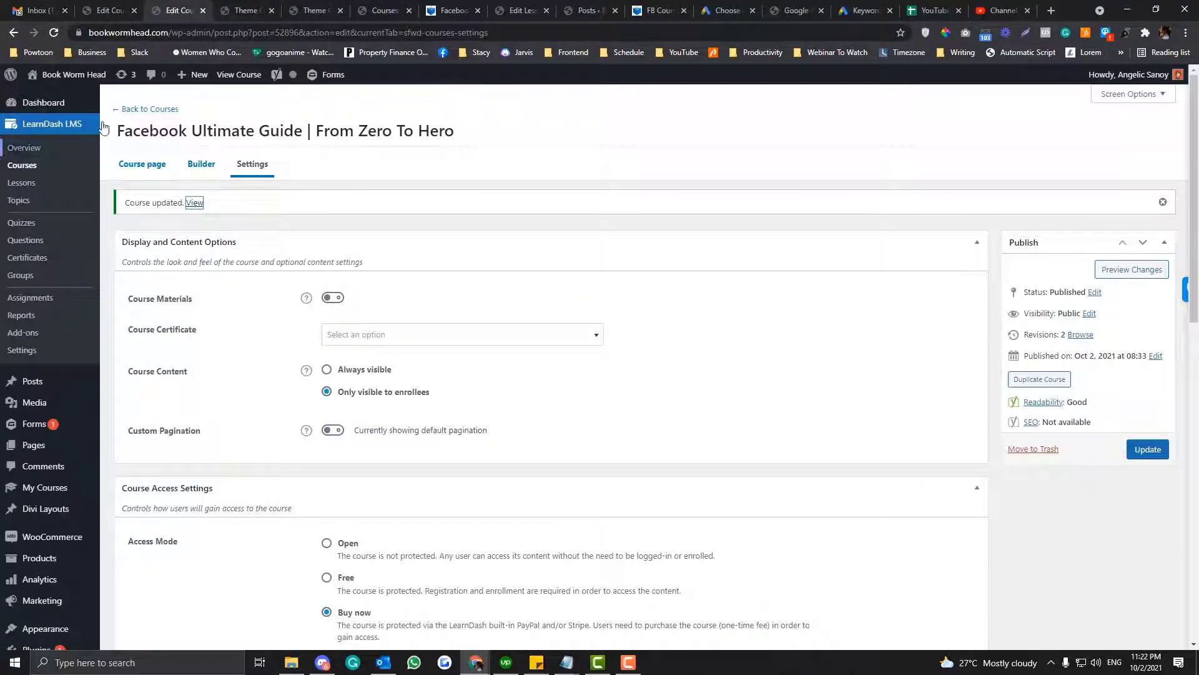
left_click(112, 9)
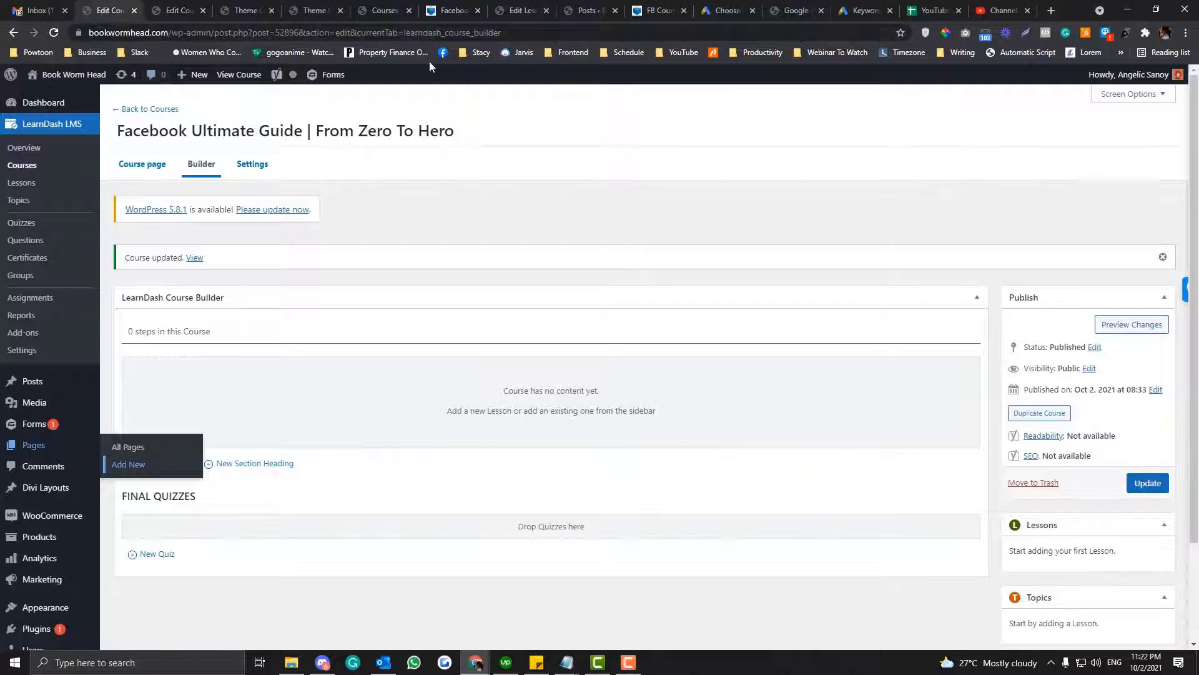
left_click(449, 10)
left_click(406, 34)
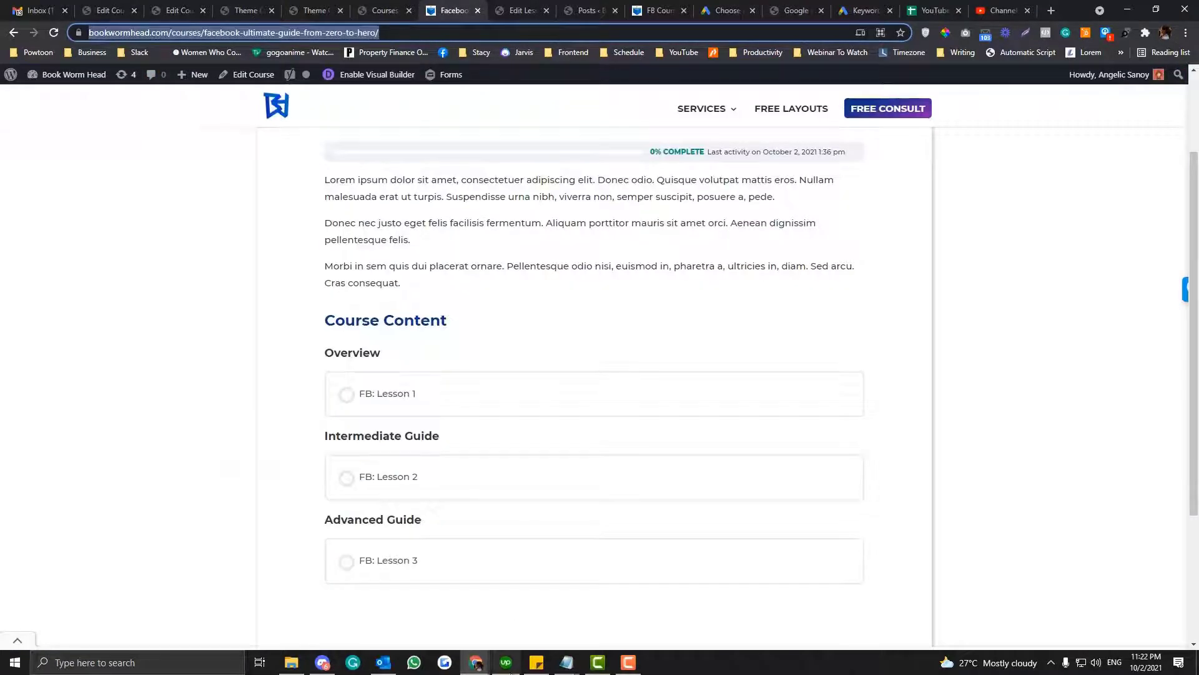
left_click(383, 10)
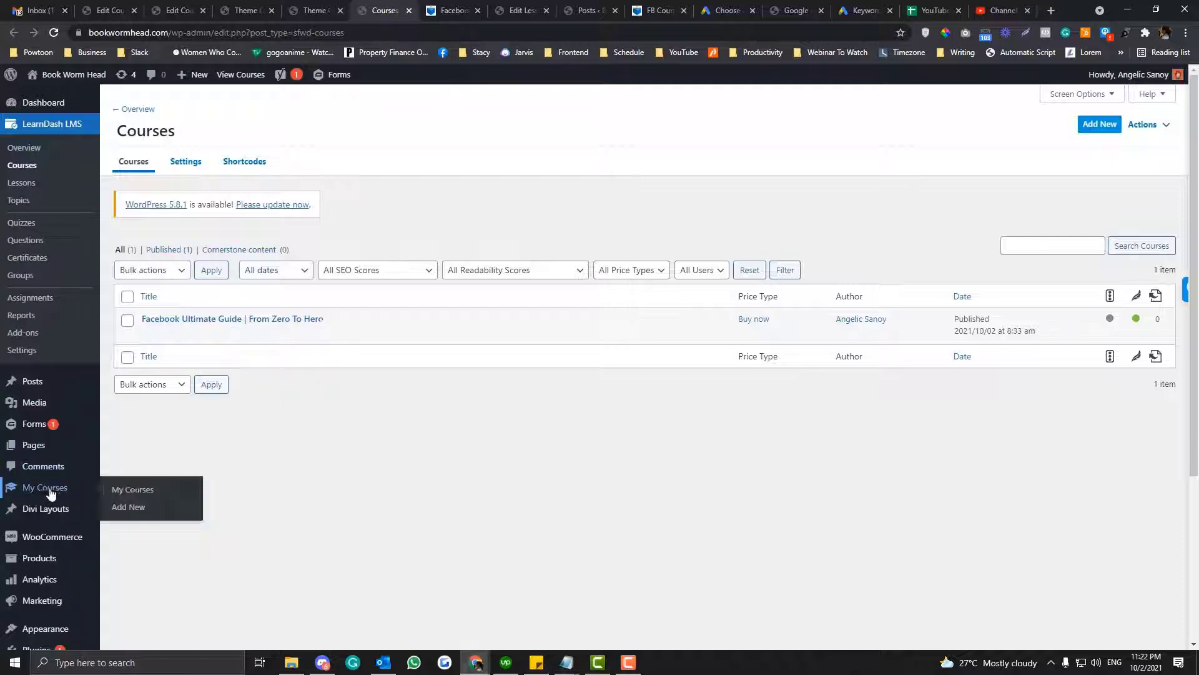
left_click(125, 491)
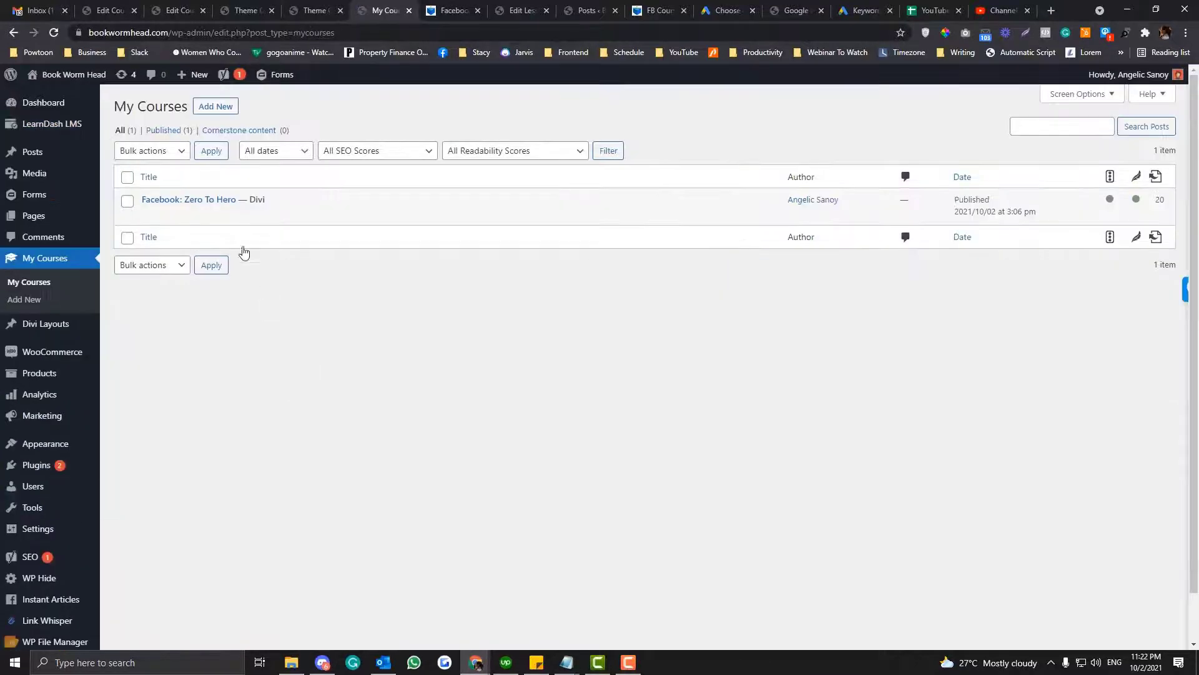
right_click(238, 217)
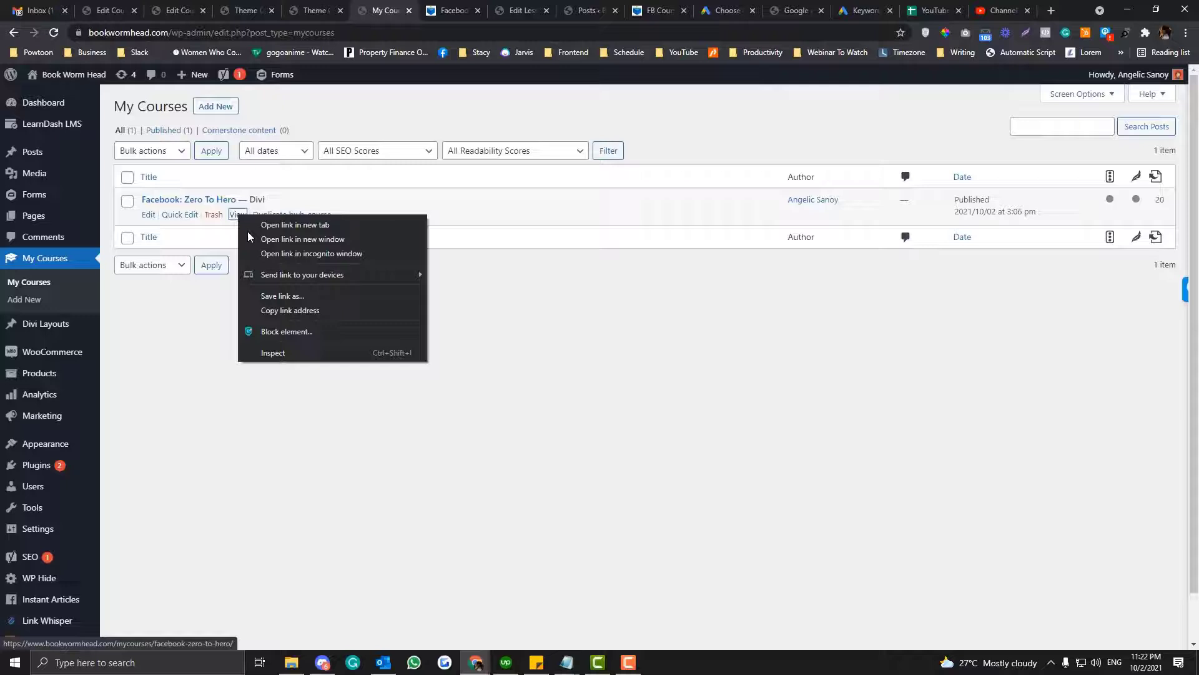
left_click(291, 308)
- Open the copied course link in the incognito window, reload the page and test the Enroll Now button
mouse_move(480, 667)
left_click(743, 609)
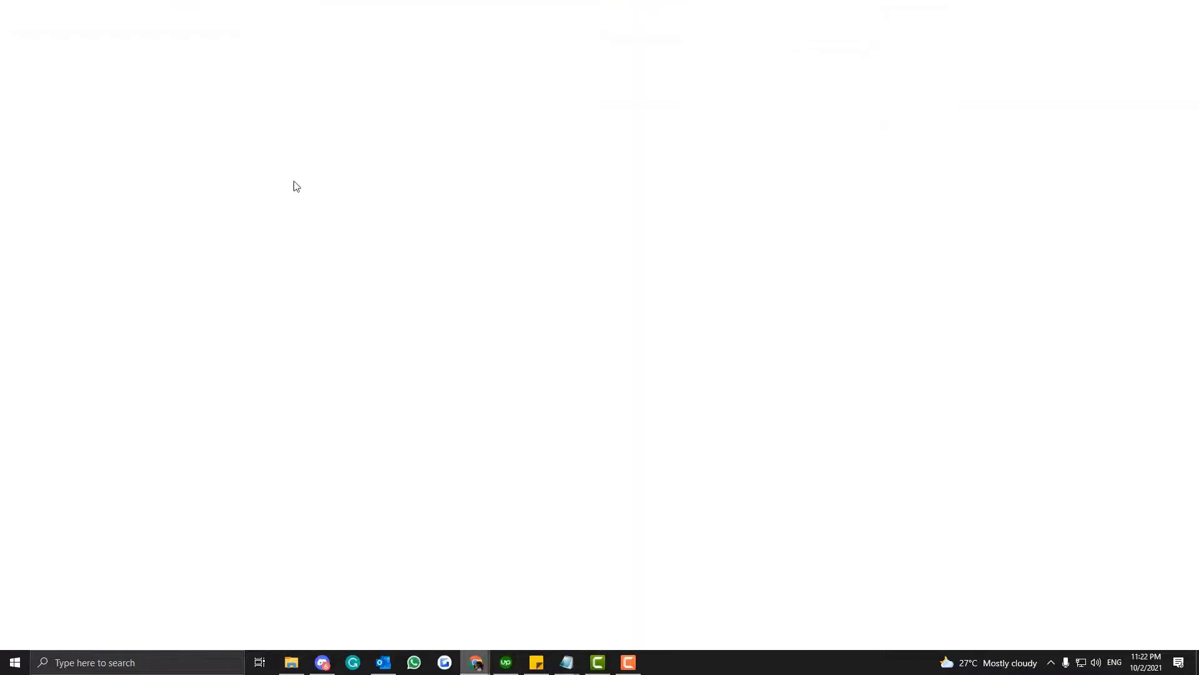
key("ctrl+v")
key("Return")
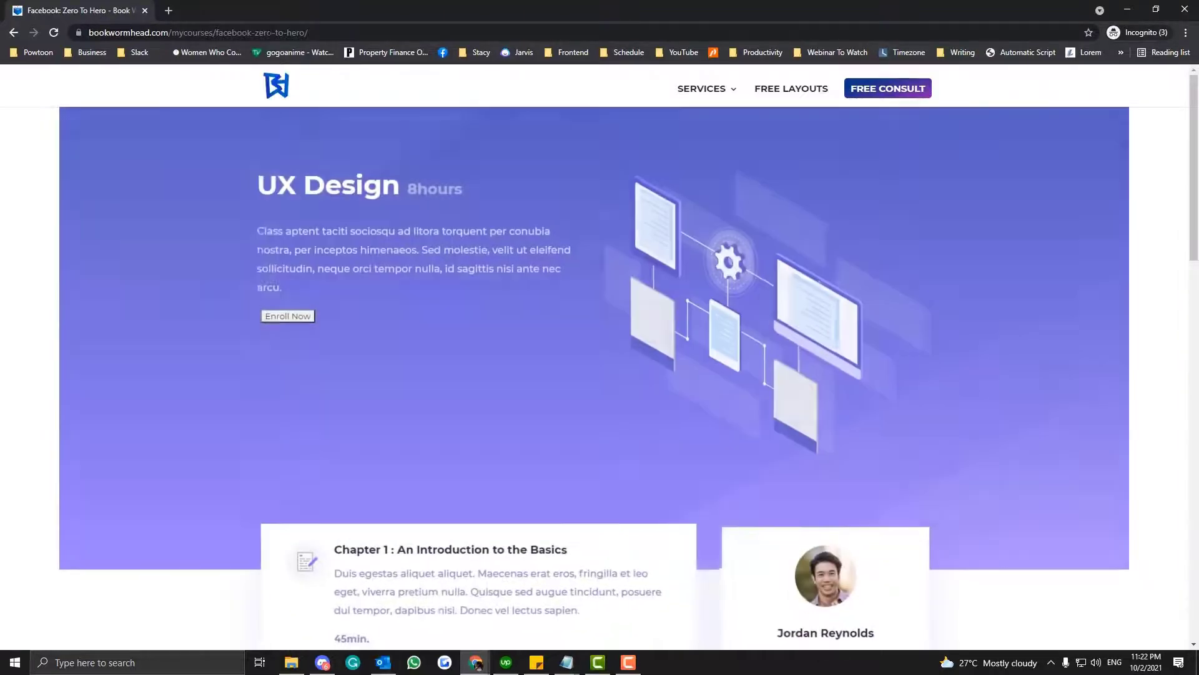
left_click(270, 33)
key("Return")
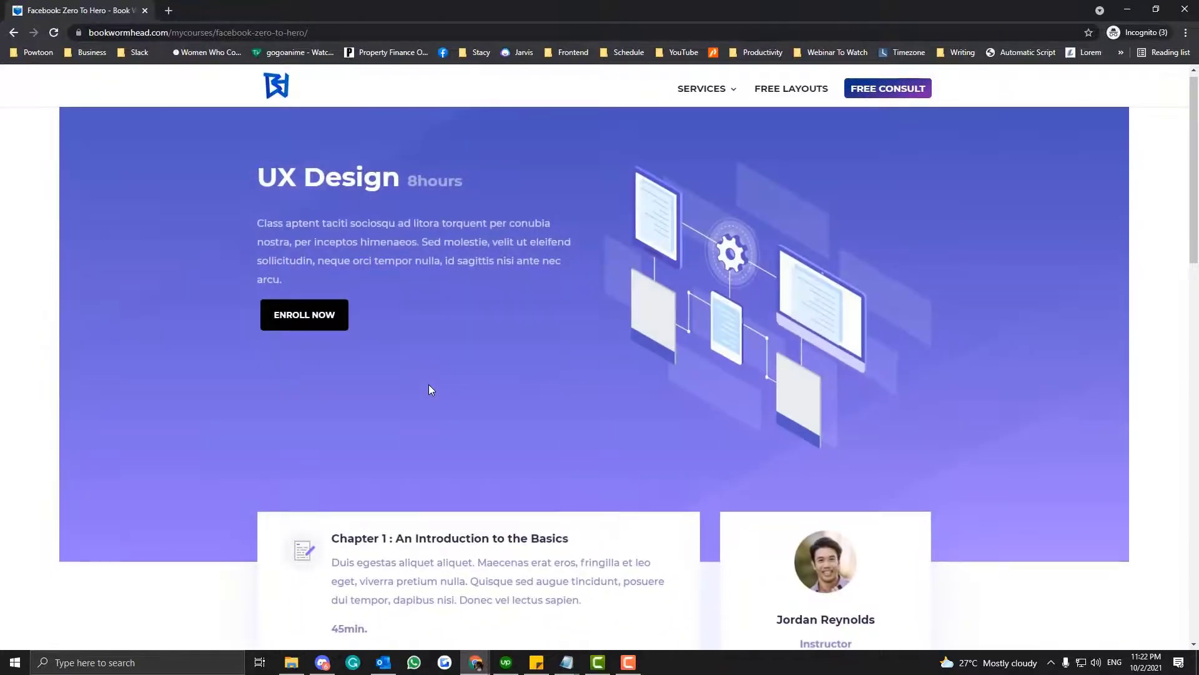
left_click(301, 329)
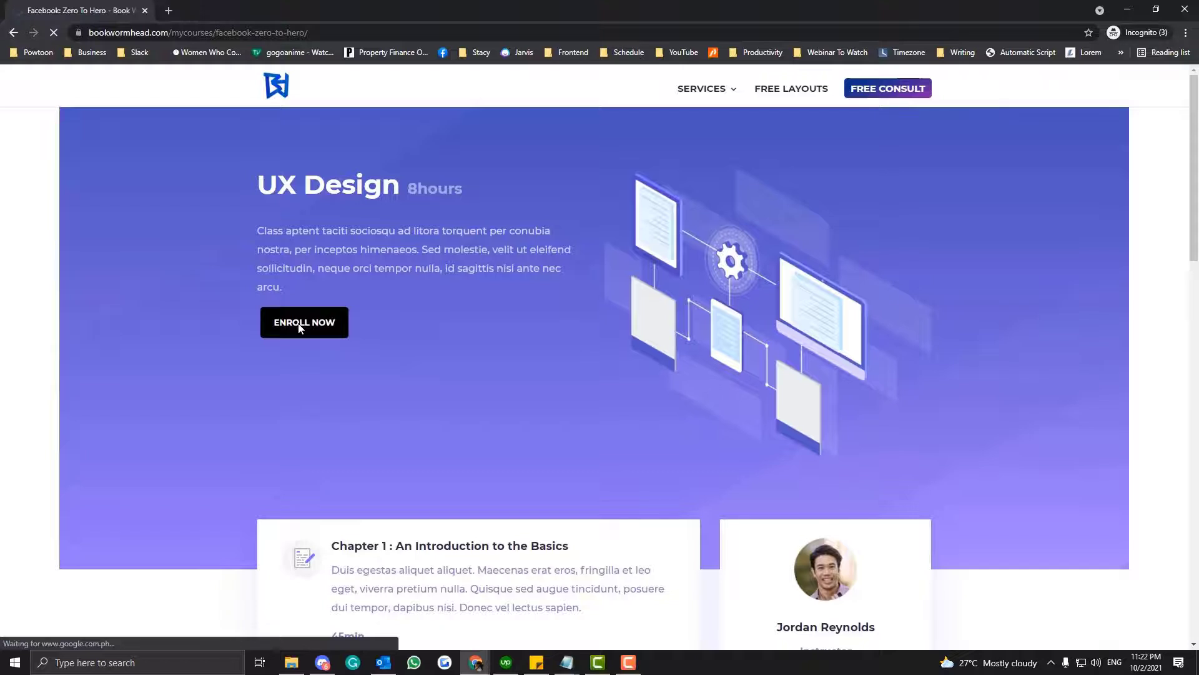